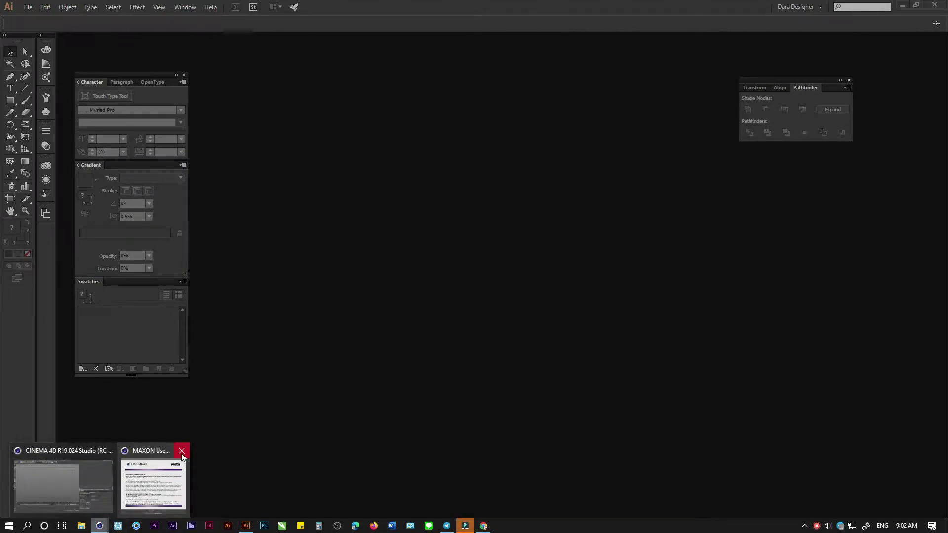
Step: Bring Cinema 4D forward and add a Sphere and a Formula deformer
click(182, 448)
click(110, 493)
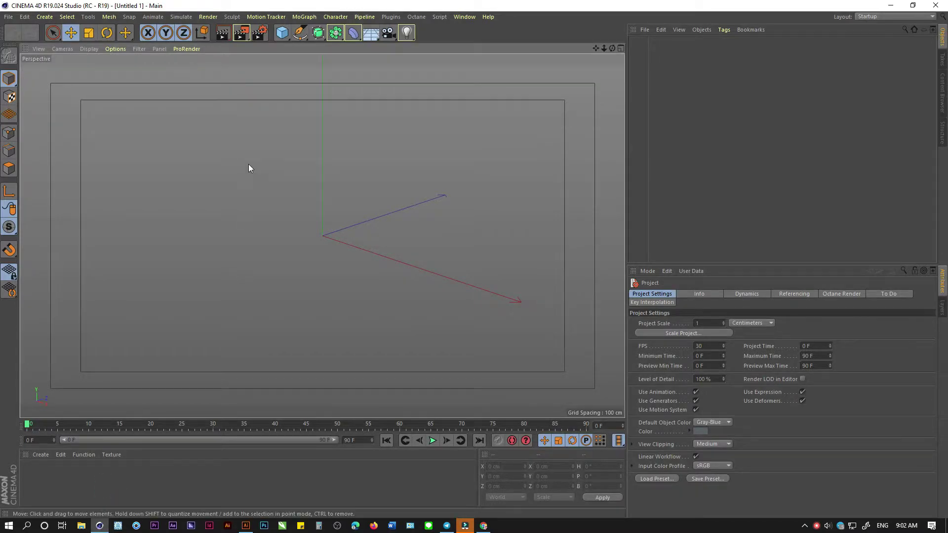
click(282, 33)
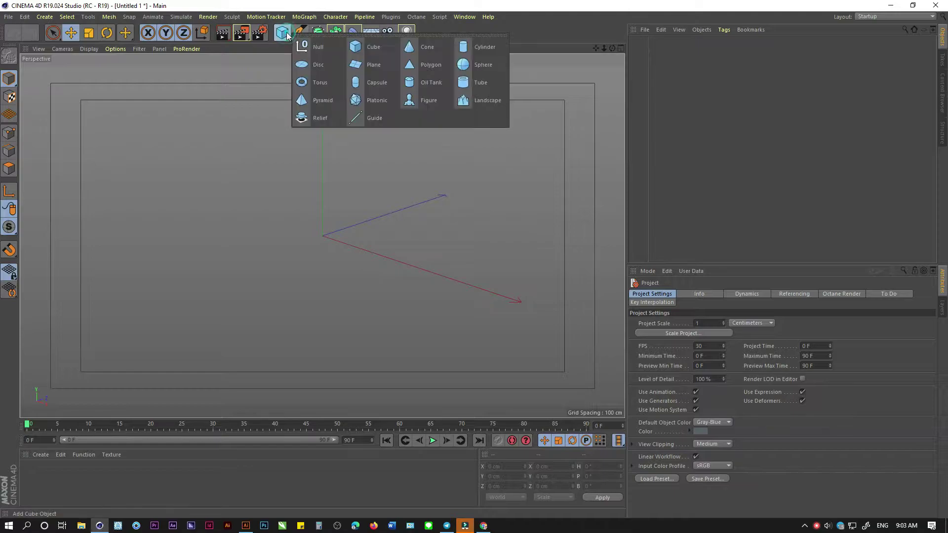
click(460, 67)
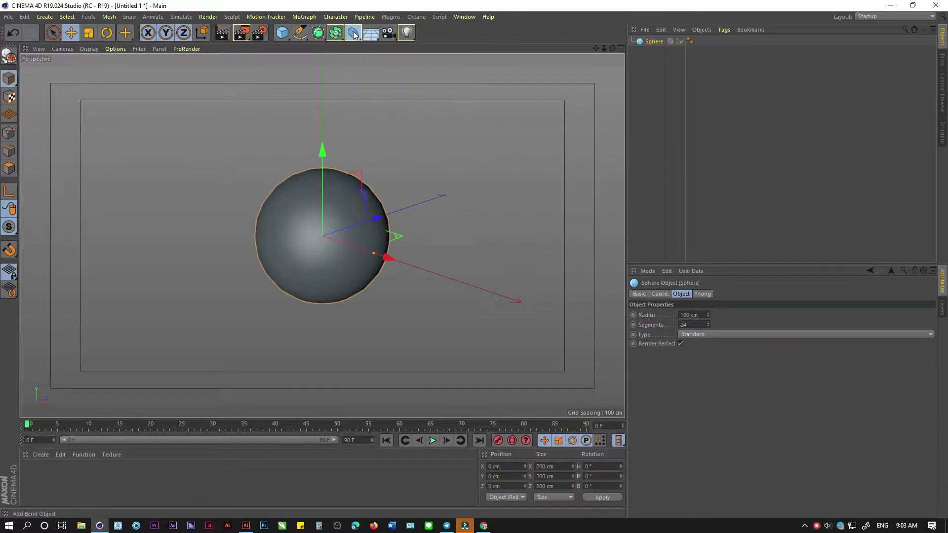
click(353, 32)
click(464, 153)
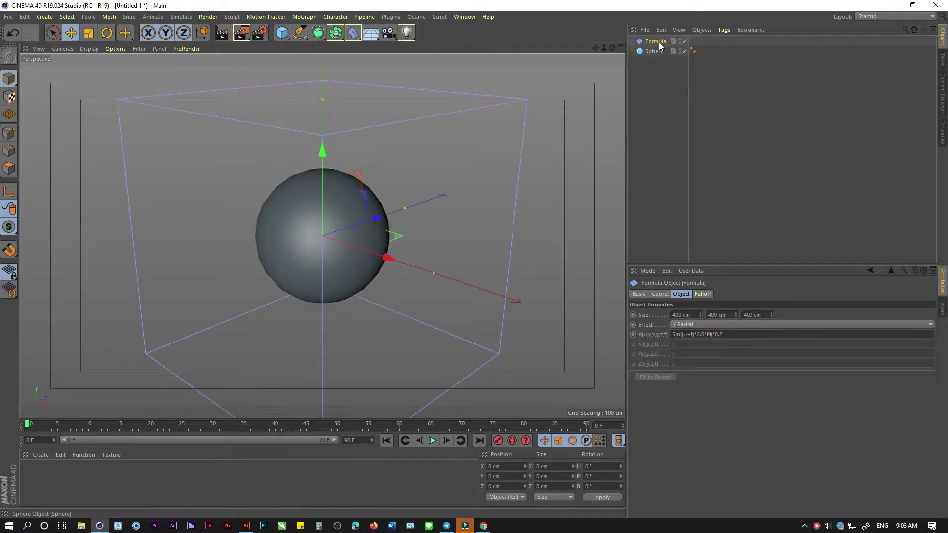
Step: Nest the Formula deformer under the sphere and set its size to 4000 × 400 × 750 cm
drag(659, 43, 656, 51)
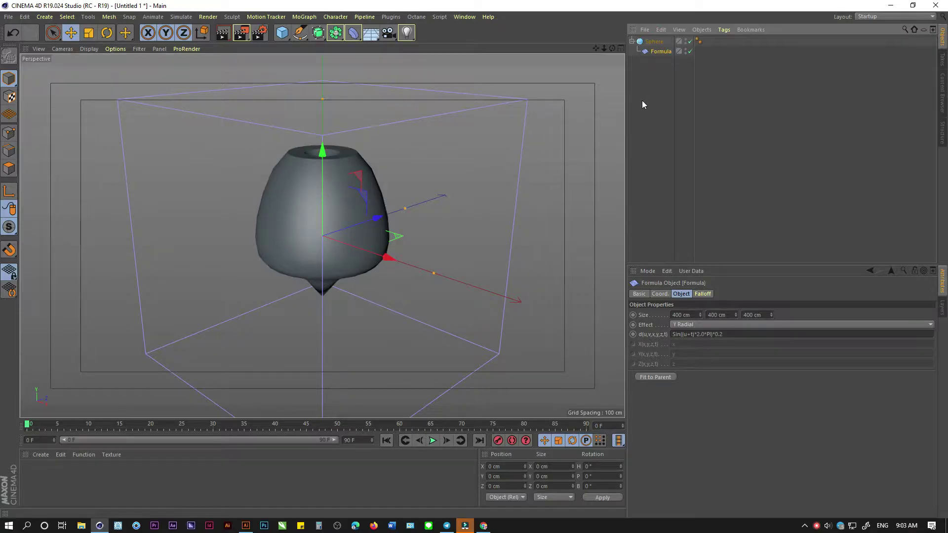
click(684, 310)
text(4000)
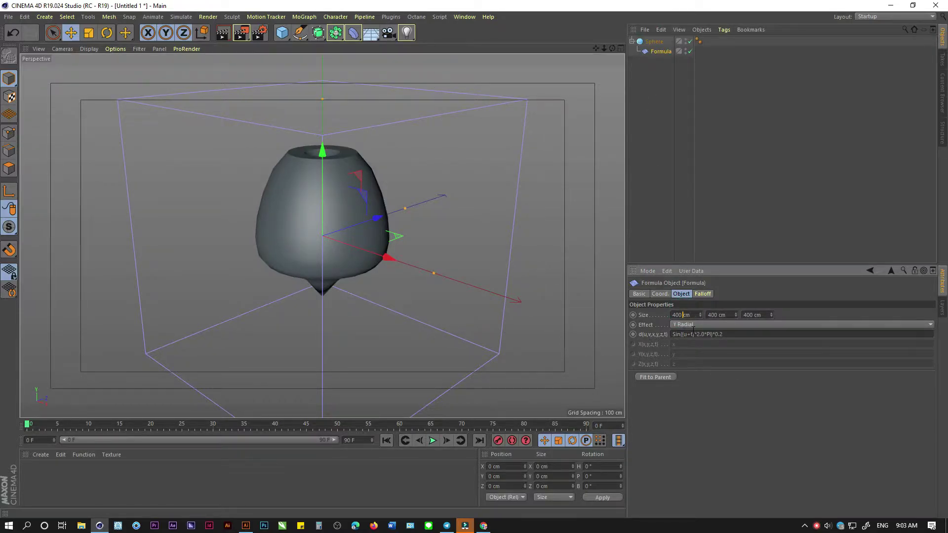
click(750, 315)
text(0)
key(Return)
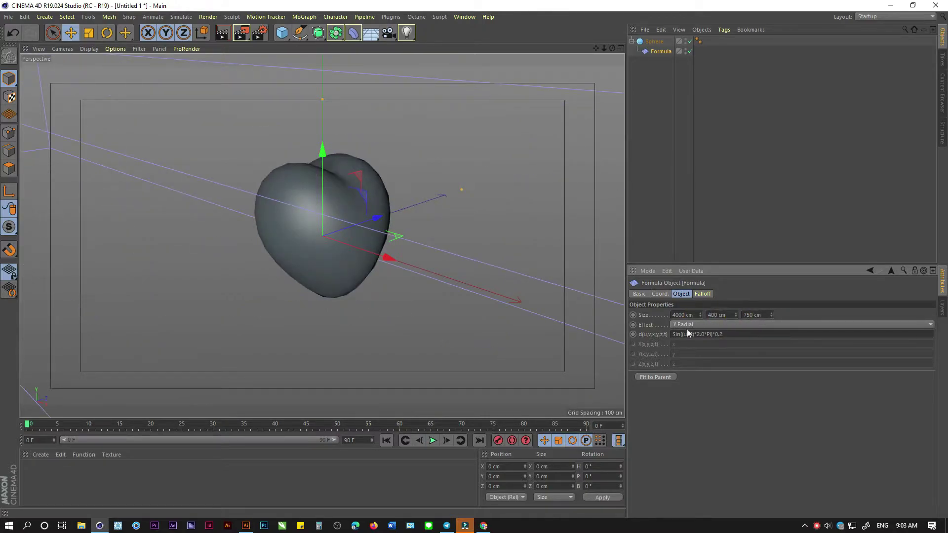
Step: Rotate the sphere to heading 90°
click(654, 41)
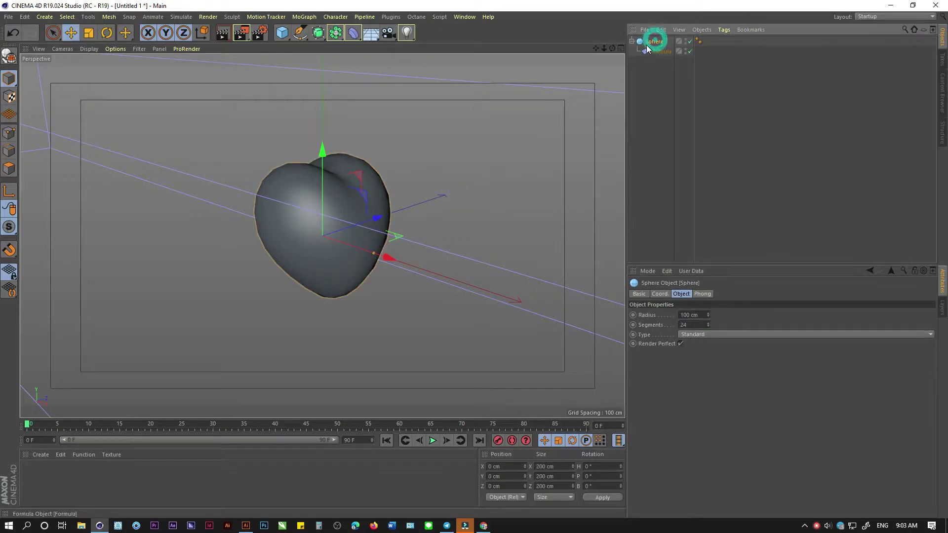
click(593, 466)
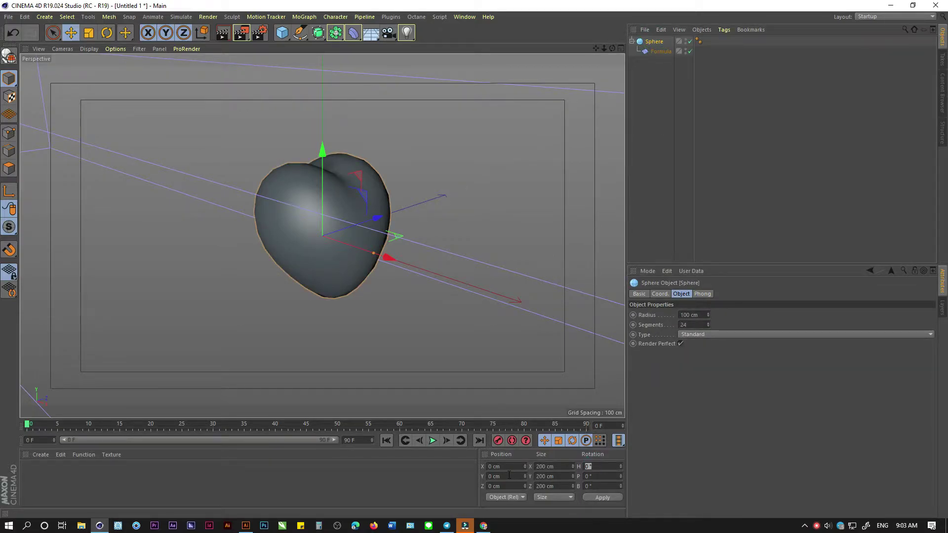
text(90)
key(Return)
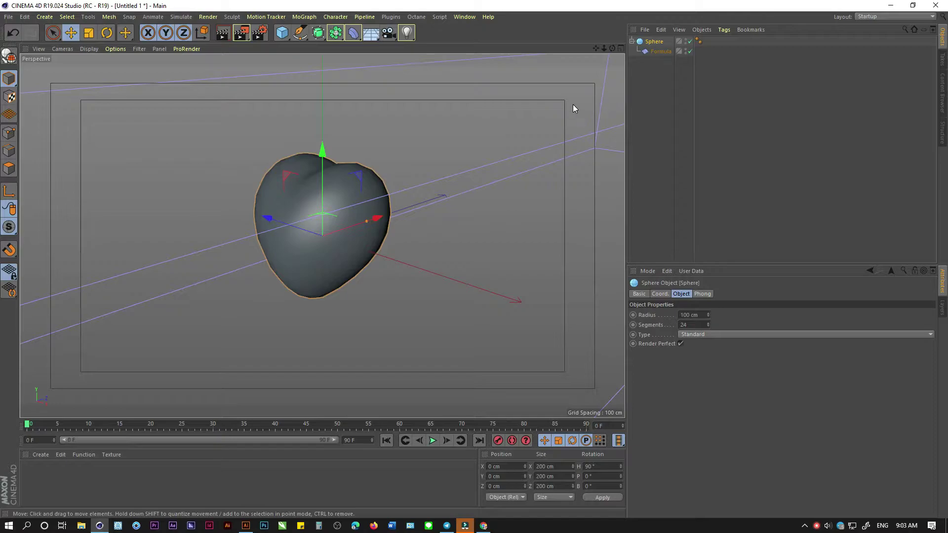
Step: Add a camera with zeroed rotation and X/Y position, facing the heart front-on
click(388, 33)
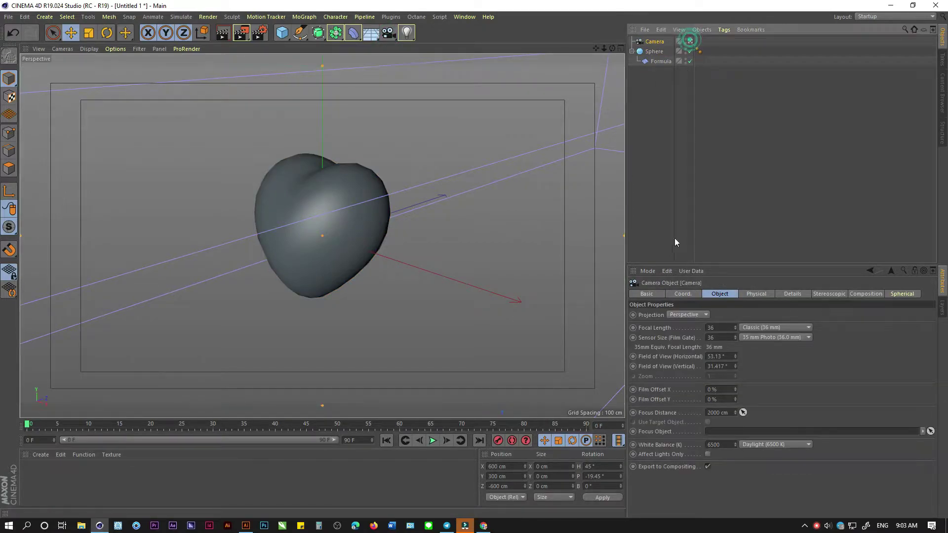
click(605, 474)
text(0)
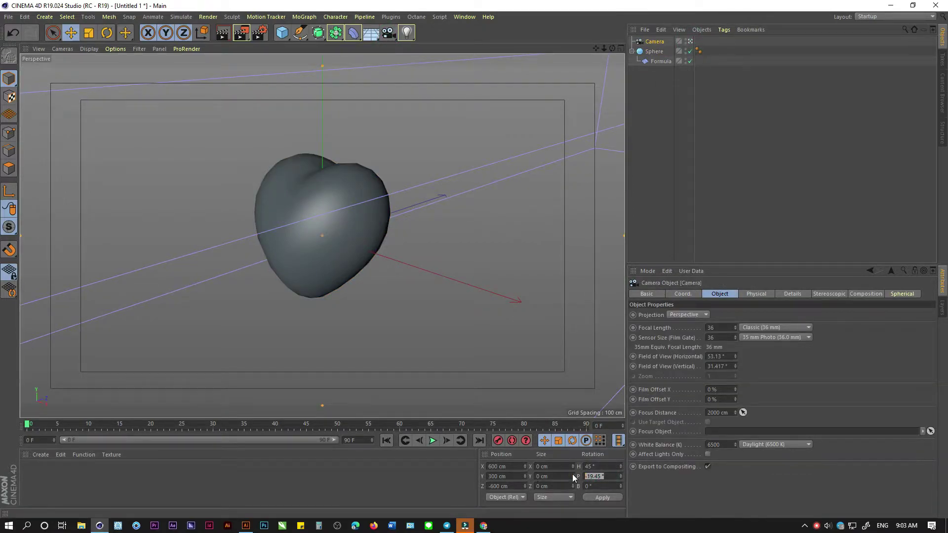
click(599, 467)
text(0)
click(500, 466)
text(0)
click(598, 498)
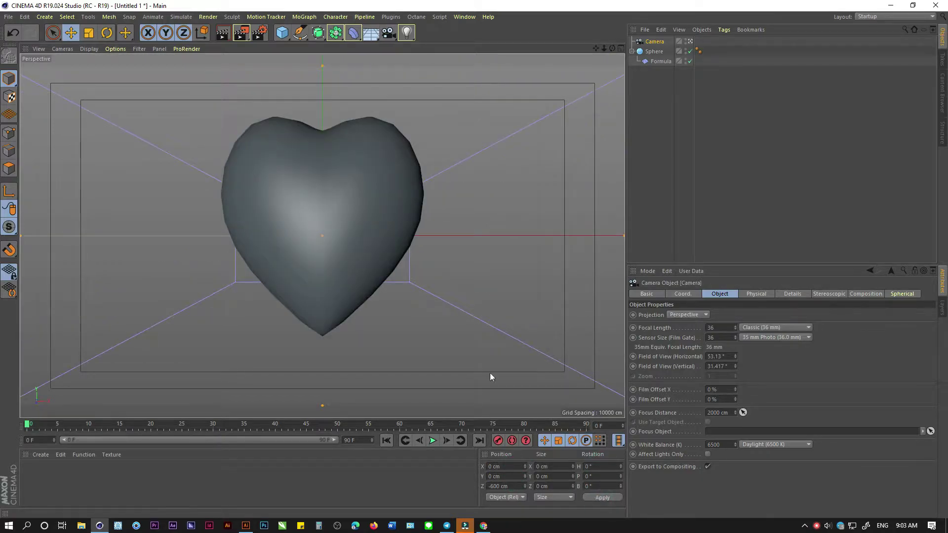
Step: Scale the sphere to 0.52 on X and reduce Y toward 0.79
click(657, 62)
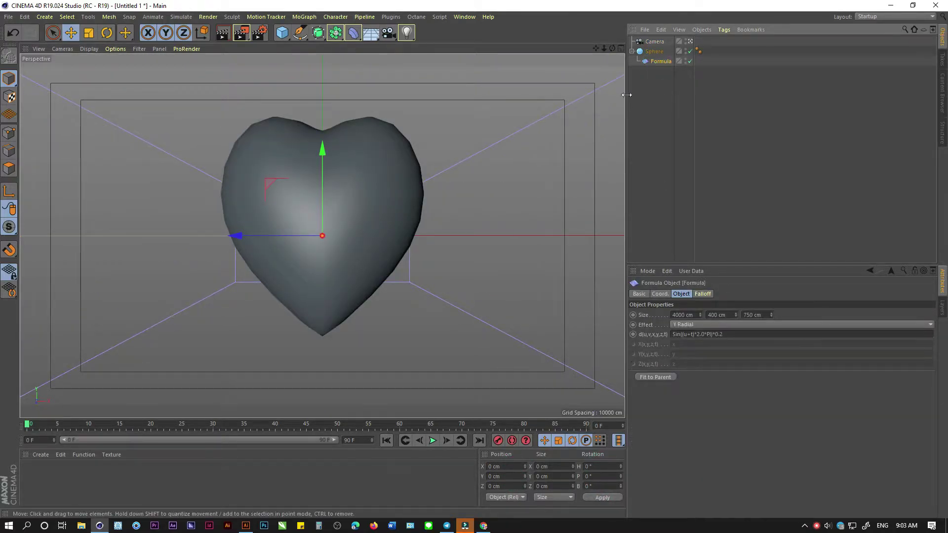
click(648, 51)
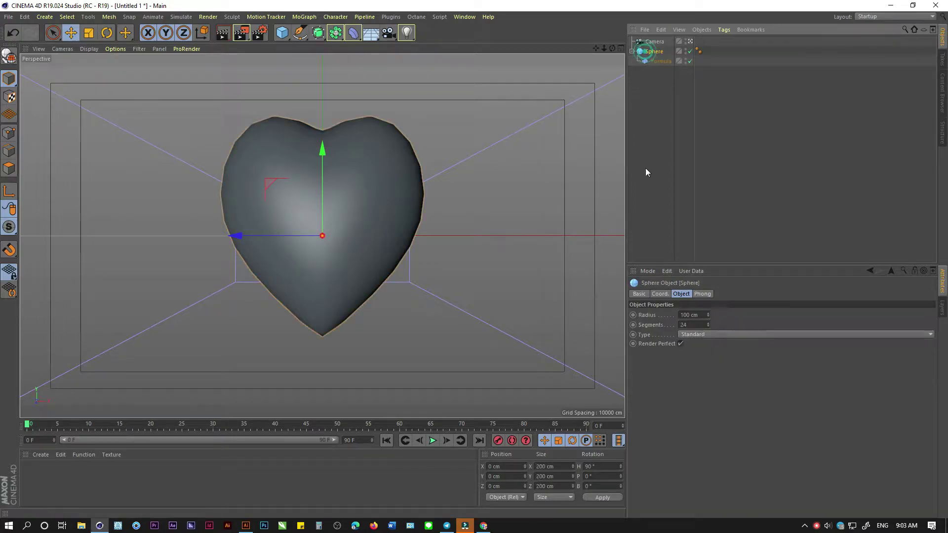
click(660, 294)
click(714, 315)
text(.5)
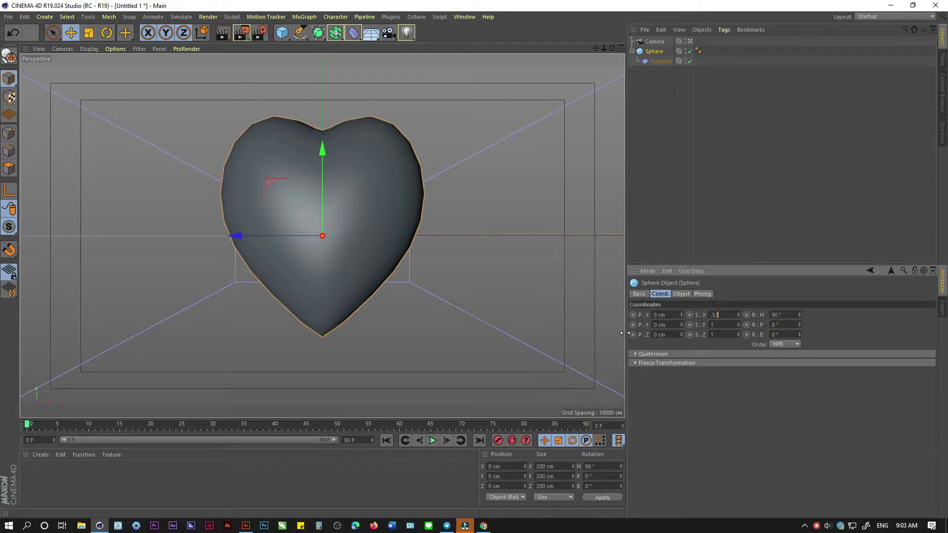
key(Return)
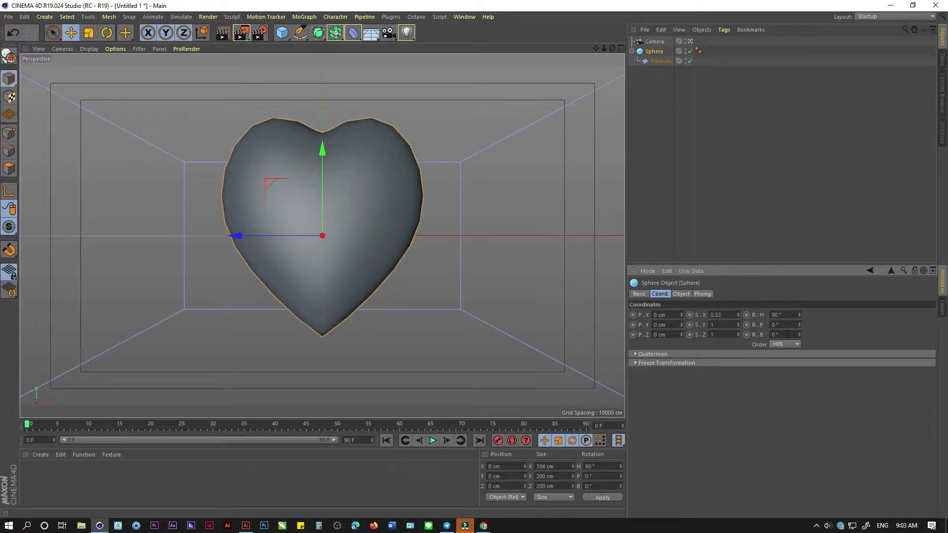
drag(731, 323, 729, 324)
text(0.79)
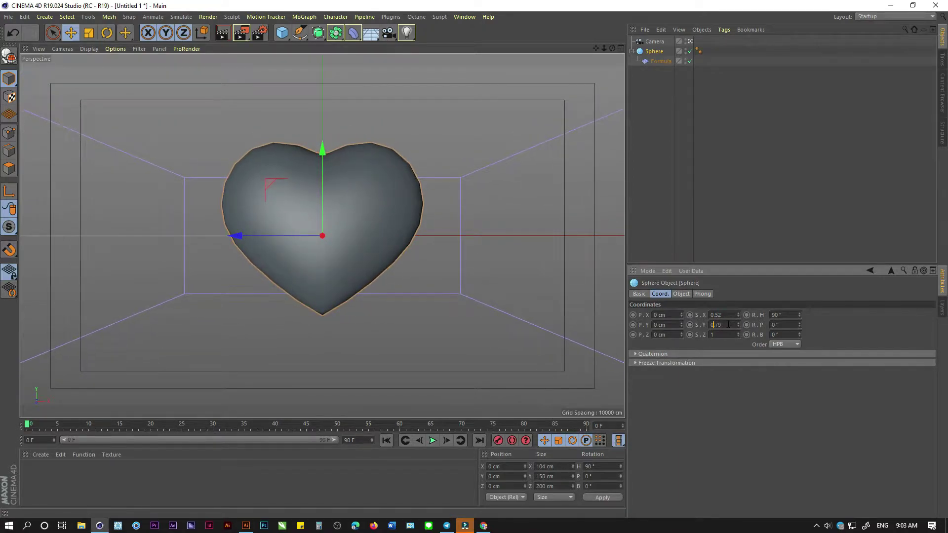
Step: Place the sphere under a new Subdivision Surface to smooth the heart
click(632, 52)
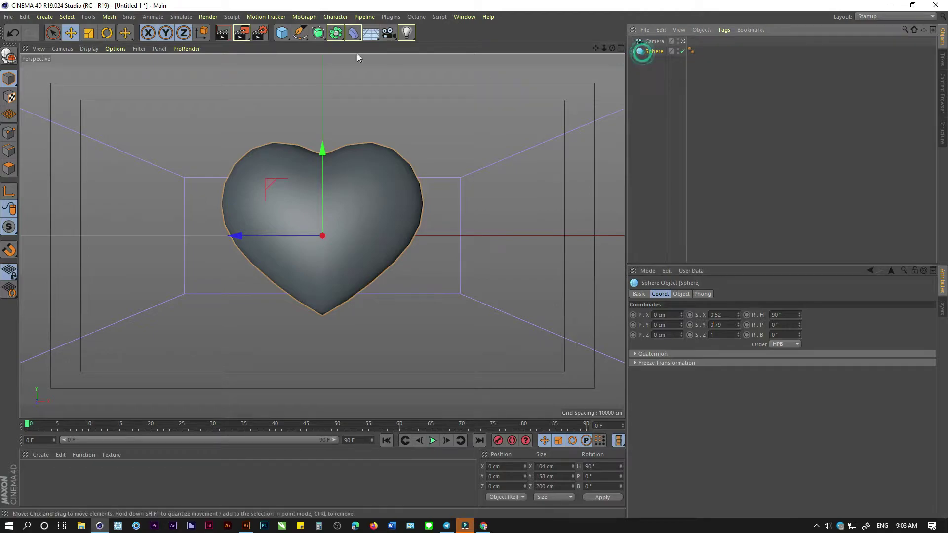
alt+click(334, 34)
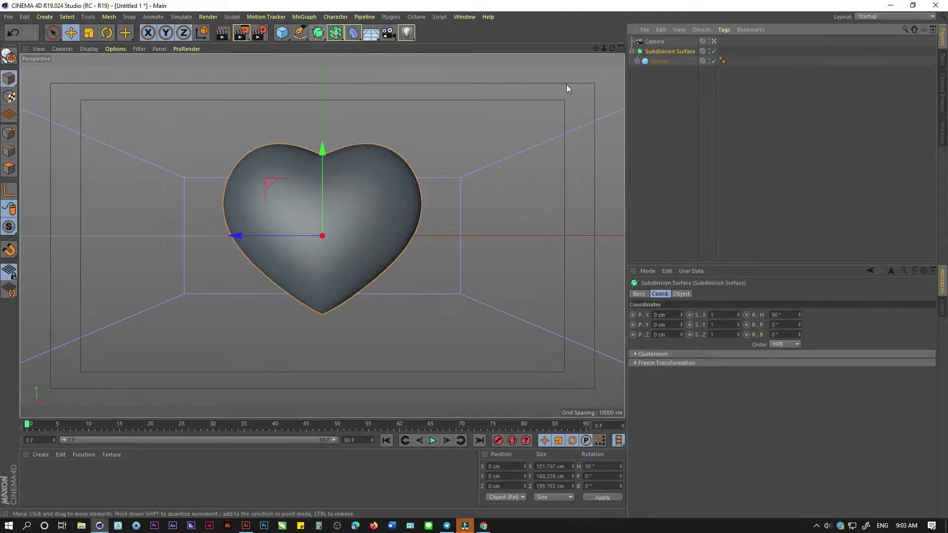
click(637, 61)
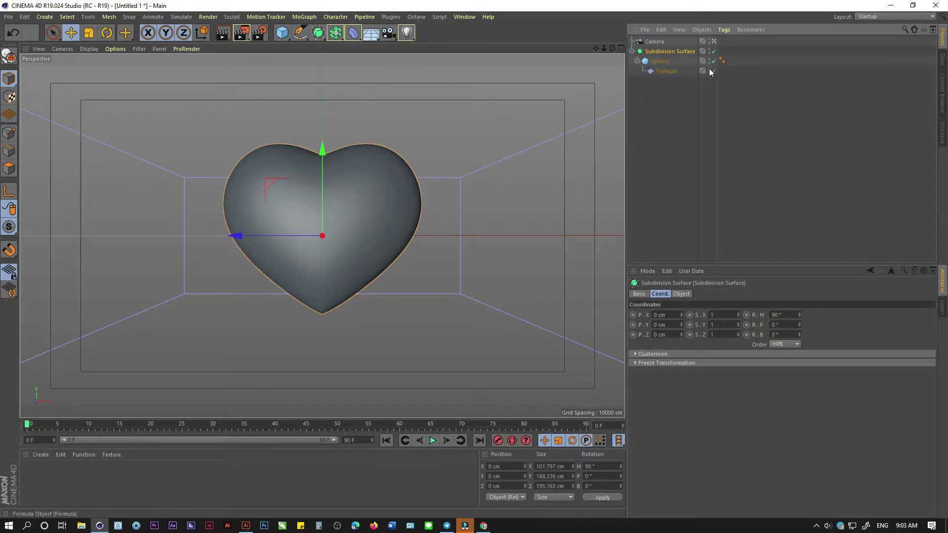
click(679, 94)
click(633, 51)
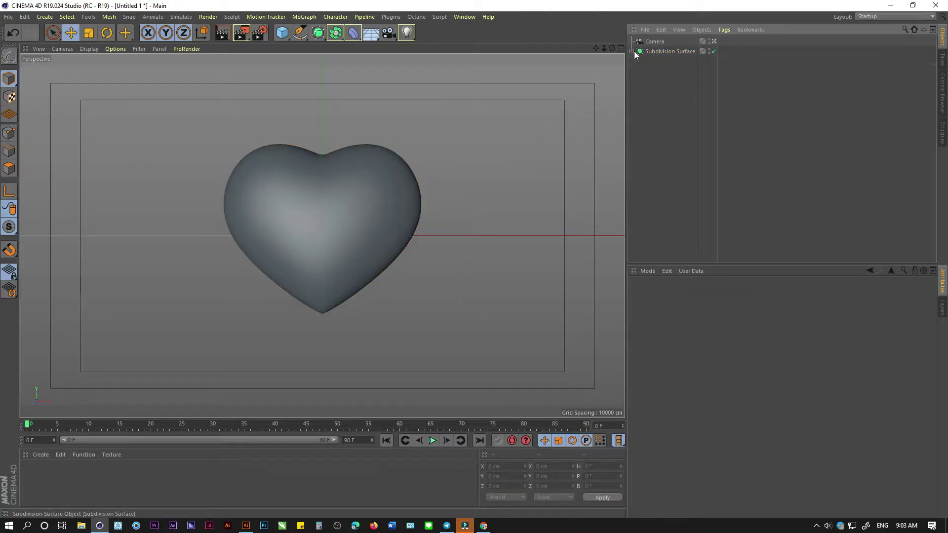
Step: Leave the camera view, orbit around the heart, and start a file merge
click(715, 42)
mouse_move(358, 183)
alt+mouse_down()
mouse_move(188, 182)
mouse_move(369, 245)
mouse_move(362, 258)
mouse_move(479, 156)
mouse_move(469, 186)
mouse_move(320, 235)
mouse_move(334, 182)
mouse_move(335, 245)
mouse_move(288, 242)
mouse_move(466, 280)
mouse_move(307, 258)
mouse_move(328, 214)
mouse_move(181, 262)
mouse_move(250, 173)
mouse_move(301, 187)
mouse_move(355, 228)
alt+mouse_up()
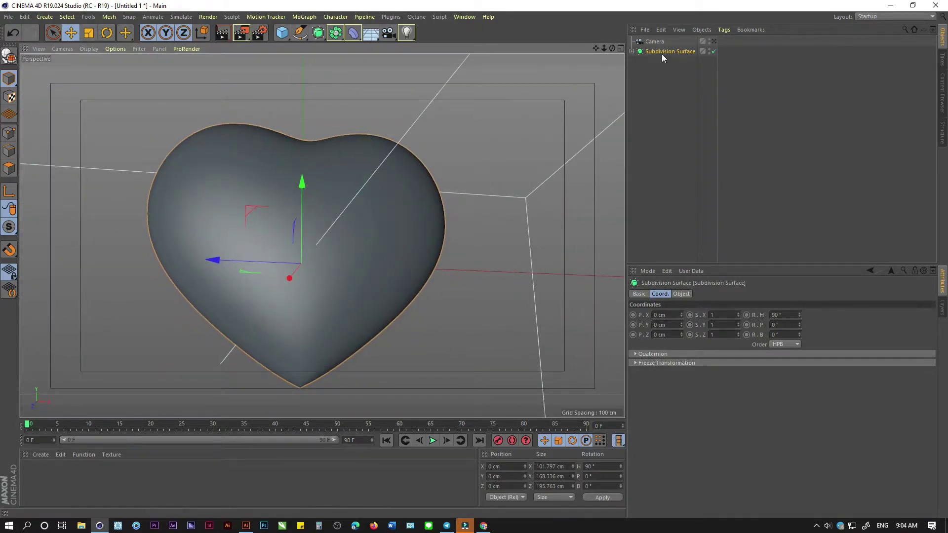
click(645, 29)
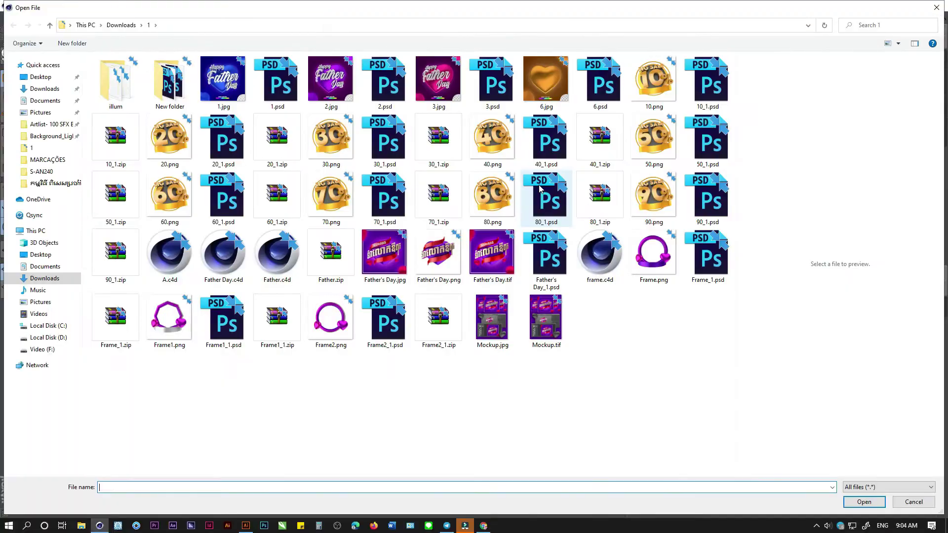
Step: Browse the Desktop's .ai files, previewing Da, A, 23, COM, frame, SPF and others
click(48, 78)
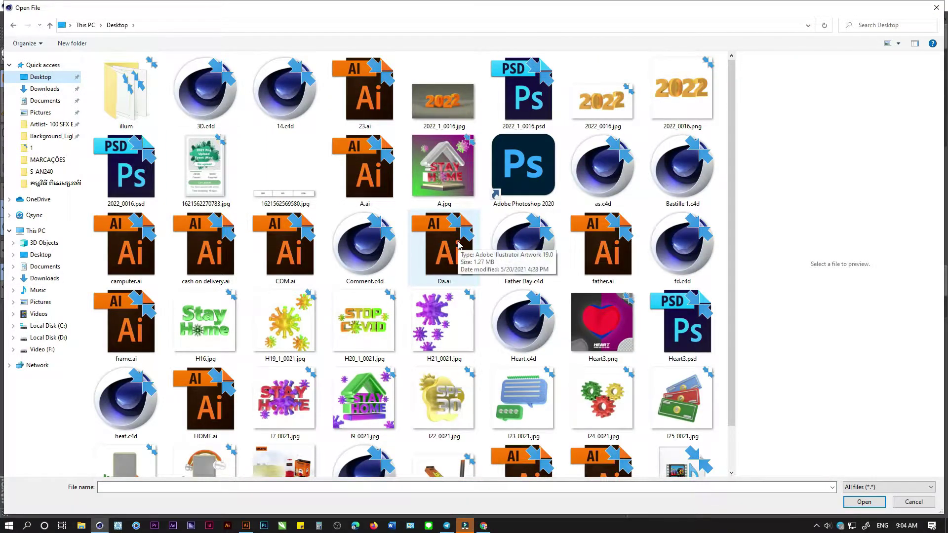
scroll(267, 257, down, 1)
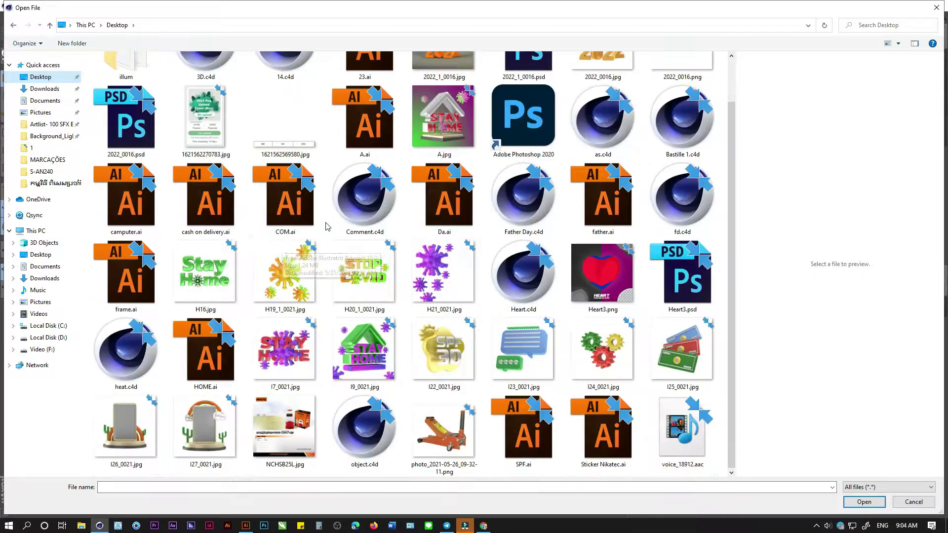
click(431, 204)
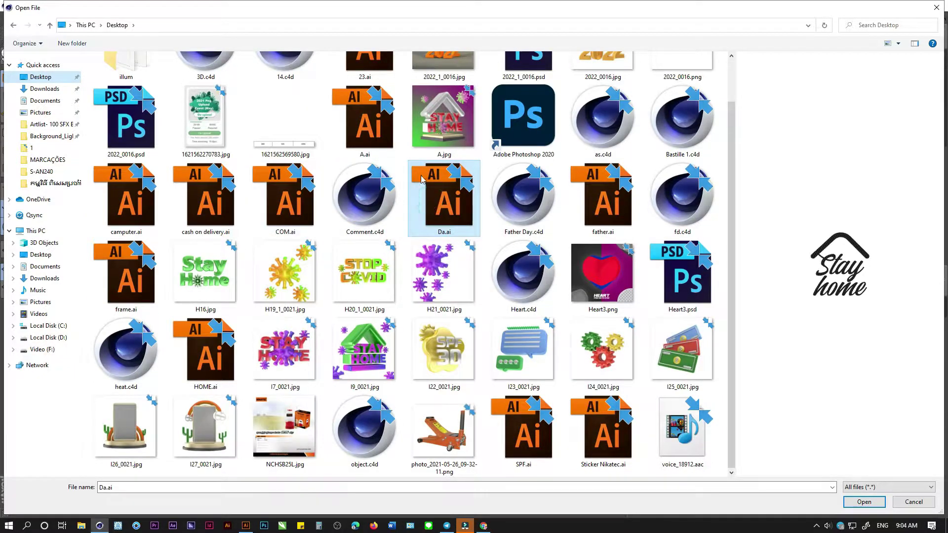
click(385, 116)
click(372, 71)
scroll(372, 74, up, 1)
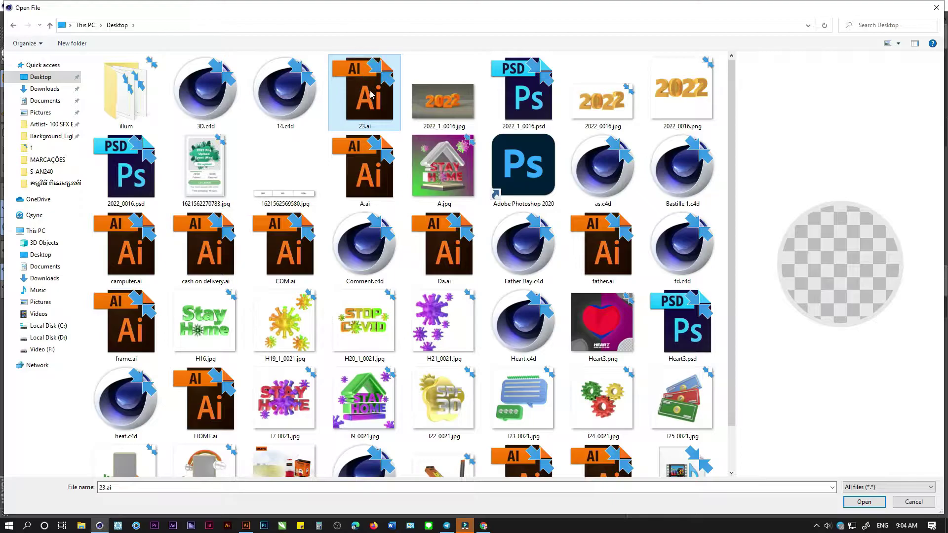
click(300, 262)
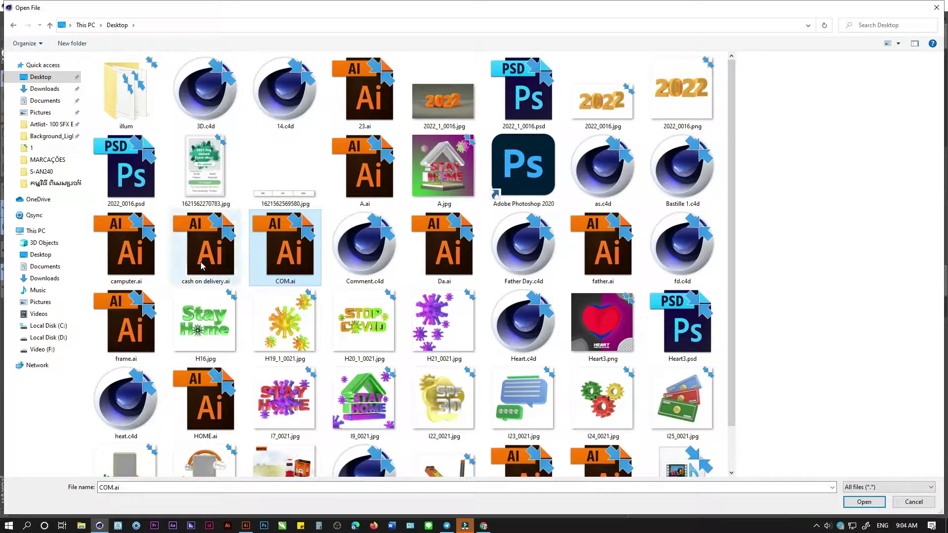
click(203, 264)
click(132, 265)
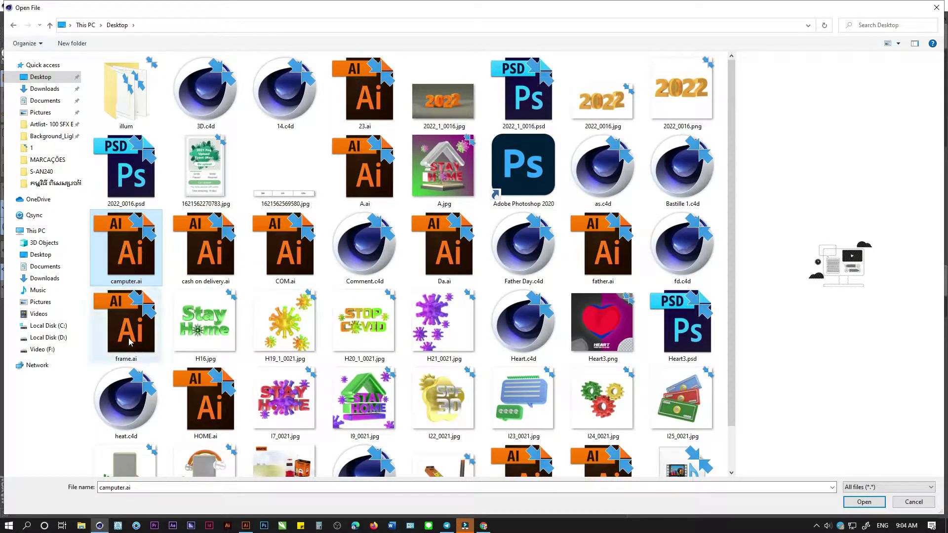
click(128, 328)
scroll(240, 282, down, 1)
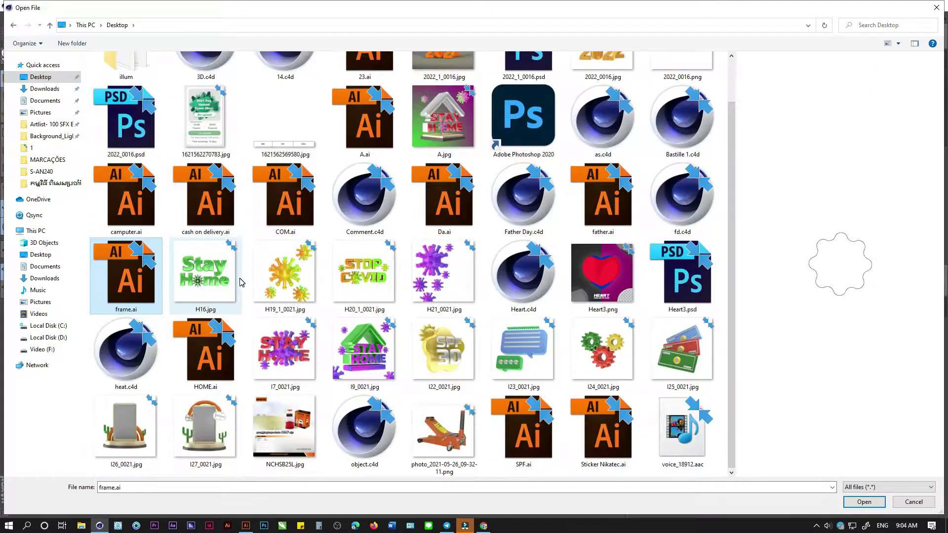
click(525, 432)
click(595, 446)
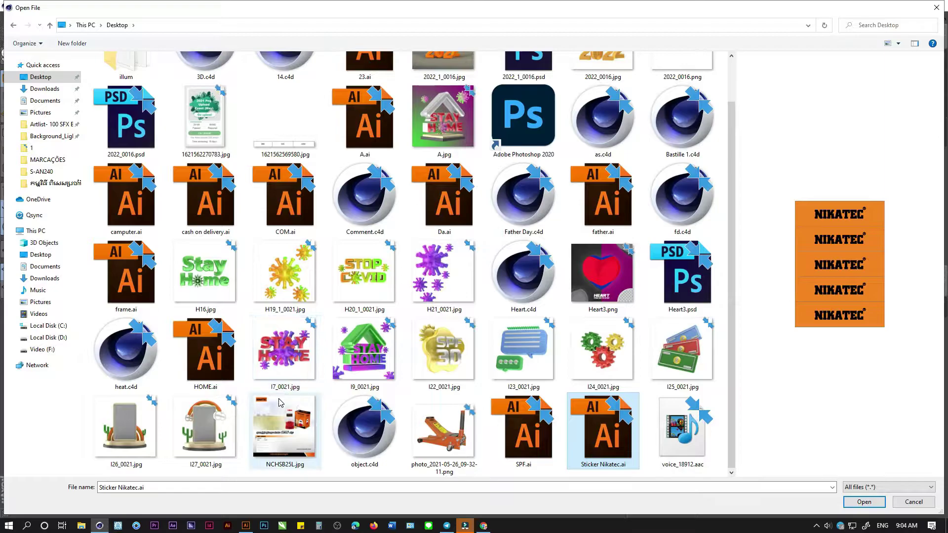
scroll(278, 348, up, 1)
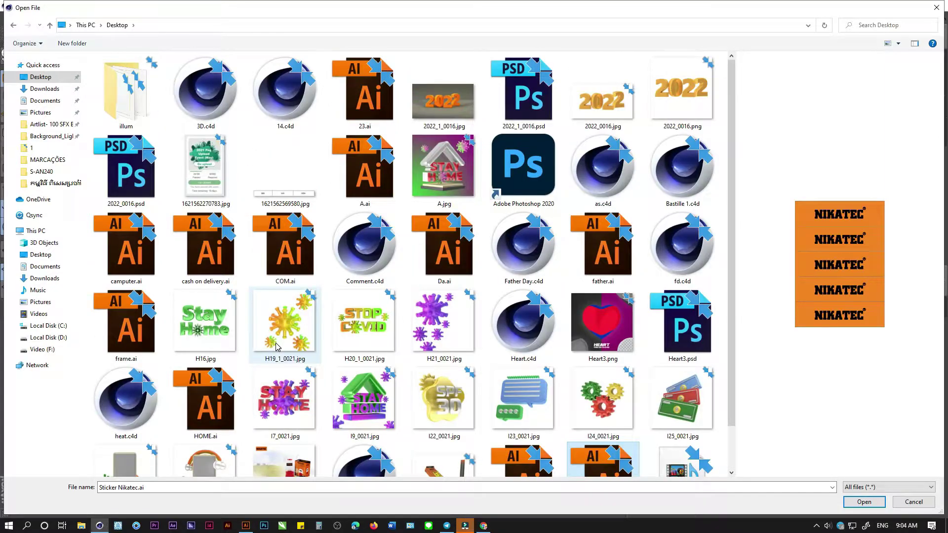
Step: Browse the Downloads folder, previewing 1.ai and 2.ai and opening folder 1
click(45, 90)
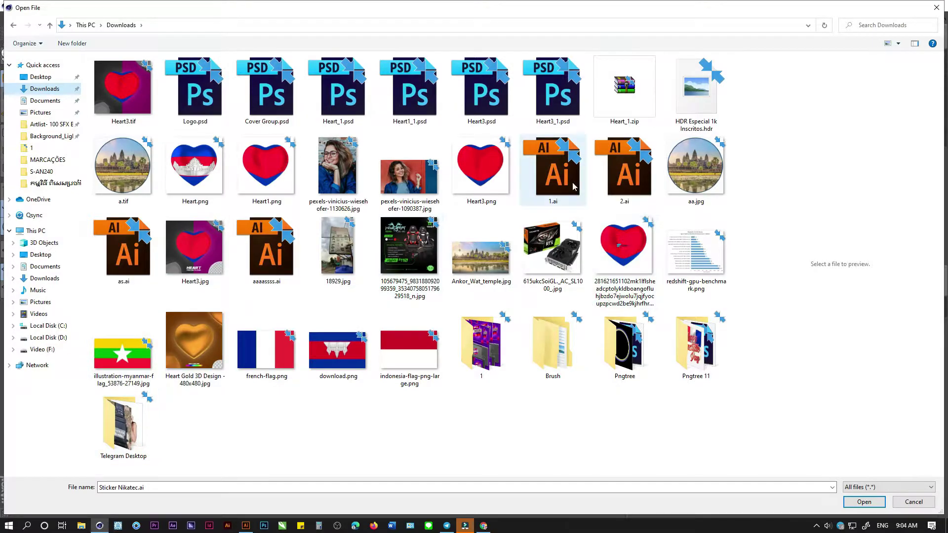
click(556, 170)
click(626, 170)
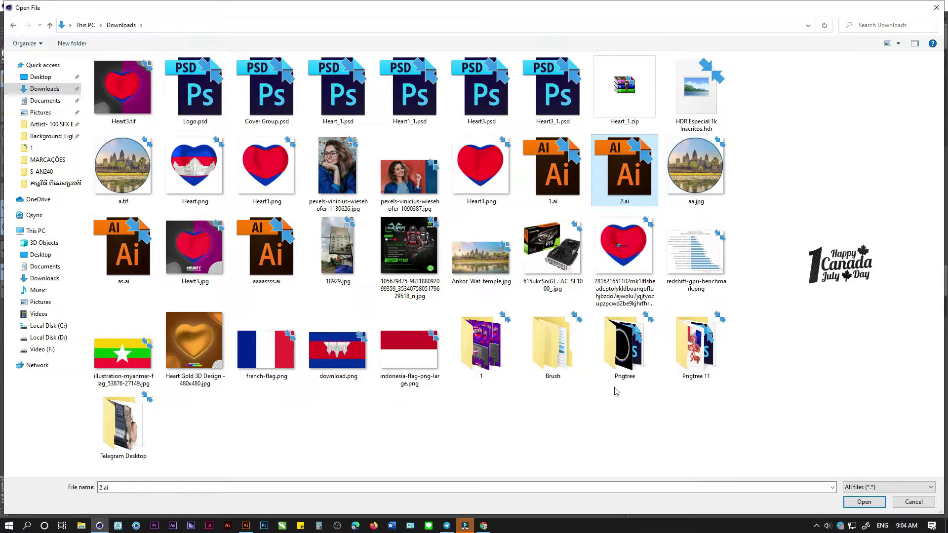
click(489, 363)
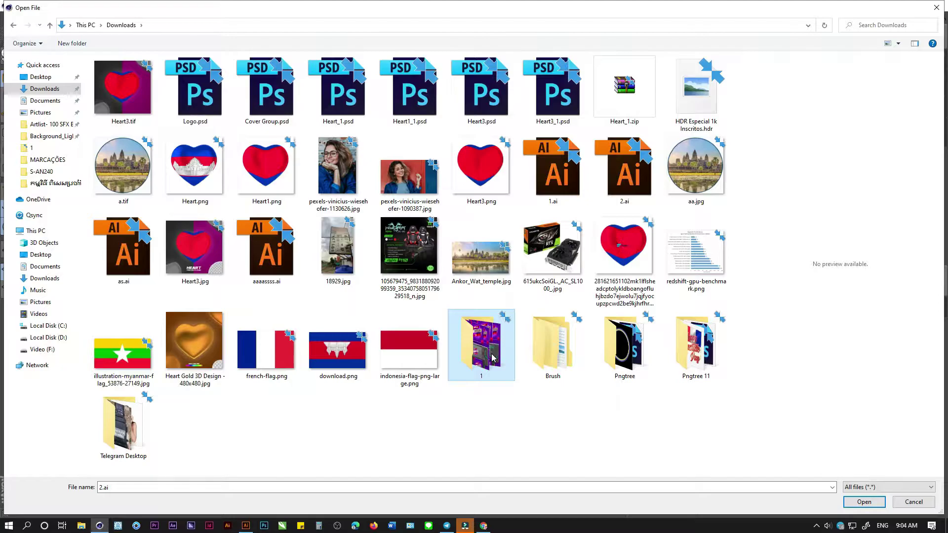
double_click(492, 357)
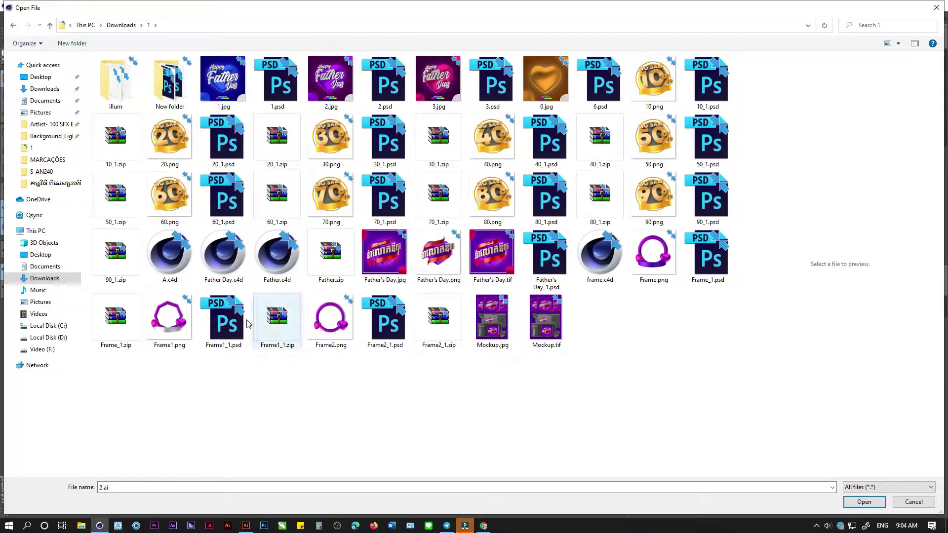
Step: Return to the Desktop and open COM.ai in Illustrator
click(40, 78)
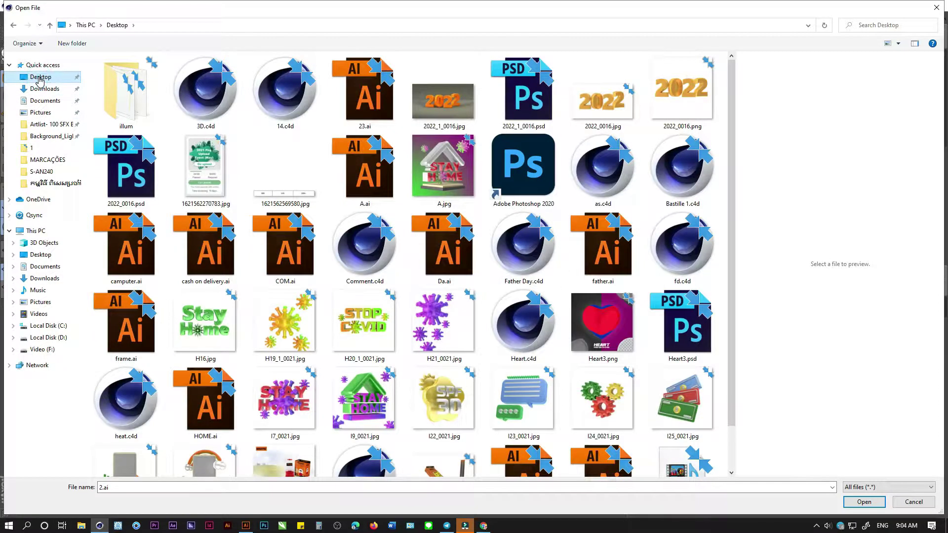
click(368, 91)
click(604, 110)
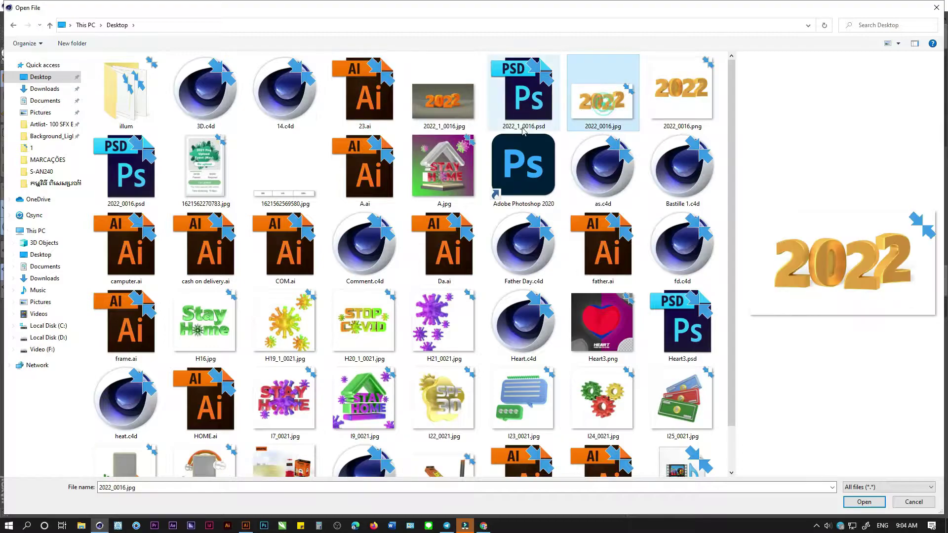
click(366, 168)
click(299, 234)
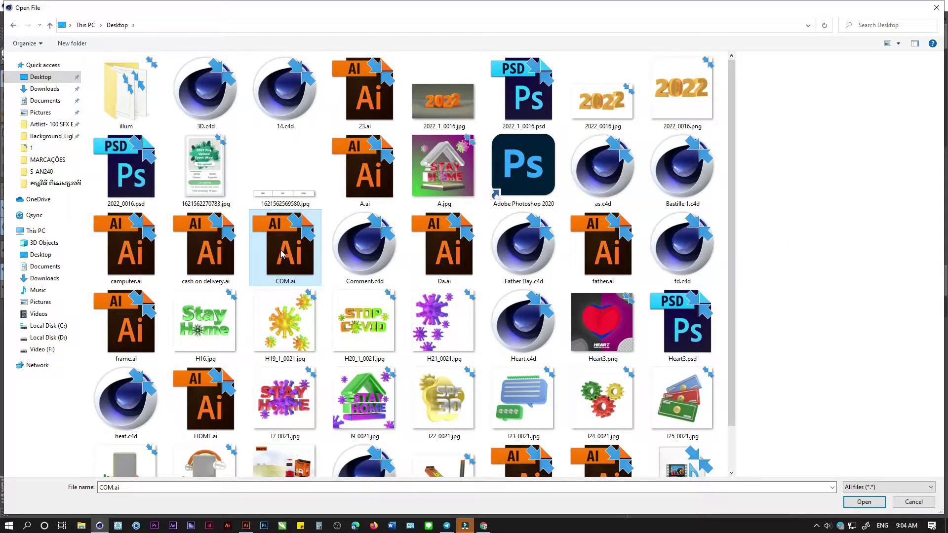
right_click(281, 252)
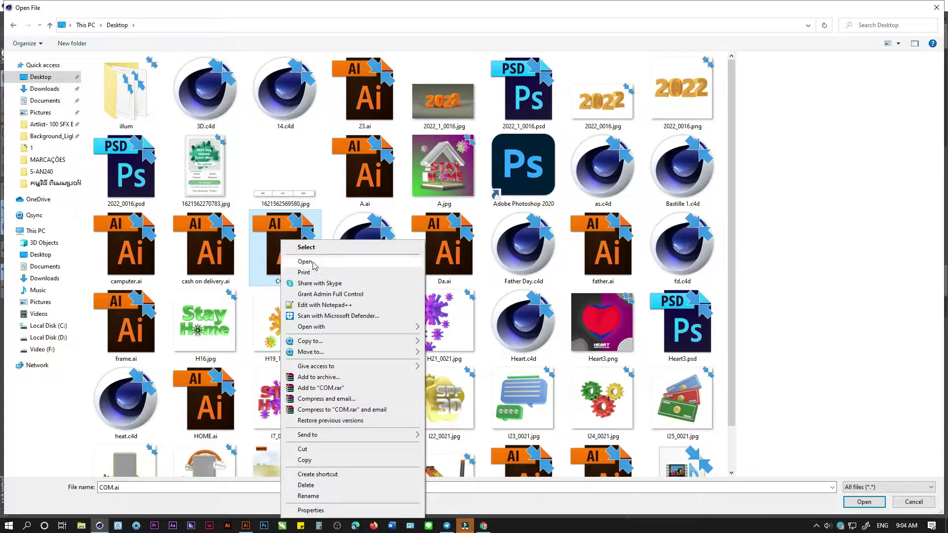
click(297, 260)
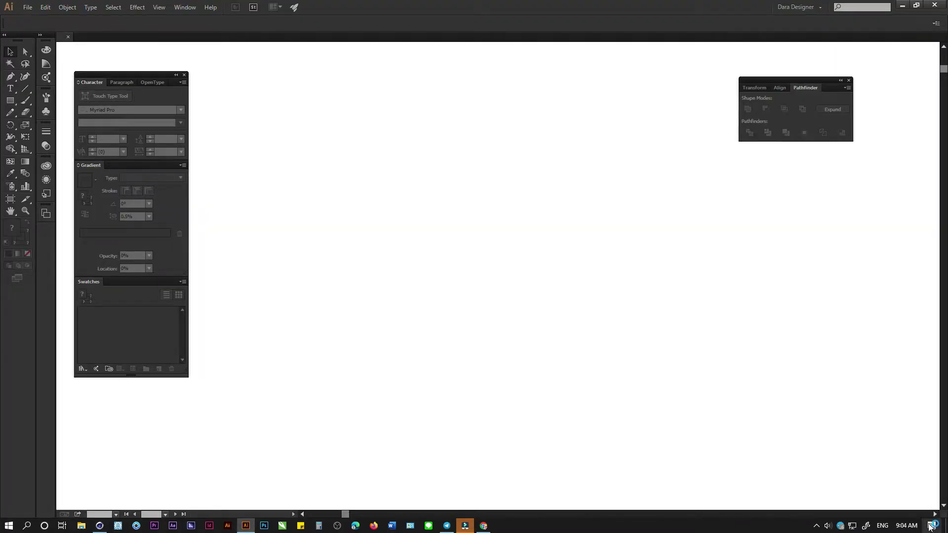
Step: Dismiss the focus assist notice and select, then deselect, everything in COM
click(932, 525)
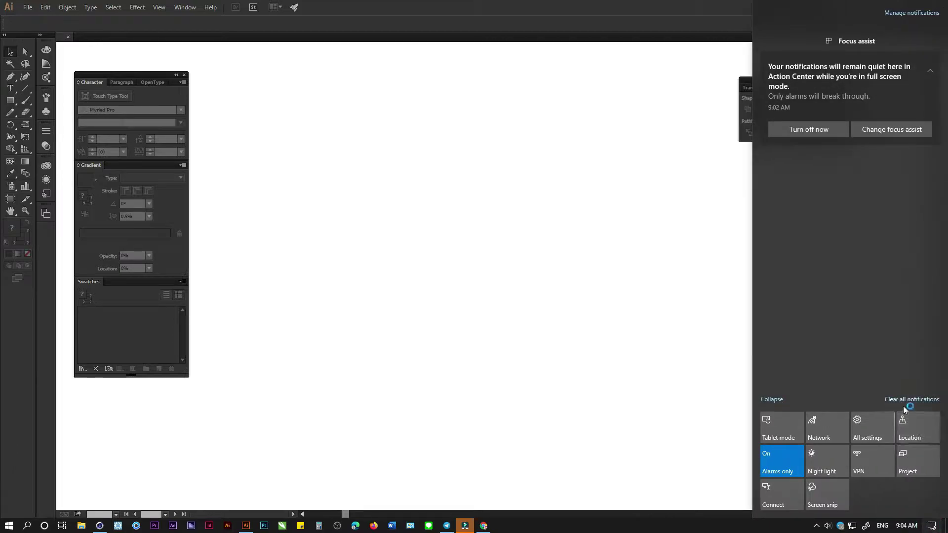
click(911, 399)
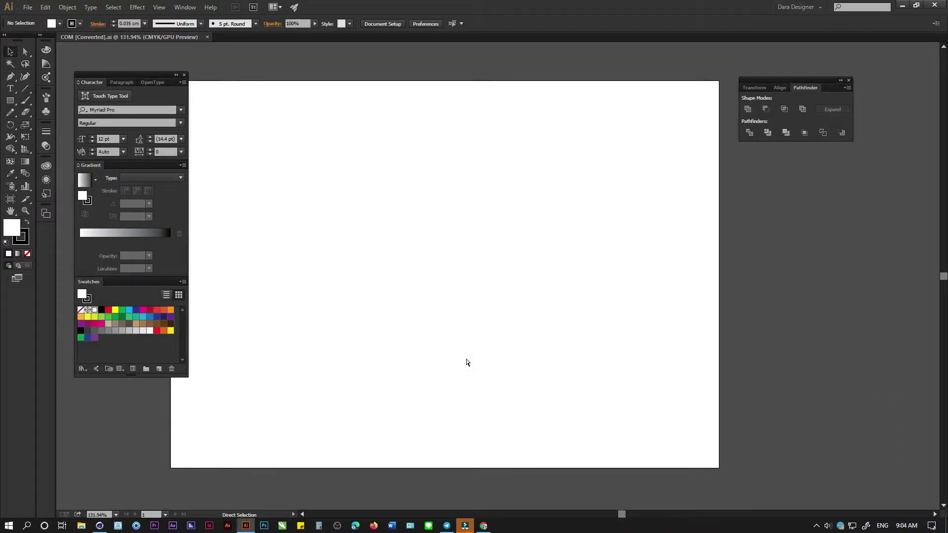
key(ctrl+a)
click(483, 385)
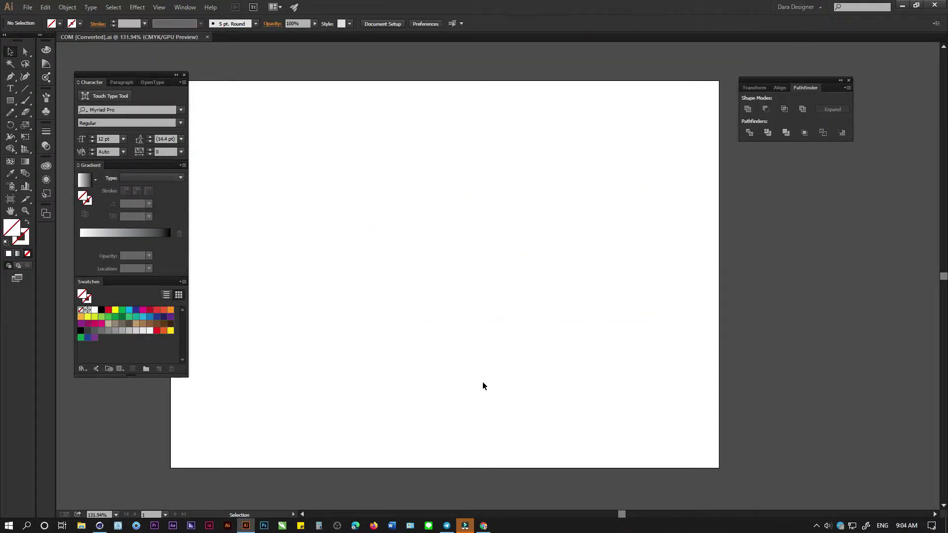
Step: Start a Type tool text line near the centre of the COM artboard
key(alt+Tab)
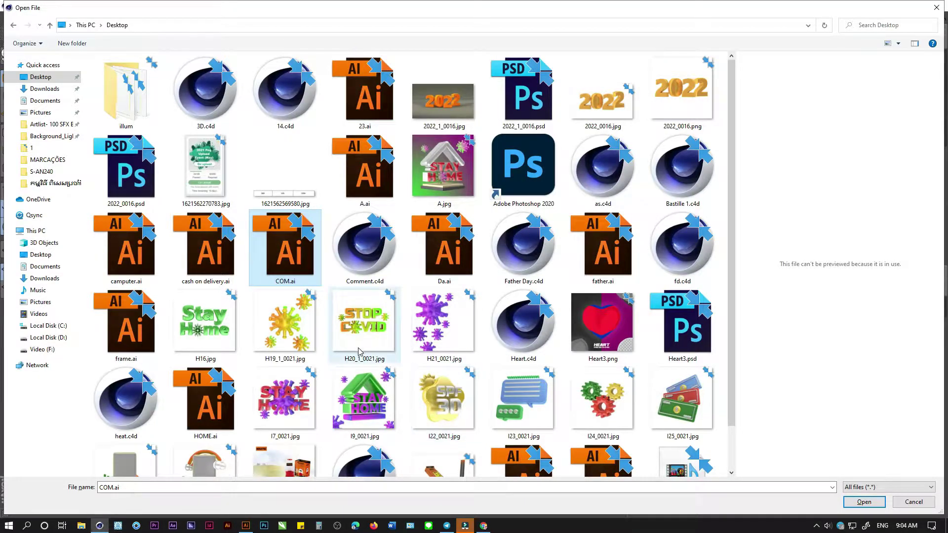
key(alt+Tab)
key(t)
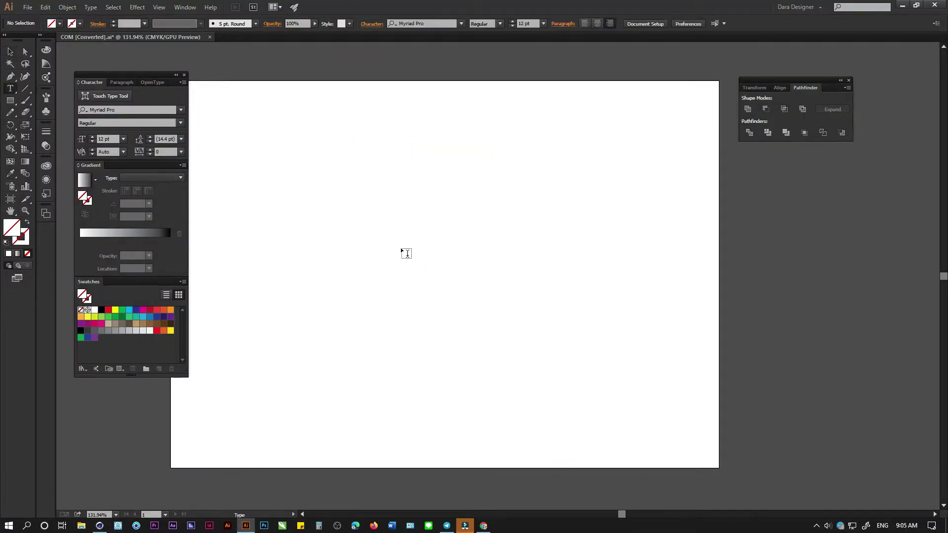
click(402, 249)
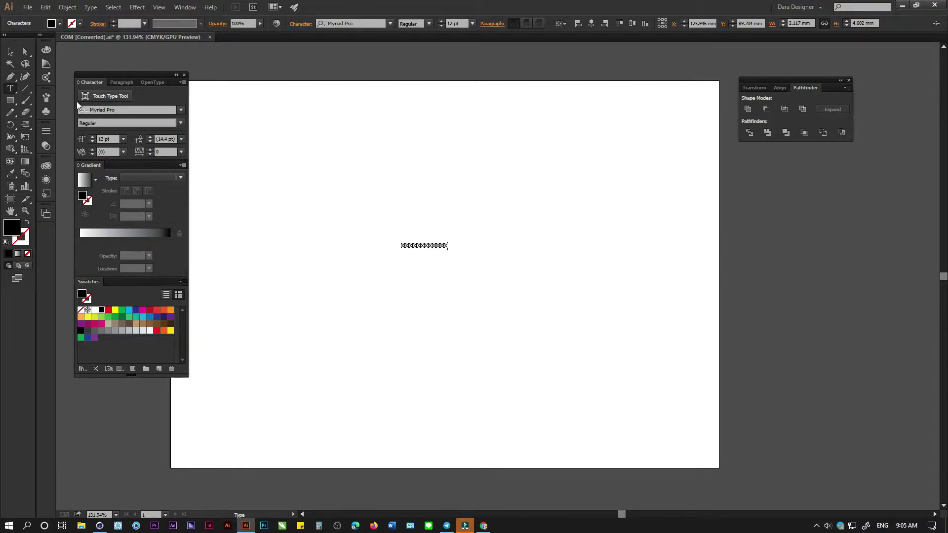
Step: Set the text's font to Koulen
click(10, 53)
click(347, 23)
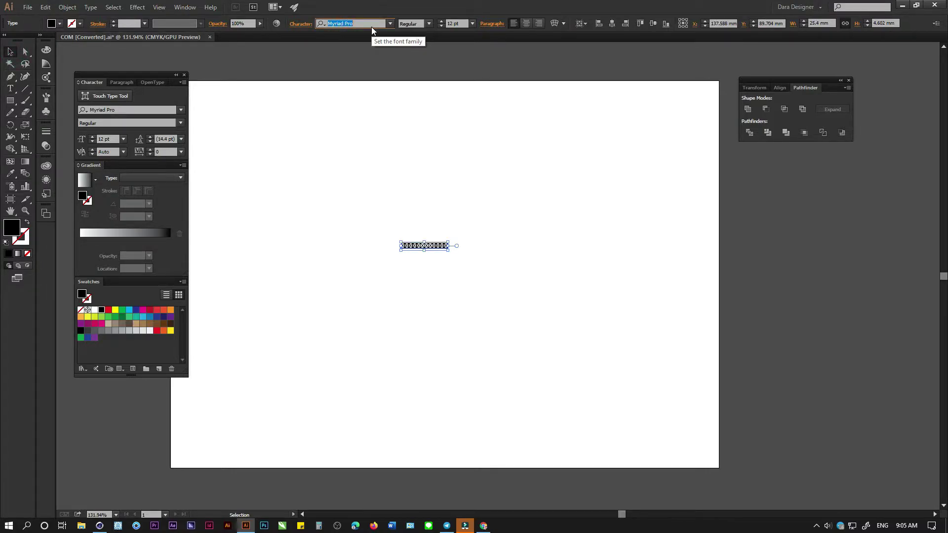
text(KOU)
key(Return)
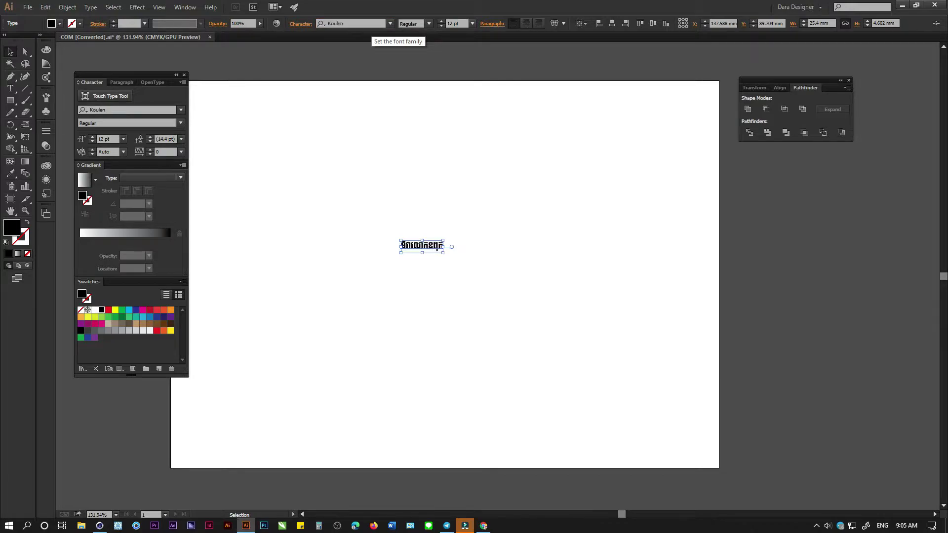
Step: Fix the broken Khmer glyph in the word, retyping it as កឪ
key(t)
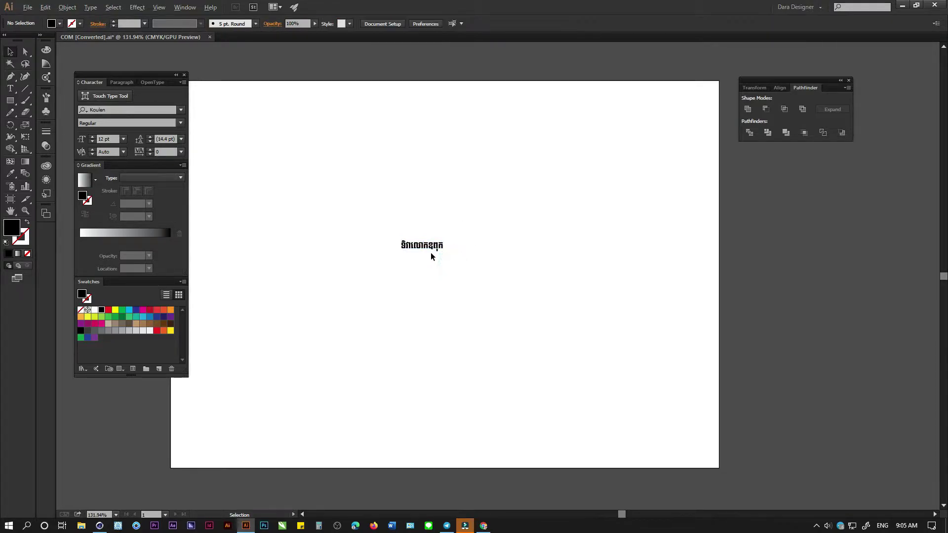
alt+scroll(430, 253, up, 6)
click(437, 231)
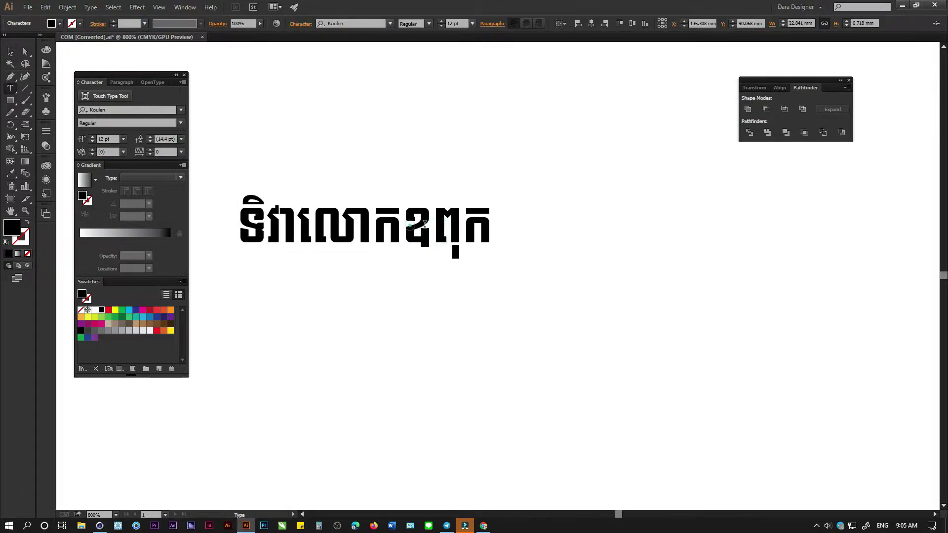
key(shift+Left)
text(])
key(BackSpace)
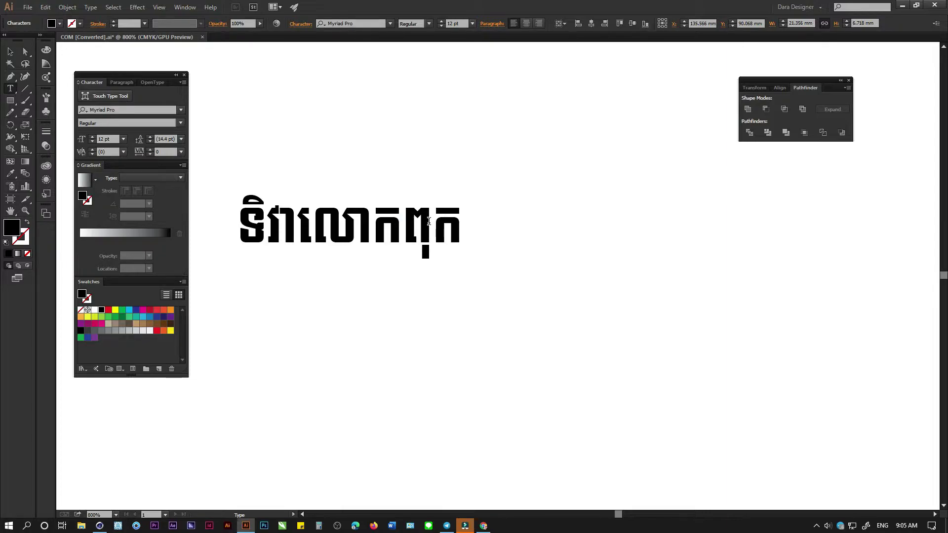
key(alt+shift)
text(ឪ)
key(BackSpace)
key(BackSpace)
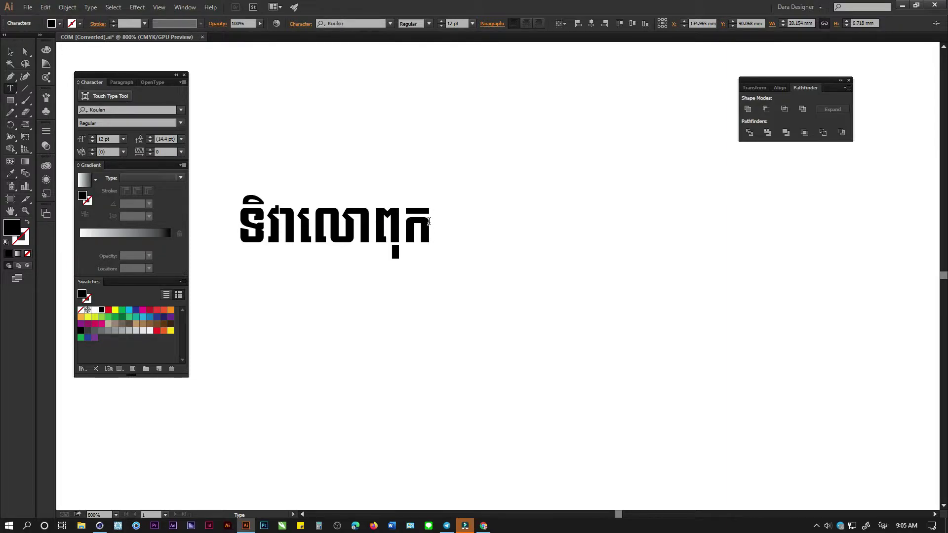
text(កឪ)
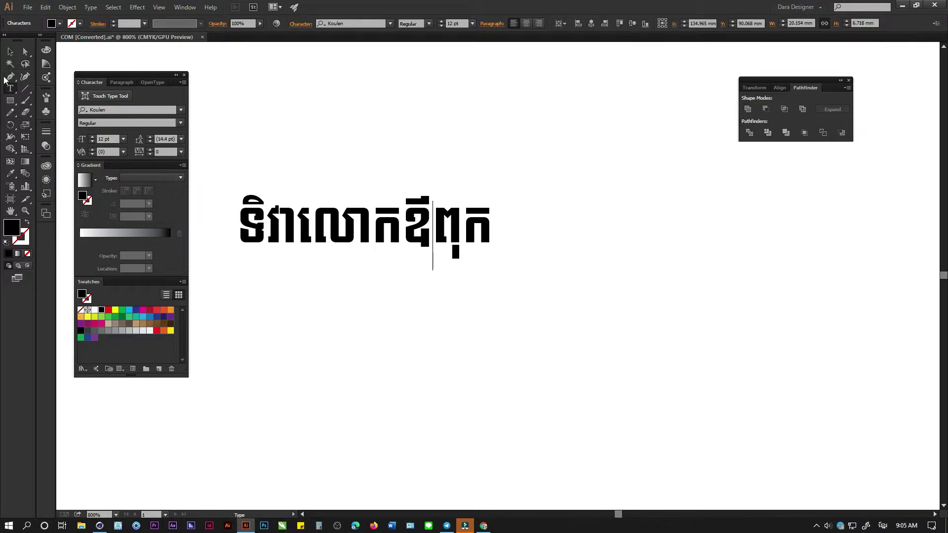
key(Escape)
Step: Convert the Khmer text to outlines
click(478, 290)
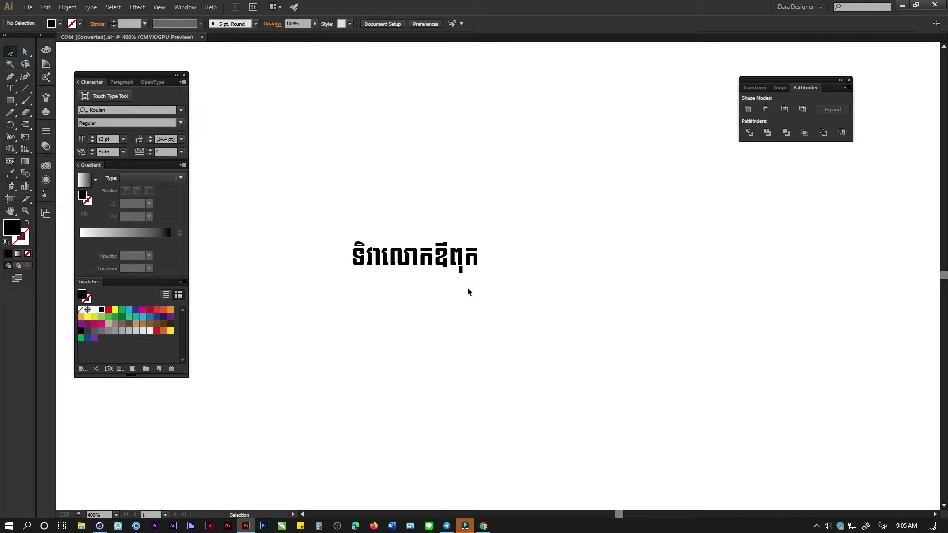
drag(462, 244, 475, 279)
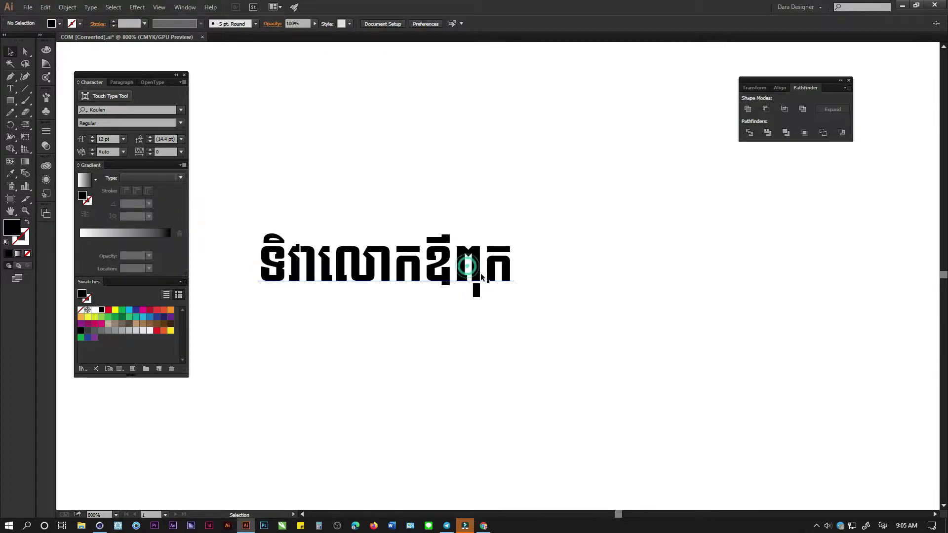
right_click(478, 267)
click(521, 331)
click(584, 328)
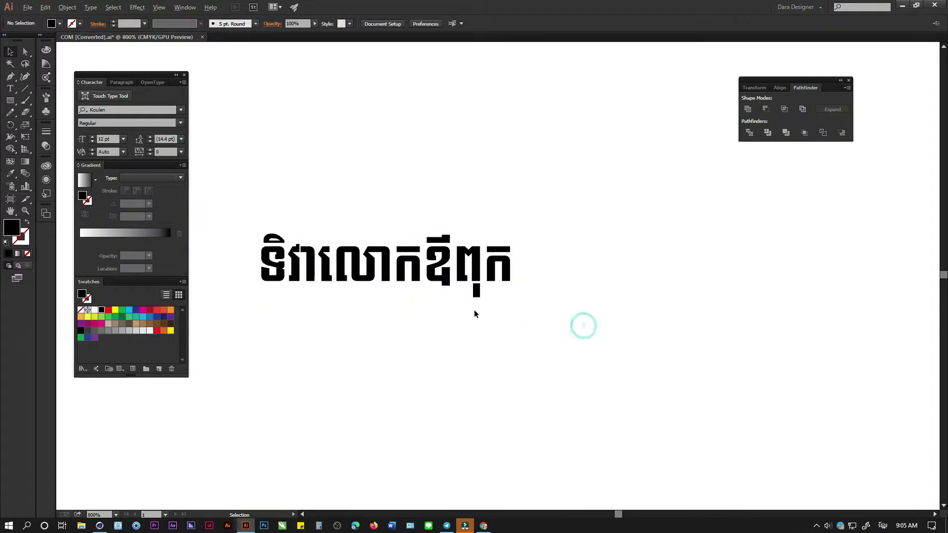
Step: Round the bottom corners of the descender with the Direct Selection corner widget
alt+scroll(474, 310, up, 3)
key(a)
mouse_move(436, 252)
mouse_down()
mouse_move(519, 297)
mouse_move(477, 311)
mouse_move(465, 286)
mouse_up()
click(493, 290)
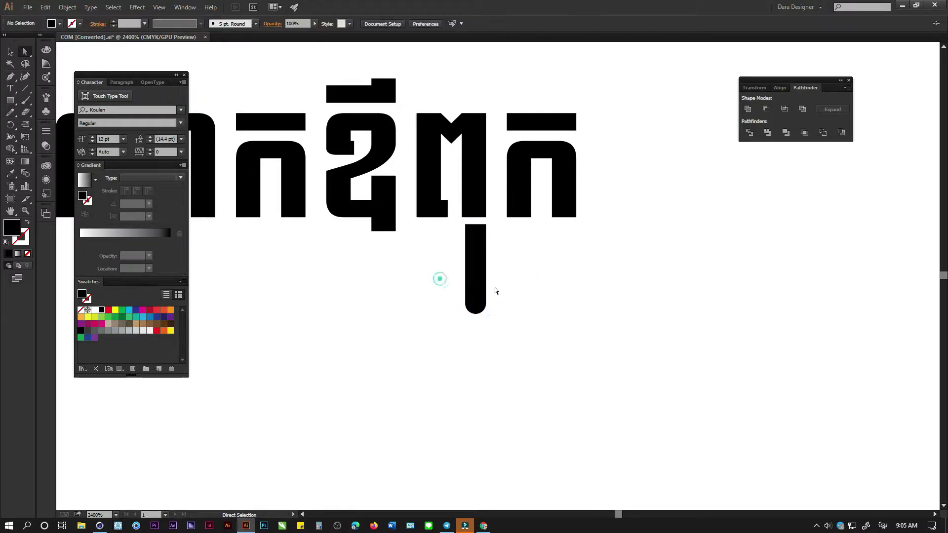
alt+scroll(493, 292, down, 2)
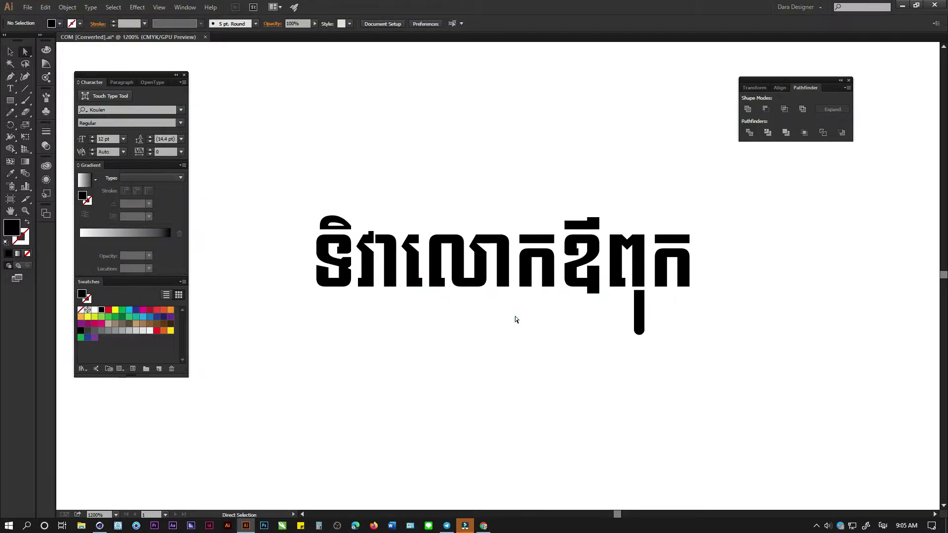
Step: Scale the outlined Khmer group up across the artboard
key(v)
click(510, 304)
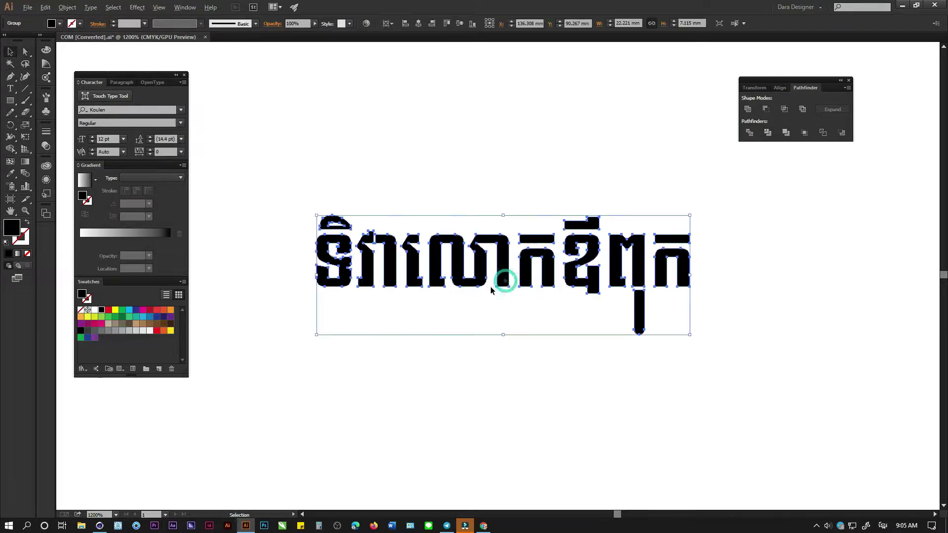
alt+scroll(511, 300, down, 3)
alt+shift+drag(559, 261, 701, 240)
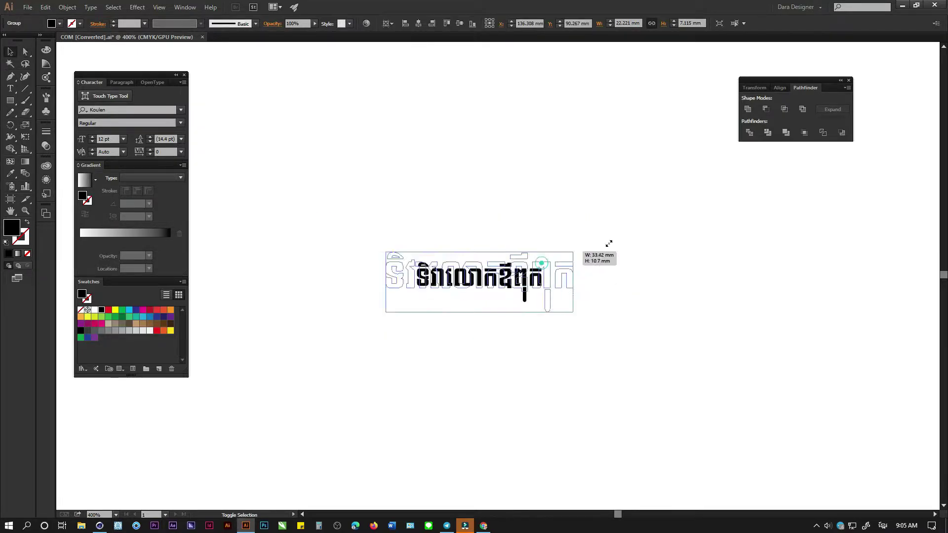
alt+scroll(663, 275, down, 3)
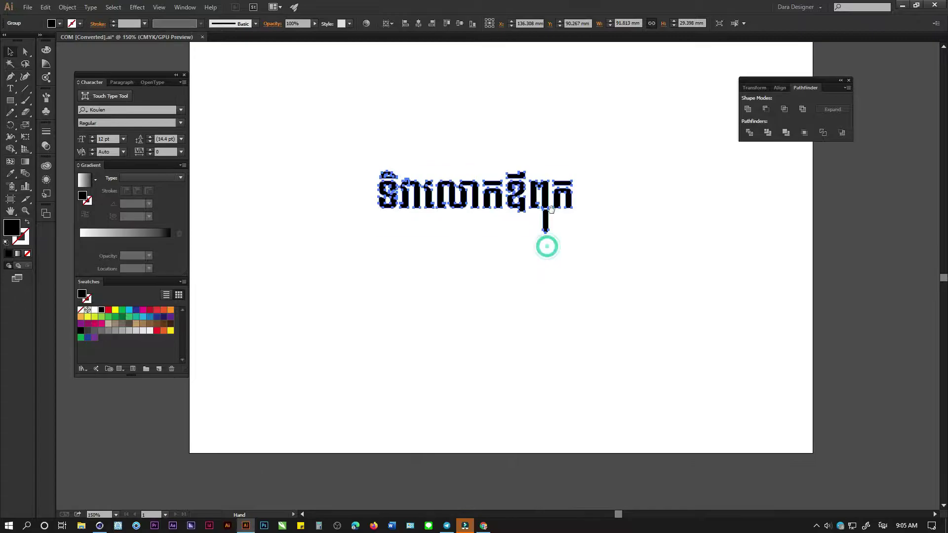
shift+drag(572, 232, 737, 350)
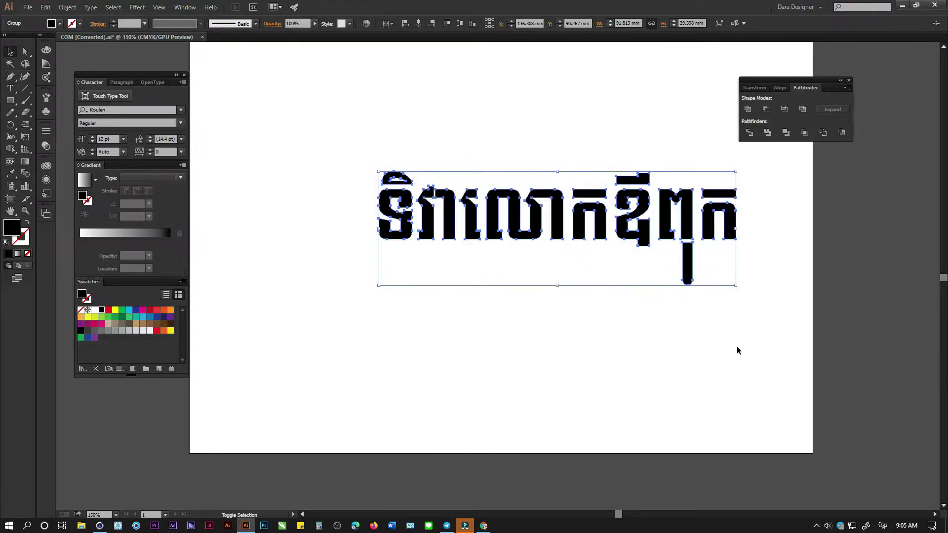
Step: Save the artwork to the Desktop as Father Day ai
click(620, 320)
key(ctrl+shift+s)
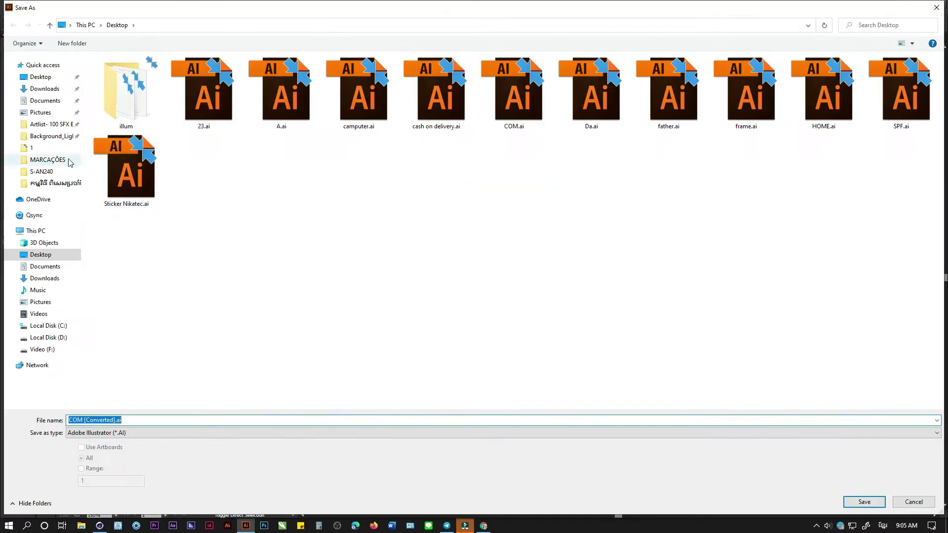
click(42, 77)
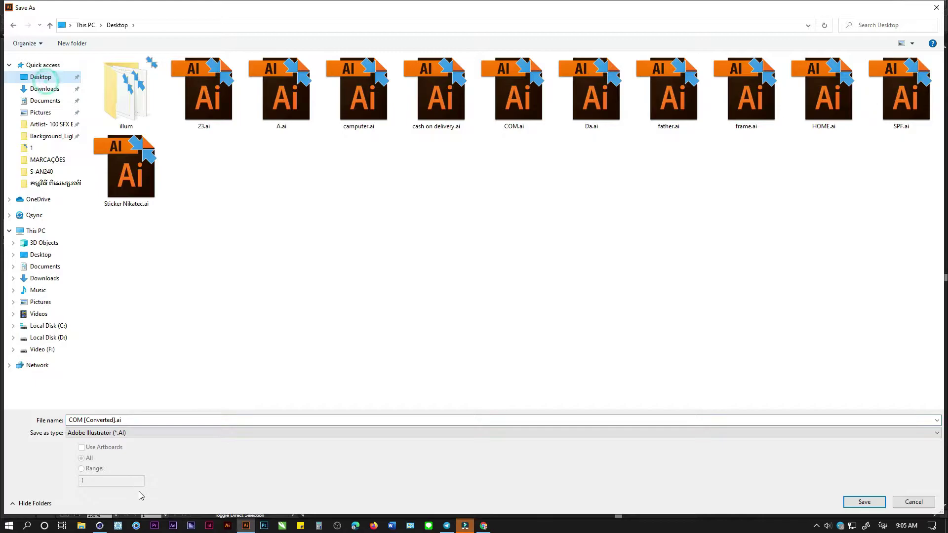
click(146, 421)
text(ថ)
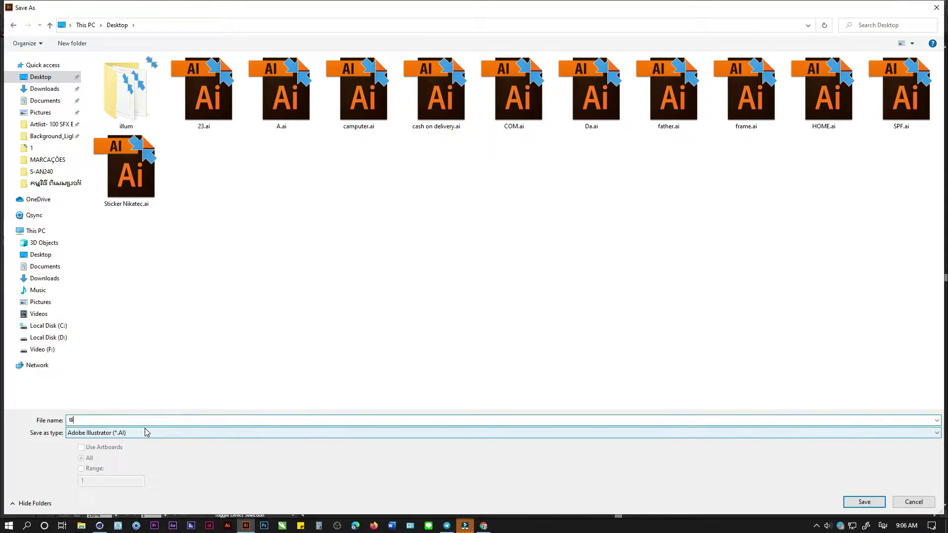
text(F)
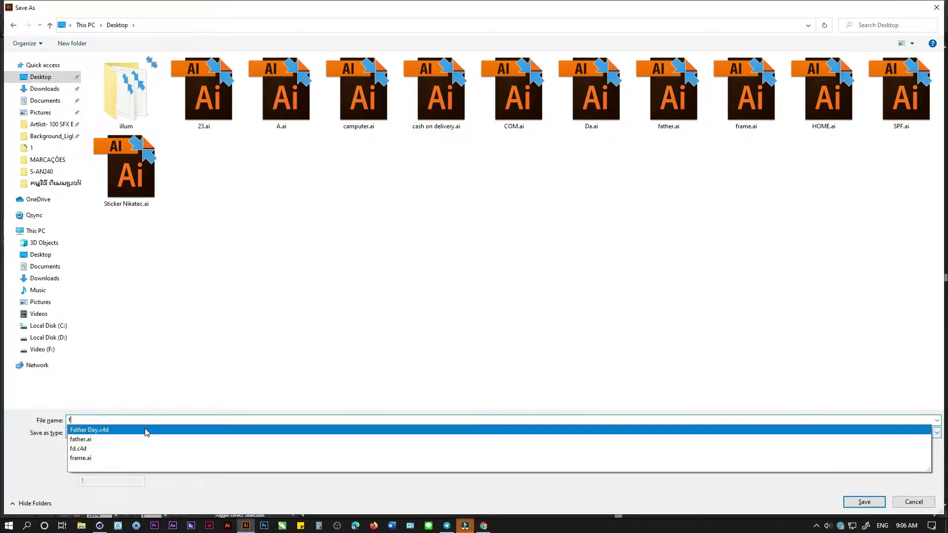
text(a)
key(BackSpace)
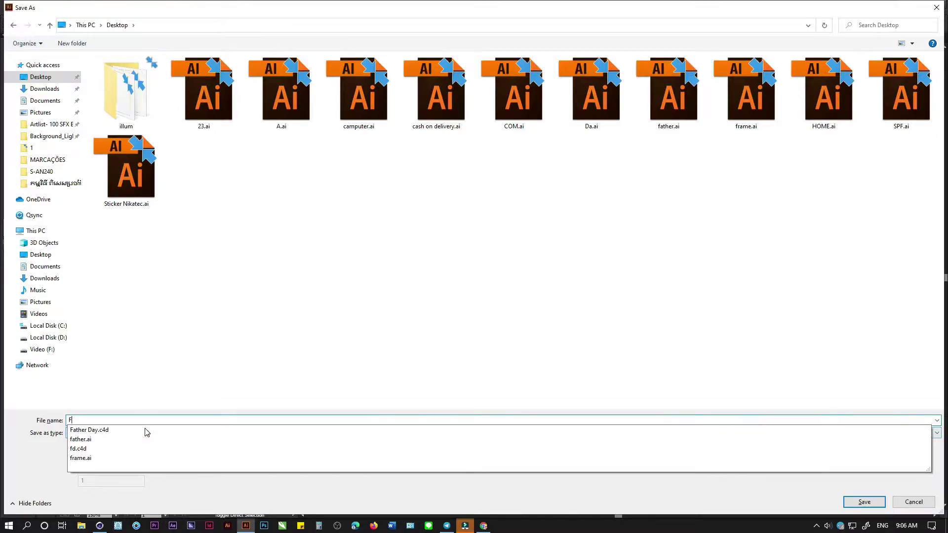
text(ather)
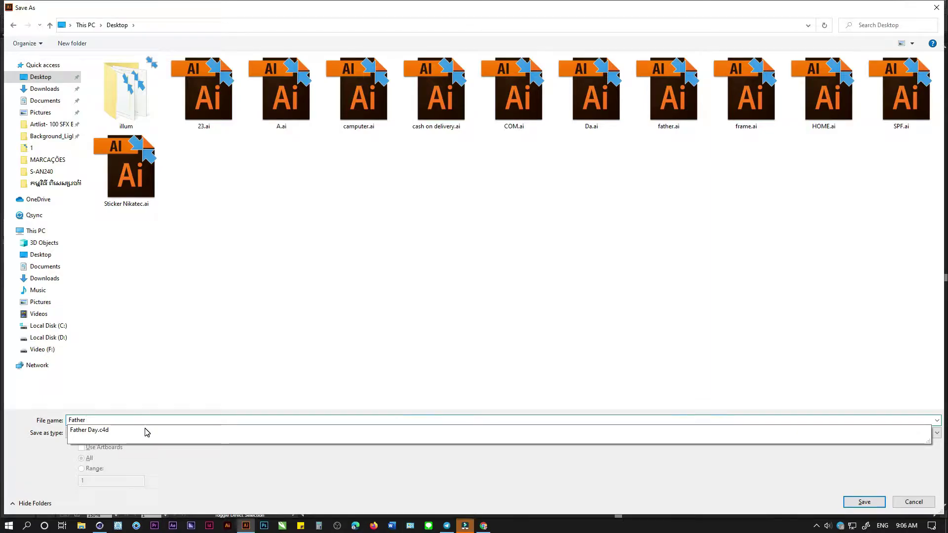
text( Day)
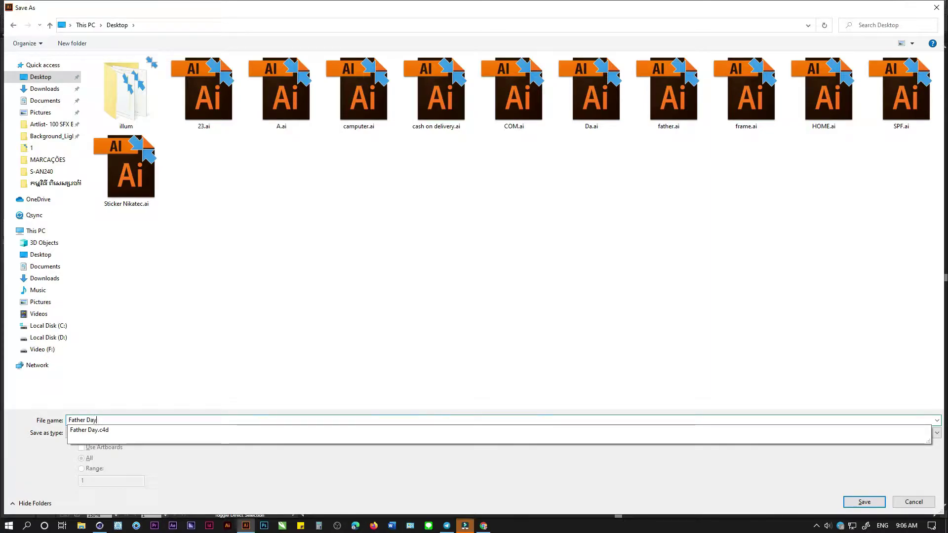
key(Tab)
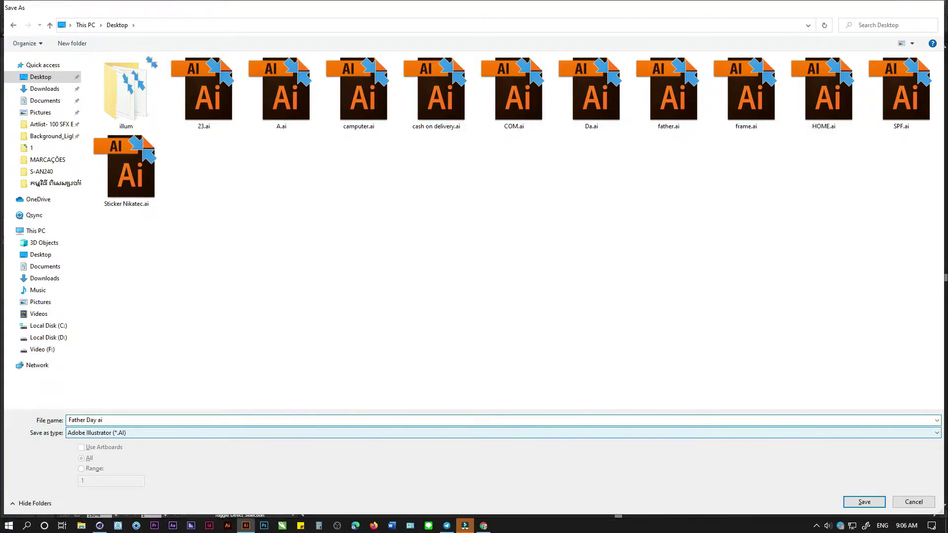
key(Return)
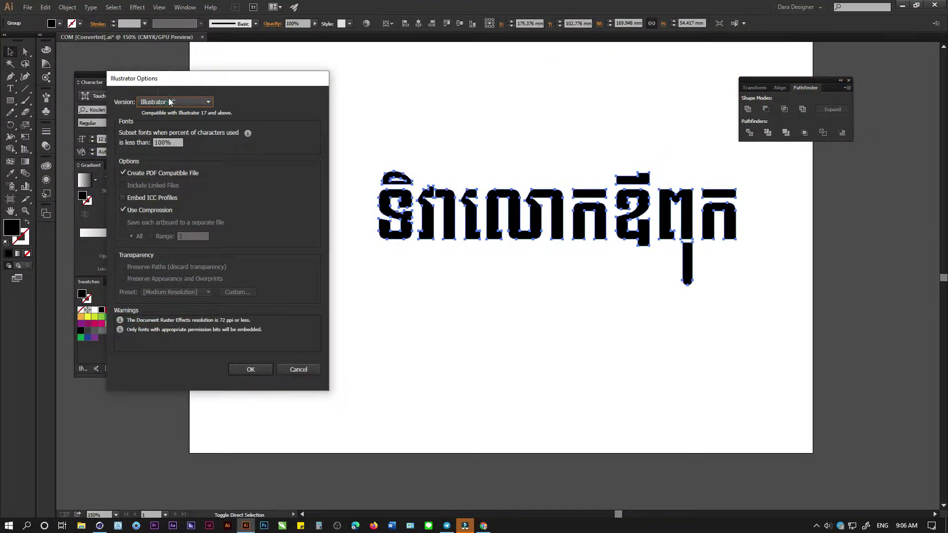
Step: Choose an older Illustrator version in the save options and confirm
click(170, 101)
click(183, 221)
click(251, 366)
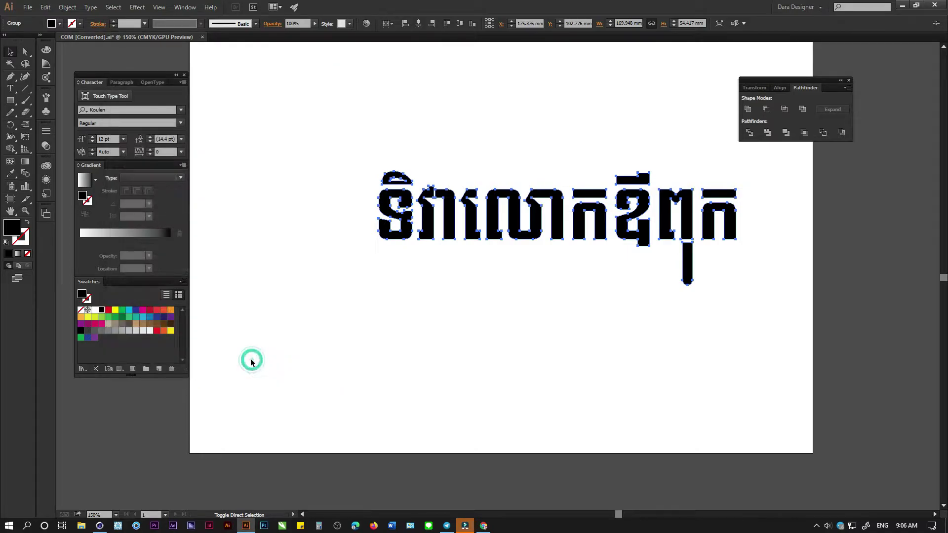
click(100, 525)
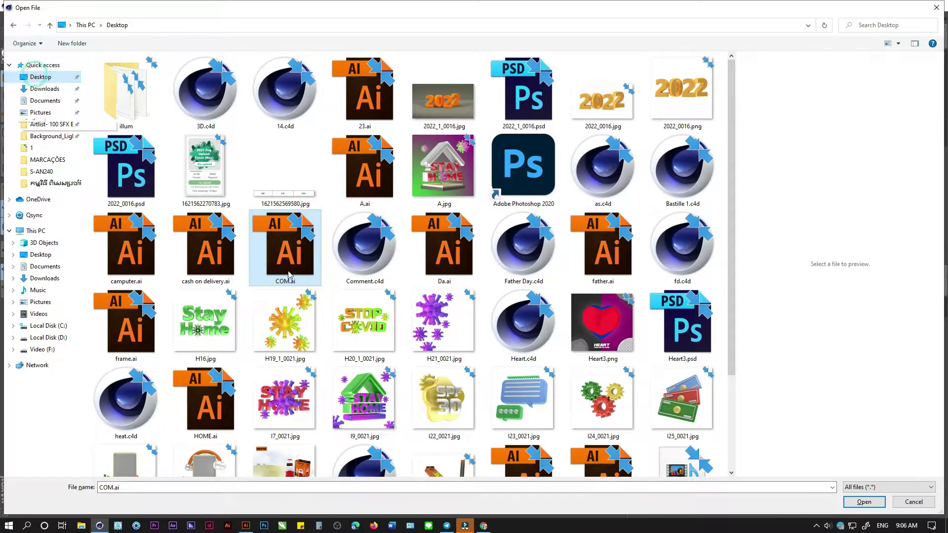
Step: Merge Father Day ai.ai from the Desktop into the scene as paths
click(204, 257)
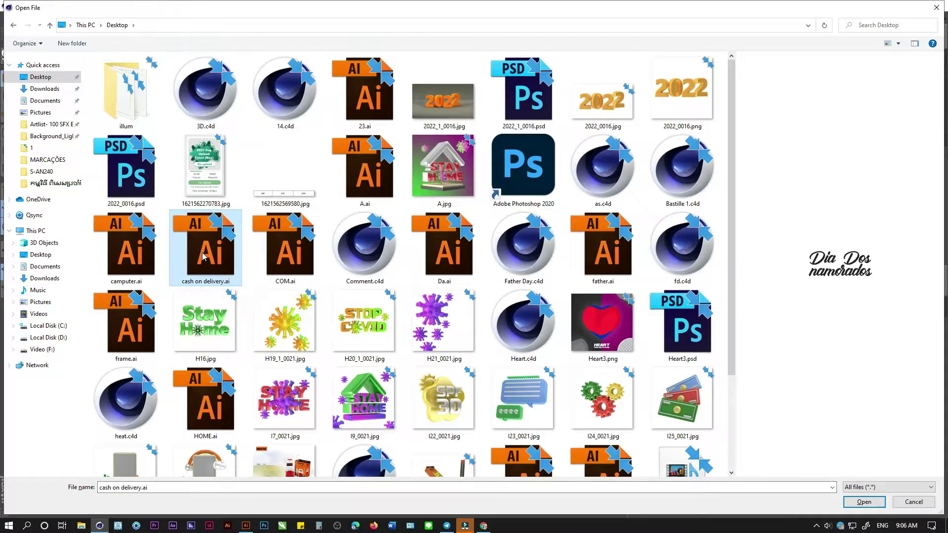
scroll(204, 257, down, 3)
click(595, 366)
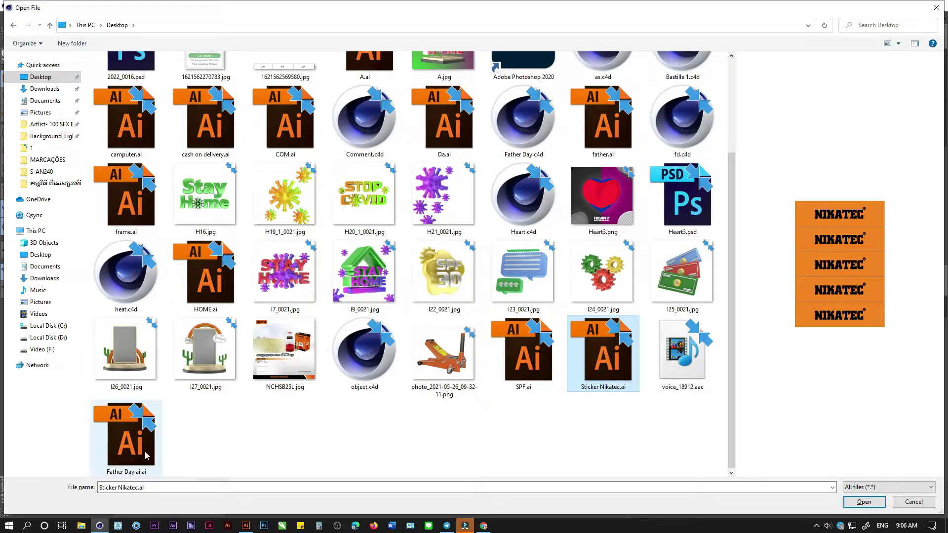
double_click(147, 455)
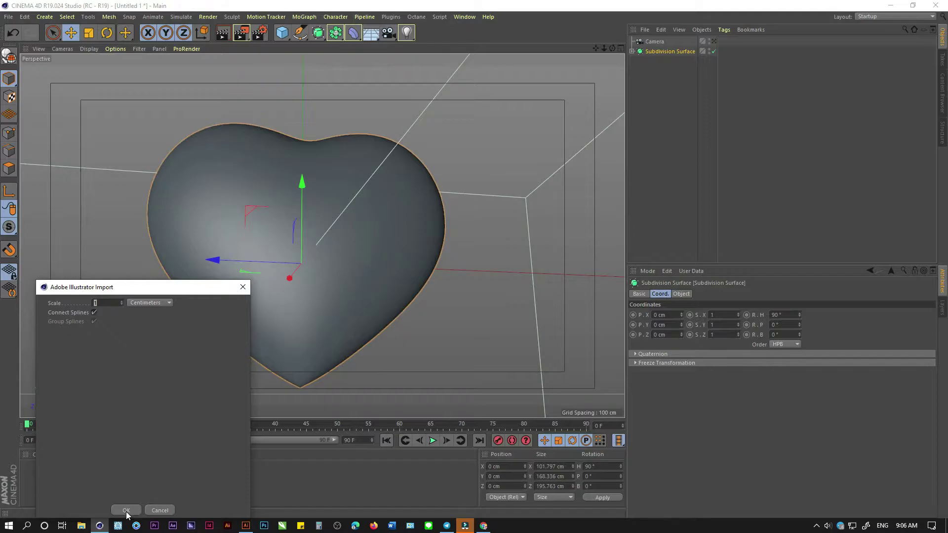
click(126, 510)
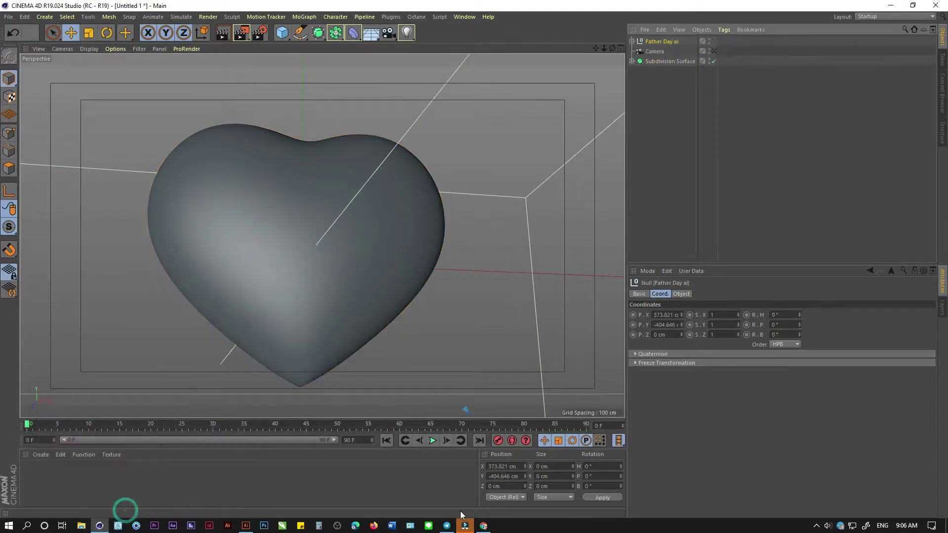
Step: Move the imported outlines to X 0, Y 0 at the scene origin
double_click(508, 467)
text(0)
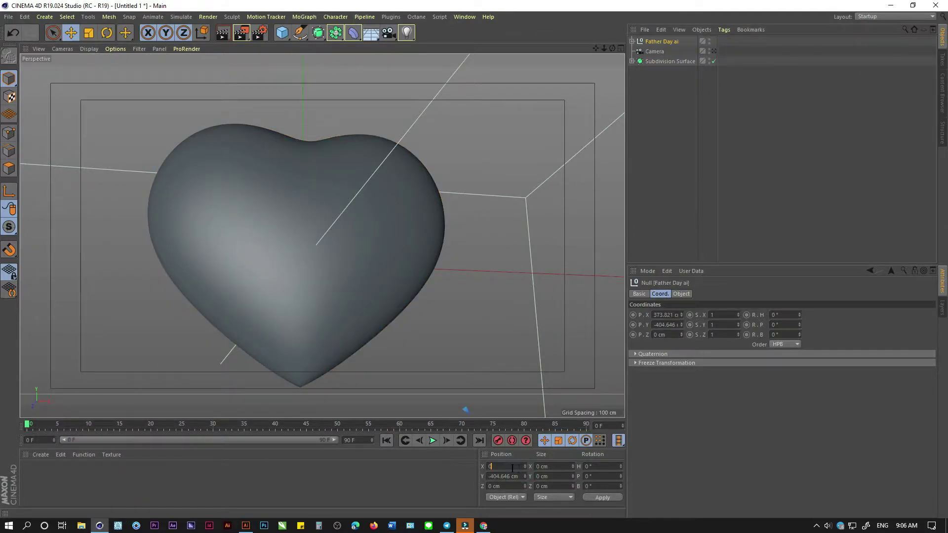
text(0)
click(603, 497)
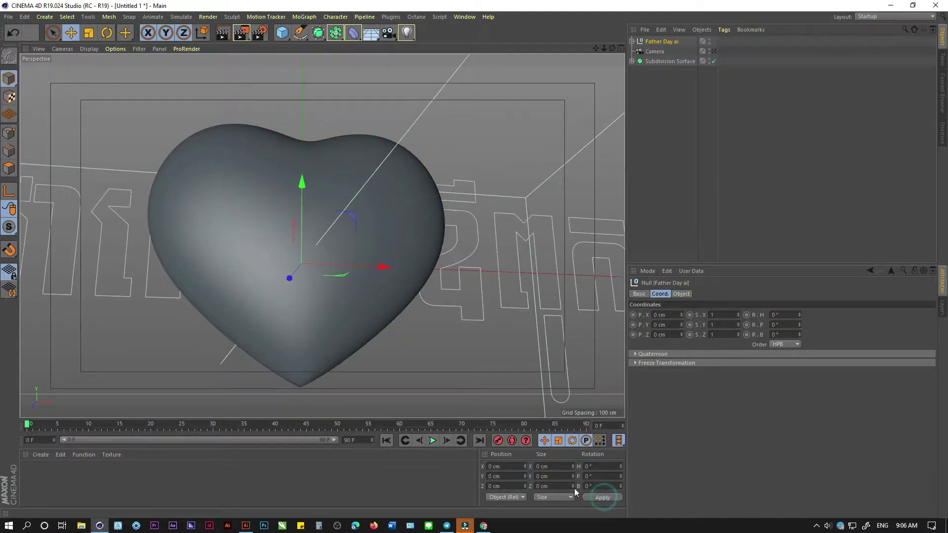
Step: Scale the text outlines down and move them to Z −60.212 cm
key(t)
drag(500, 194, 336, 229)
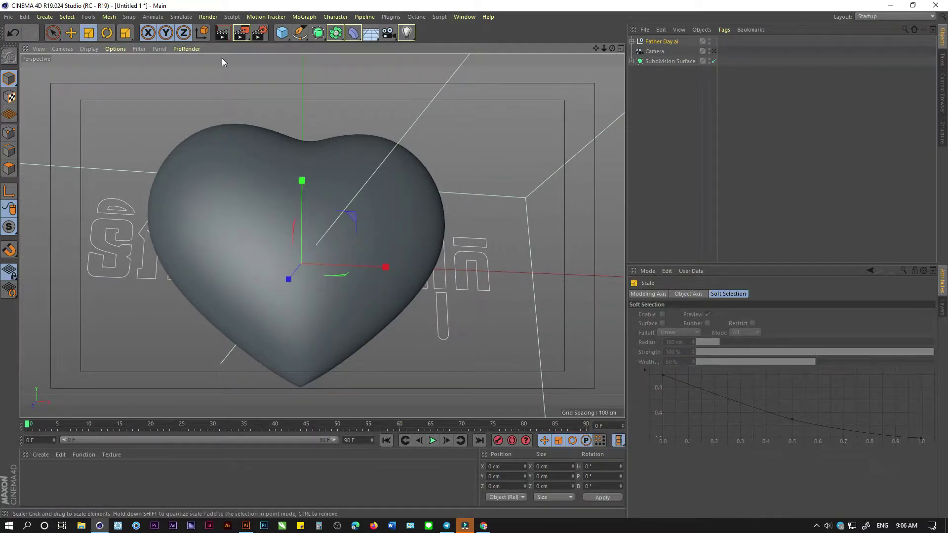
alt+drag(374, 111, 327, 158)
click(70, 33)
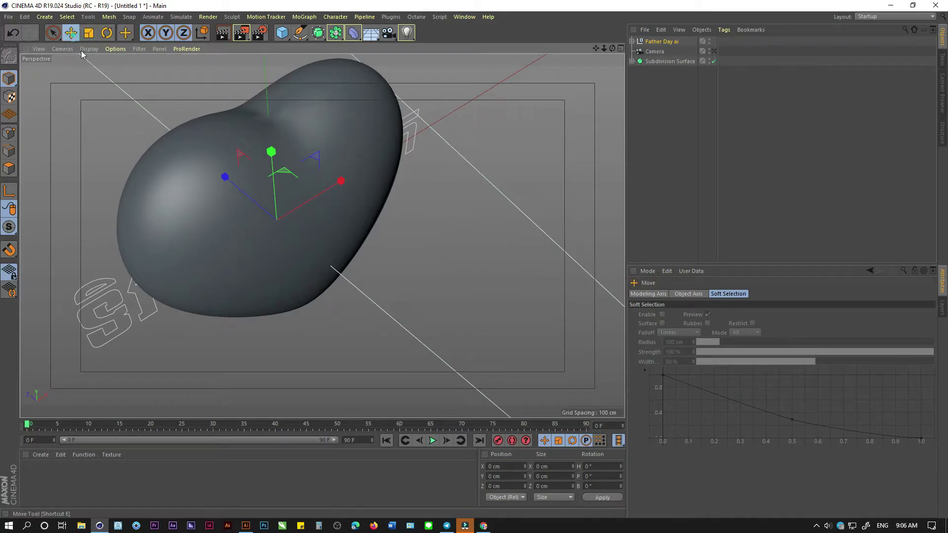
drag(225, 176, 288, 230)
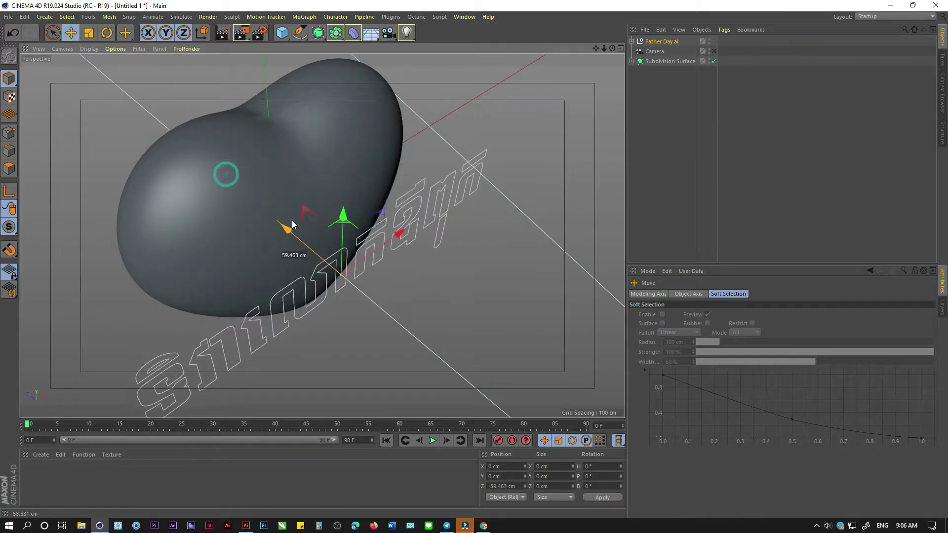
click(632, 41)
Step: Merge the fifteen Khmer text paths into one spline and place it inside the Extrude
shift+click(657, 181)
right_click(656, 181)
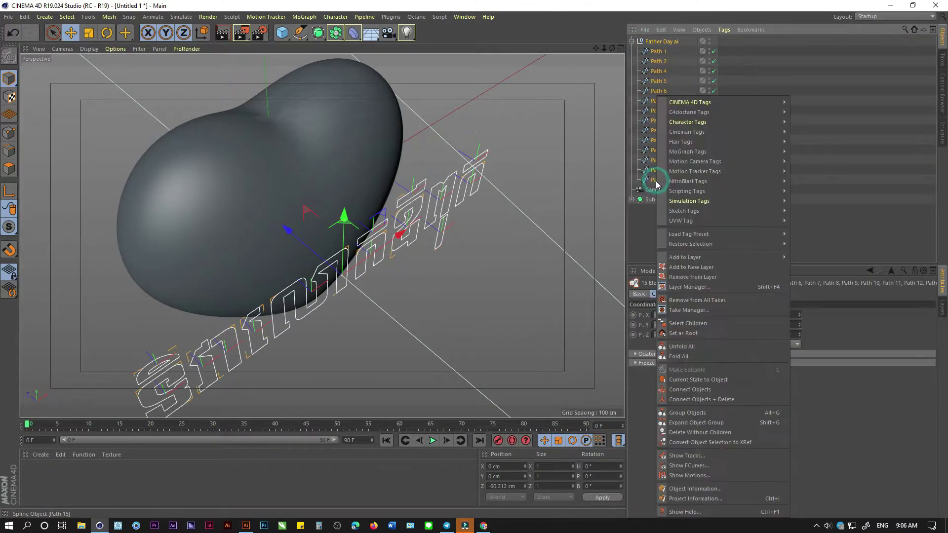
click(717, 400)
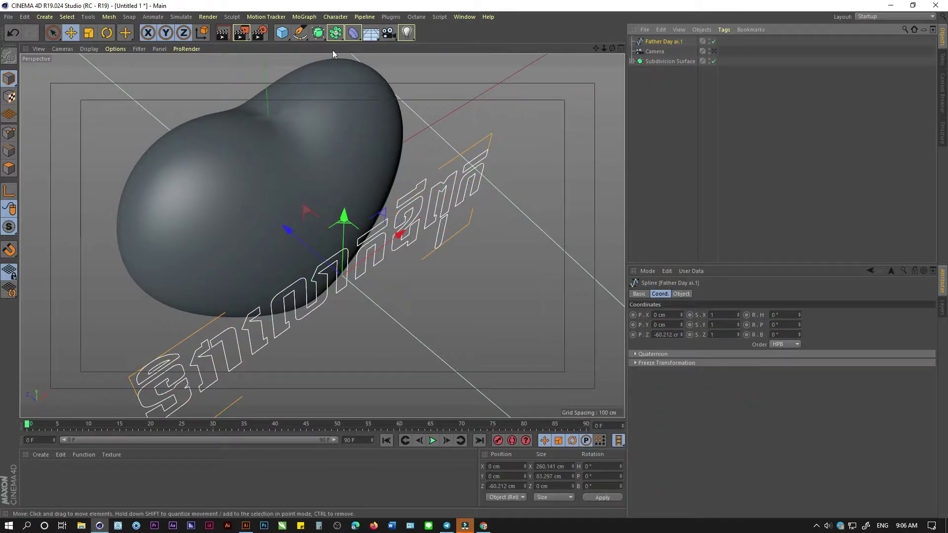
alt+drag(318, 32, 344, 40)
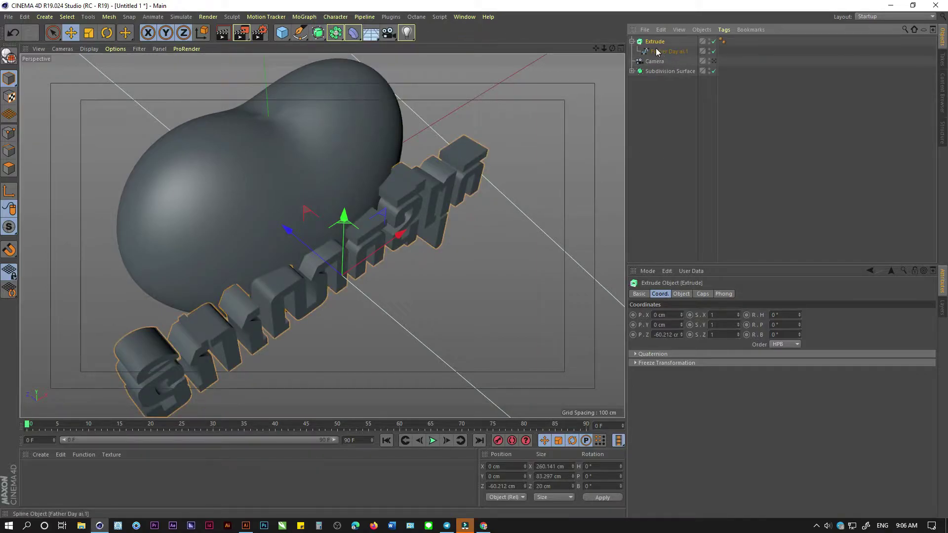
Step: Give the text extrusion Fillet Caps at start and end with a 1 cm radius
click(702, 295)
click(718, 316)
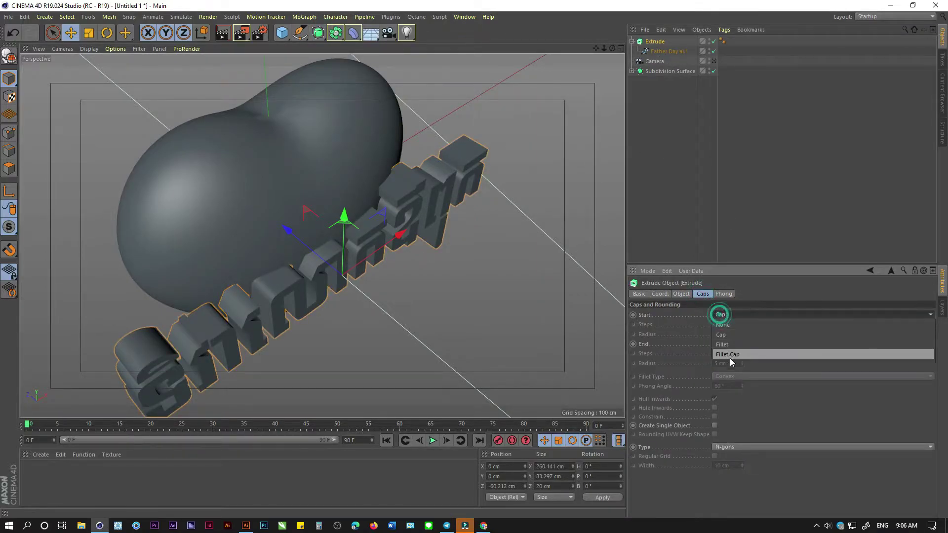
click(730, 358)
click(726, 344)
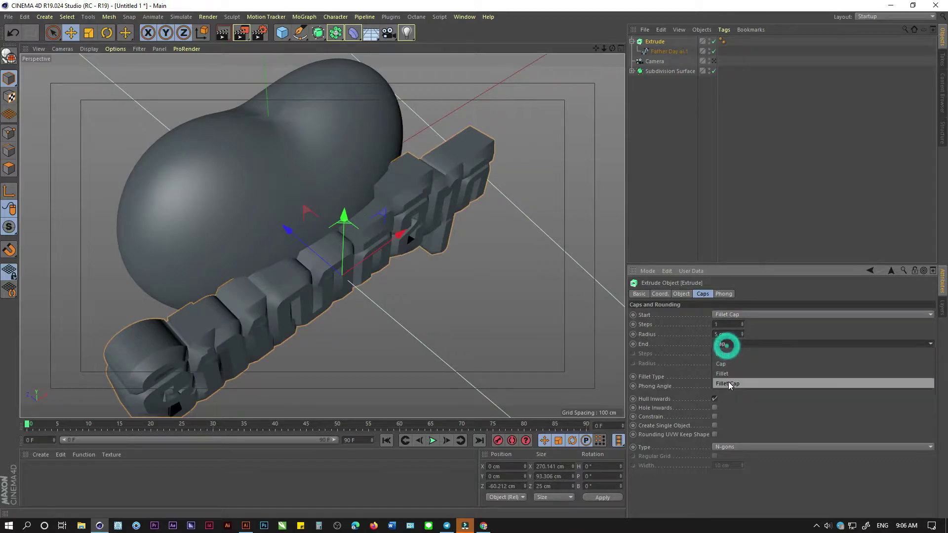
click(731, 334)
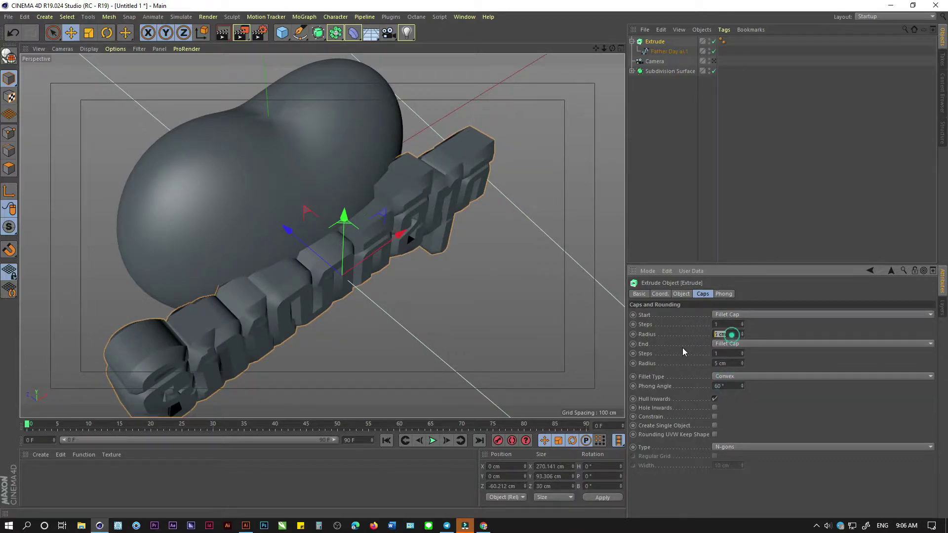
text(1)
key(Return)
click(729, 360)
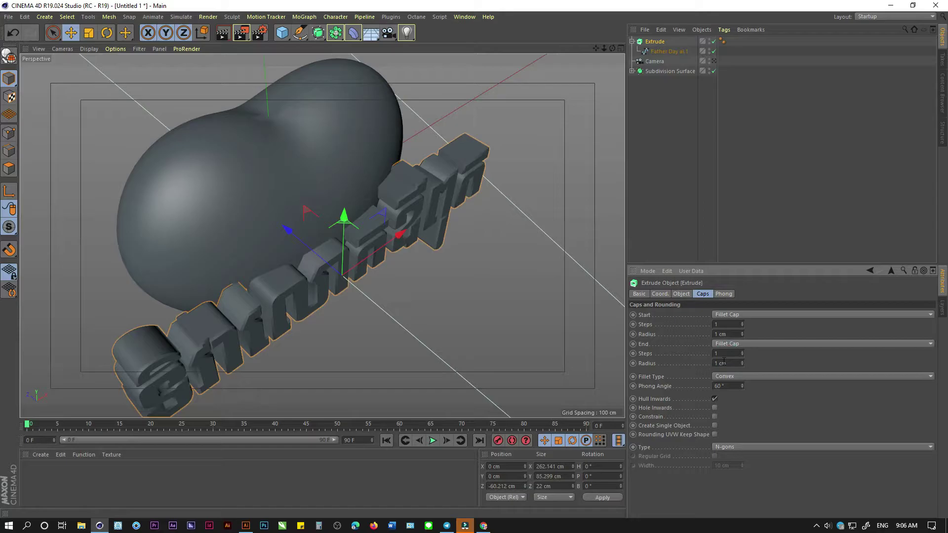
Step: Duplicate the text Extrude and select the copy's letter spline for point editing
click(654, 41)
key(ctrl+c)
key(ctrl+v)
click(656, 91)
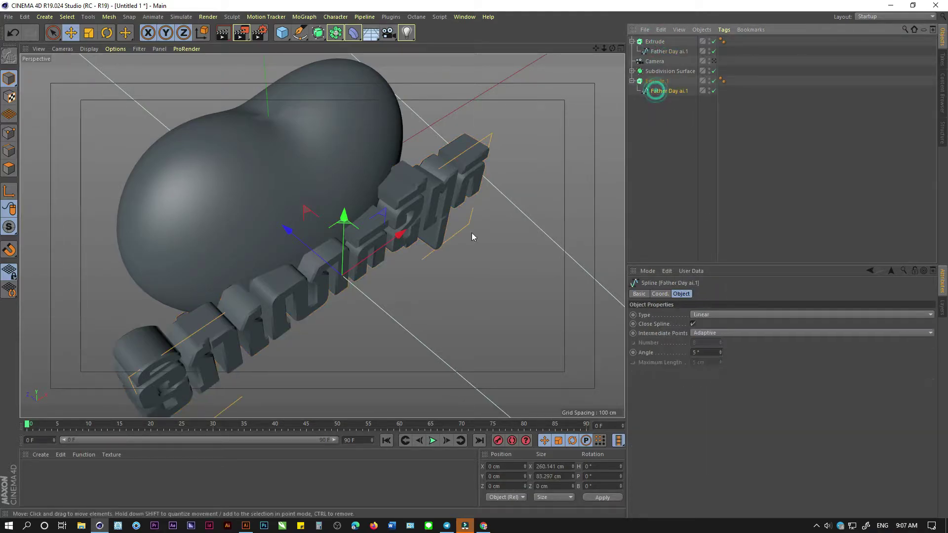
click(9, 138)
Step: Try a Create Outline thickening on the duplicate's letter spline, then undo it
scroll(492, 194, up, 5)
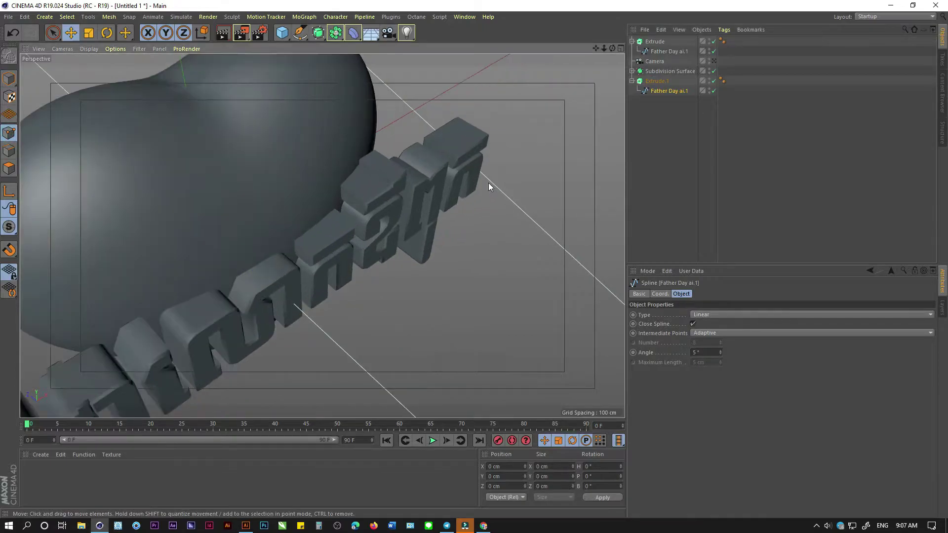
scroll(488, 183, up, 5)
scroll(351, 147, down, 5)
scroll(329, 100, up, 3)
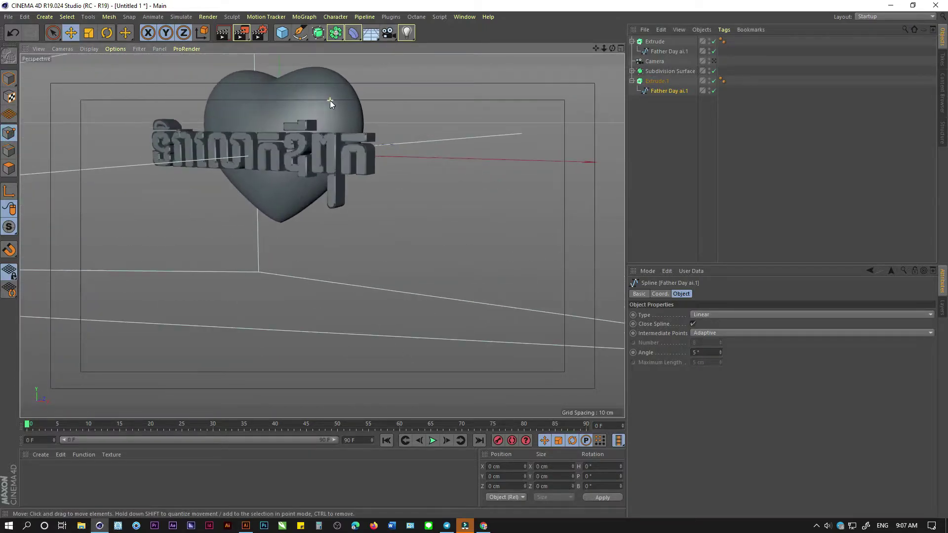
scroll(330, 100, up, 3)
scroll(330, 99, up, 3)
alt+drag(358, 154, 382, 109)
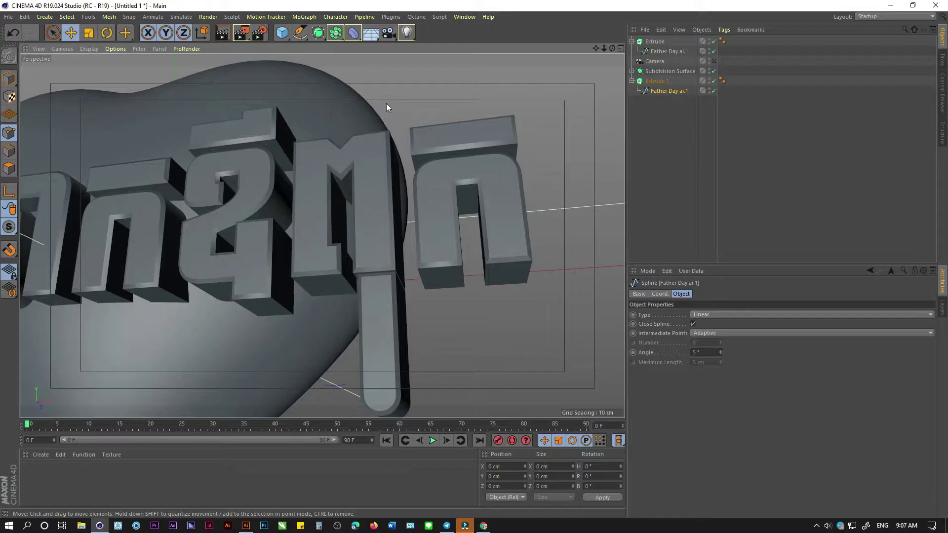
right_click(386, 104)
click(427, 306)
scroll(519, 207, up, 2)
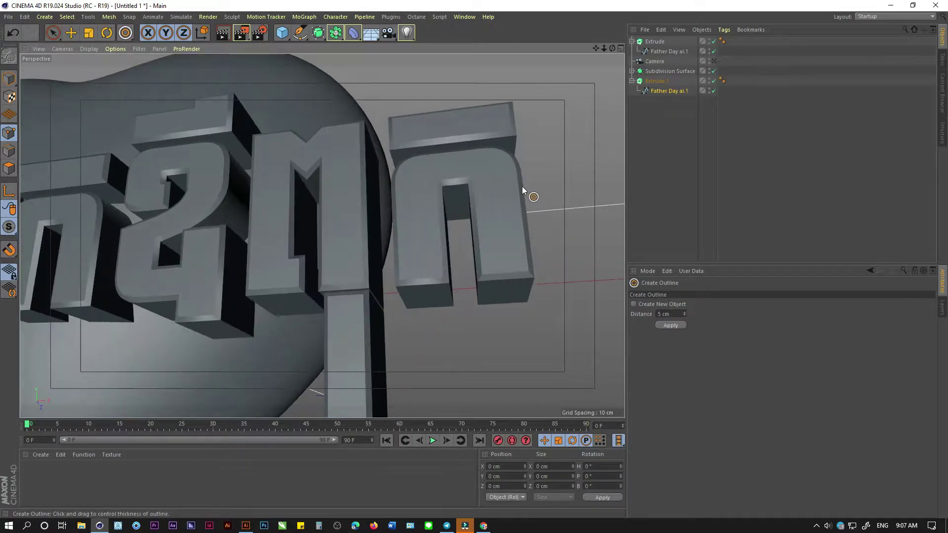
alt+drag(522, 186, 518, 205)
scroll(523, 204, up, 4)
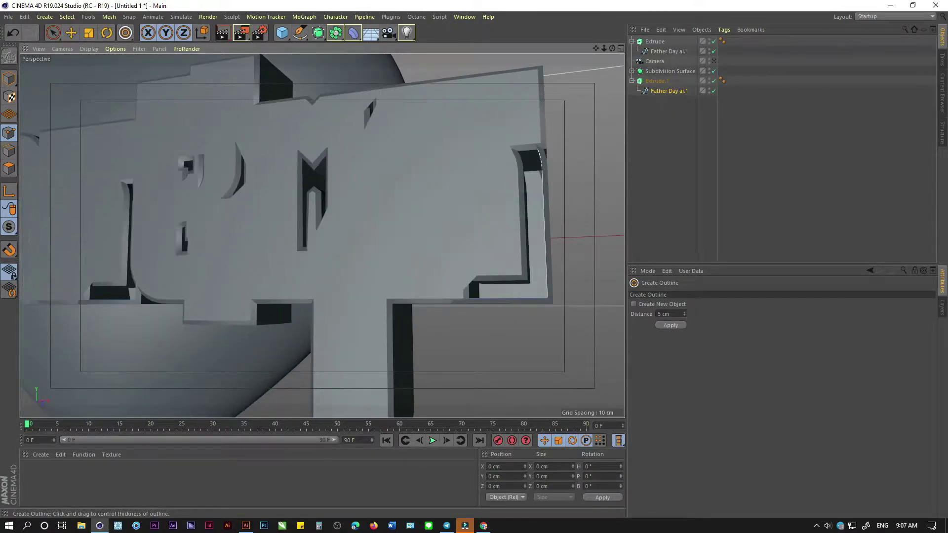
drag(321, 222, 356, 223)
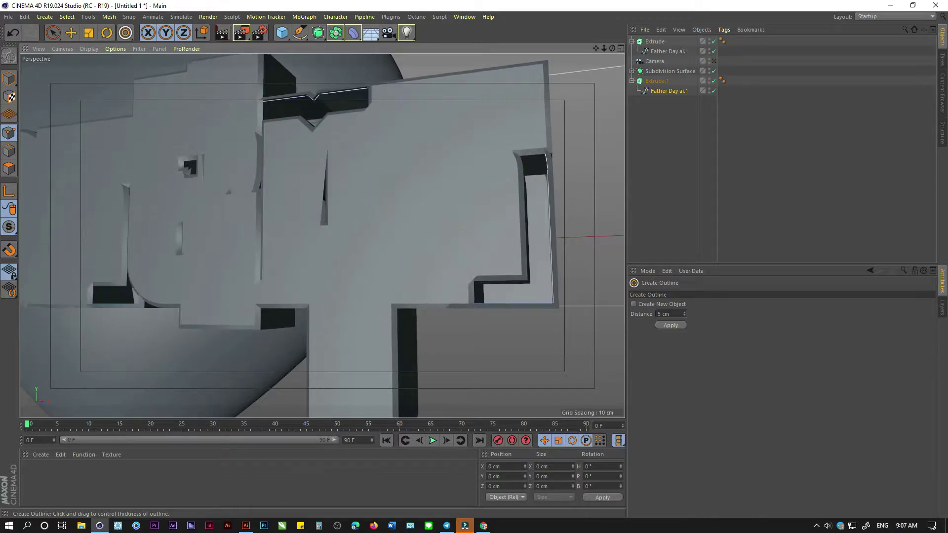
drag(523, 203, 523, 203)
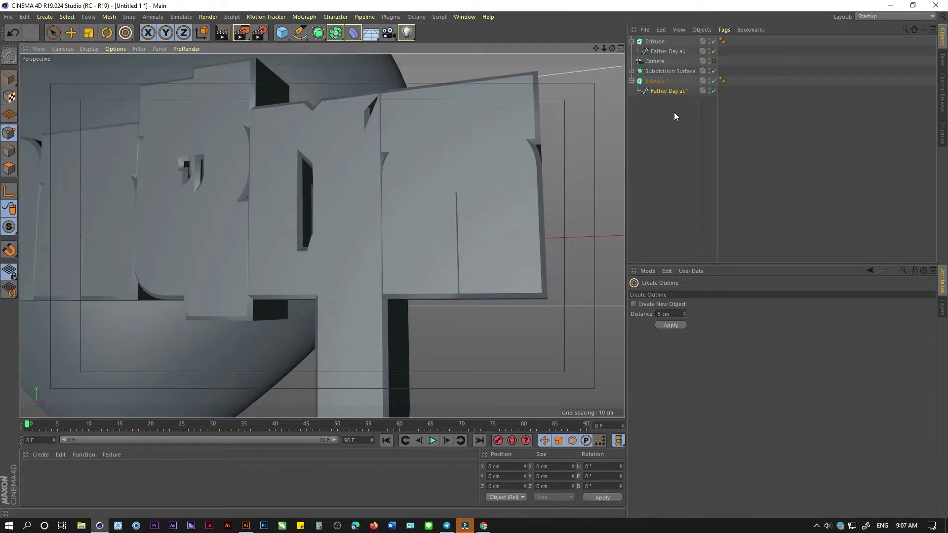
key(ctrl+z)
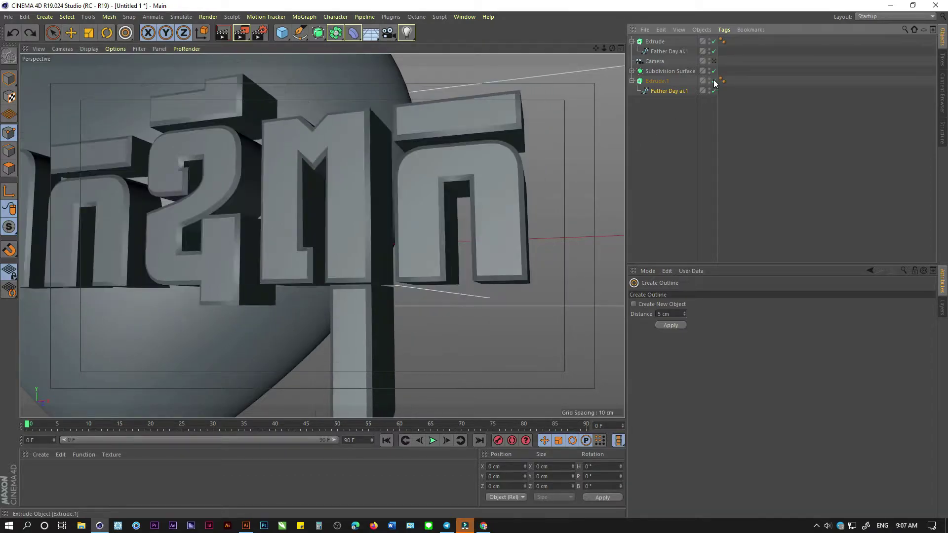
Step: With the extrudes disabled, offset an outline around the duplicate's letters, then re-enable both extrudes
drag(714, 83, 714, 41)
click(668, 92)
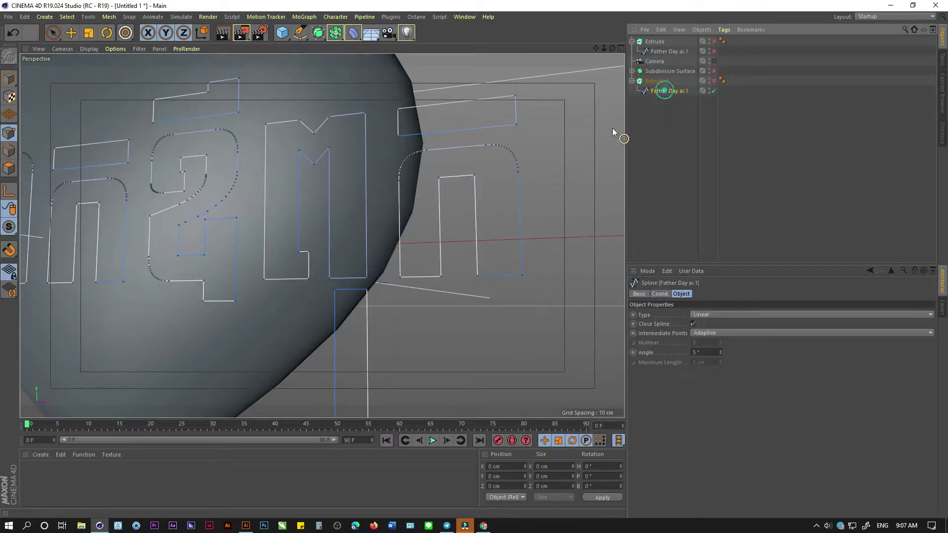
drag(520, 182, 526, 182)
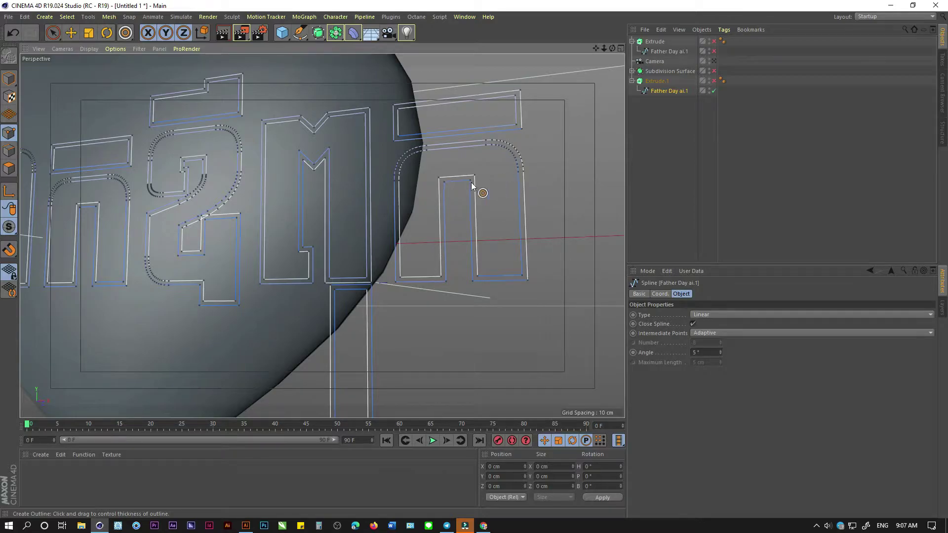
alt+drag(517, 175, 490, 183)
drag(714, 83, 713, 70)
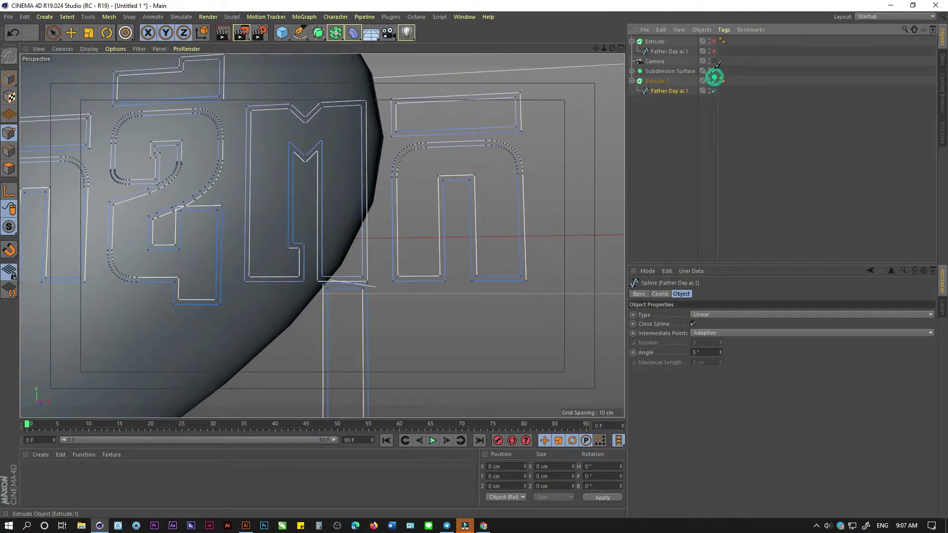
click(711, 50)
click(710, 41)
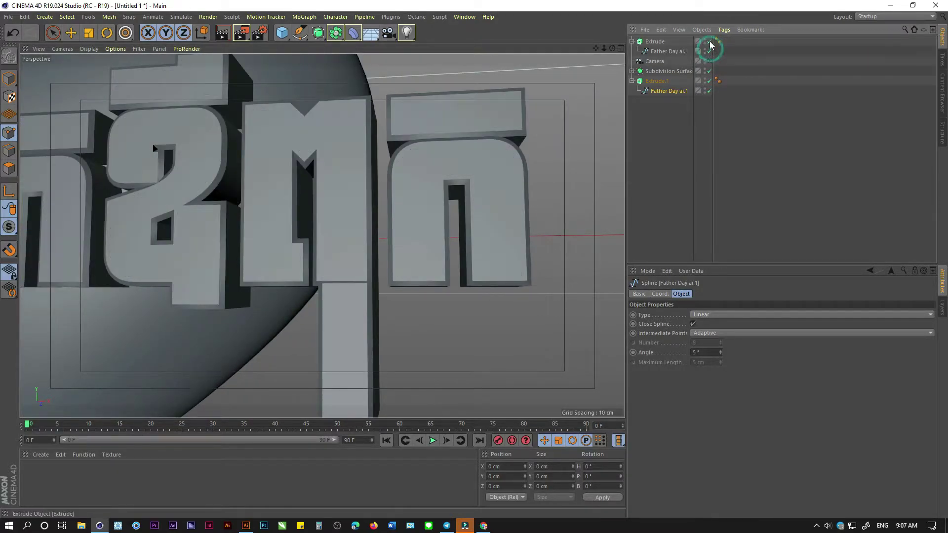
Step: Back in model and move mode, select the original text extrusion and compare both layers
click(9, 79)
click(71, 33)
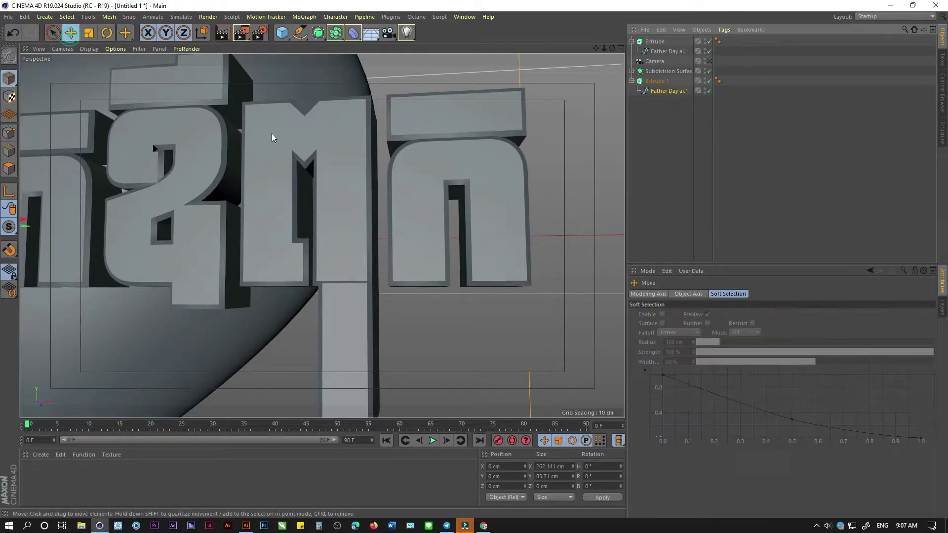
alt+drag(271, 138, 469, 201)
click(632, 41)
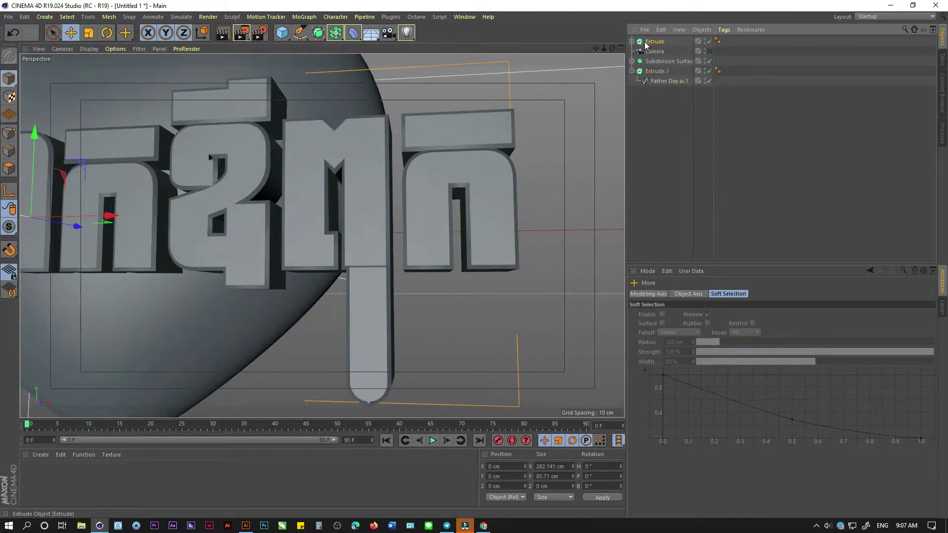
mouse_move(388, 152)
alt+mouse_down()
mouse_move(464, 210)
mouse_move(393, 209)
mouse_move(186, 243)
mouse_move(193, 251)
alt+mouse_up()
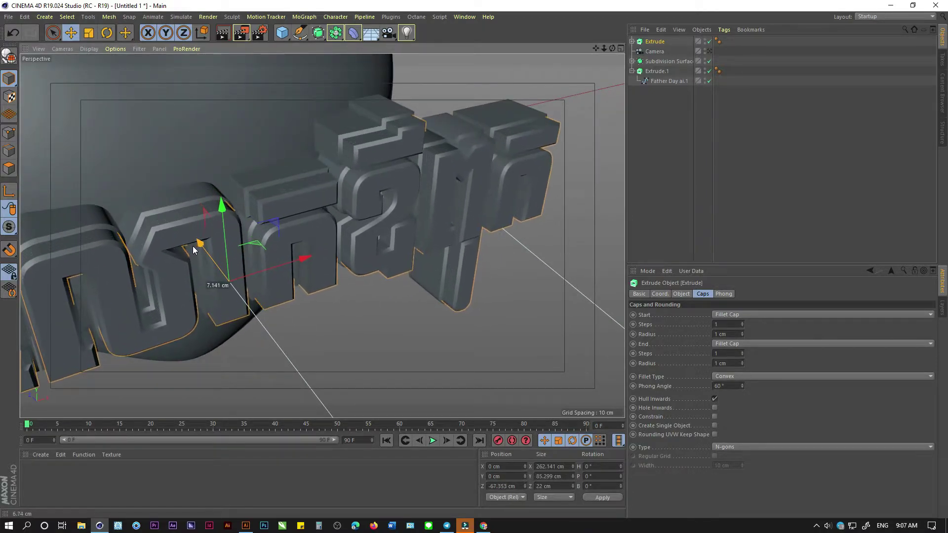
Step: Set the start and end fillet radius of both text extrusions to 0.1 cm
click(632, 71)
ctrl+click(654, 41)
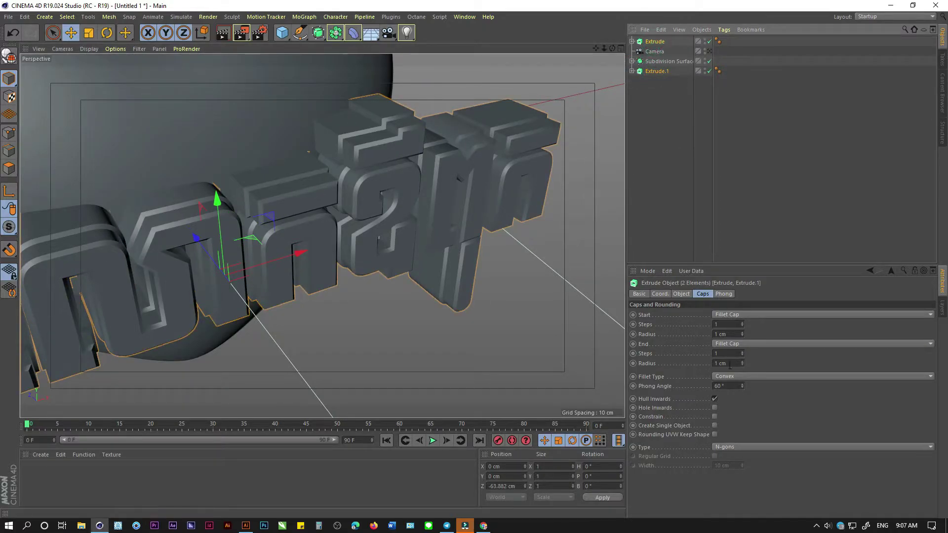
double_click(733, 334)
text(0.1)
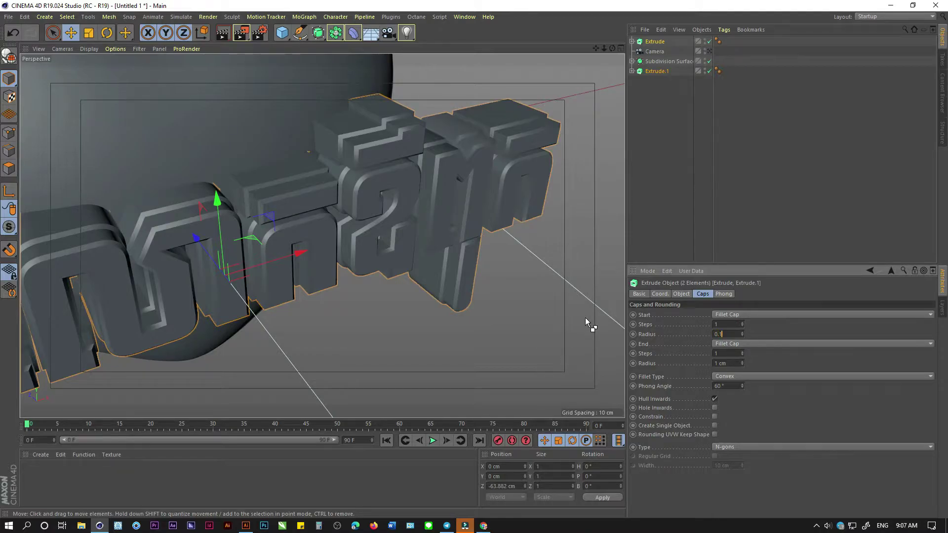
key(Return)
double_click(733, 364)
text(0.1)
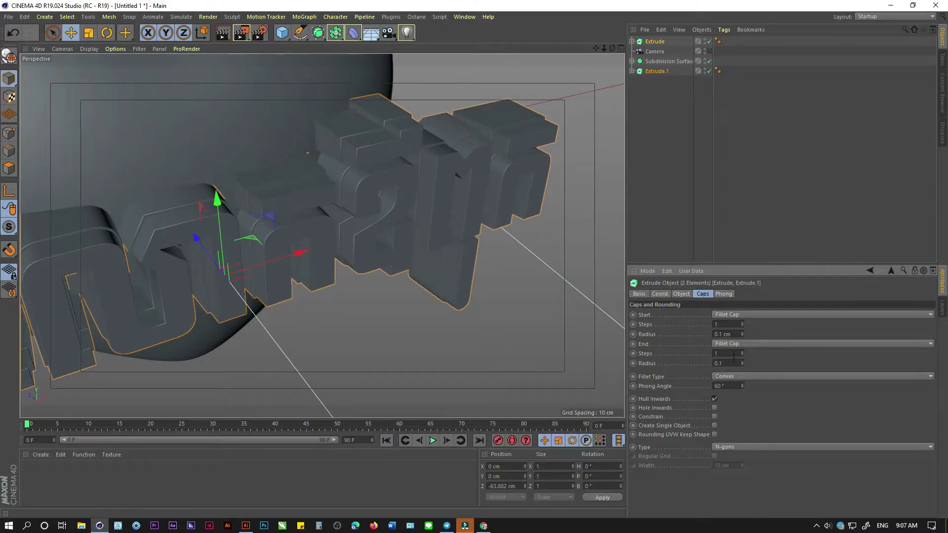
double_click(732, 354)
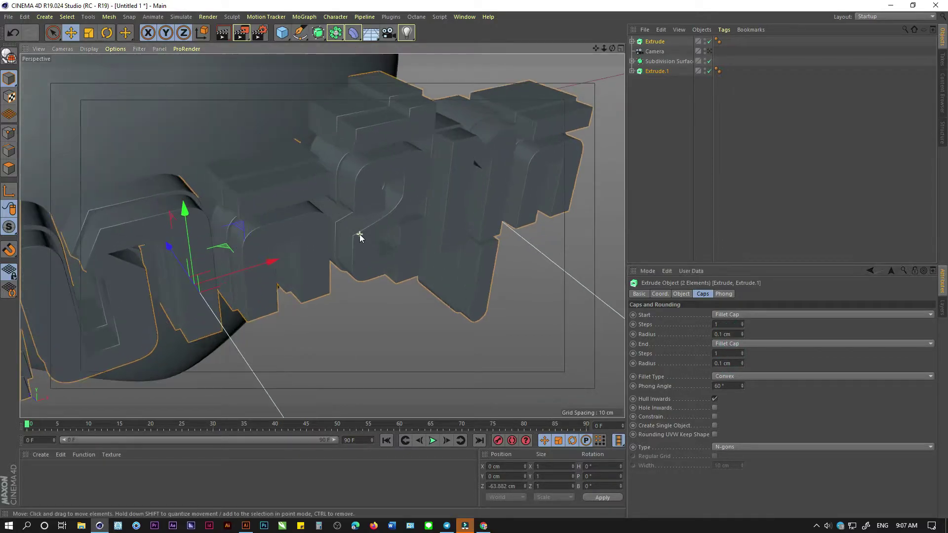
Step: Reduce both text extrusions' Movement Z depth from 20 cm to 8 cm
mouse_move(360, 234)
alt+mouse_down()
mouse_move(357, 192)
mouse_move(487, 216)
mouse_move(406, 206)
mouse_move(427, 226)
mouse_move(426, 189)
mouse_move(526, 183)
alt+mouse_up()
click(525, 181)
click(516, 241)
shift+click(529, 274)
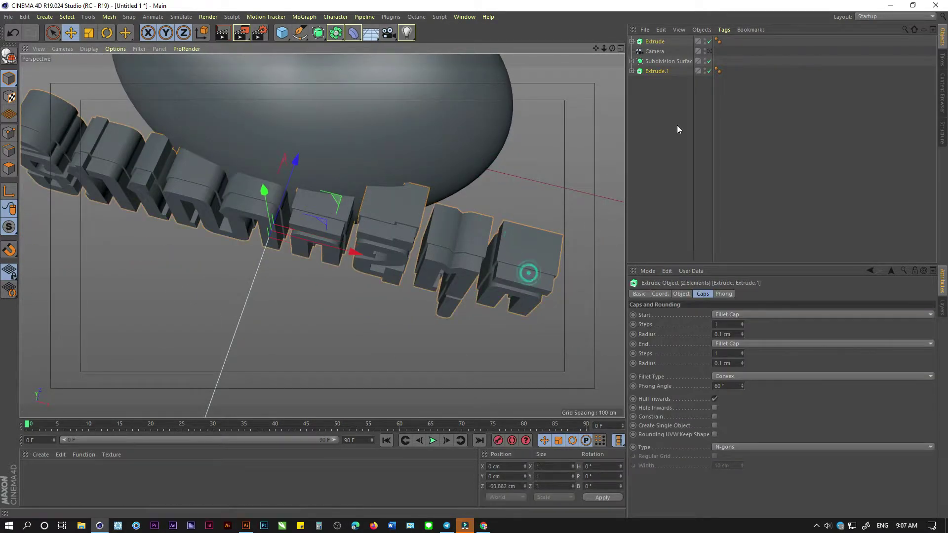
click(681, 294)
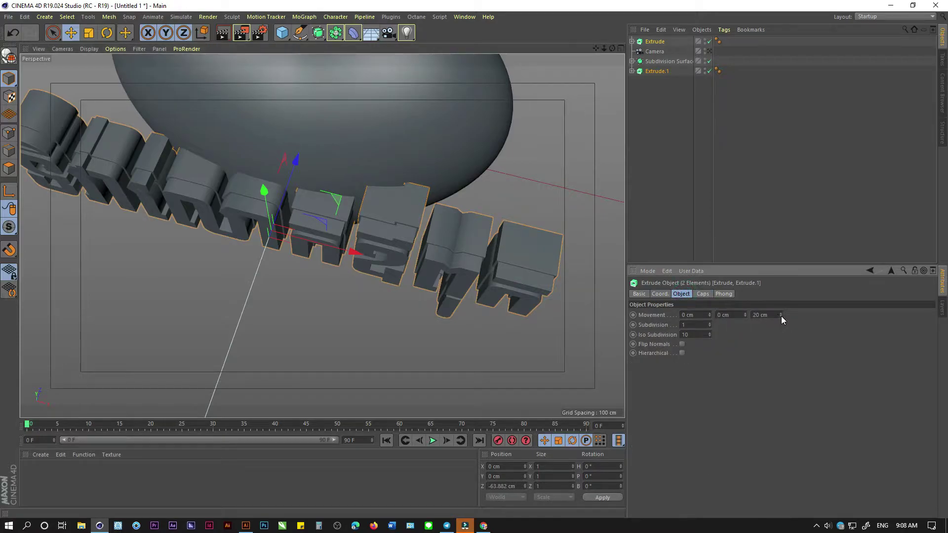
drag(781, 316, 781, 326)
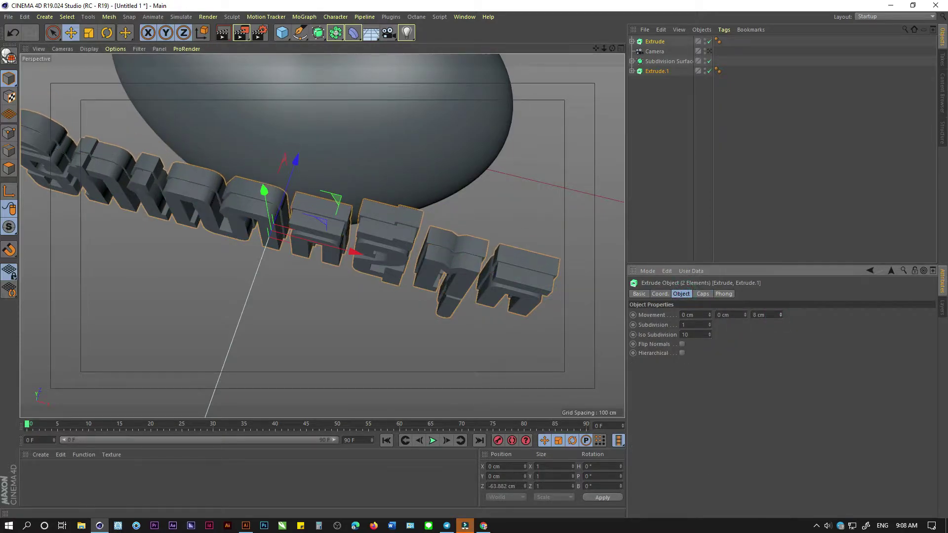
Step: Move both text extrusions below the heart's Subdivision Surface and group them in a Null
click(760, 226)
alt+drag(474, 259, 470, 248)
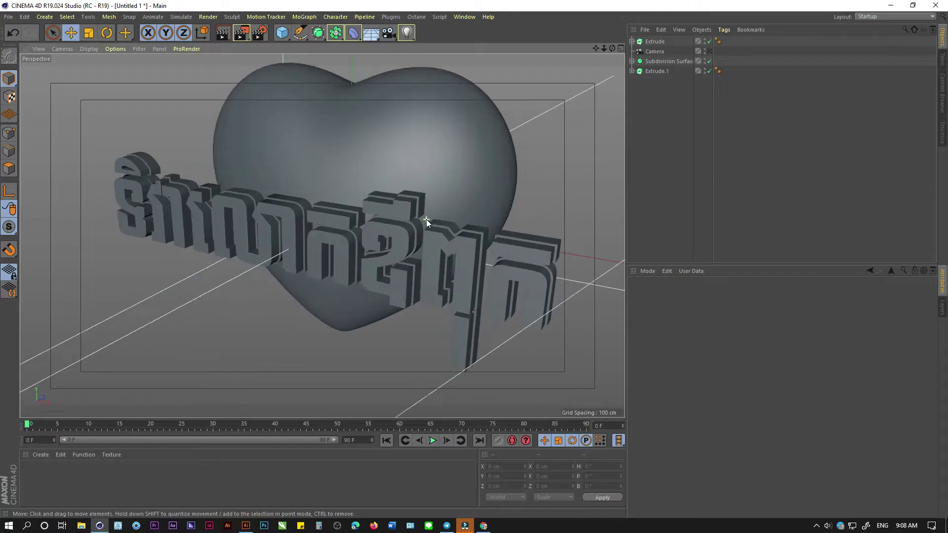
scroll(428, 221, up, 3)
mouse_move(444, 278)
alt+mouse_down()
mouse_move(394, 209)
mouse_move(430, 255)
alt+mouse_up()
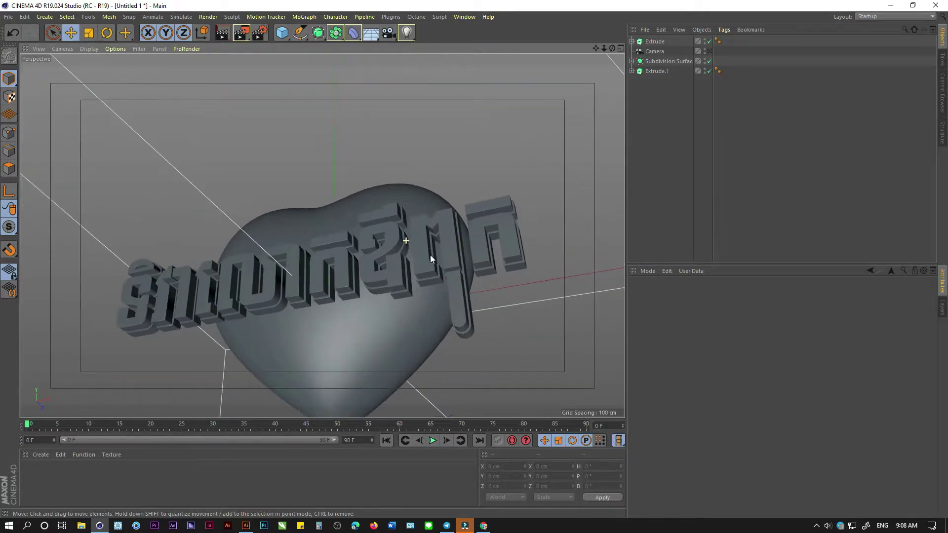
click(648, 62)
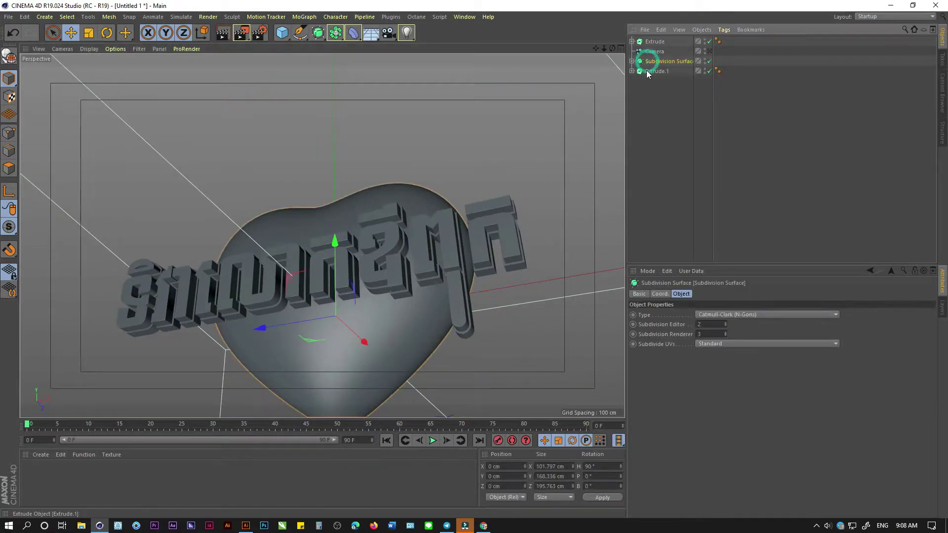
click(648, 72)
ctrl+click(655, 41)
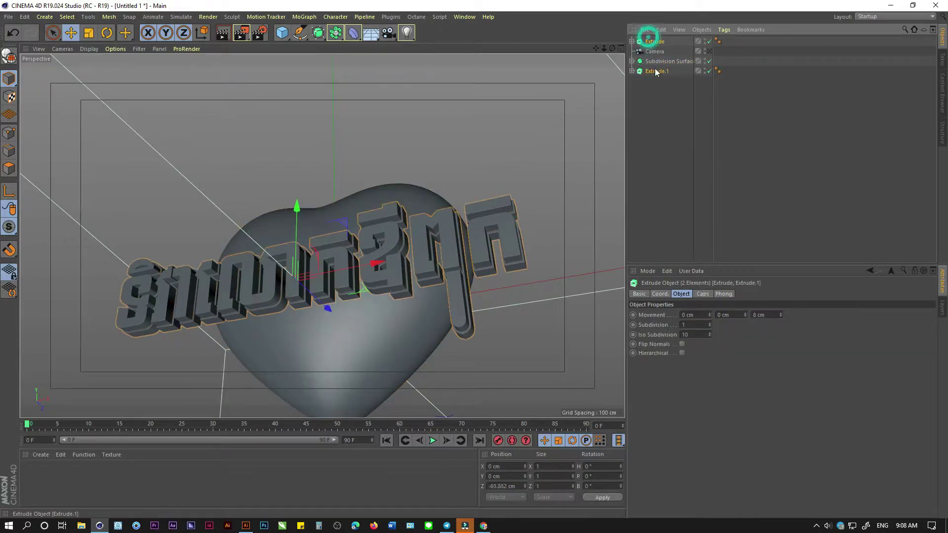
drag(655, 42, 653, 74)
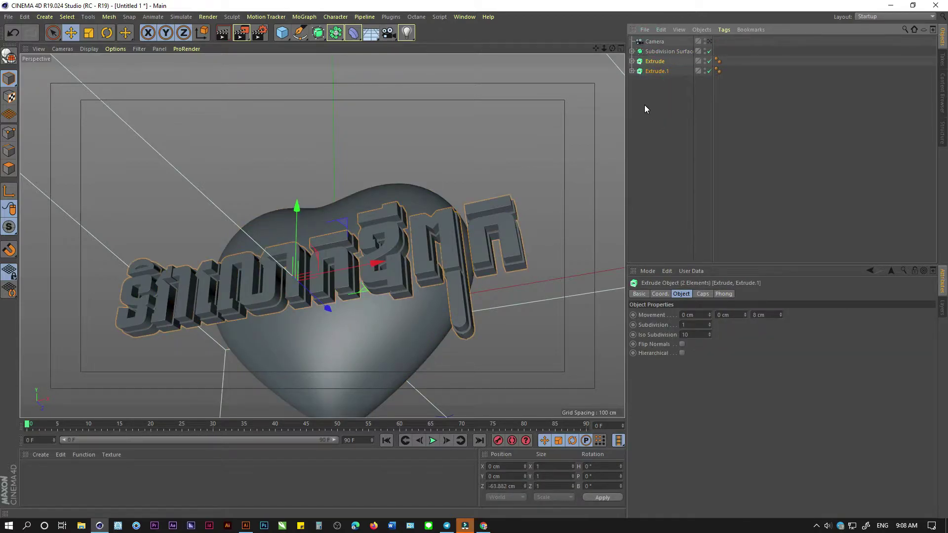
key(alt+g)
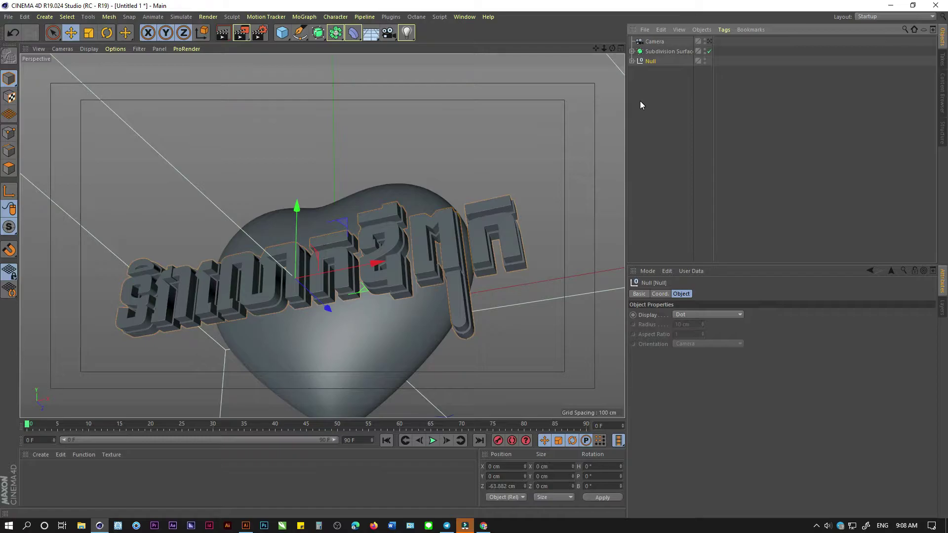
Step: Add a new Subdivision Surface inside the Null with both text extrusions under it
click(318, 32)
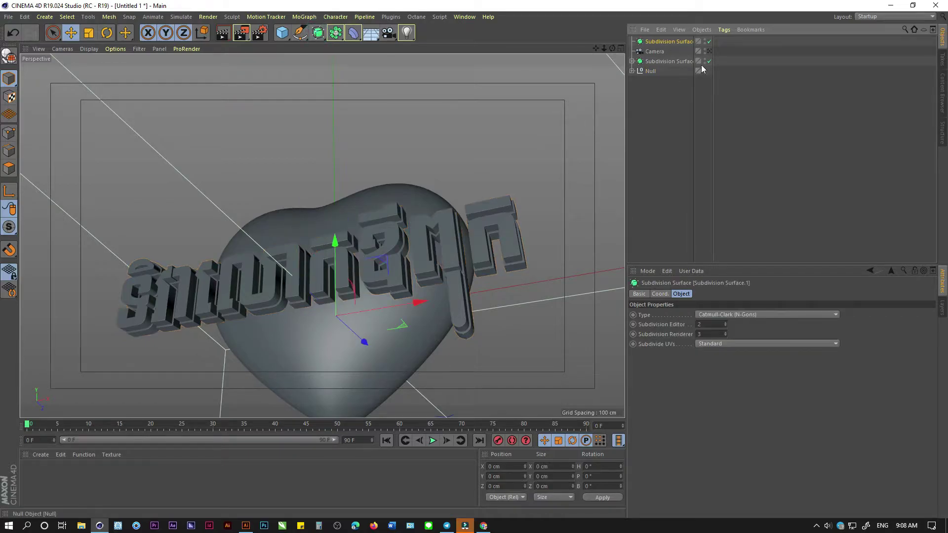
click(632, 71)
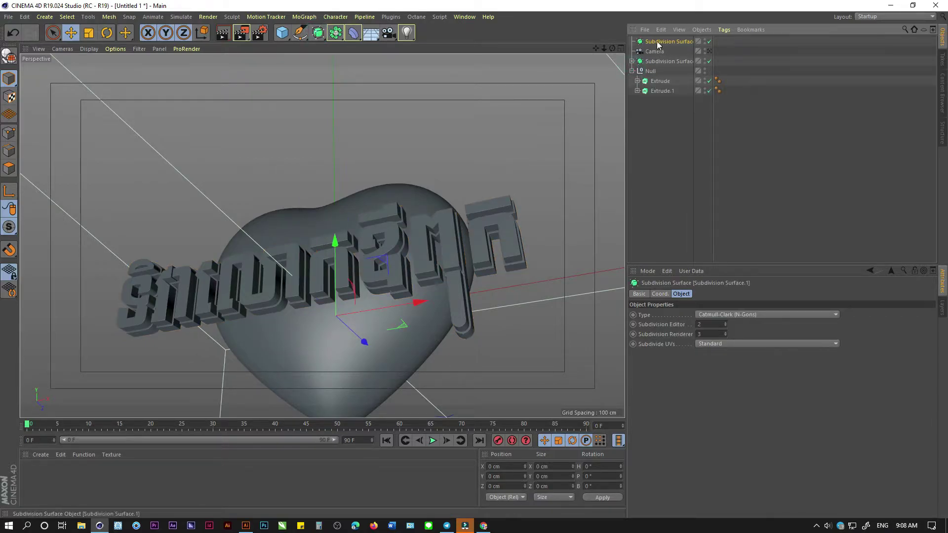
drag(656, 40, 659, 72)
click(661, 90)
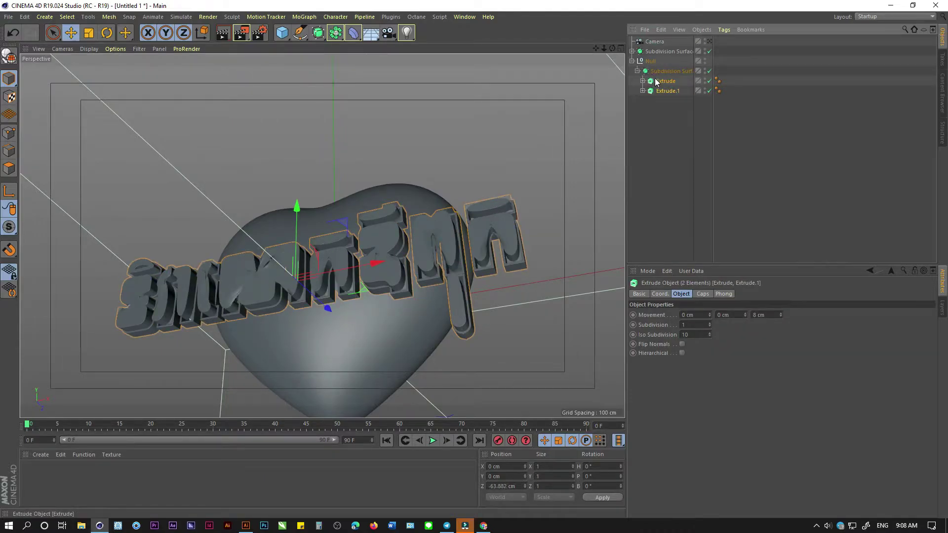
Step: Set the intermediate points of both text splines to Natural
click(642, 91)
click(667, 111)
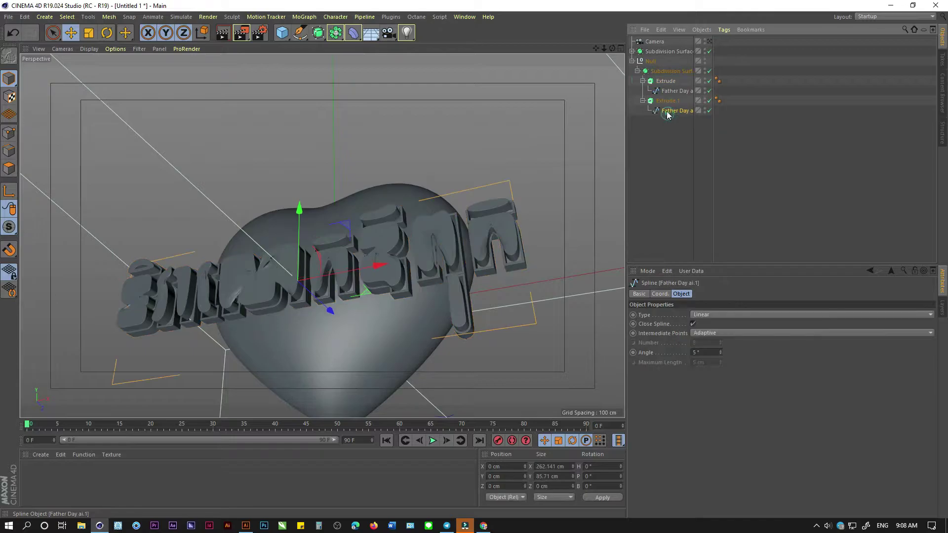
ctrl+click(667, 91)
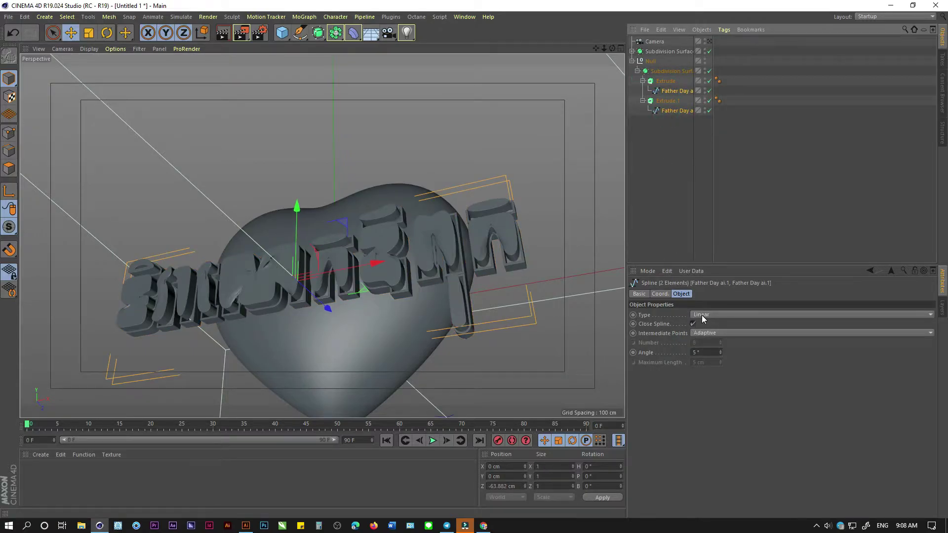
click(707, 333)
click(713, 352)
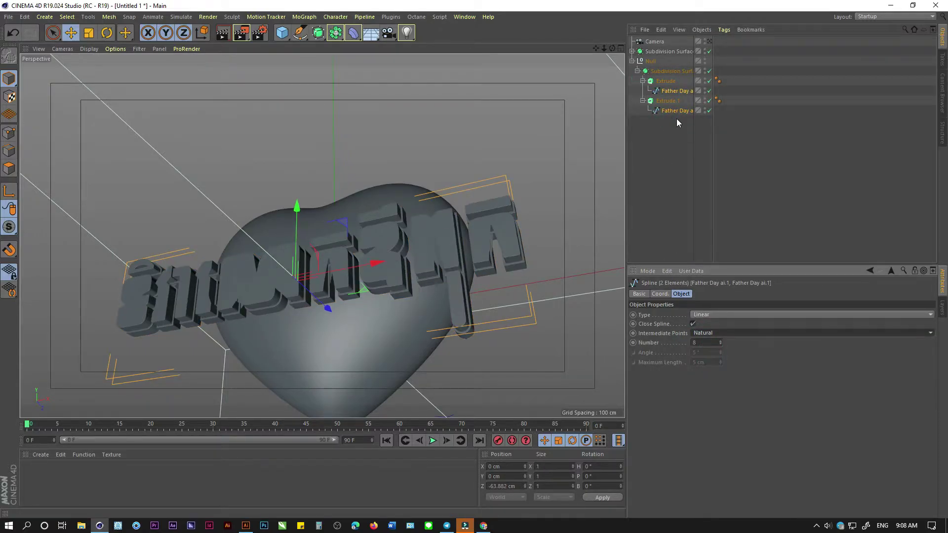
Step: Set the cap type of both text extrusions to Quadrangles
click(667, 100)
ctrl+click(666, 81)
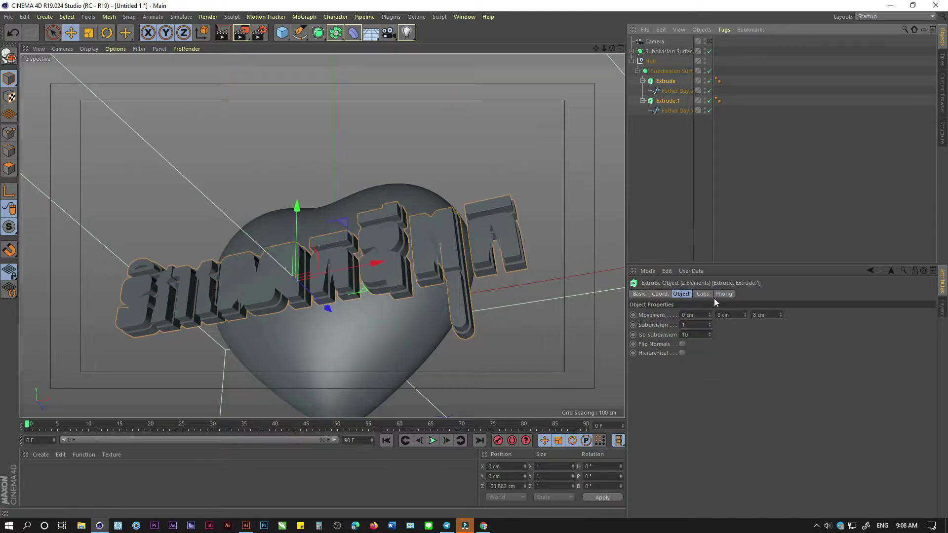
click(701, 294)
click(740, 447)
click(740, 464)
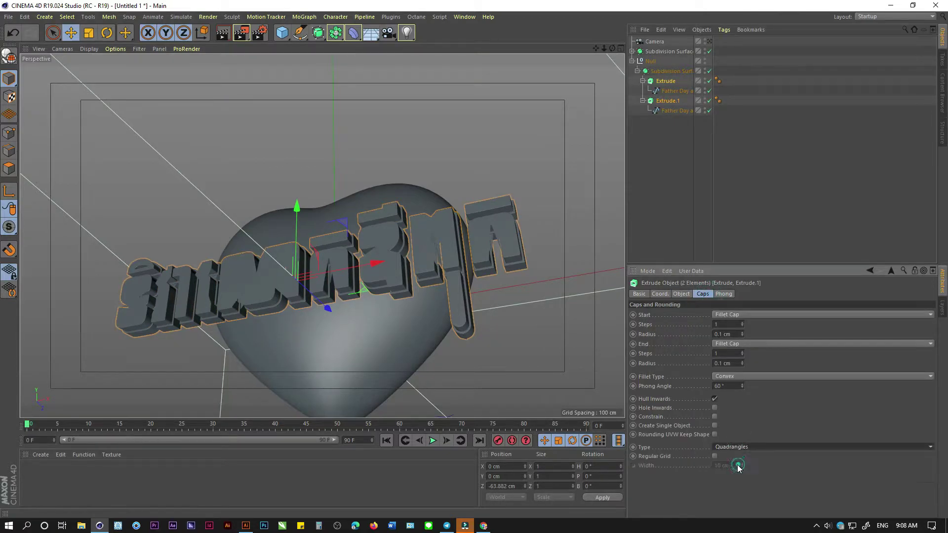
mouse_move(320, 229)
alt+mouse_down()
mouse_move(363, 173)
mouse_move(399, 251)
alt+mouse_up()
mouse_move(402, 204)
alt+mouse_down()
mouse_move(467, 271)
mouse_move(488, 216)
mouse_move(564, 268)
mouse_move(434, 245)
mouse_move(422, 300)
mouse_move(394, 302)
mouse_move(368, 233)
mouse_move(386, 204)
alt+mouse_up()
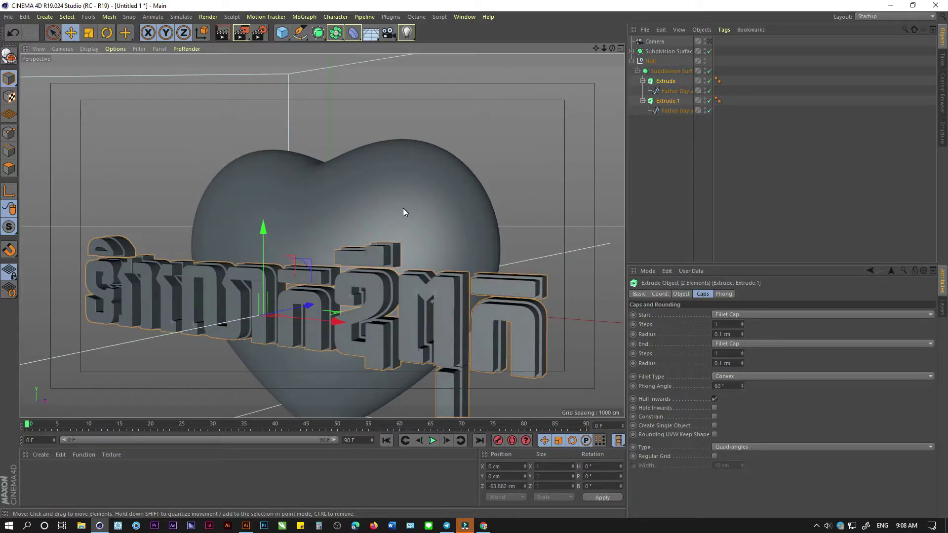
Step: Add a Wrap deformer, move it into the Subdivision Surface, and fit it to parent
click(358, 43)
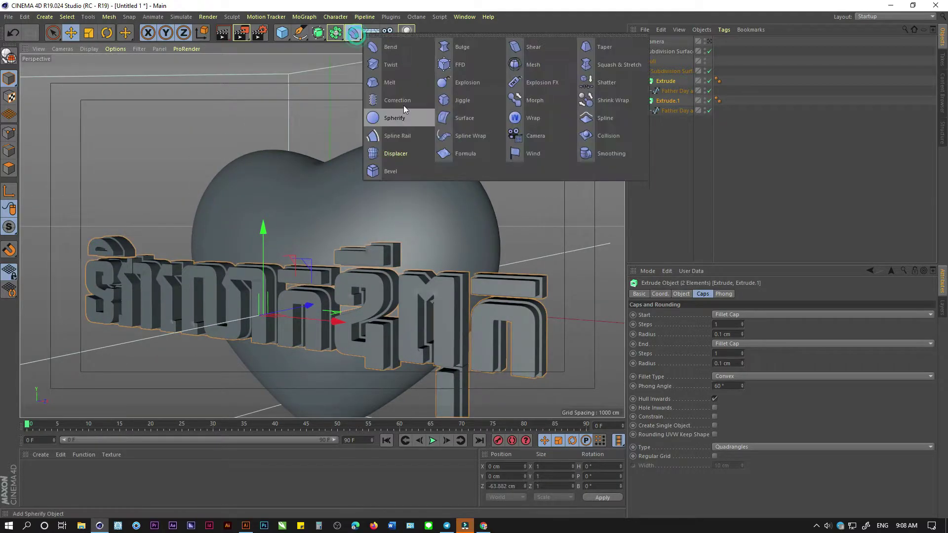
click(527, 119)
drag(652, 42, 653, 72)
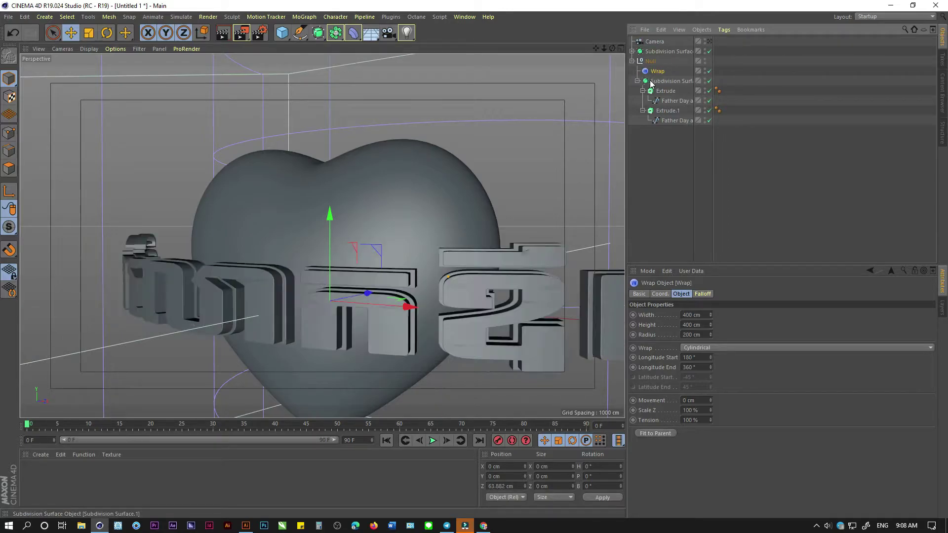
click(656, 433)
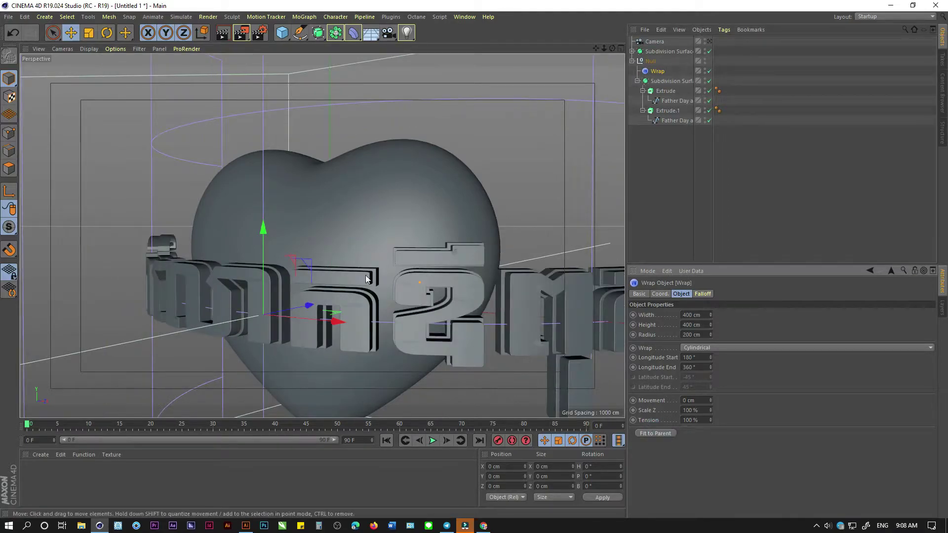
mouse_move(405, 274)
alt+mouse_down()
mouse_move(460, 295)
mouse_move(469, 264)
alt+mouse_up()
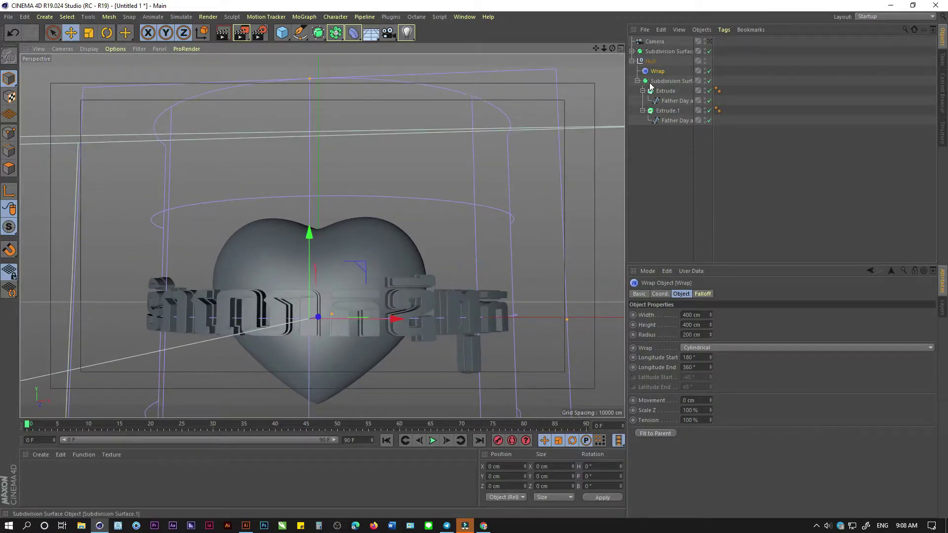
drag(658, 73, 660, 83)
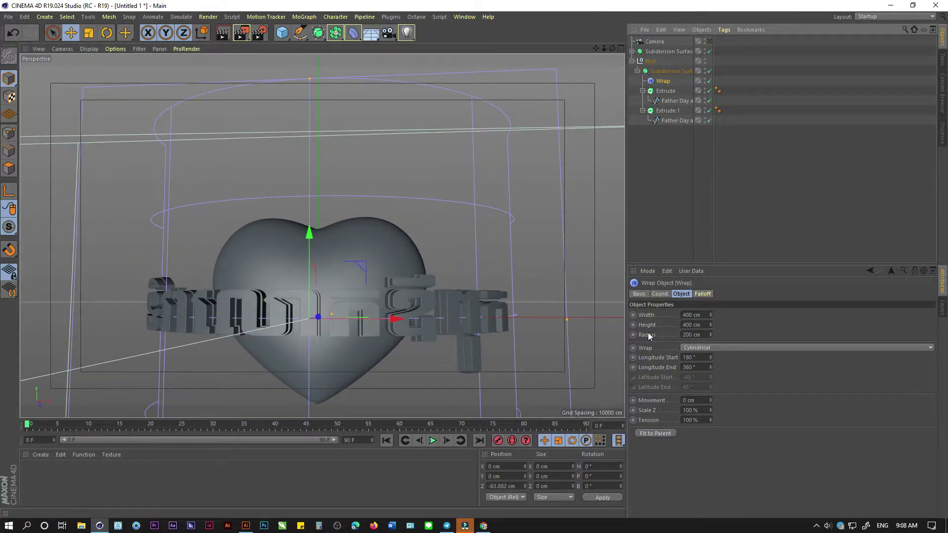
click(648, 434)
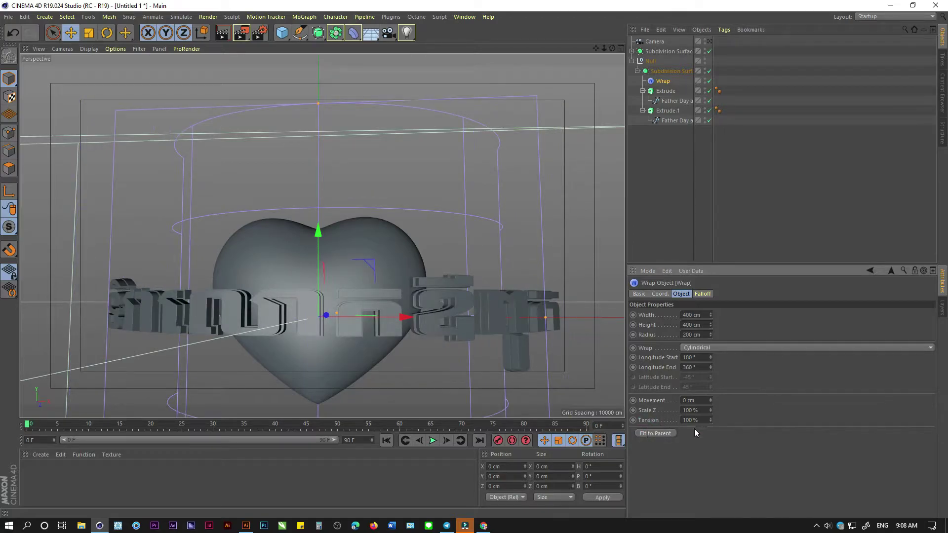
Step: Make the Wrap a child of the first extrusion, refit it, and put the spline above it
drag(709, 419, 709, 420)
drag(710, 400, 711, 410)
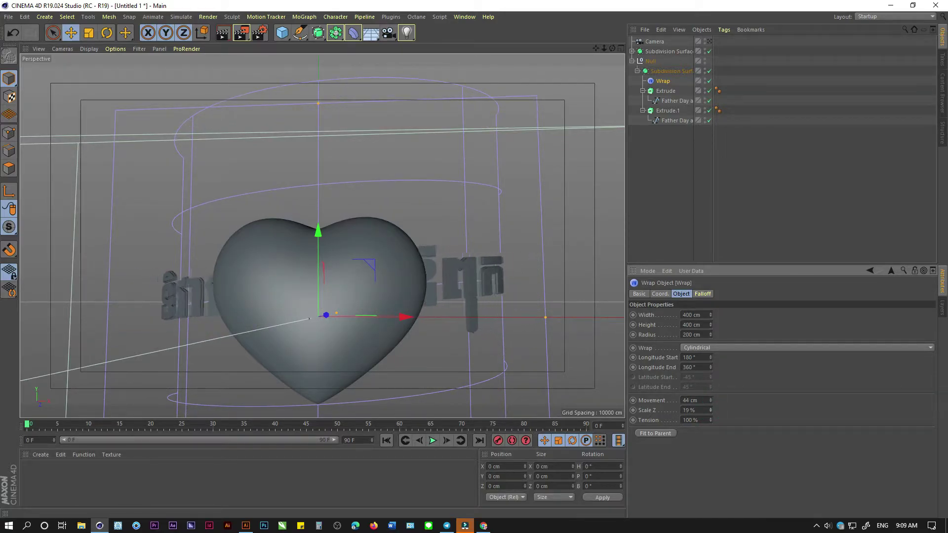
key(ctrl+z)
key(ctrl+z)
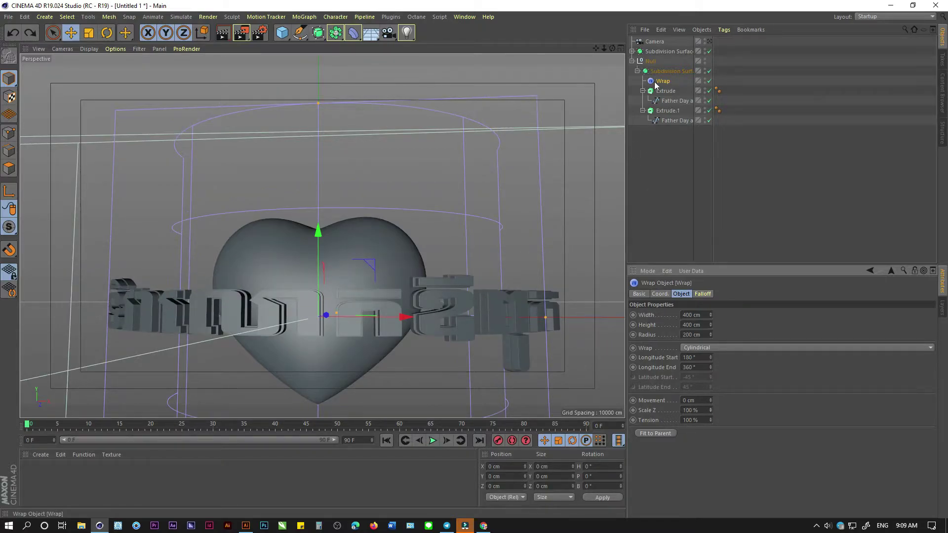
drag(656, 82, 665, 93)
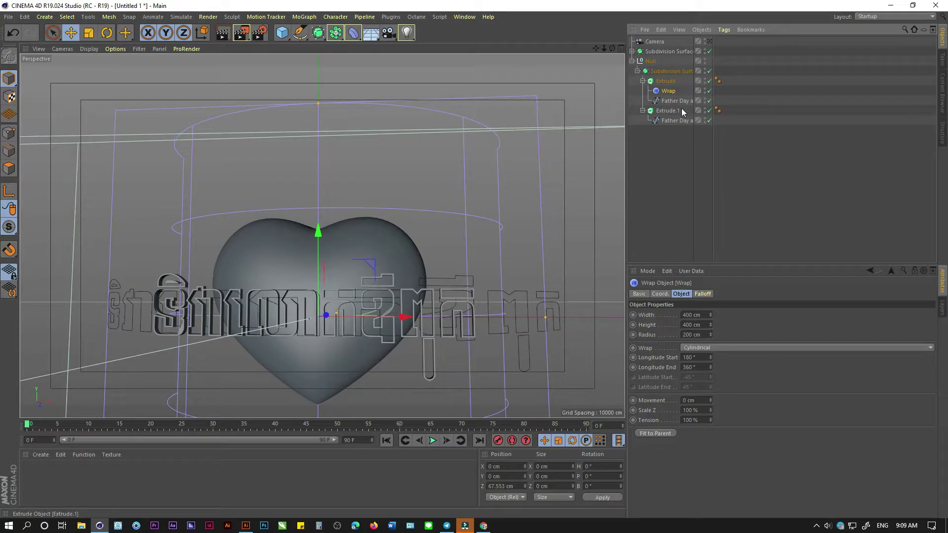
click(660, 433)
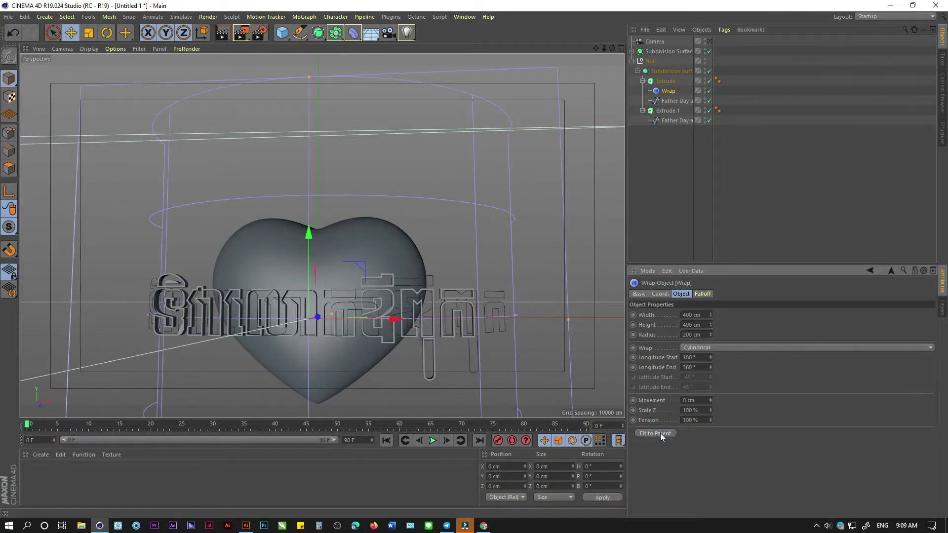
mouse_move(427, 293)
alt+mouse_down()
mouse_move(403, 283)
mouse_move(431, 366)
mouse_move(593, 408)
alt+mouse_up()
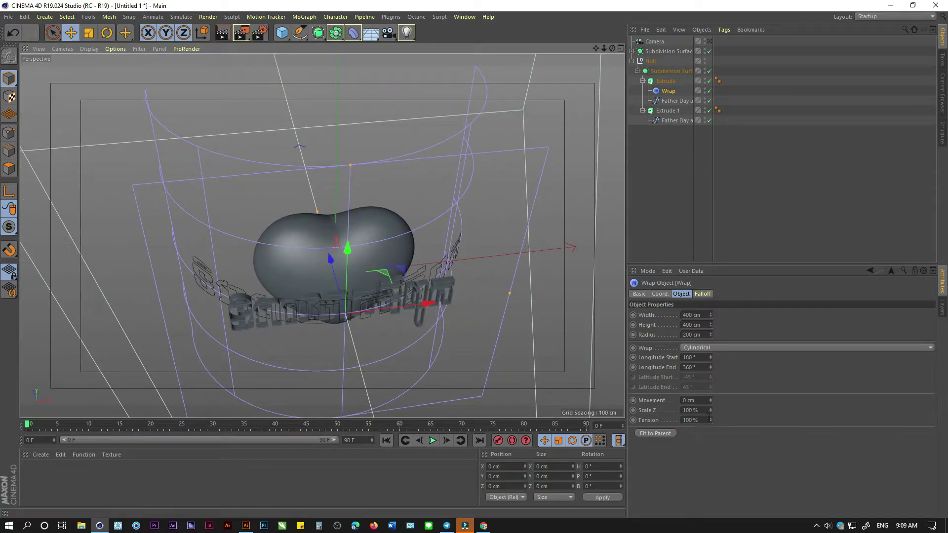
drag(710, 422, 709, 417)
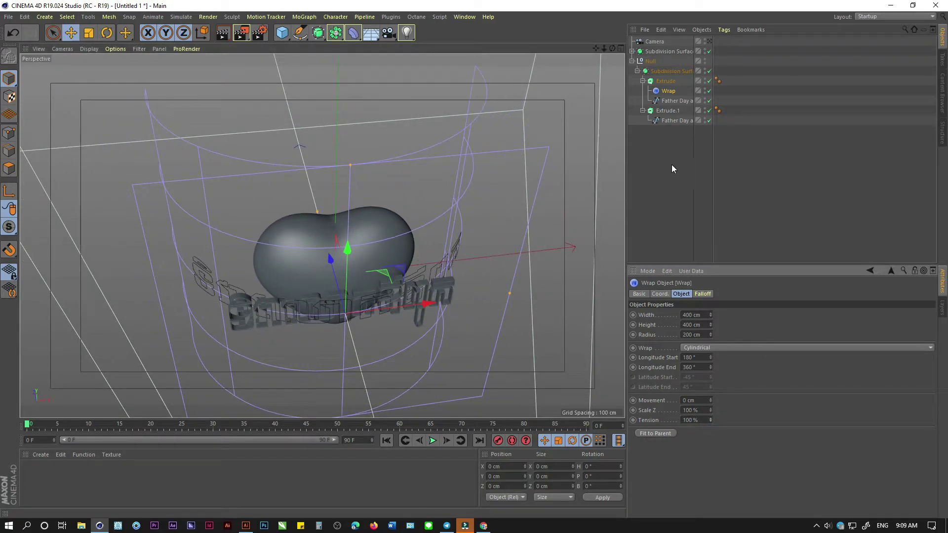
drag(668, 101, 668, 89)
Step: Fit the Wrap around the text, adjust tension and 42 cm movement, and copy it under Extrude.1
click(668, 100)
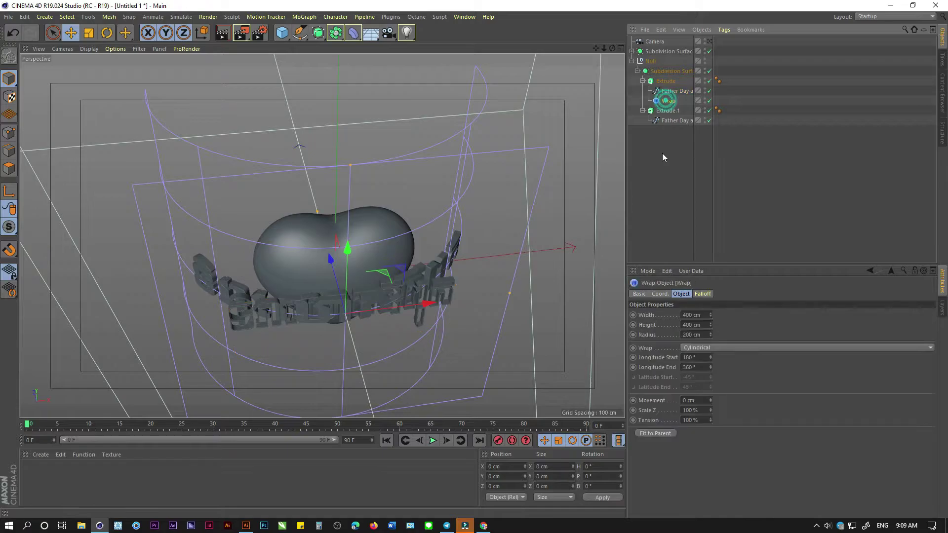
click(655, 433)
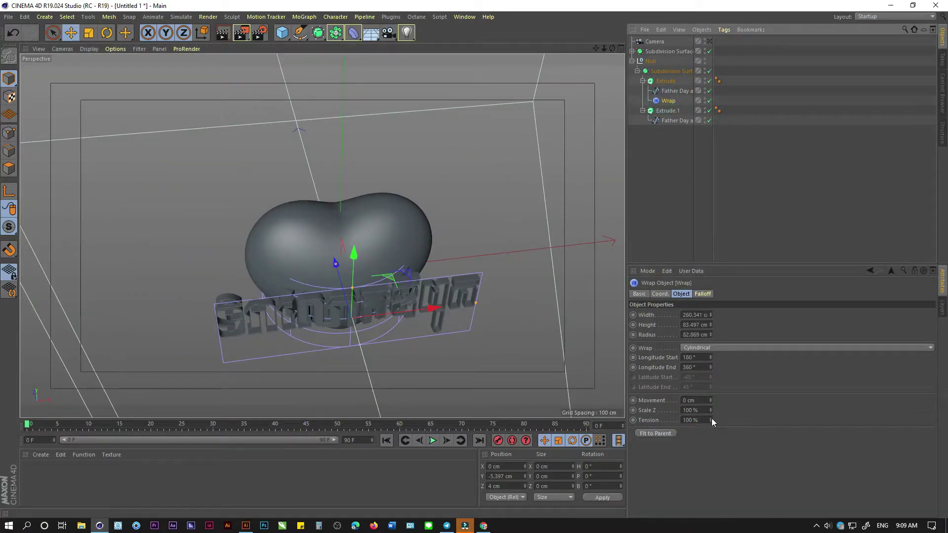
mouse_move(710, 420)
mouse_down()
mouse_move(711, 447)
mouse_move(711, 425)
mouse_up()
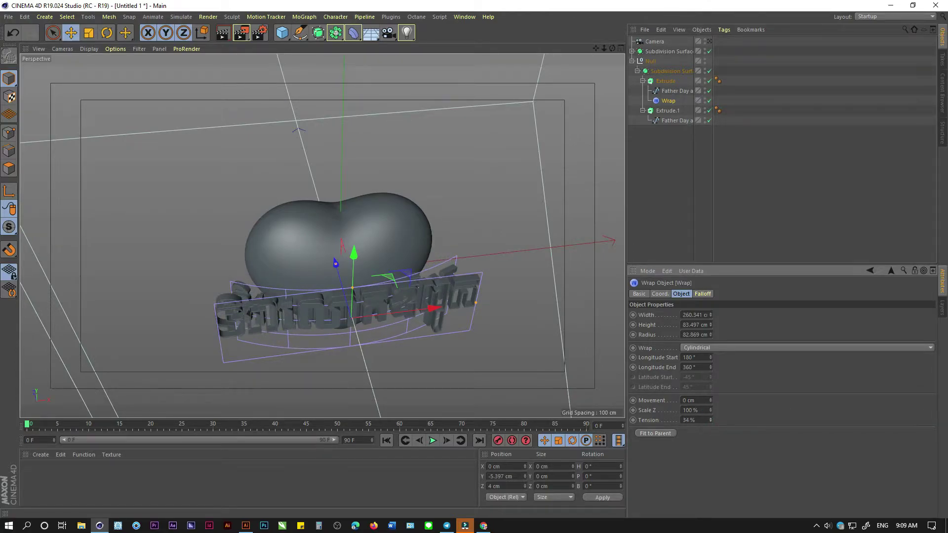
alt+drag(419, 230, 520, 337)
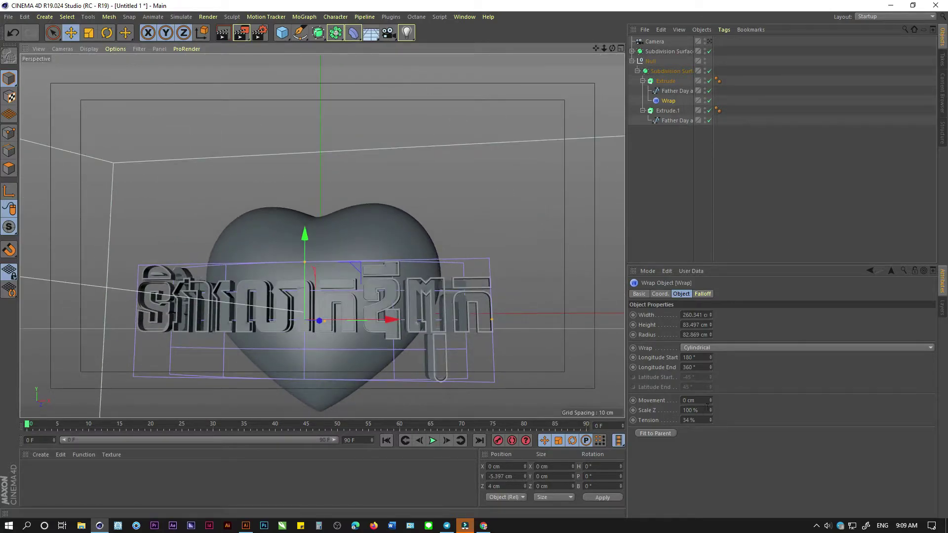
mouse_move(712, 398)
mouse_down()
mouse_move(712, 385)
mouse_move(712, 402)
mouse_up()
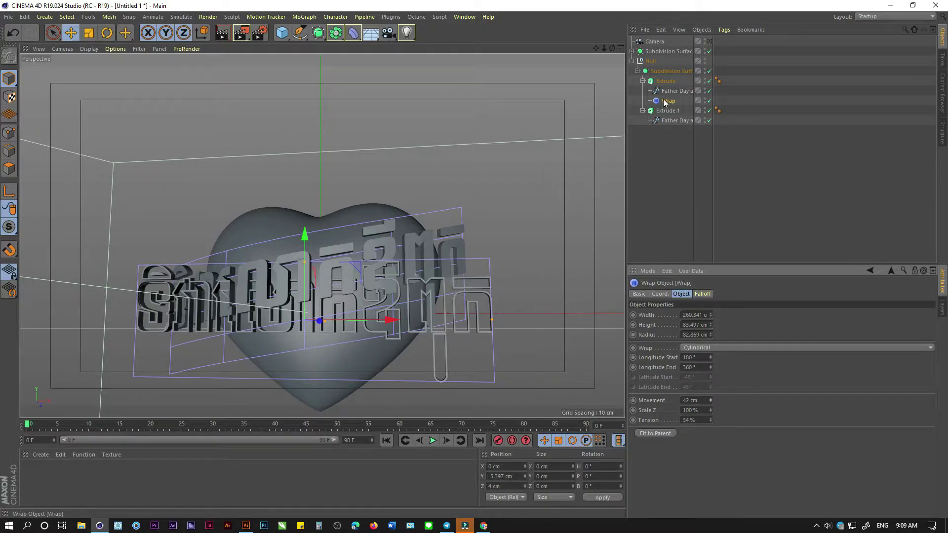
mouse_move(666, 101)
mouse_down()
mouse_move(663, 124)
mouse_move(668, 117)
mouse_up()
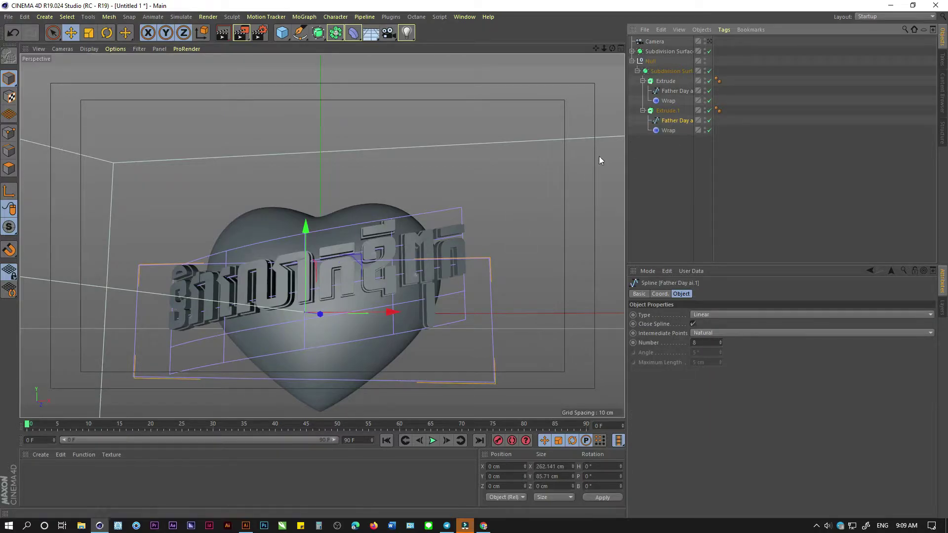
Step: Collapse the text hierarchy, switch to the scene camera, and lower the text's Subdivision Surface group
mouse_move(600, 156)
alt+mouse_down()
mouse_move(354, 245)
mouse_move(461, 268)
mouse_move(463, 213)
mouse_move(386, 228)
mouse_move(443, 235)
mouse_move(426, 240)
alt+mouse_up()
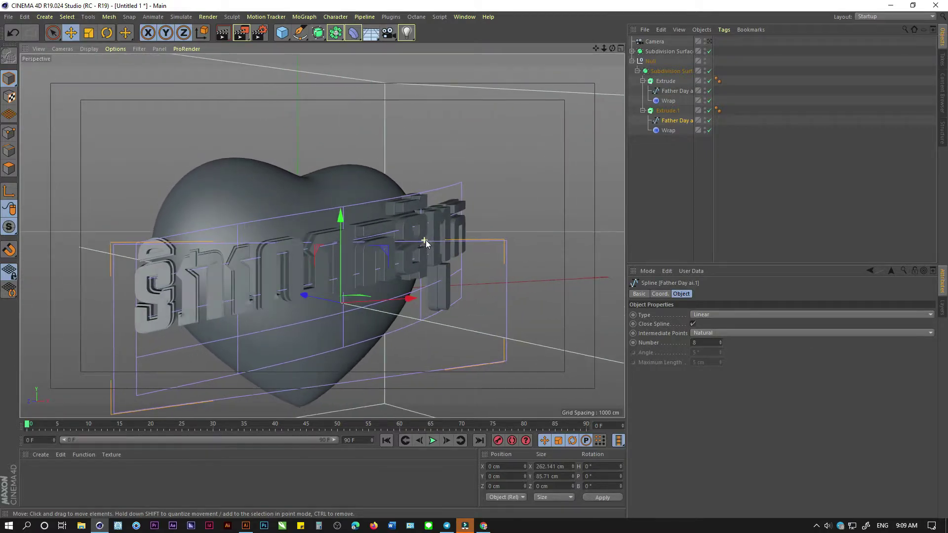
click(643, 110)
click(643, 81)
click(661, 81)
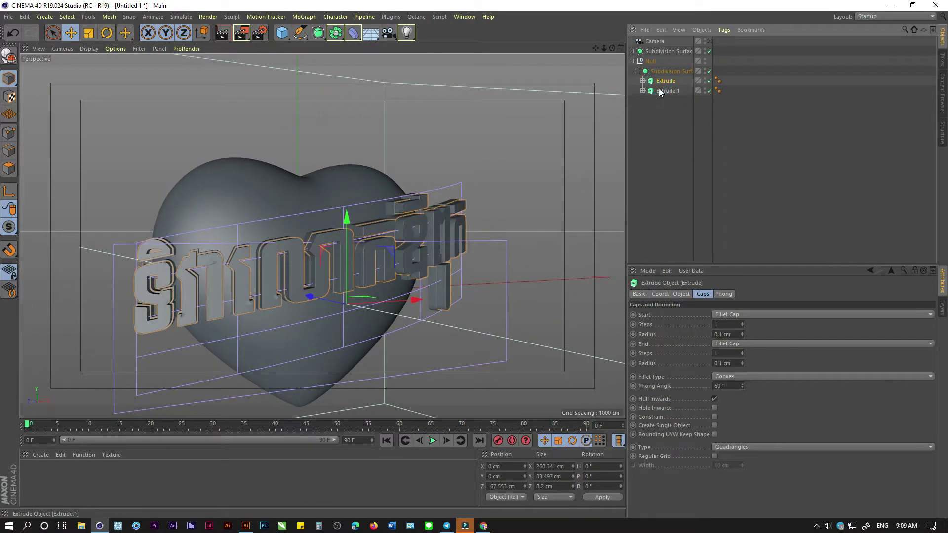
click(637, 70)
alt+drag(406, 187, 378, 156)
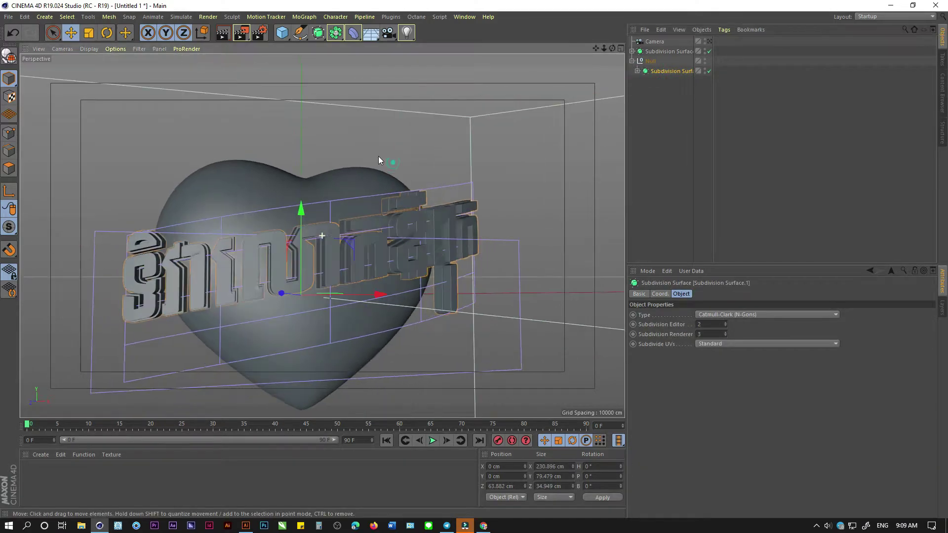
click(710, 41)
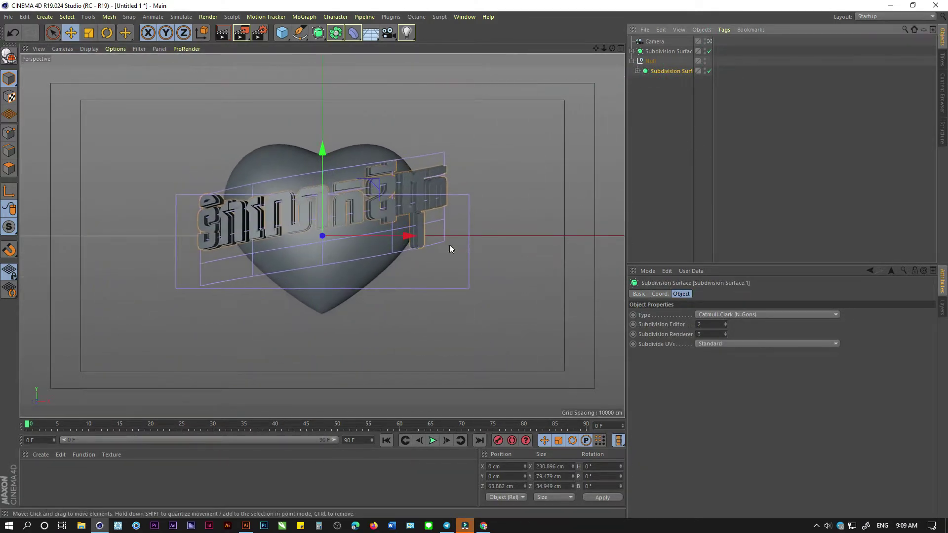
mouse_move(329, 156)
mouse_down()
mouse_move(329, 172)
mouse_move(324, 161)
mouse_up()
key(ctrl+z)
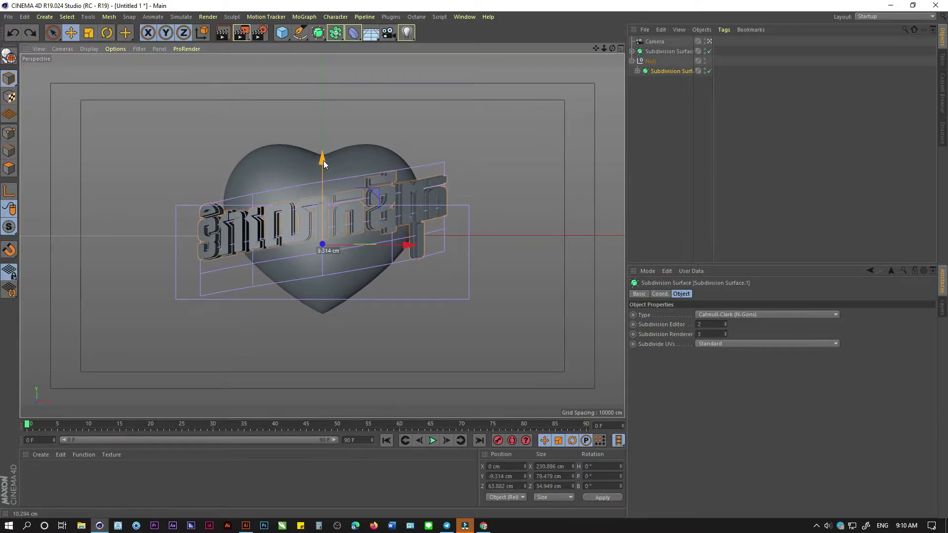
Step: Set both Wrap deformers' tension to 46% and collapse the text group
click(638, 71)
click(643, 88)
click(668, 130)
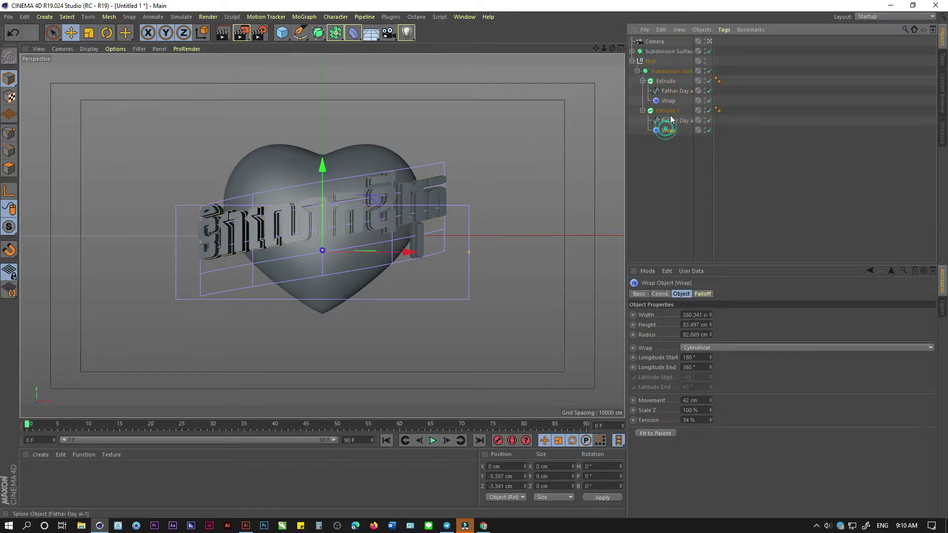
ctrl+click(668, 101)
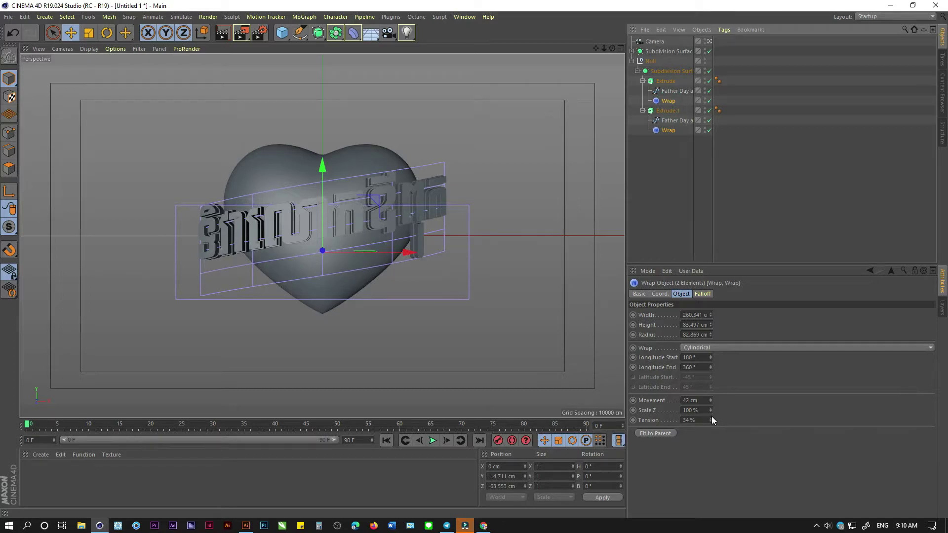
drag(712, 417, 711, 421)
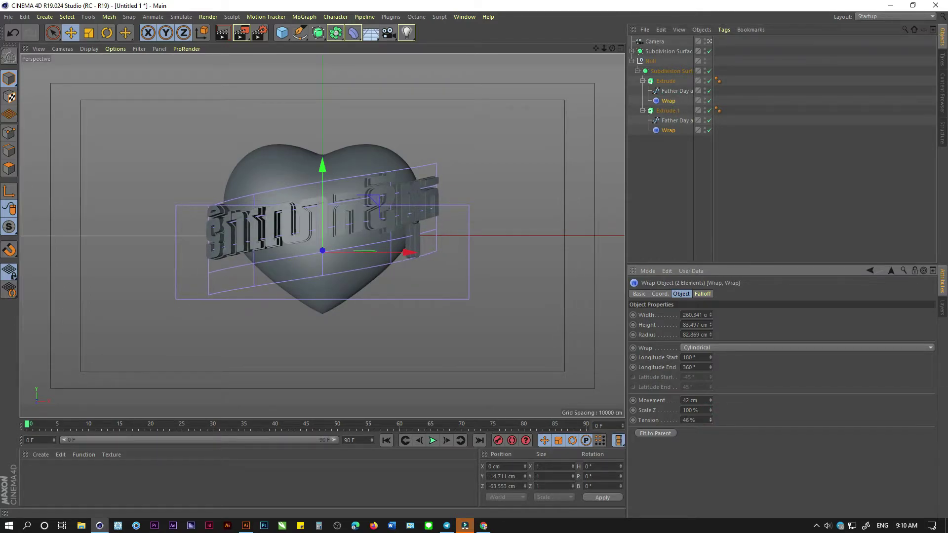
click(657, 146)
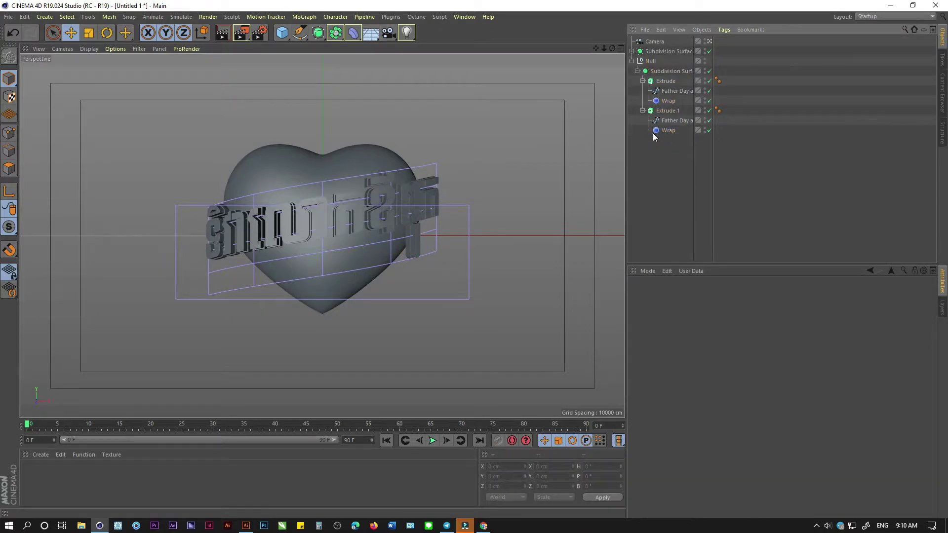
click(637, 70)
click(652, 72)
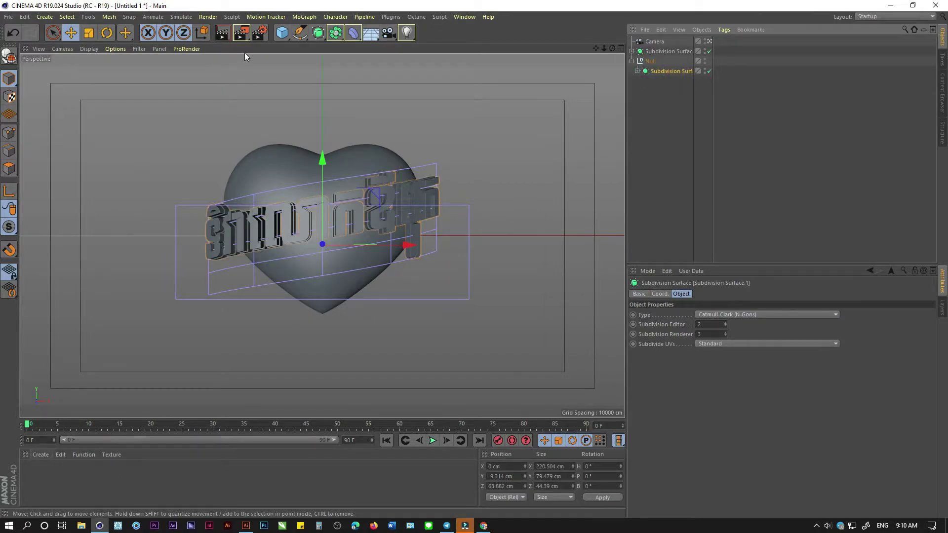
Step: Set the render output size to 1500 × 1500 pixels
click(256, 34)
double_click(225, 52)
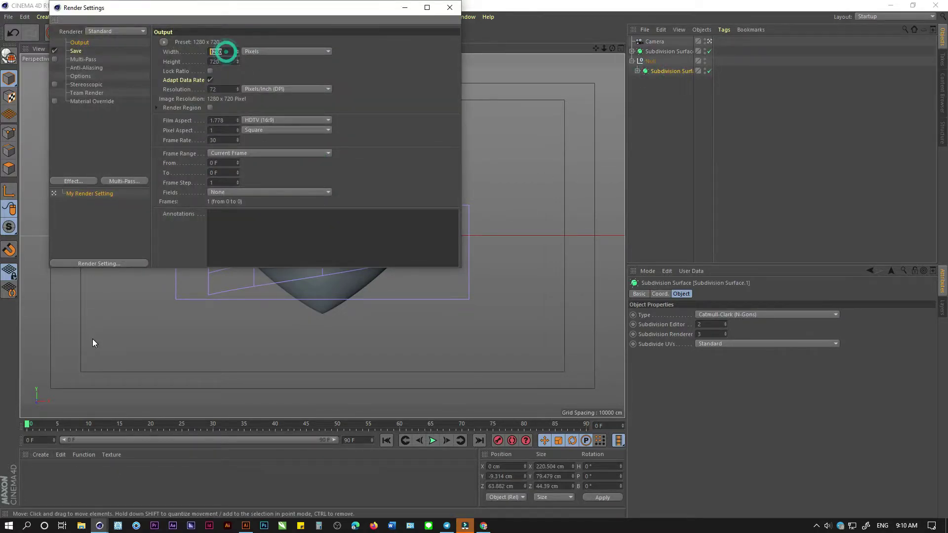
text(1500)
key(Tab)
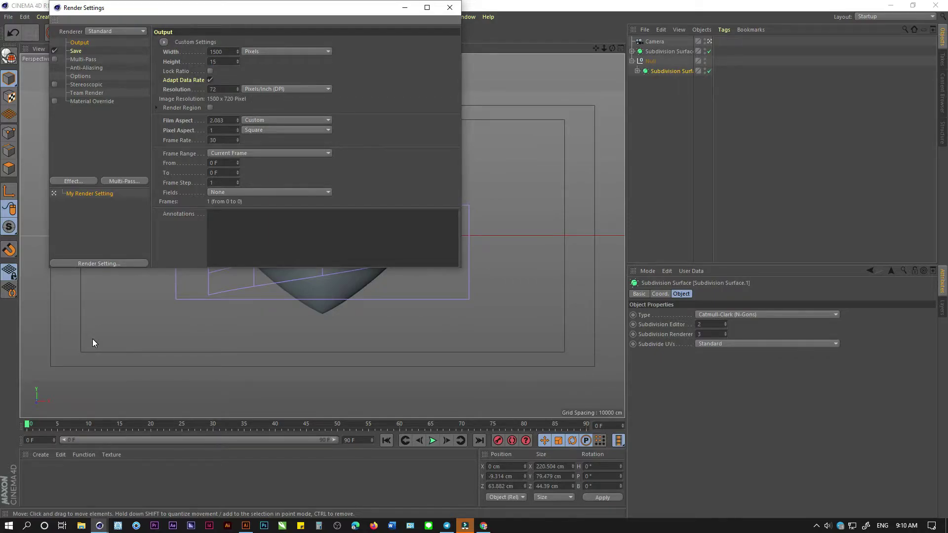
key(Tab)
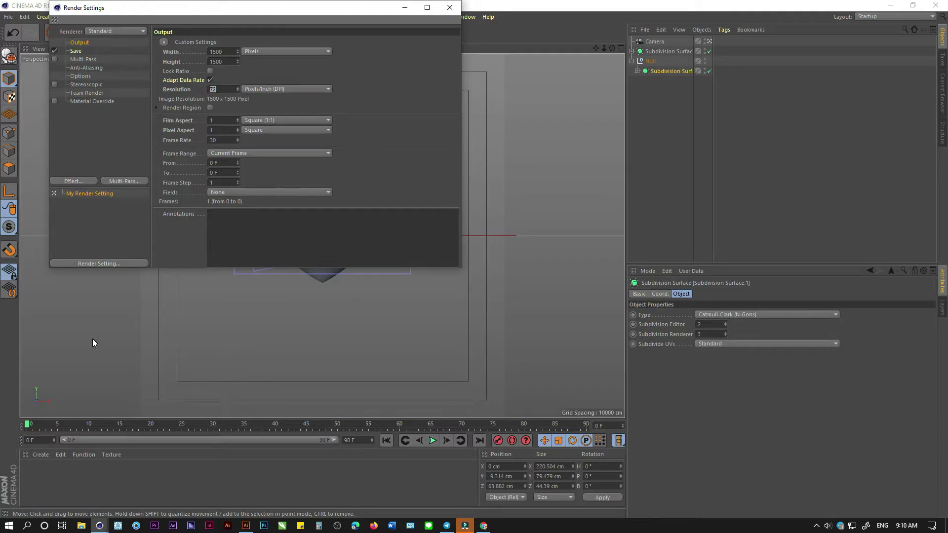
text(100000000)
Step: Save renders as 16-bit PNG with an alpha channel
click(76, 52)
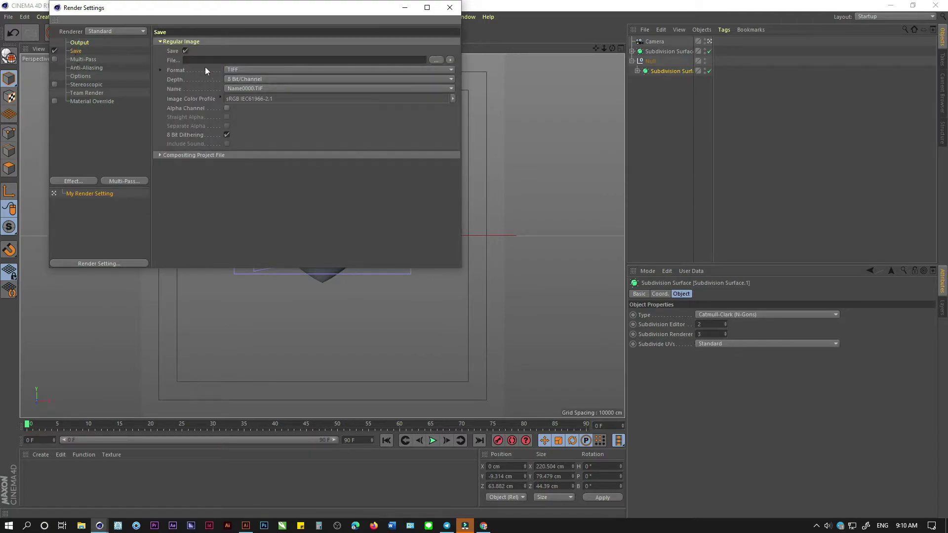
click(232, 79)
click(243, 97)
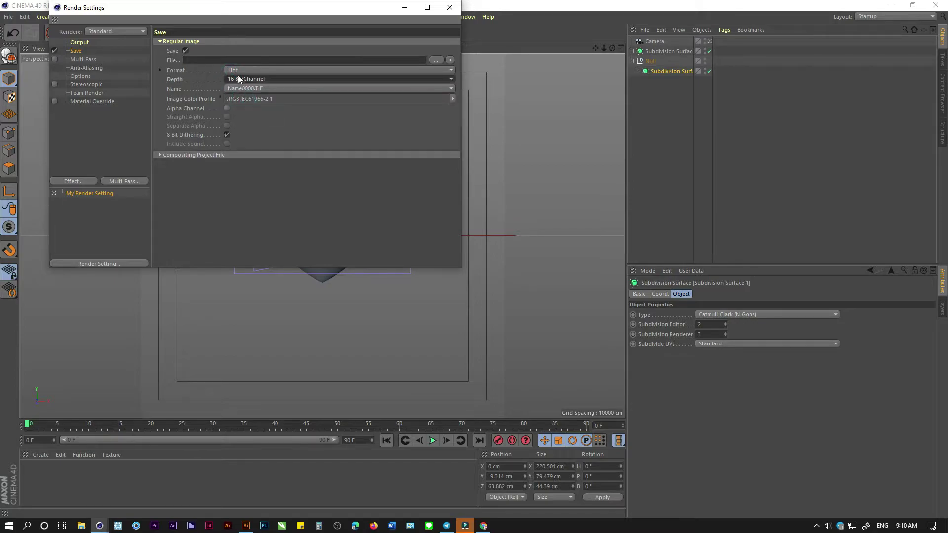
click(238, 73)
click(239, 169)
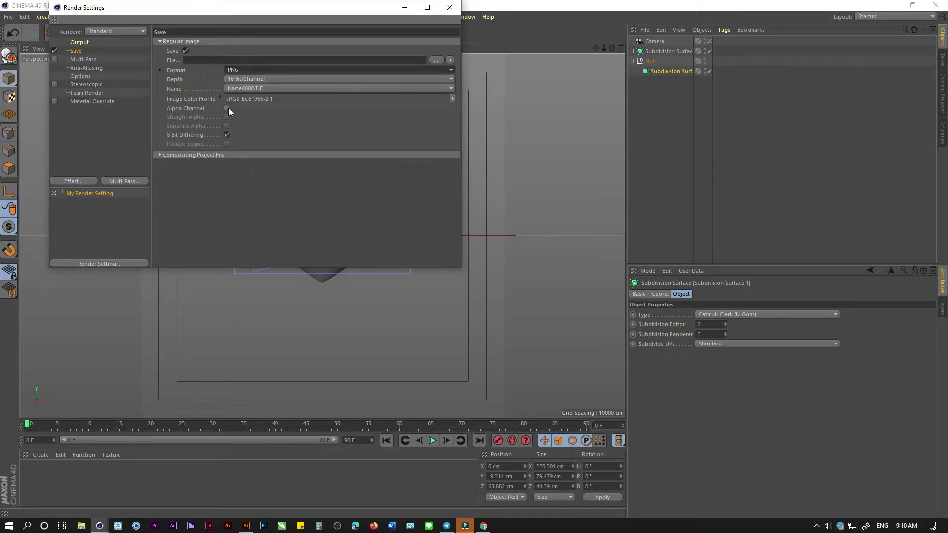
click(227, 108)
Step: Set the render save file to 'Father' on the Desktop
click(432, 60)
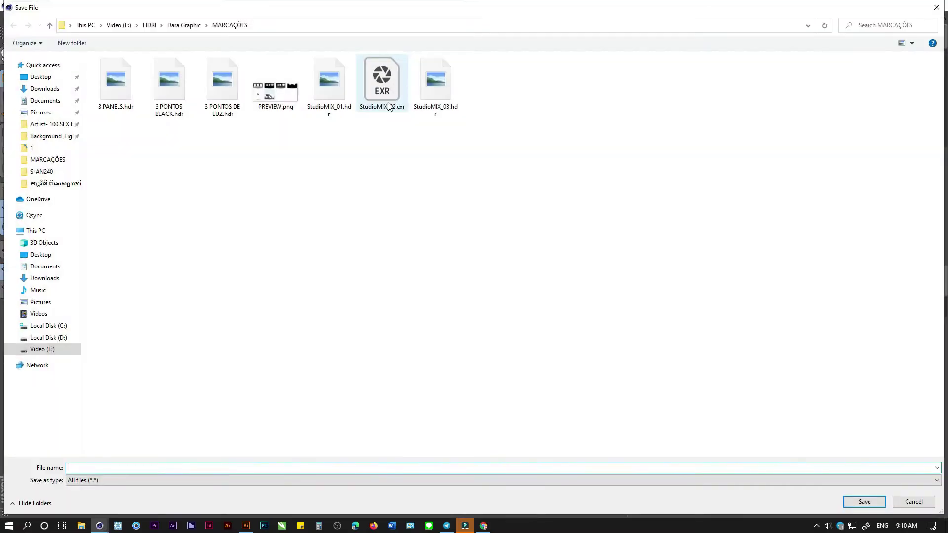
click(40, 77)
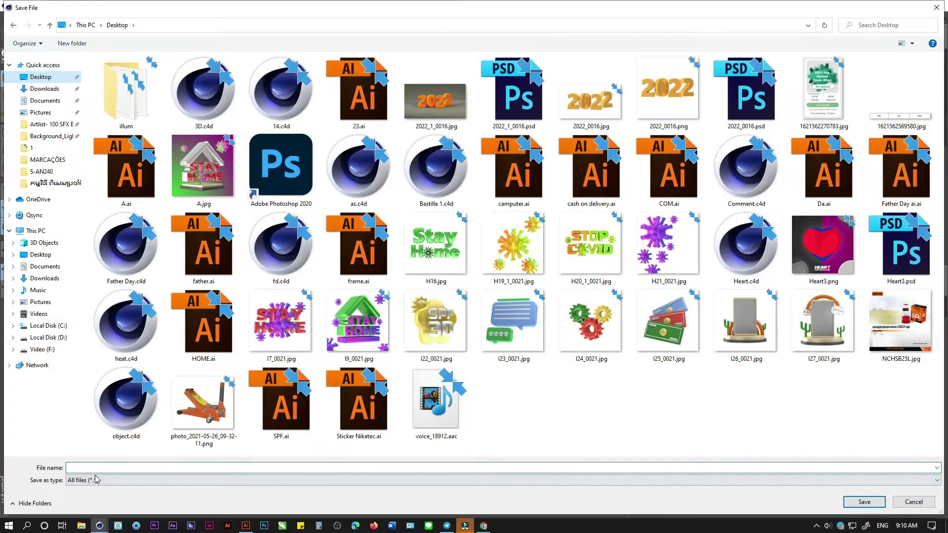
click(93, 468)
text(F)
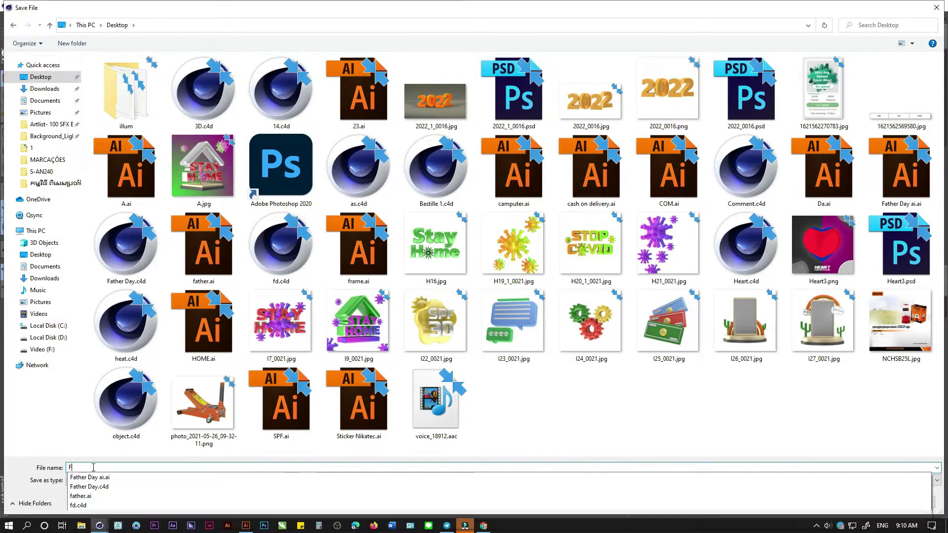
text(ather)
key(Return)
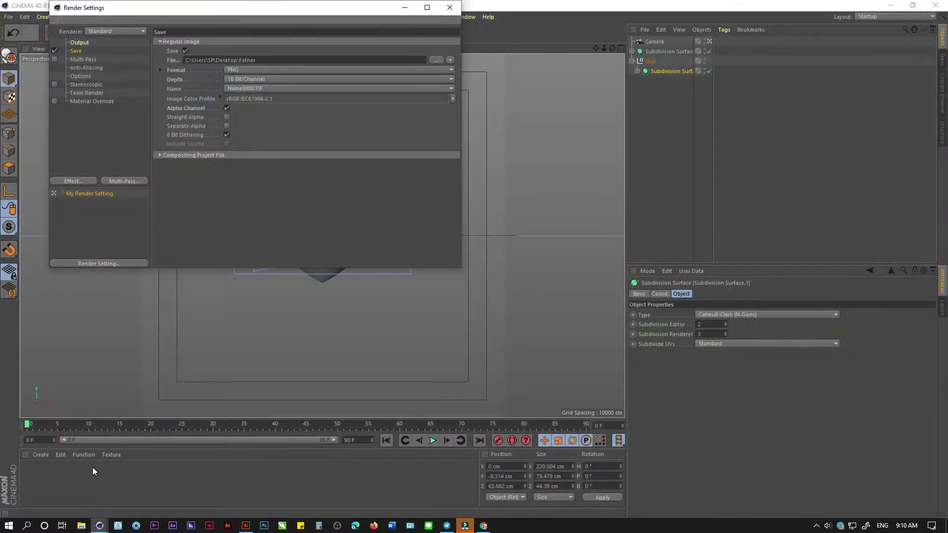
Step: Add Color Correction and Global Illumination render effects
click(76, 181)
key(Escape)
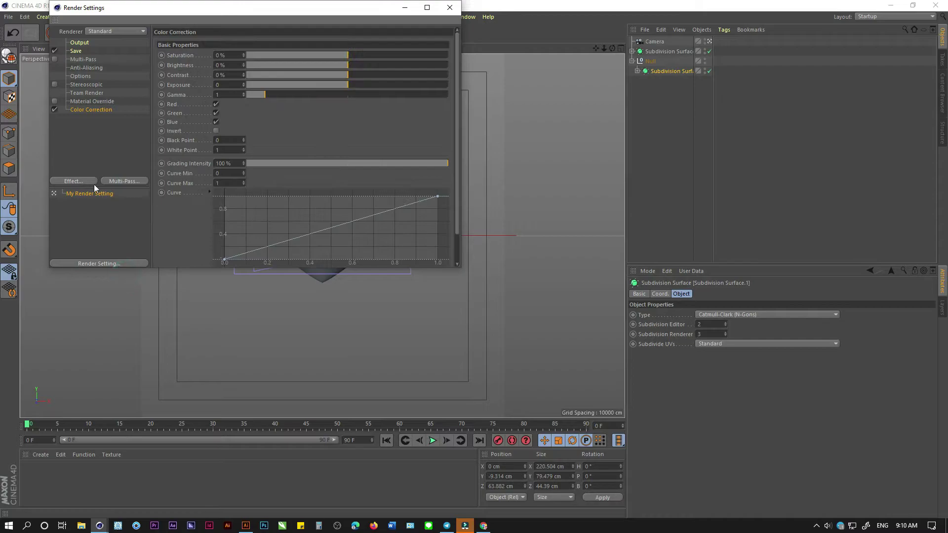
click(92, 183)
click(126, 301)
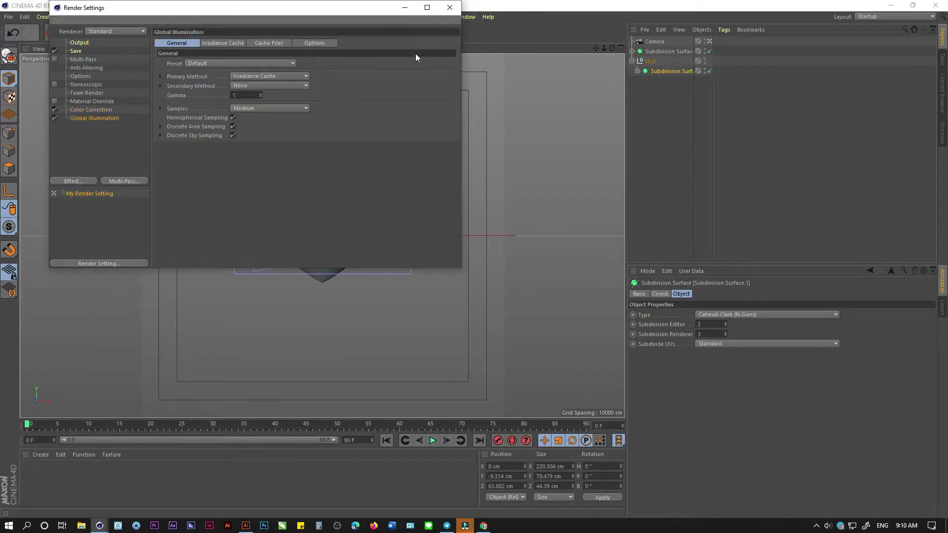
click(449, 8)
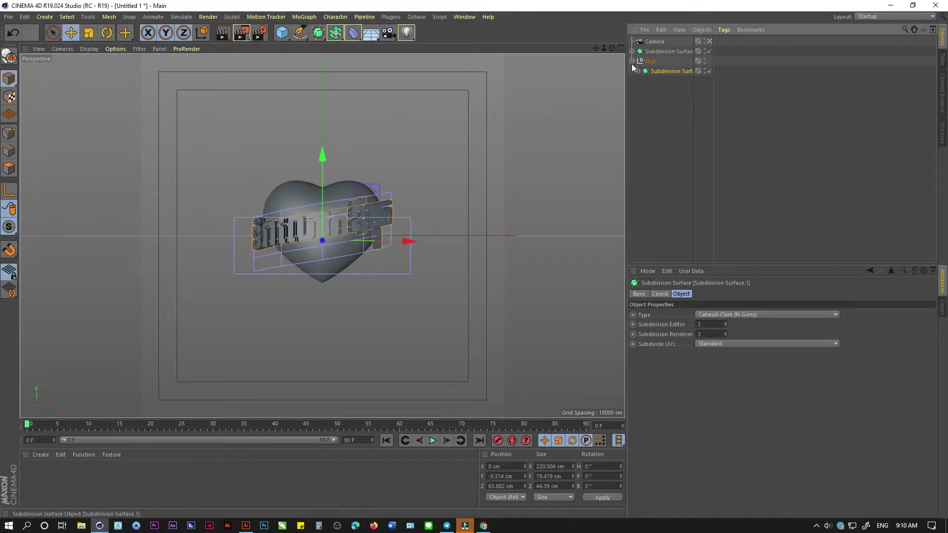
Step: Move the camera closer to the heart and create a new material
click(642, 43)
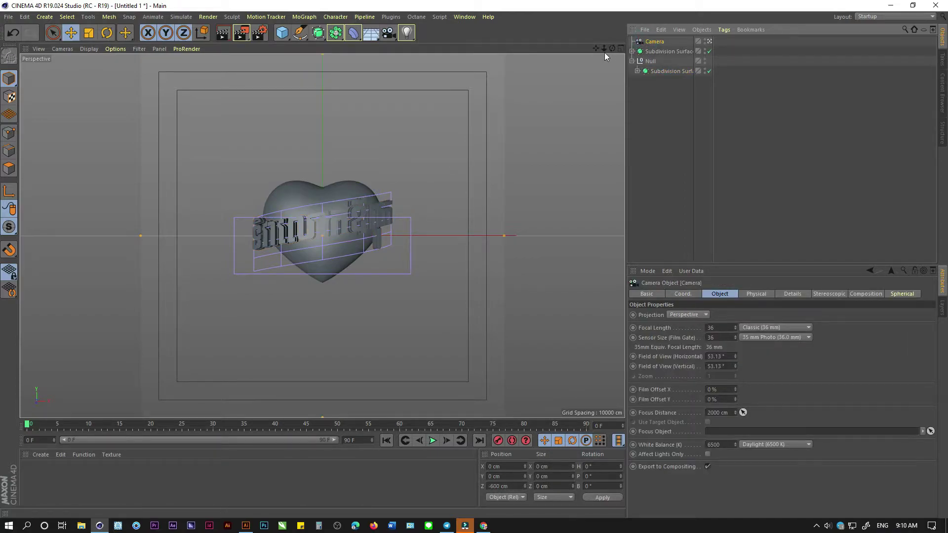
mouse_move(604, 49)
mouse_down()
mouse_move(617, 48)
mouse_move(603, 78)
mouse_up()
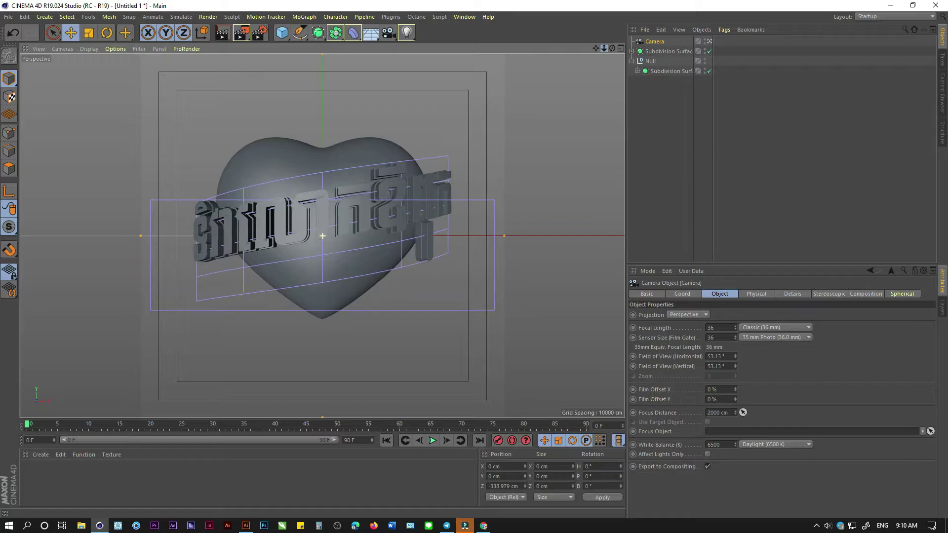
click(34, 458)
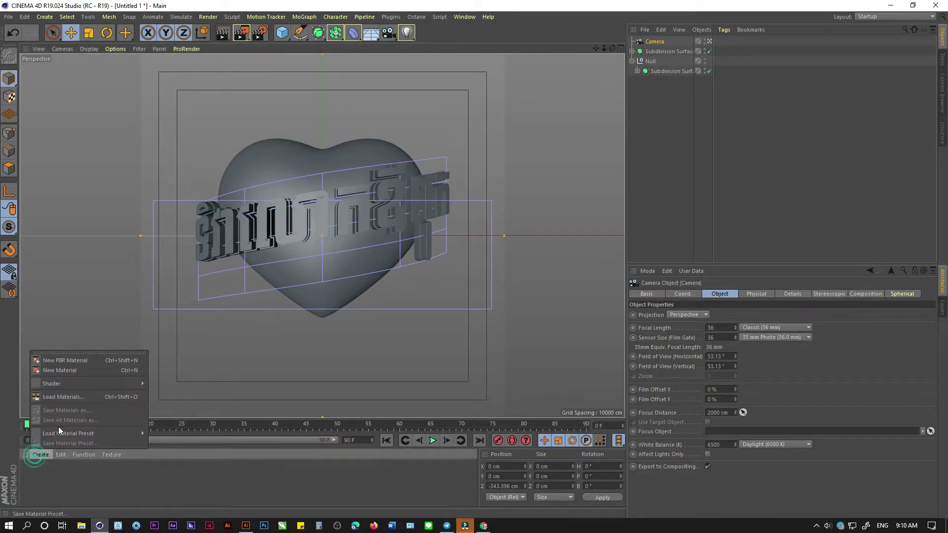
click(54, 354)
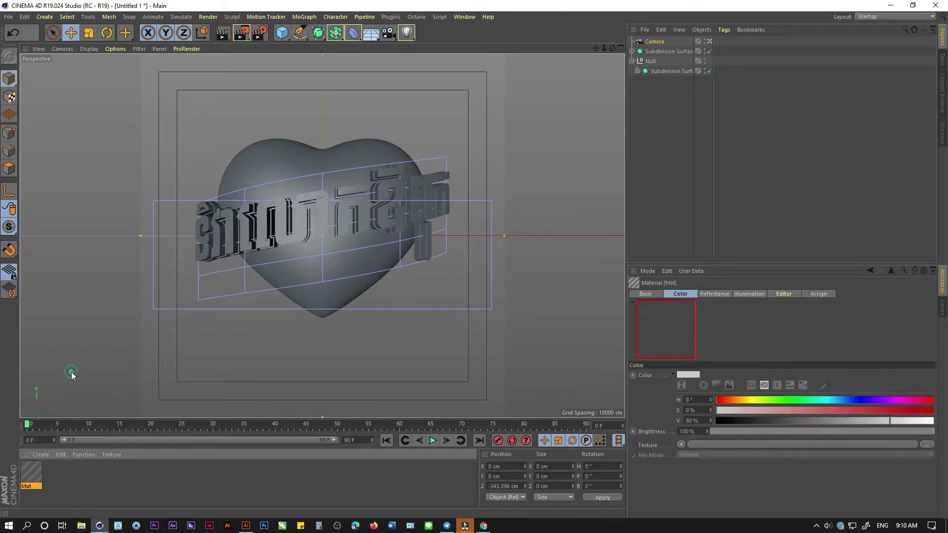
double_click(31, 475)
Step: Turn off Color and Reflectance and enable Luminance textured with 3 PANELS.hdr
click(202, 221)
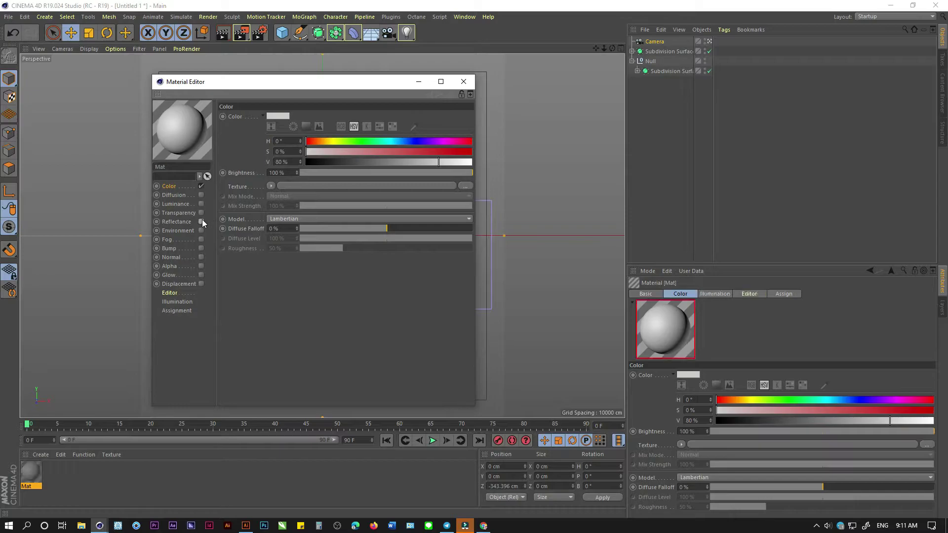
click(200, 186)
click(176, 204)
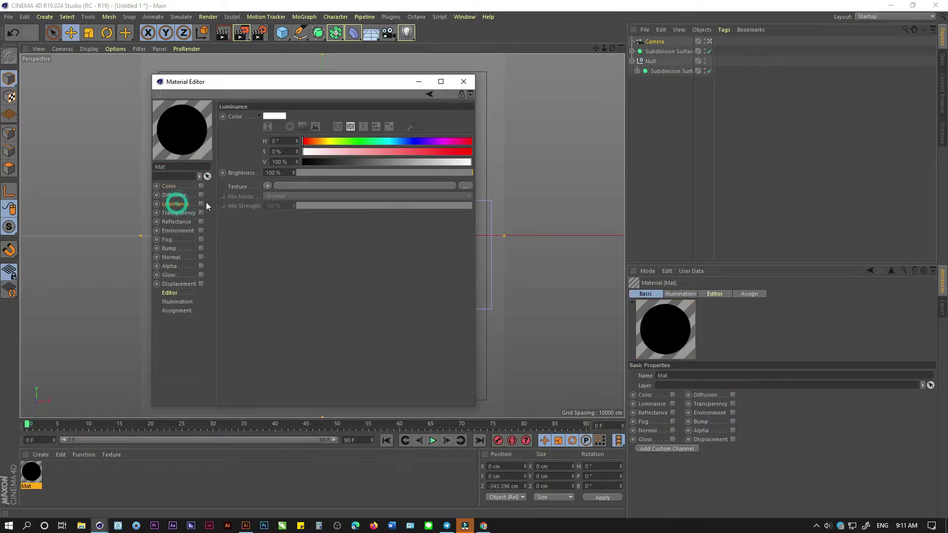
click(277, 187)
double_click(129, 112)
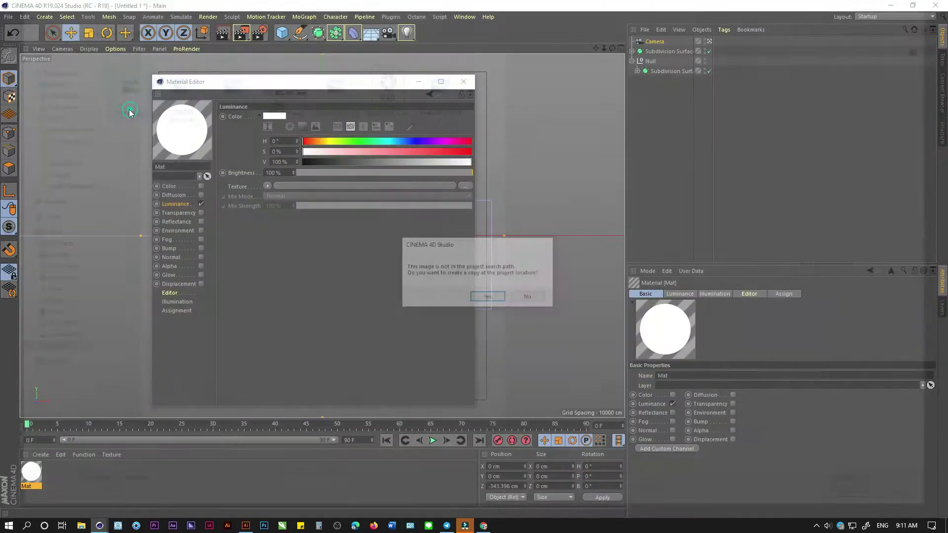
click(527, 296)
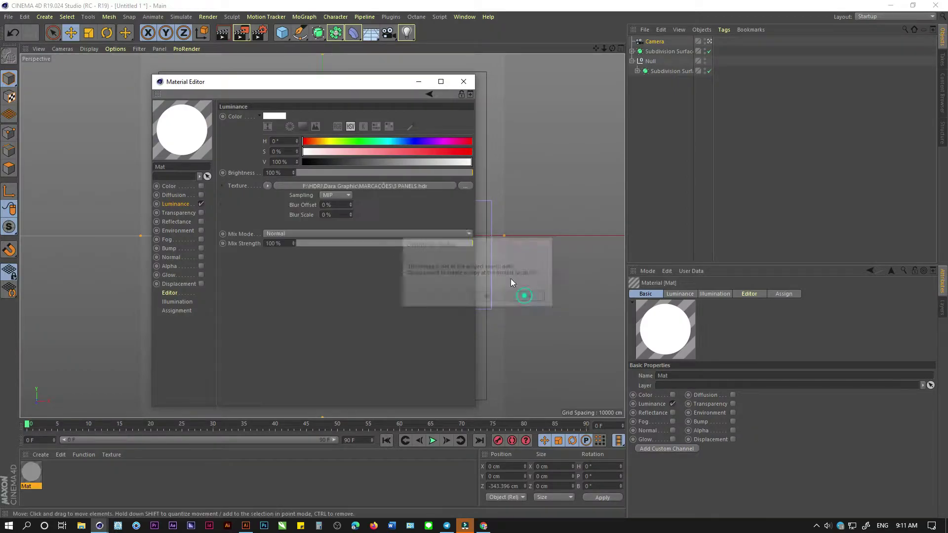
click(460, 88)
Step: Add a Sky with the Mat material and a Compositing tag hiding it from the camera
click(371, 35)
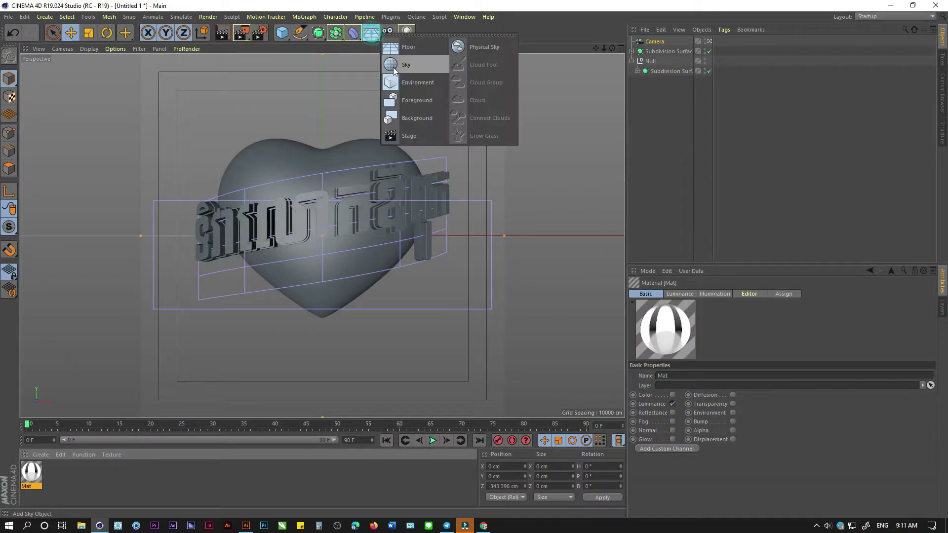
click(393, 67)
mouse_move(45, 461)
mouse_down()
mouse_move(91, 418)
mouse_move(455, 275)
mouse_up()
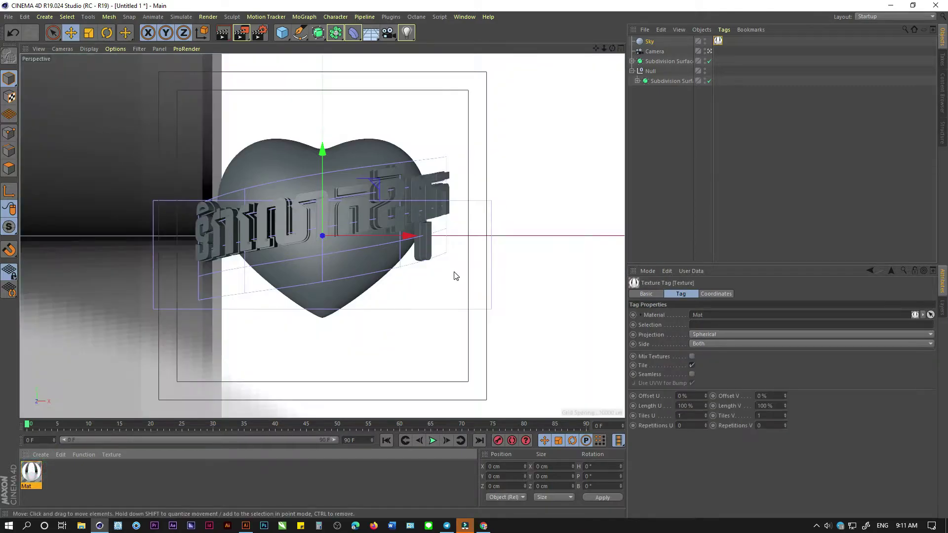
right_click(648, 47)
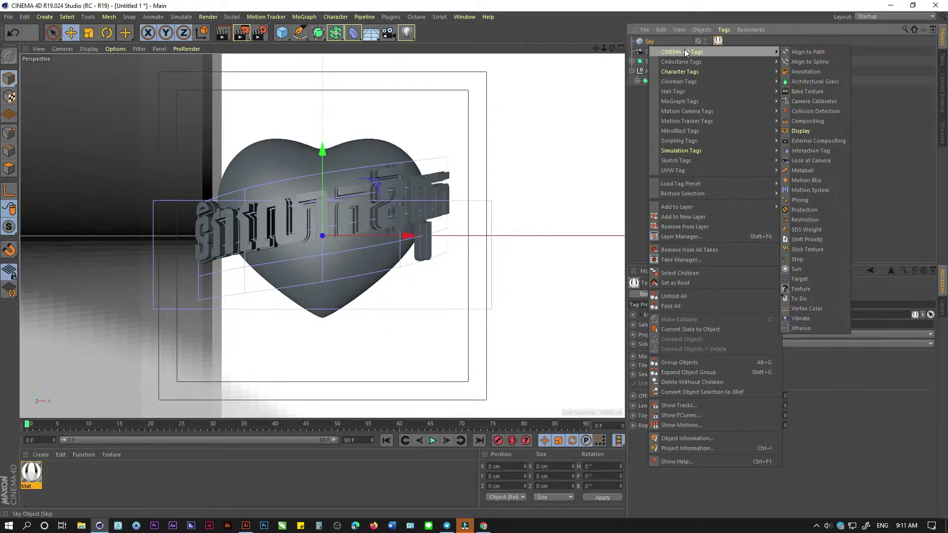
click(800, 121)
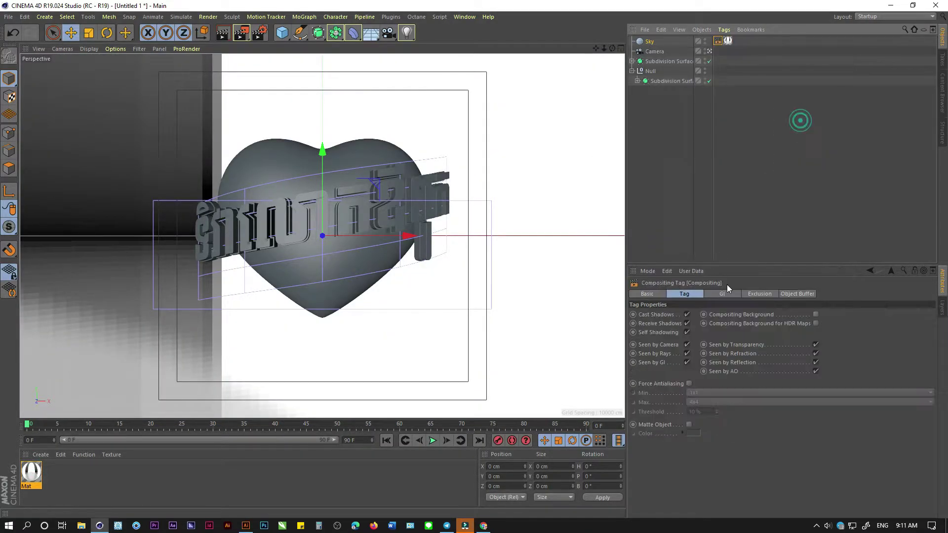
click(687, 344)
Step: Set Mat's luminance texture blur offset to 20%
click(31, 473)
double_click(32, 474)
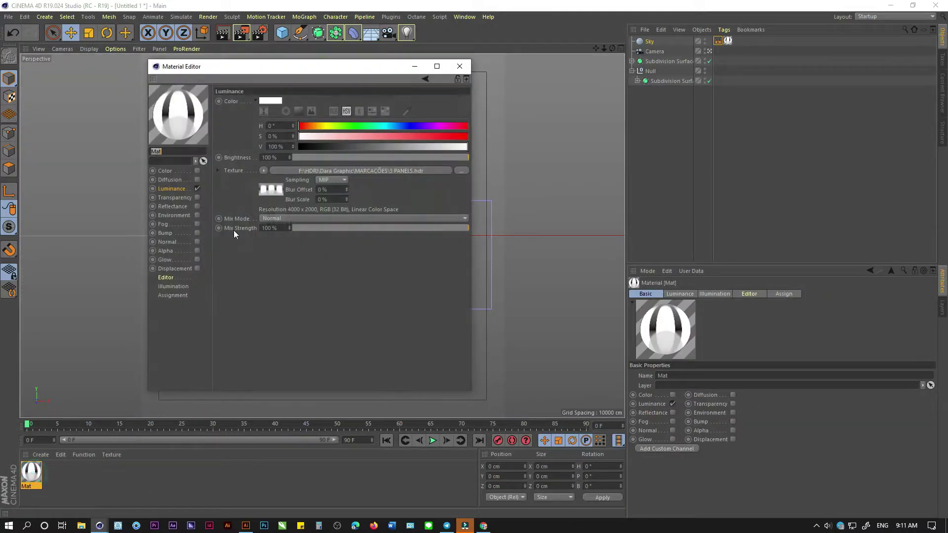
click(328, 189)
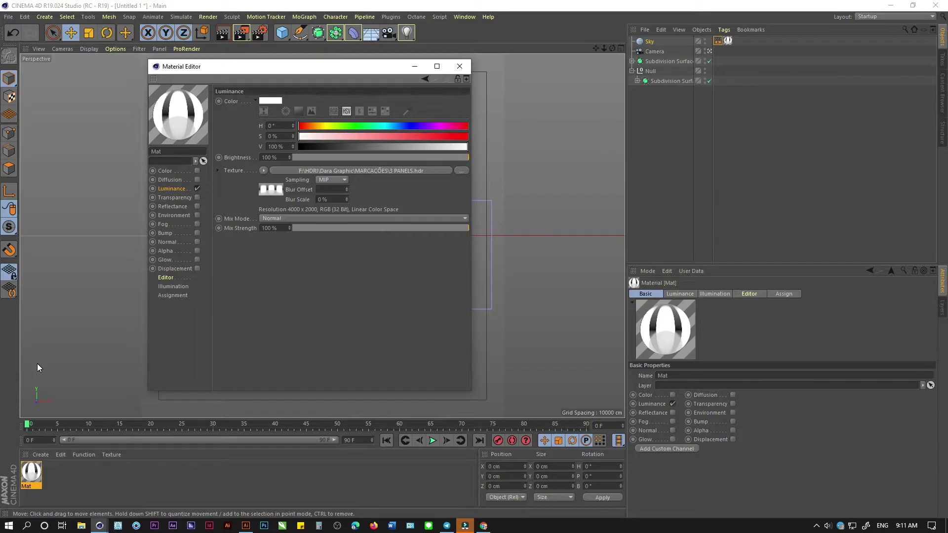
text(20)
key(Tab)
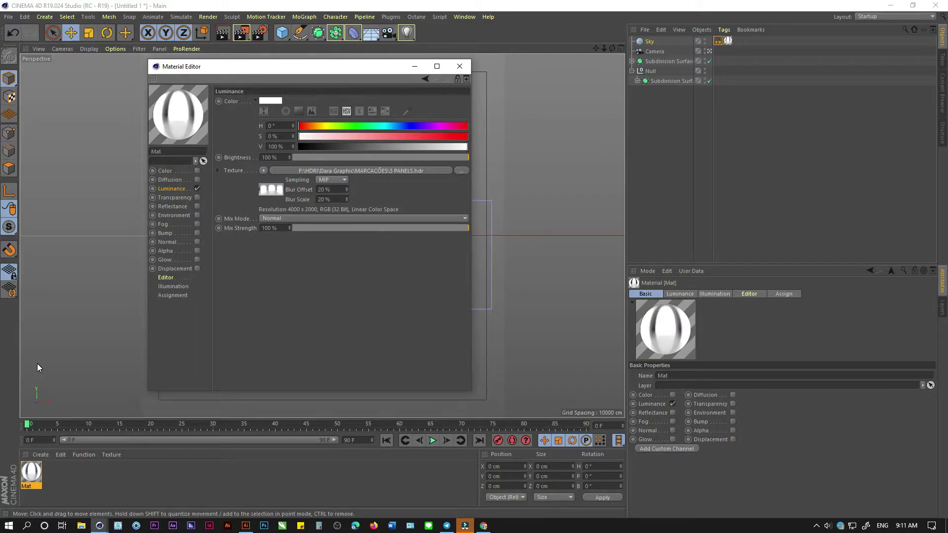
Step: Create material Mat.1 with a magenta base colour at hue 328°
click(458, 67)
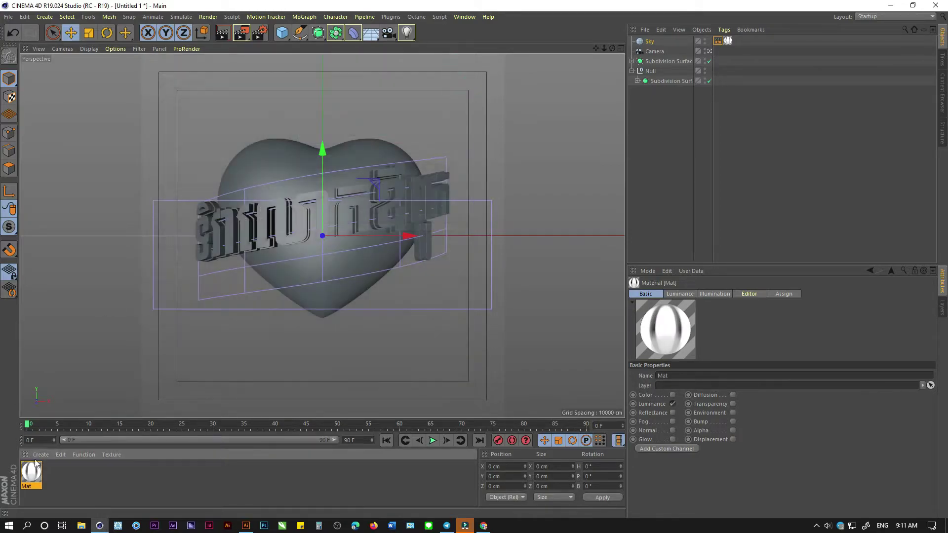
click(41, 455)
click(61, 370)
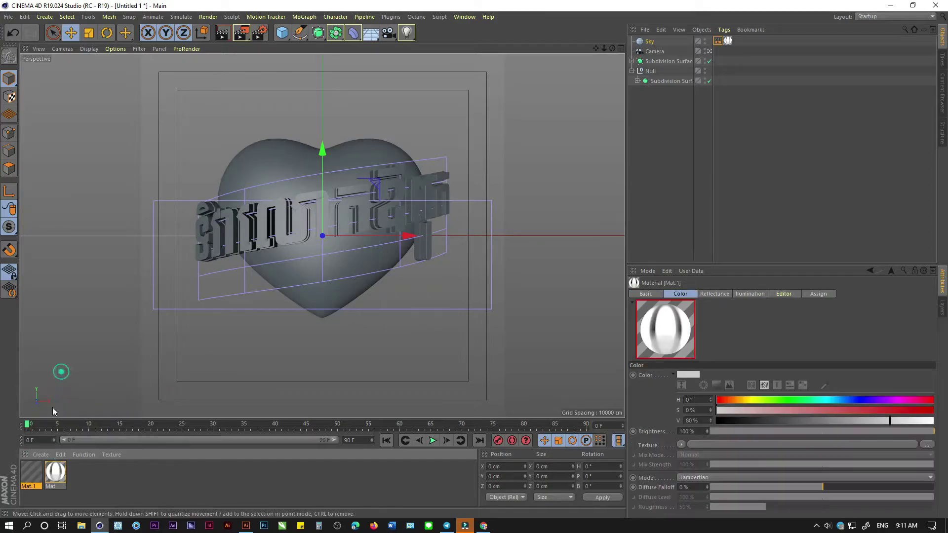
double_click(35, 472)
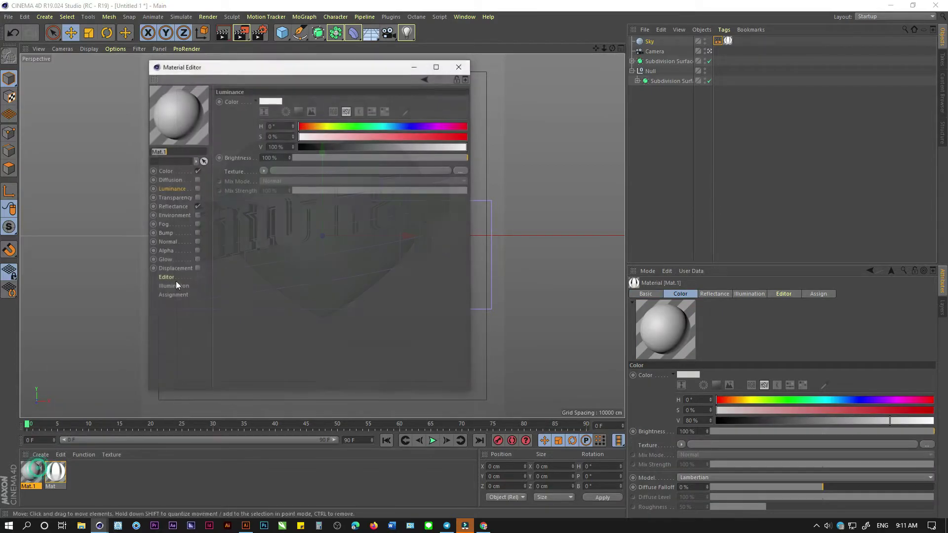
click(434, 126)
mouse_move(435, 134)
mouse_down()
mouse_move(482, 139)
mouse_move(453, 126)
mouse_up()
click(197, 171)
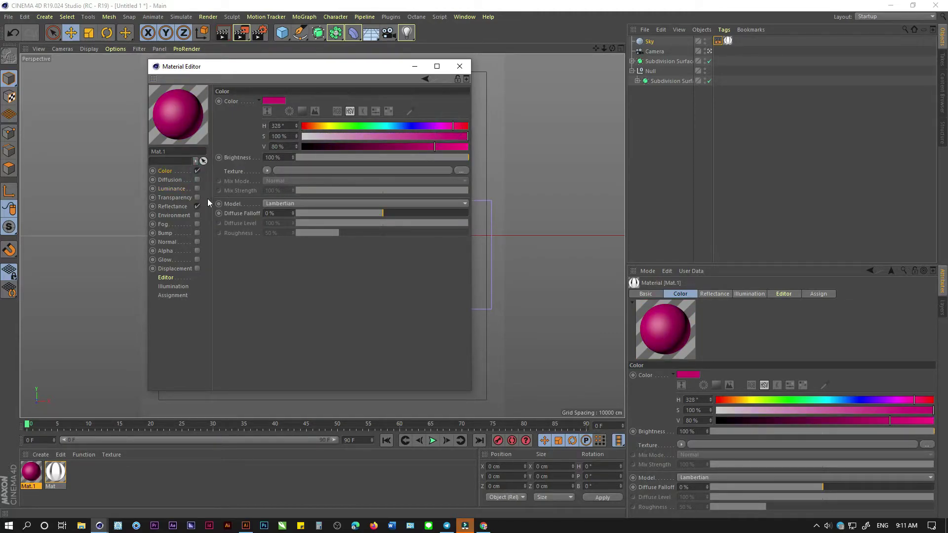
Step: Replace Default Specular with a magenta Reflection (Legacy) layer at 14% roughness, and apply Mat.1 to the heart
click(182, 207)
click(258, 121)
click(228, 122)
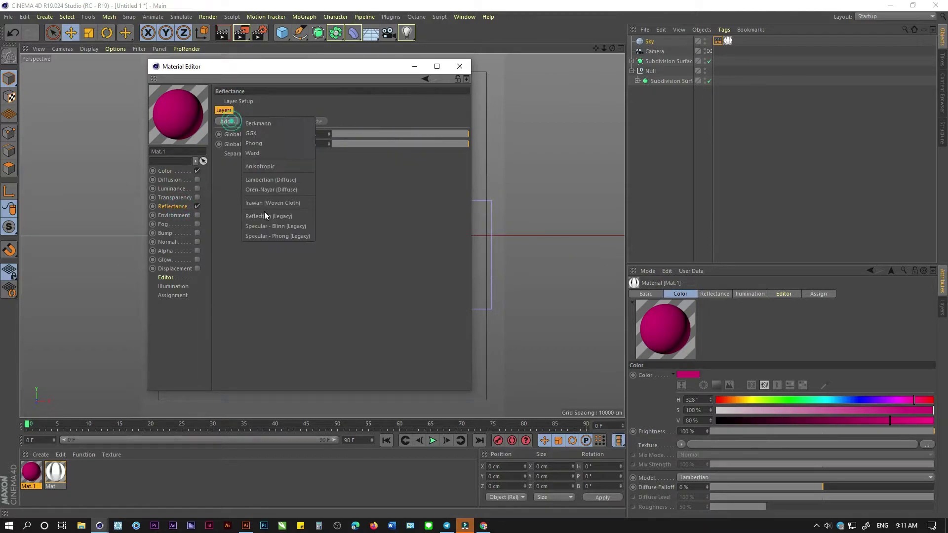
click(271, 217)
click(277, 304)
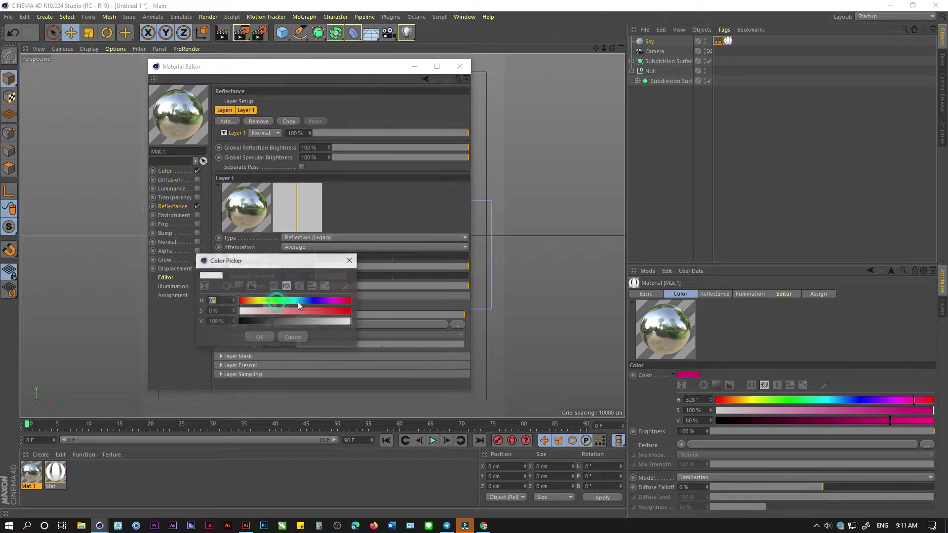
click(337, 301)
drag(324, 310, 335, 310)
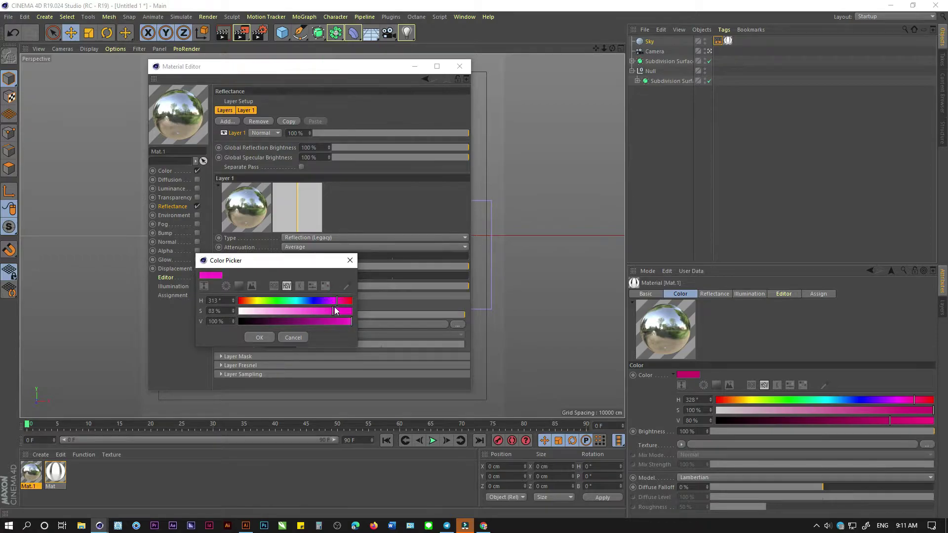
click(271, 338)
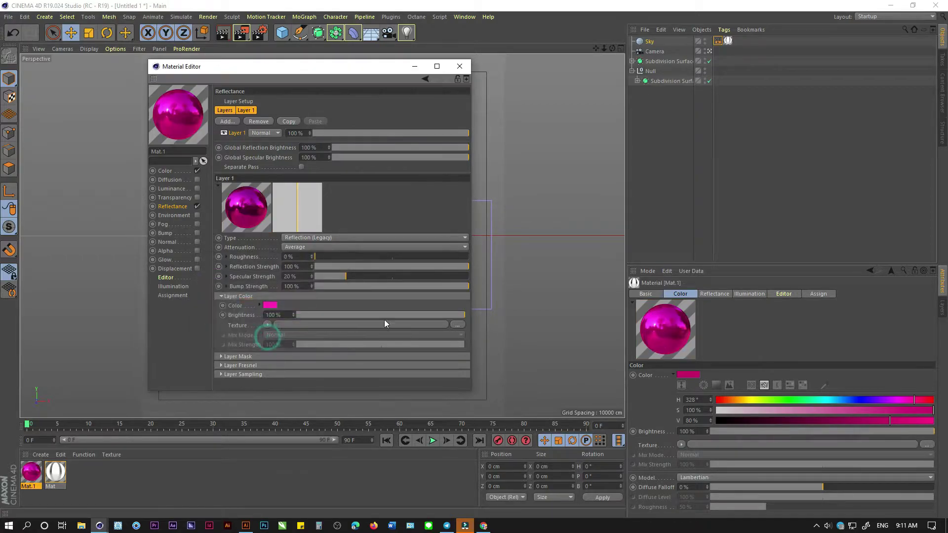
click(338, 258)
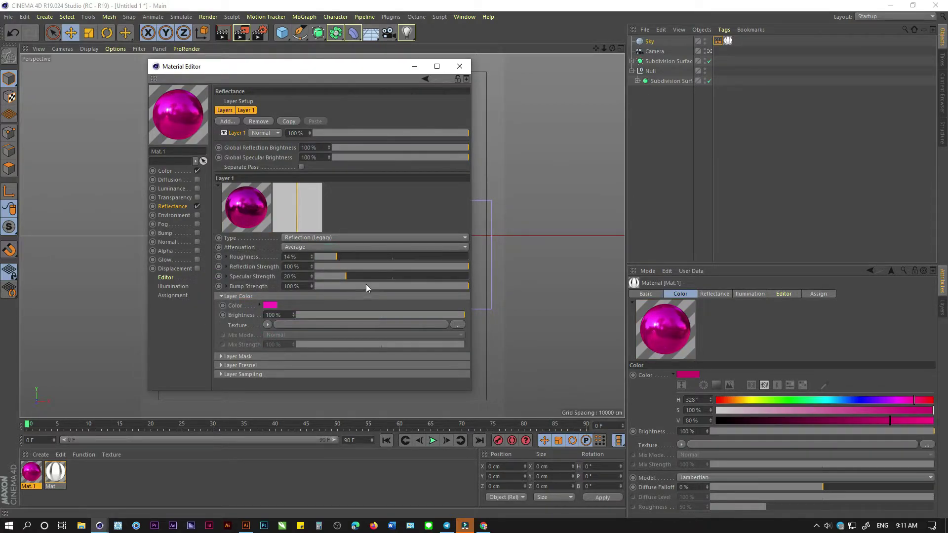
click(459, 67)
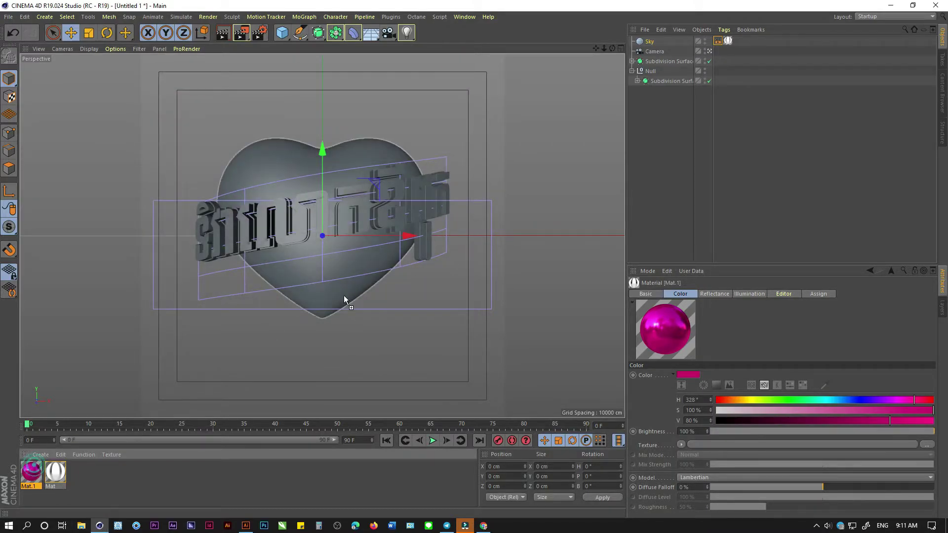
drag(344, 298, 340, 286)
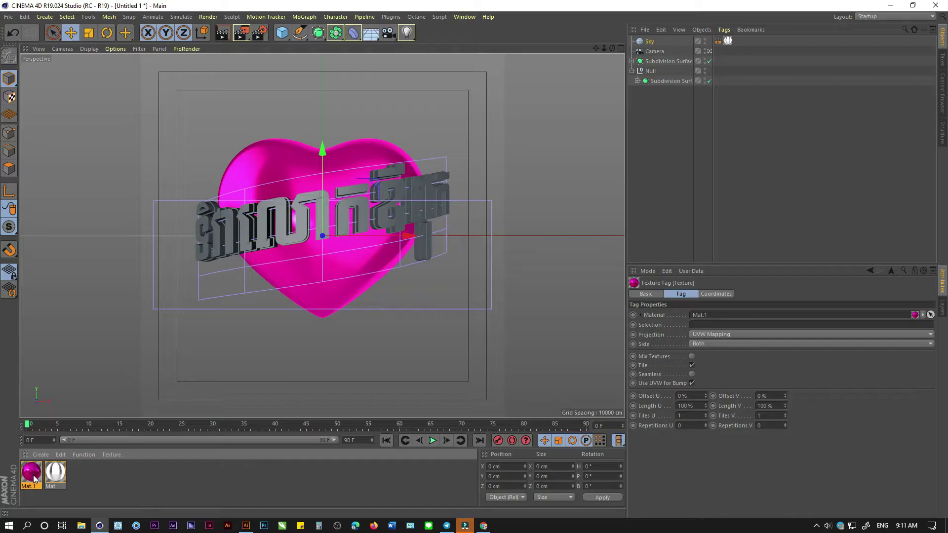
Step: Duplicate the magenta material as Mat.2 with purple base and reflection colours
ctrl+drag(35, 479, 81, 472)
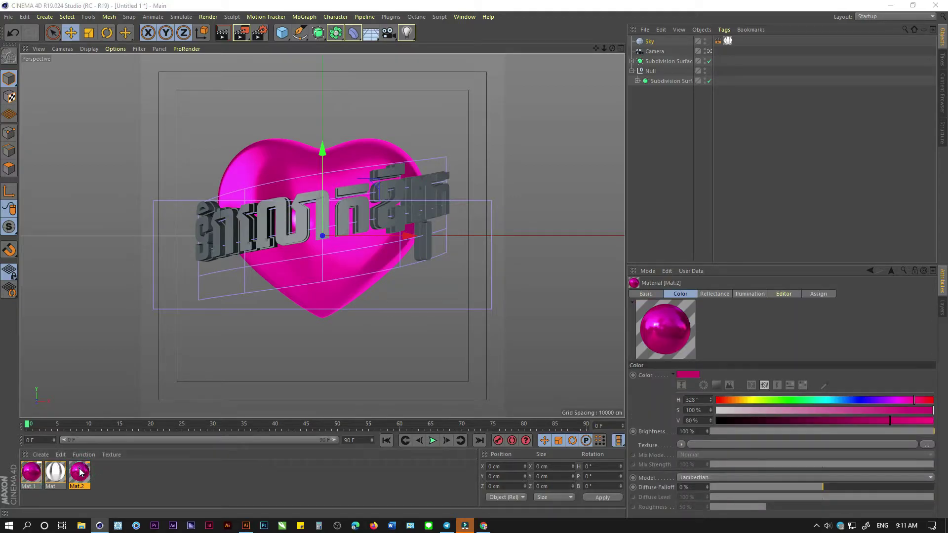
double_click(80, 472)
click(166, 171)
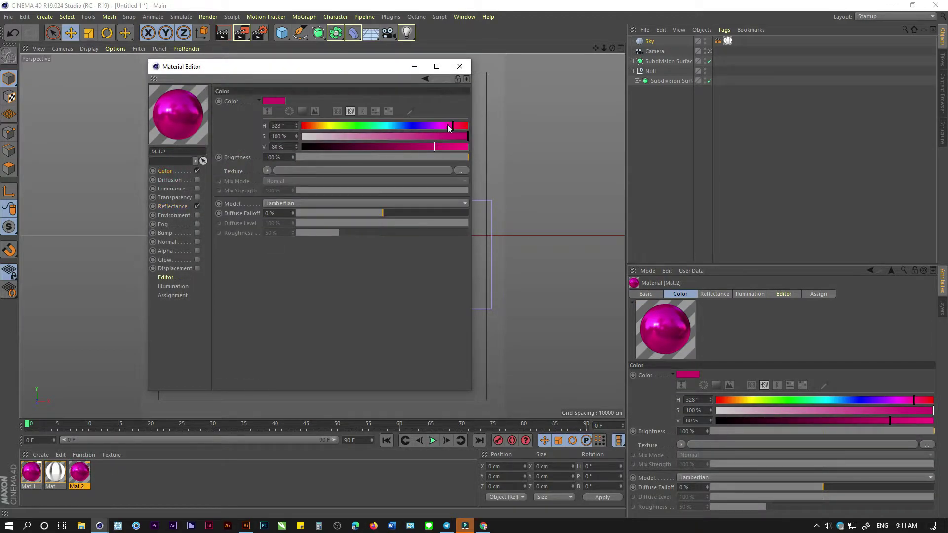
drag(448, 126, 429, 125)
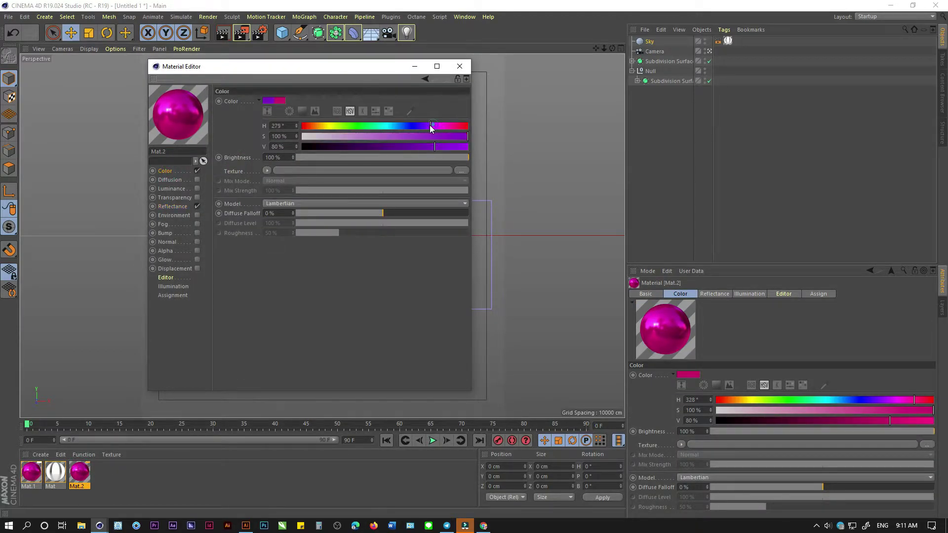
click(186, 206)
click(275, 307)
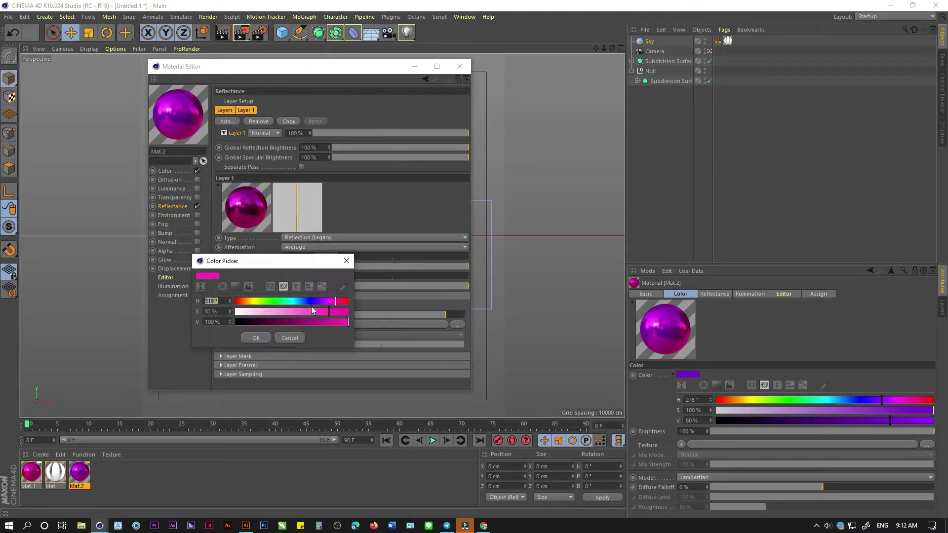
drag(336, 302, 325, 301)
click(258, 338)
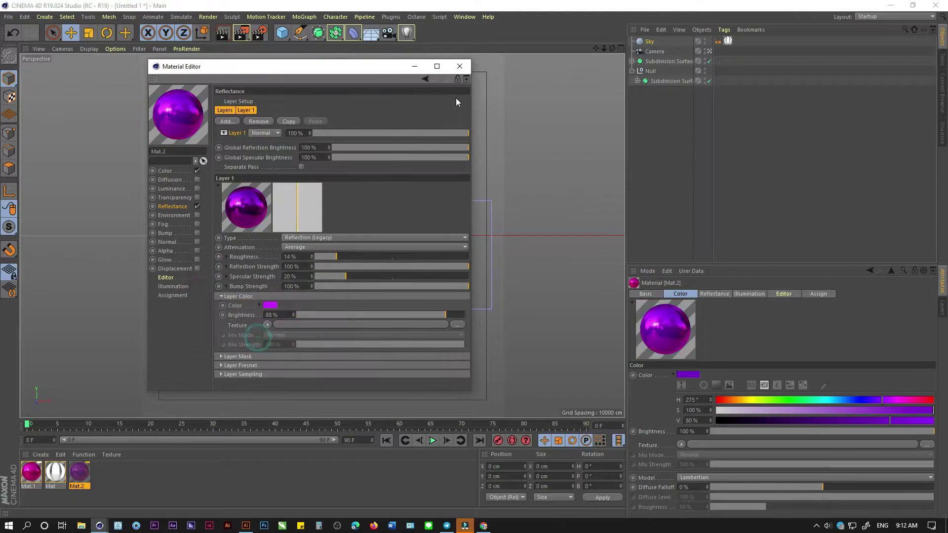
click(460, 67)
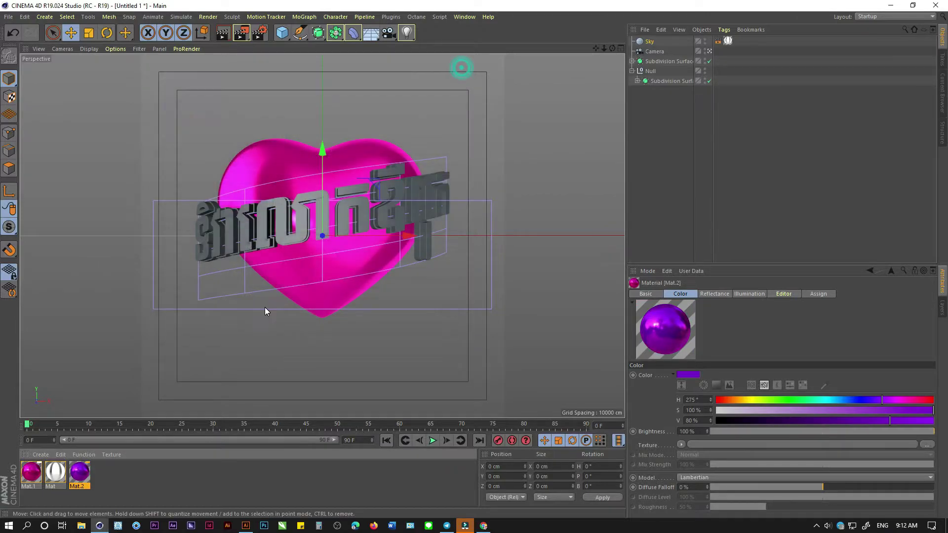
Step: Apply the purple Mat.2 to the Extrude.1 text object
click(638, 81)
click(643, 90)
click(643, 101)
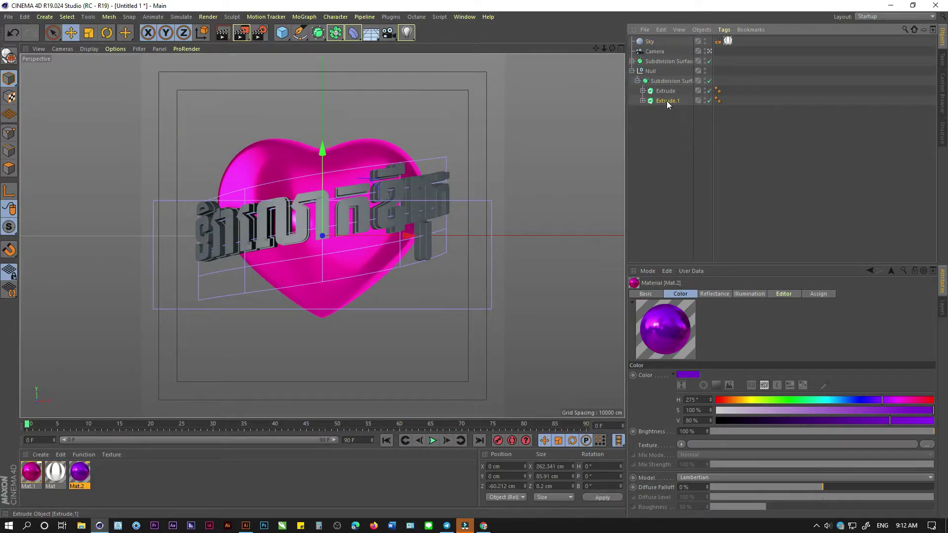
click(667, 100)
right_click(80, 476)
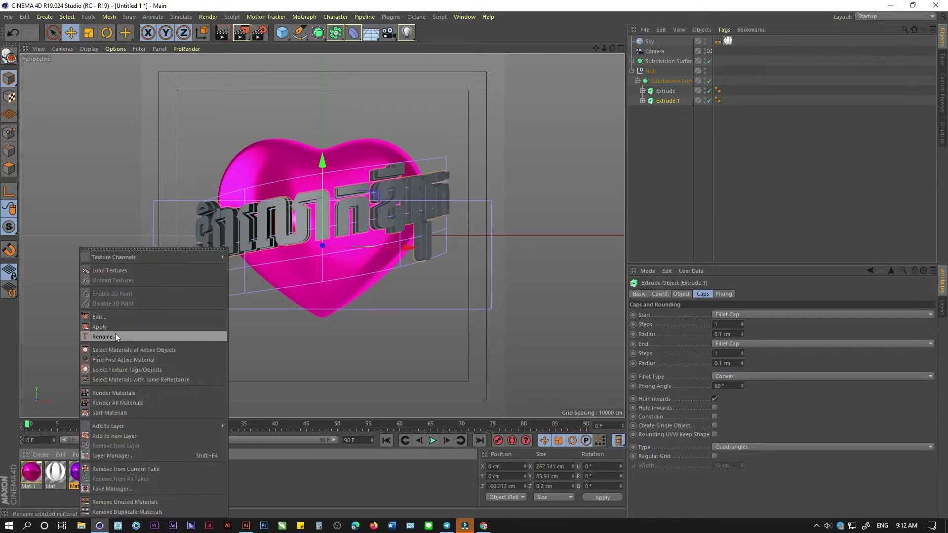
click(114, 328)
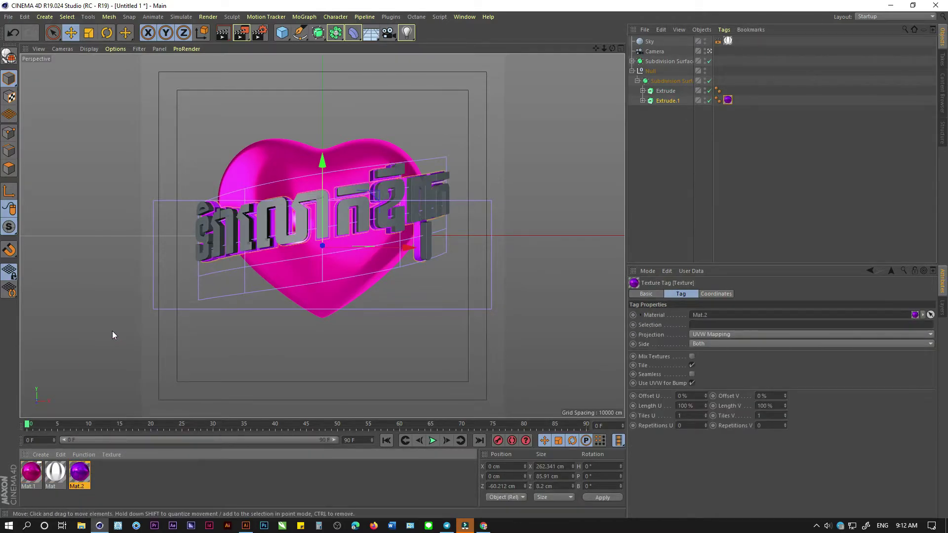
click(77, 477)
Step: Copy Mat.2 as Mat.3 and make its colour gold at hue 49°, value 100%
ctrl+drag(77, 476, 104, 472)
double_click(104, 472)
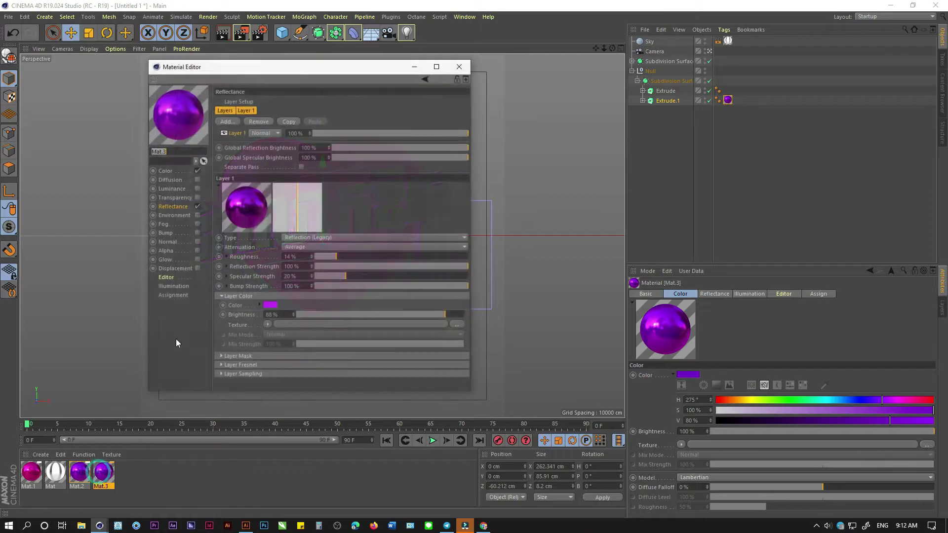
click(187, 172)
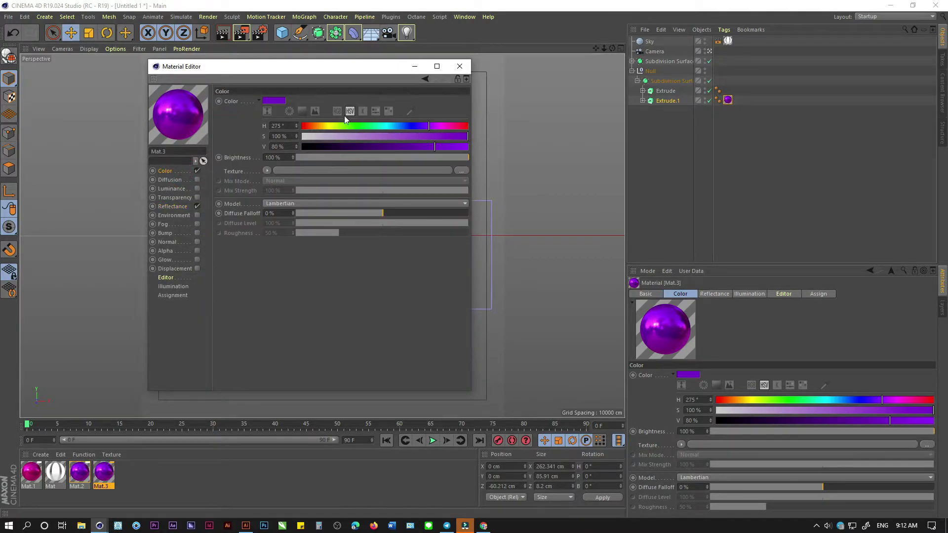
drag(357, 66, 513, 65)
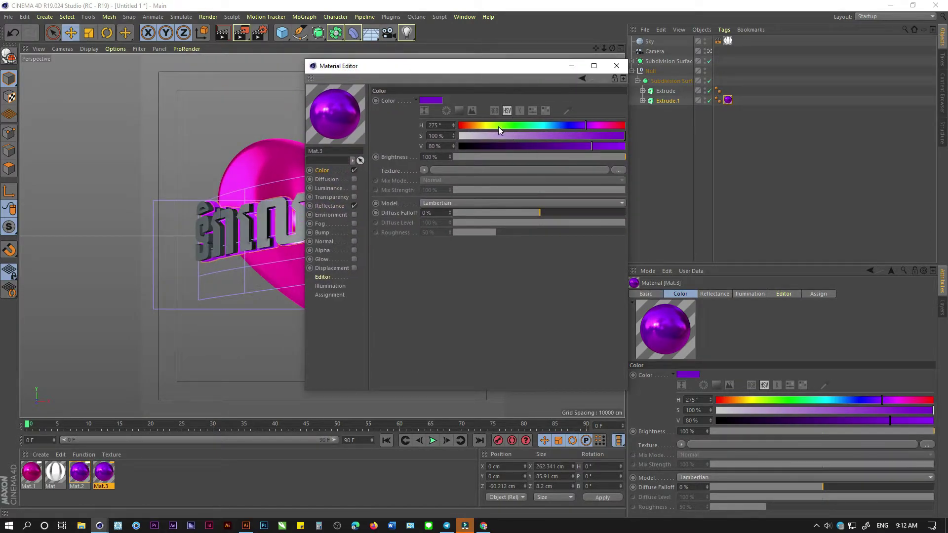
drag(499, 127, 481, 129)
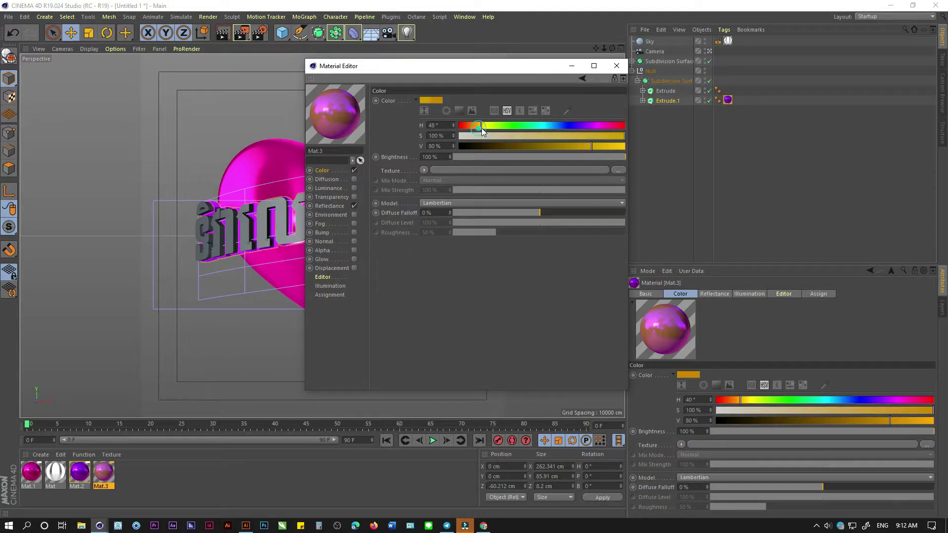
drag(302, 182, 247, 183)
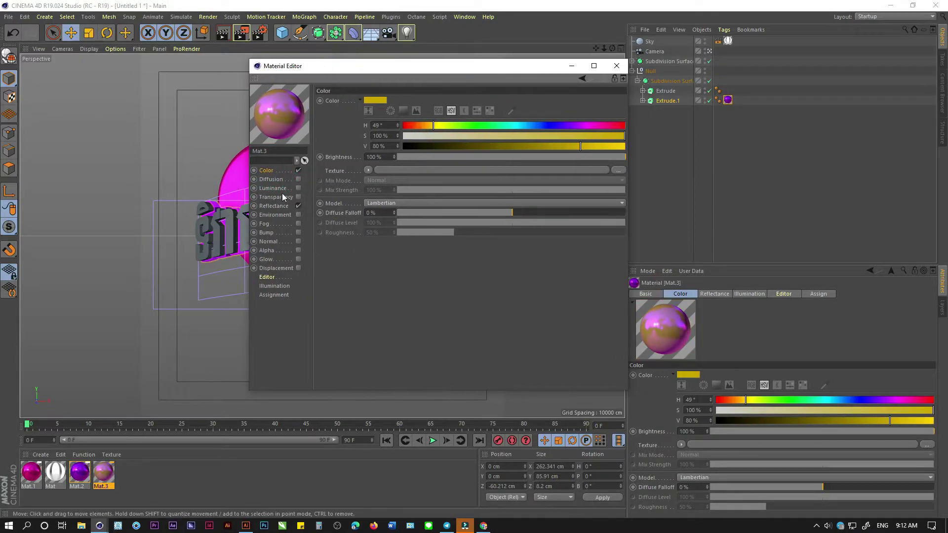
drag(617, 145, 627, 146)
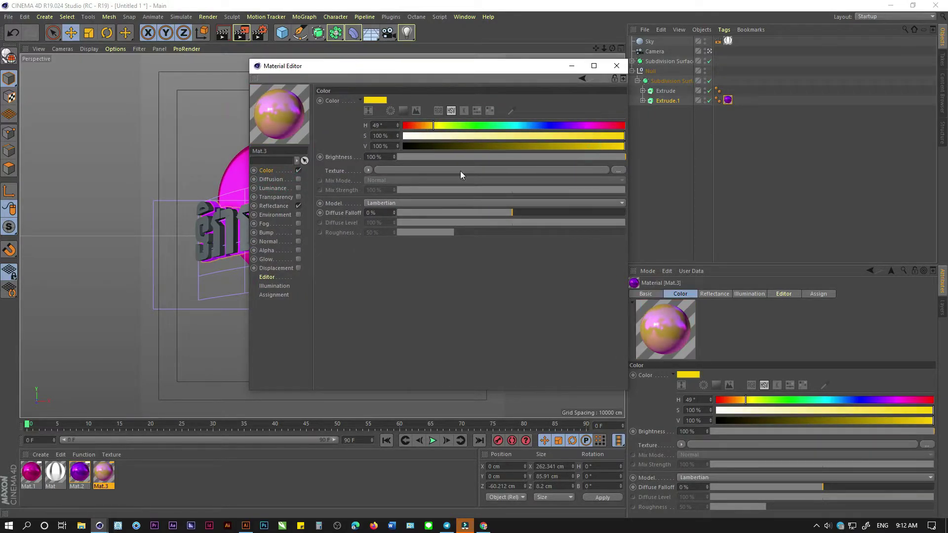
Step: Change Mat.3's reflection layer colour to orange
click(278, 208)
click(385, 306)
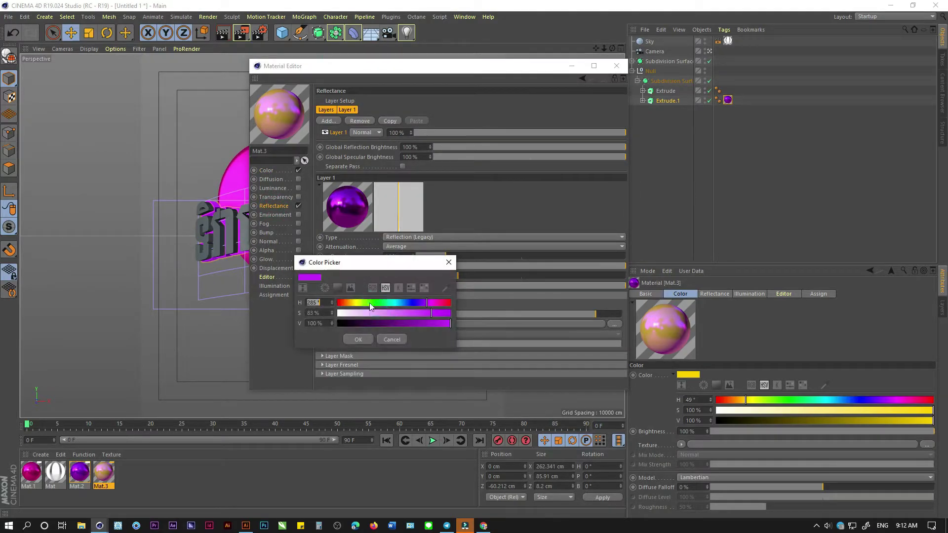
drag(369, 304, 350, 302)
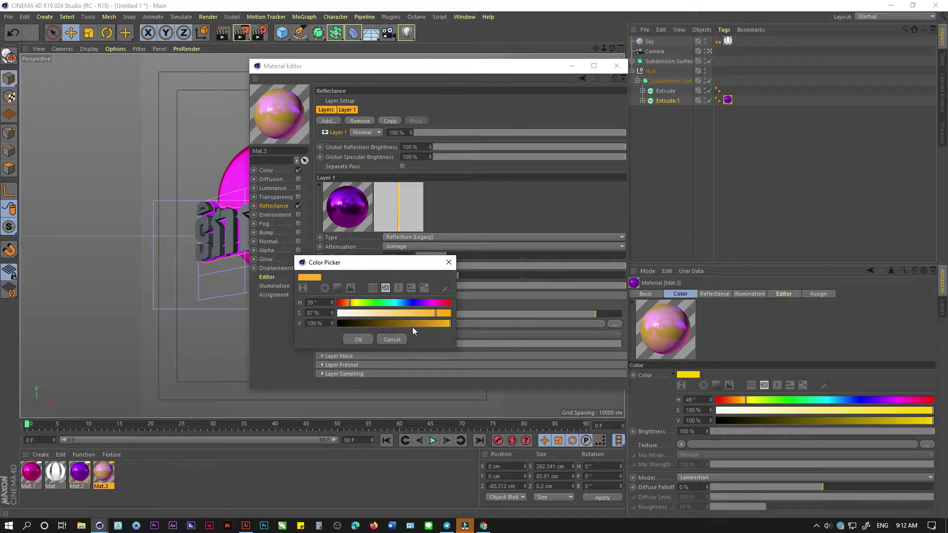
click(358, 340)
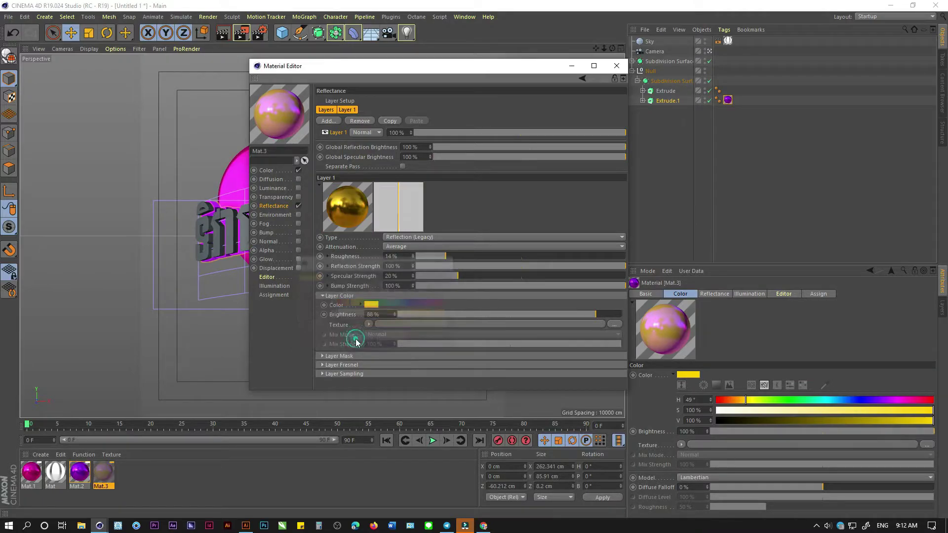
click(373, 305)
drag(437, 312, 438, 311)
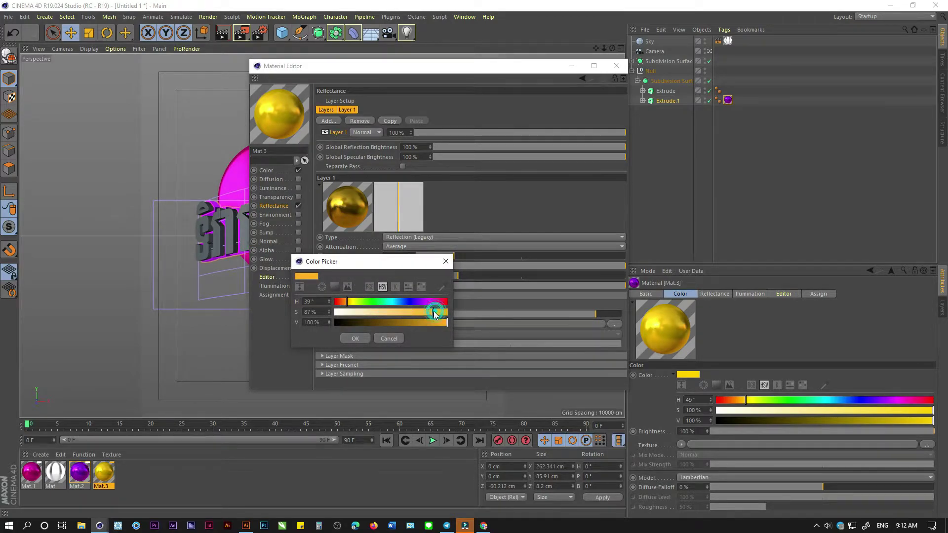
click(355, 338)
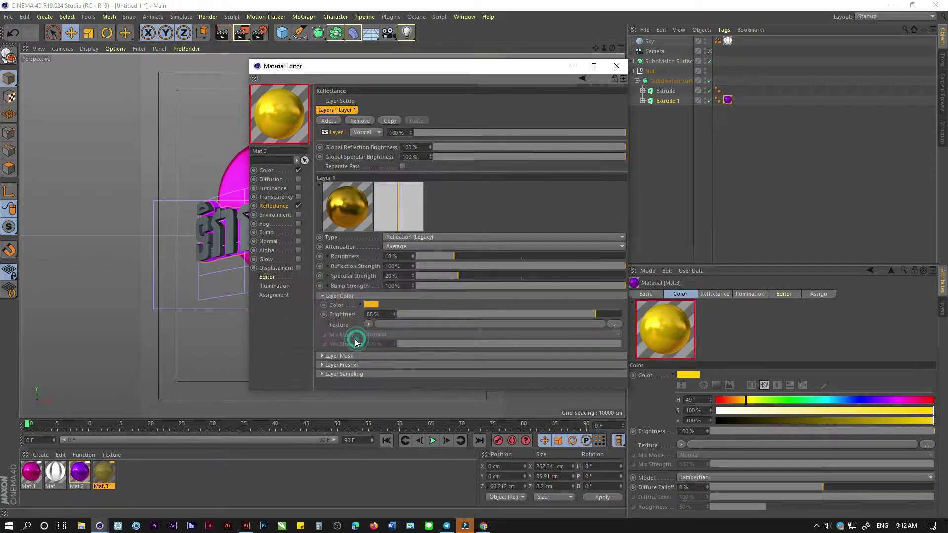
Step: Apply gold Mat.3 to the Khmer Extrude and darken its colour value to 64%
drag(470, 70, 579, 176)
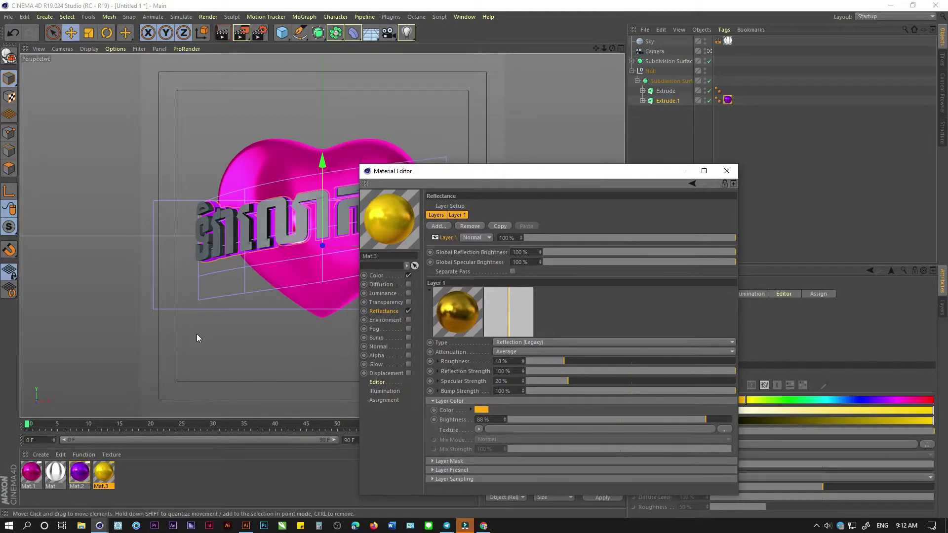
mouse_move(103, 472)
mouse_down()
mouse_move(764, 63)
mouse_move(664, 91)
mouse_up()
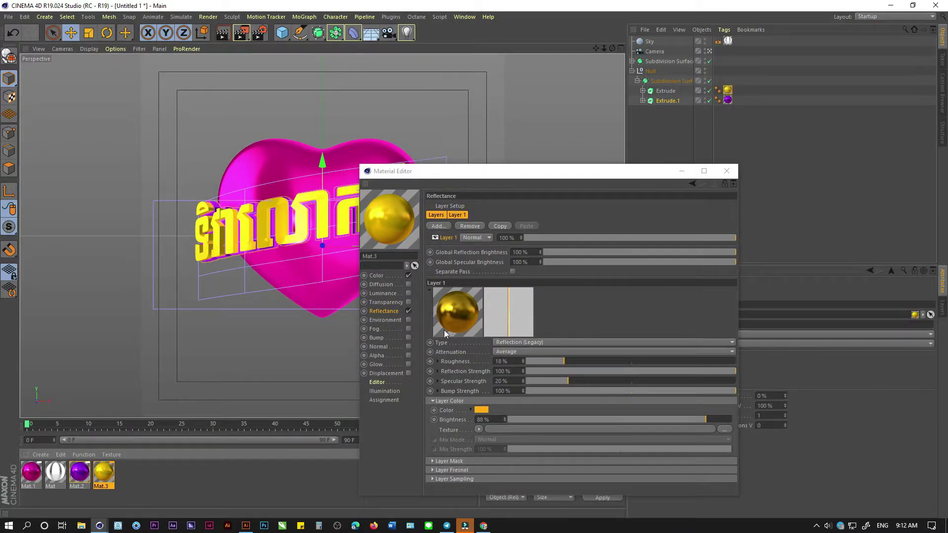
click(389, 276)
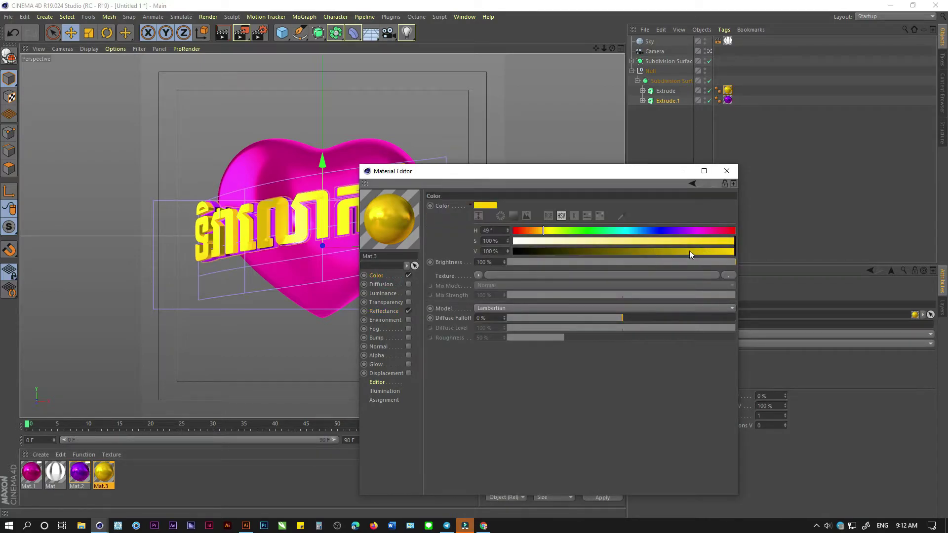
drag(689, 251, 657, 250)
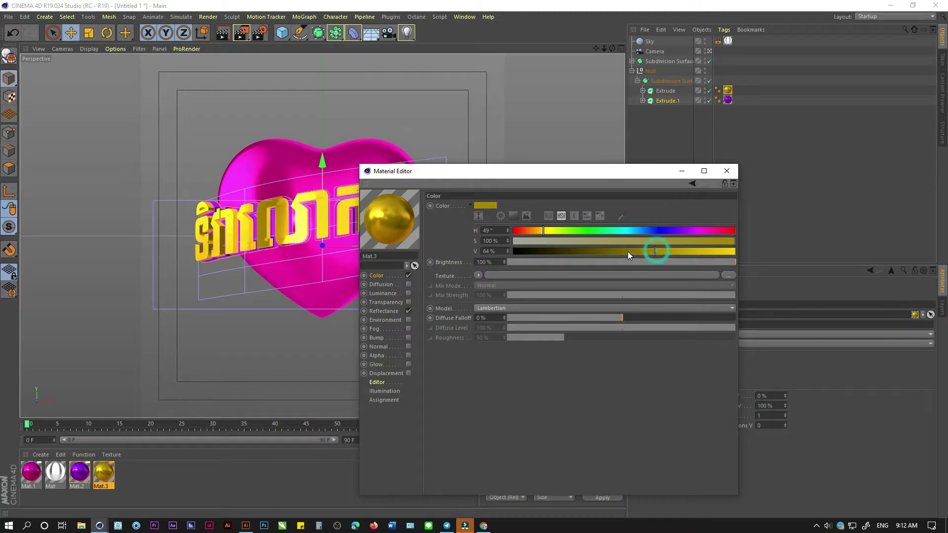
drag(493, 176, 628, 171)
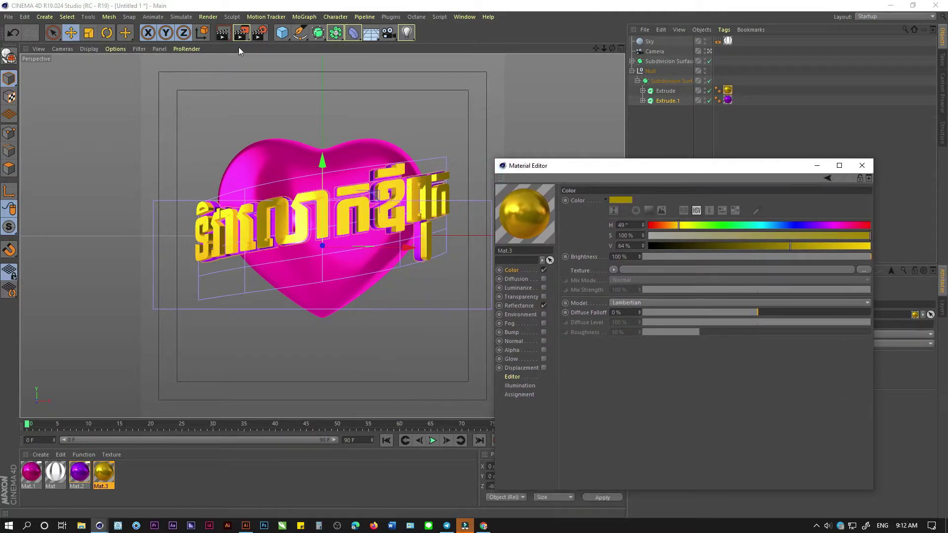
click(242, 32)
click(277, 64)
Step: Darken Mat.1's colour value to 36% and region-render the right half of the heart
mouse_move(328, 130)
mouse_down()
mouse_move(417, 303)
mouse_move(464, 354)
mouse_up()
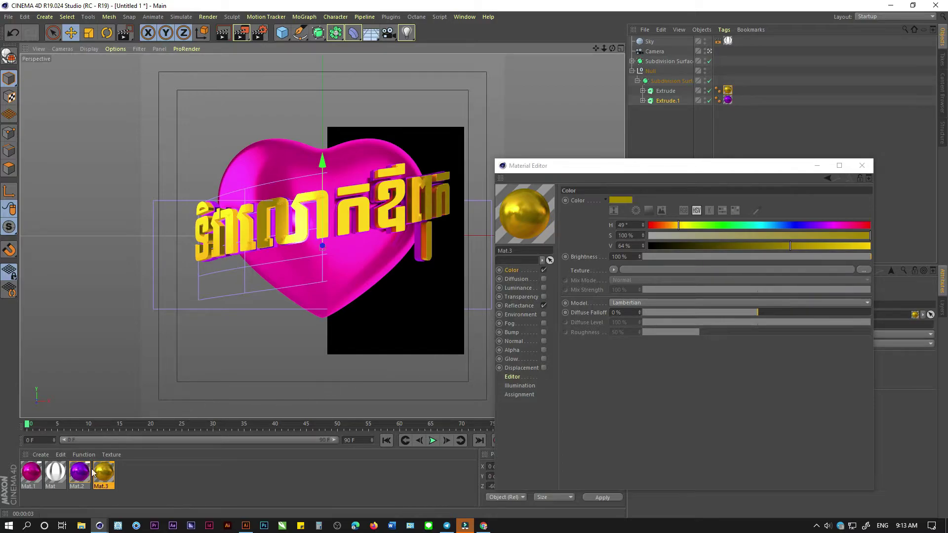
click(37, 475)
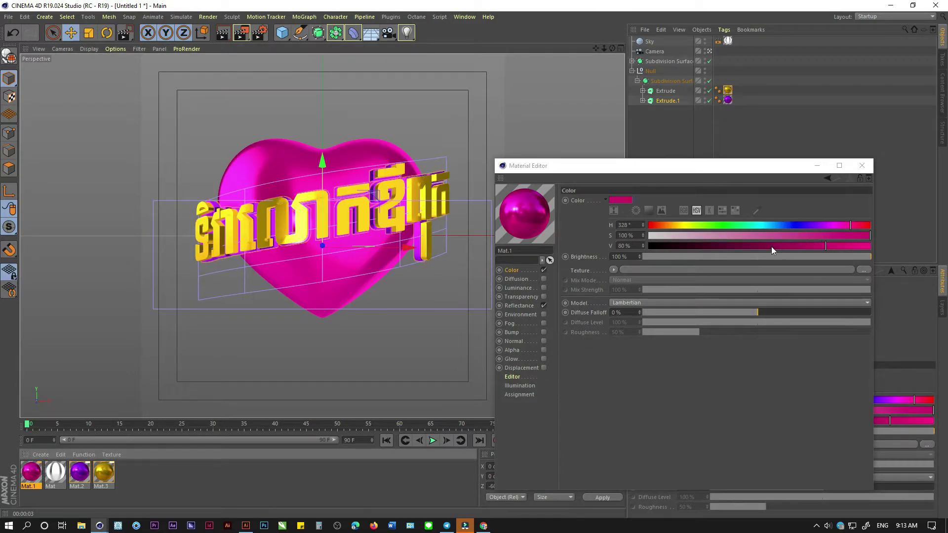
drag(756, 248, 727, 248)
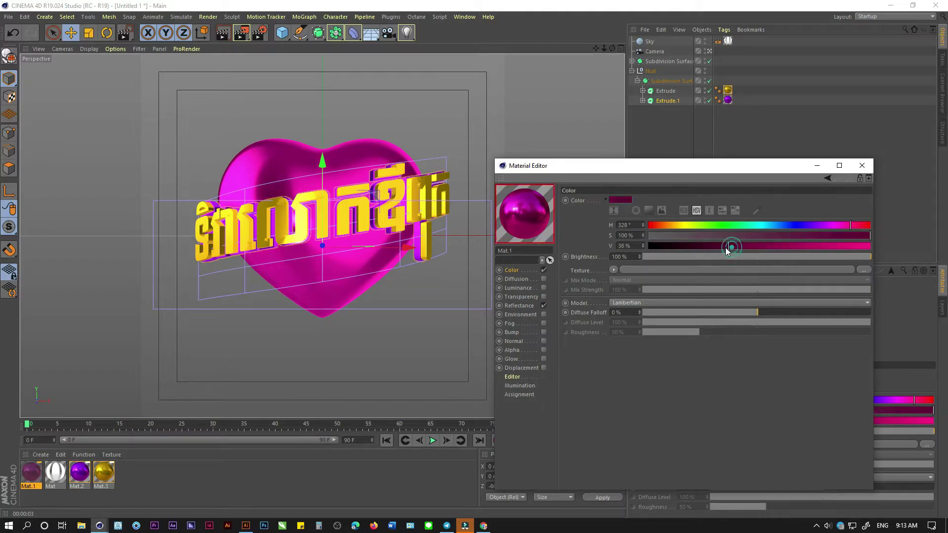
click(518, 306)
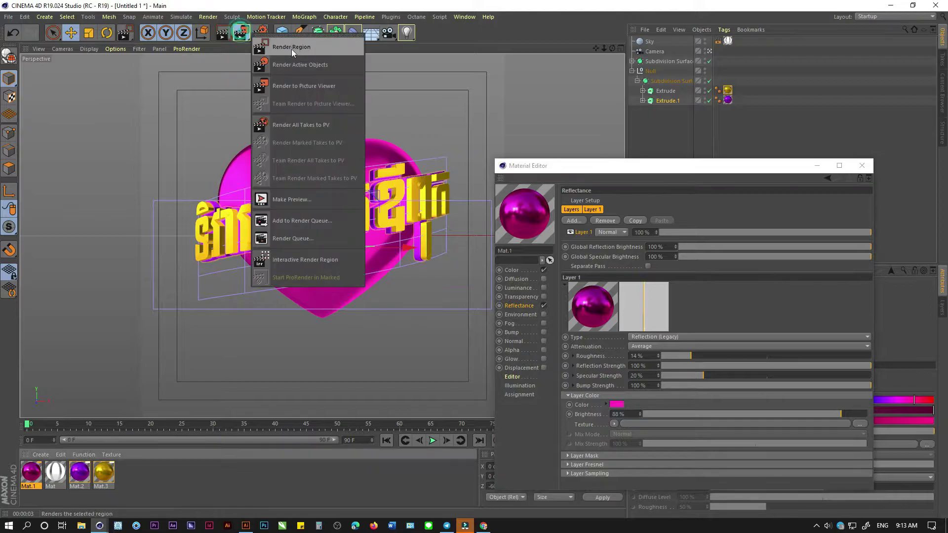
drag(247, 39, 277, 64)
drag(324, 127, 464, 356)
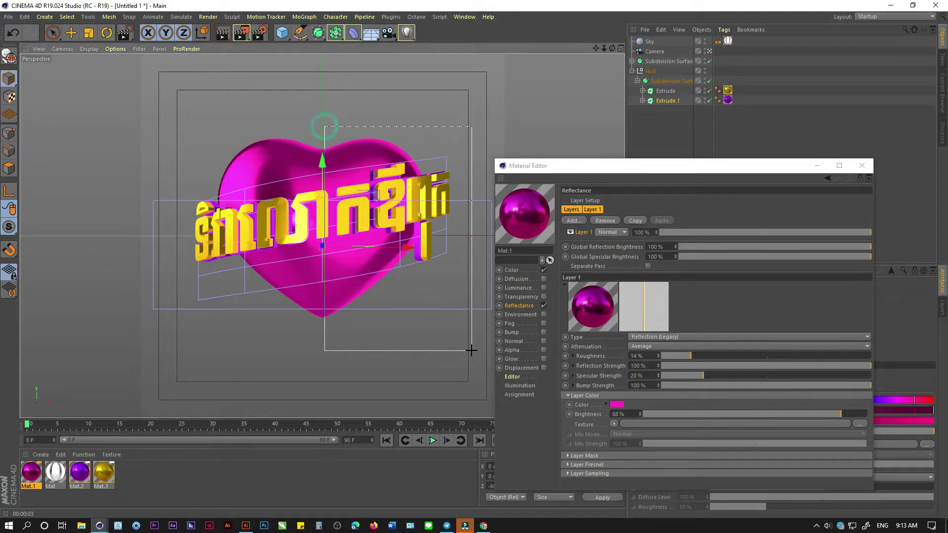
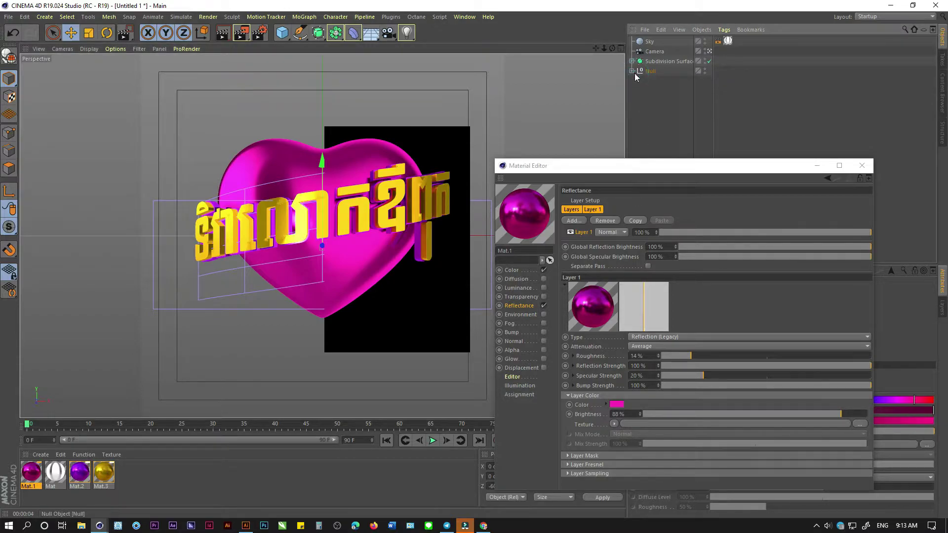
Step: Move the Wrap deformer out of Extrude.1 to the top level below Null
click(643, 101)
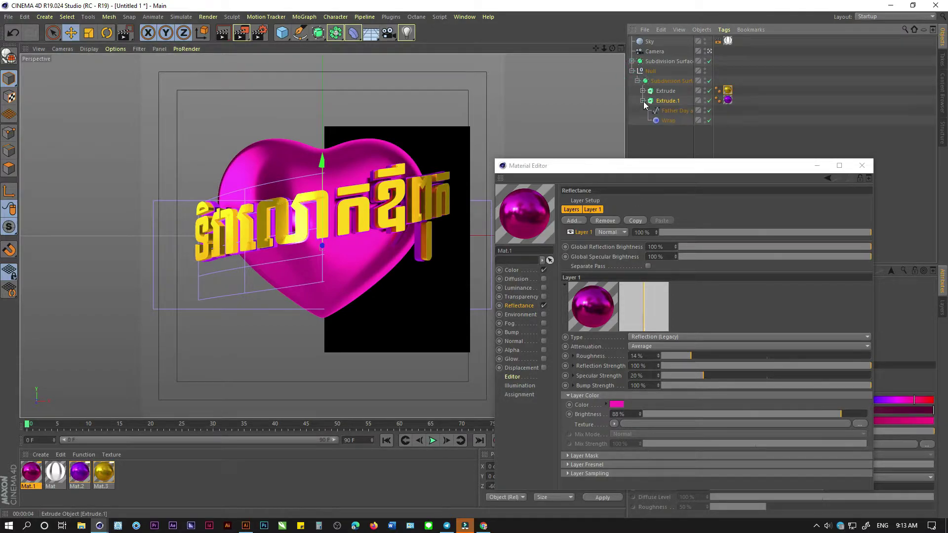
click(665, 121)
click(665, 125)
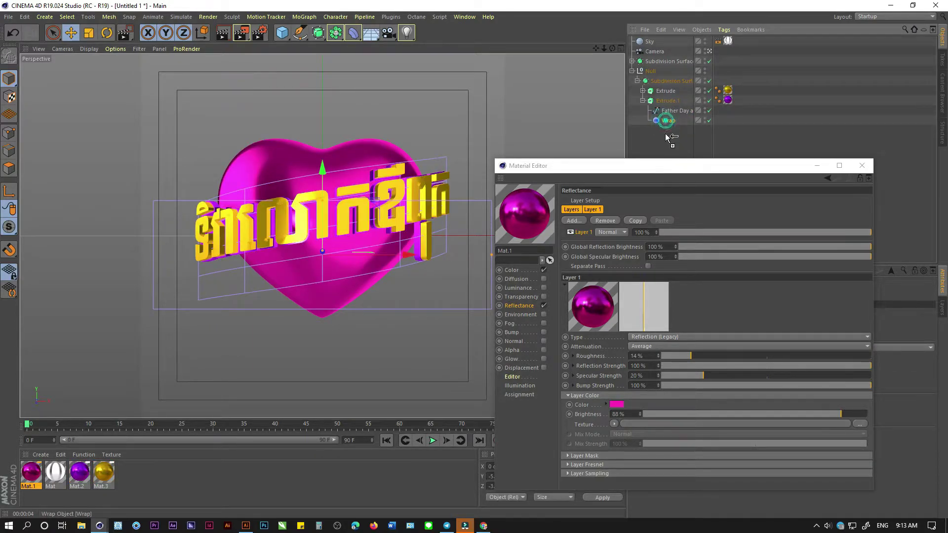
ctrl+drag(665, 124, 664, 136)
Step: Collapse Null and hide the Khmer title and the heart from the viewport
click(632, 72)
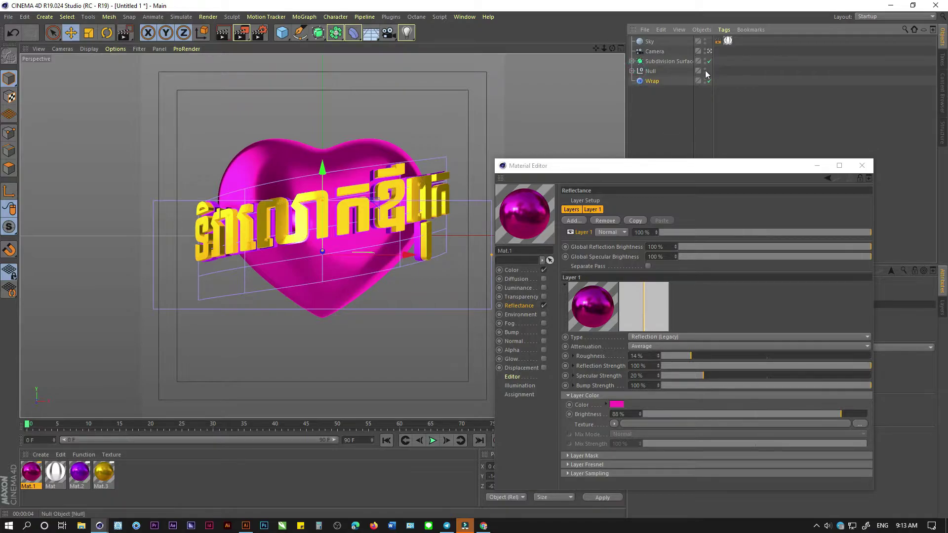
click(705, 70)
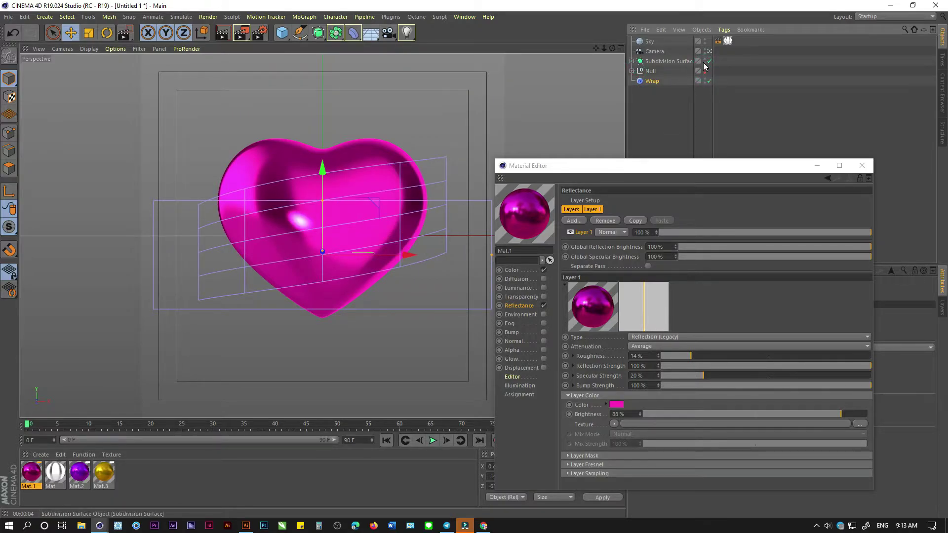
click(705, 59)
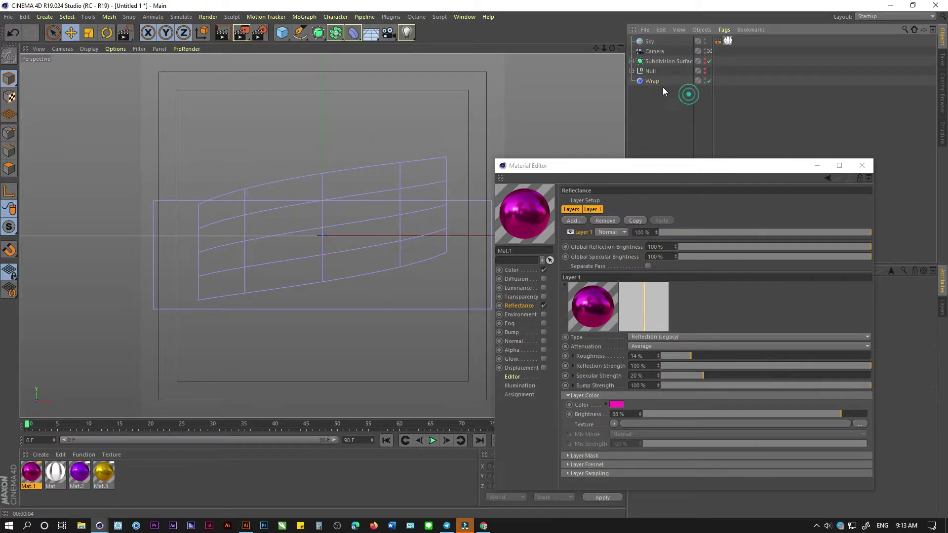
Step: Add a cube and flatten it into a thin 200 × 61 × 1.6 cm slab
mouse_move(282, 34)
mouse_down()
mouse_move(390, 67)
mouse_move(374, 47)
mouse_up()
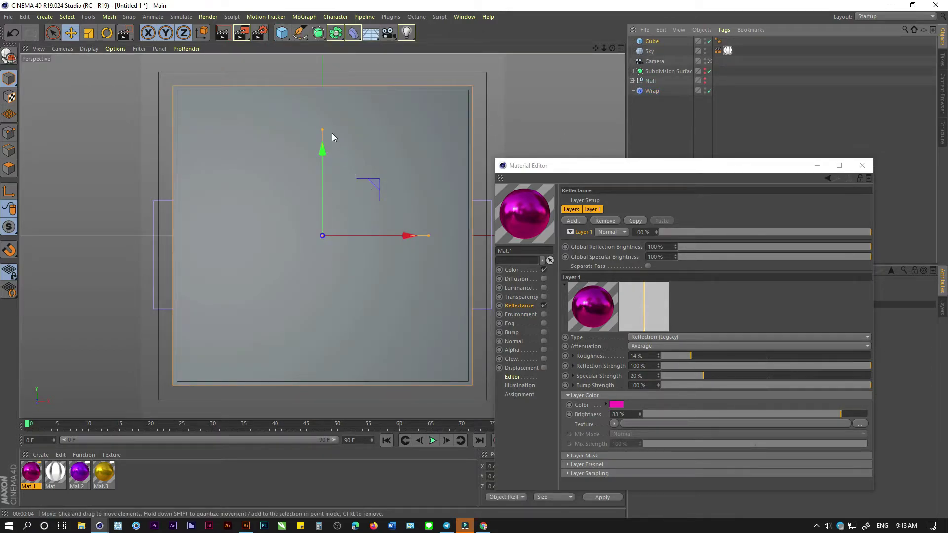
drag(323, 130, 324, 203)
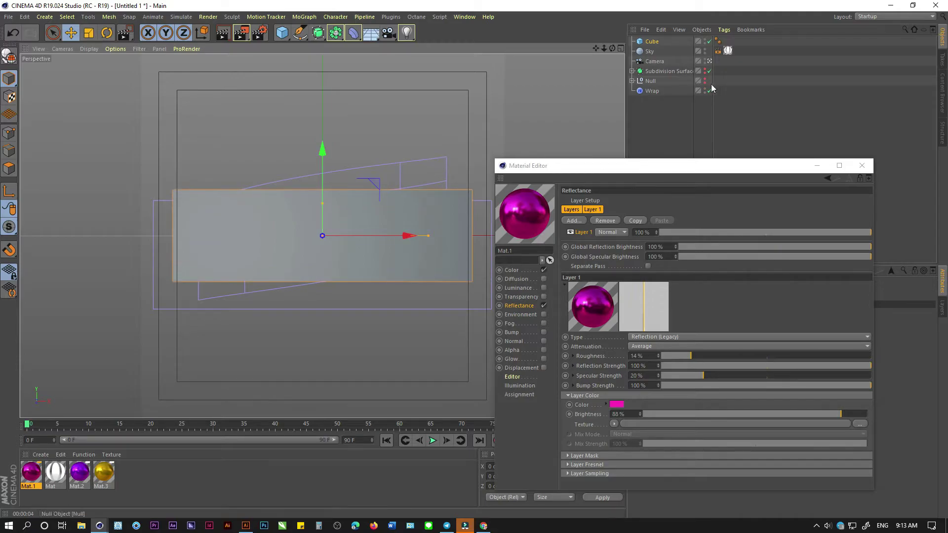
click(710, 60)
click(862, 165)
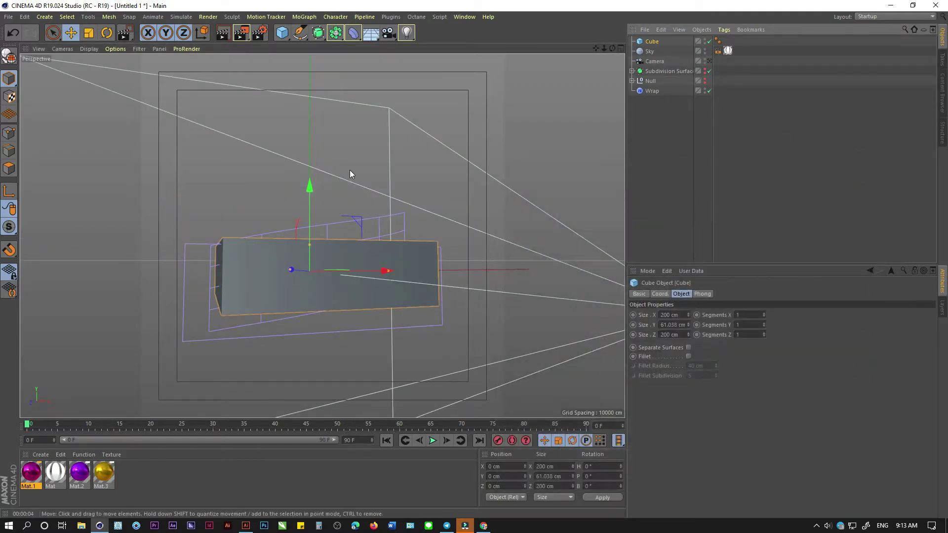
mouse_move(350, 174)
alt+mouse_down()
mouse_move(329, 250)
mouse_move(370, 286)
mouse_move(316, 200)
mouse_move(359, 249)
alt+mouse_up()
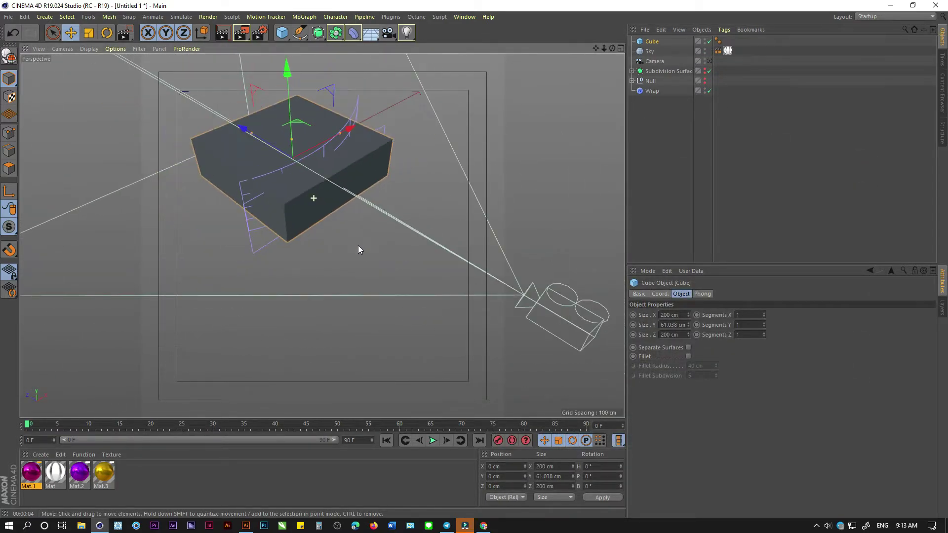
scroll(358, 245, up, 3)
drag(244, 134, 307, 190)
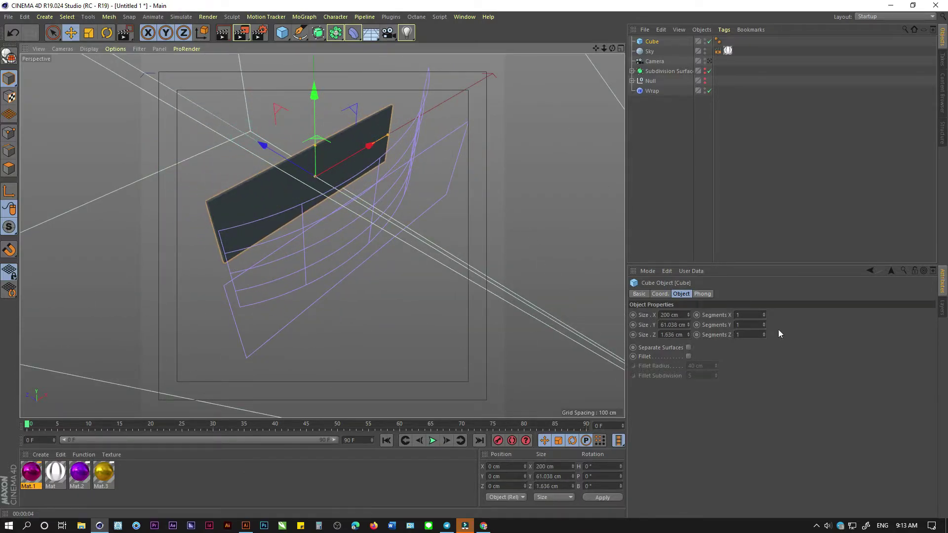
Step: Set the cube's X, Y and Z segments to 100 each
double_click(747, 334)
text(100)
double_click(749, 324)
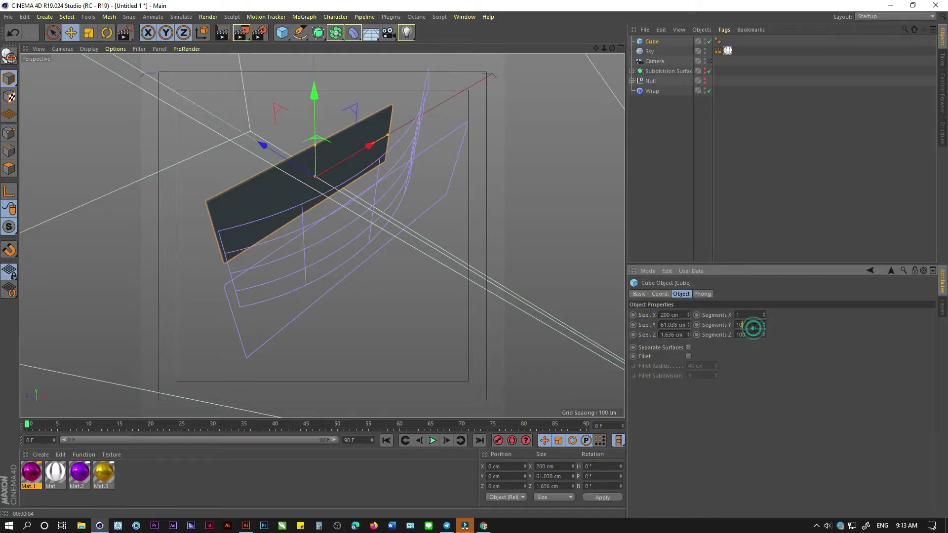
text(100)
double_click(749, 315)
text(100)
click(676, 159)
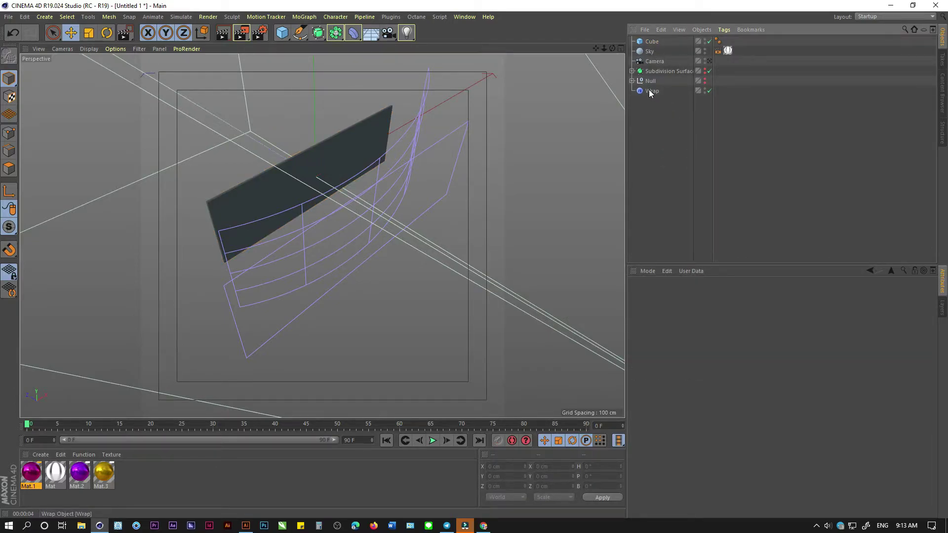
Step: Parent the Wrap deformer under the cube and fit it to the cube's size
drag(651, 91, 652, 43)
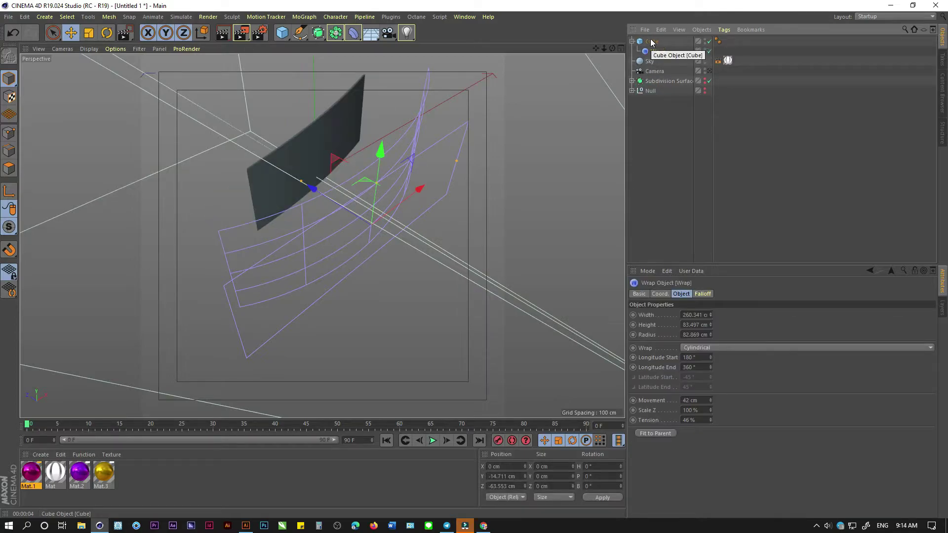
click(650, 42)
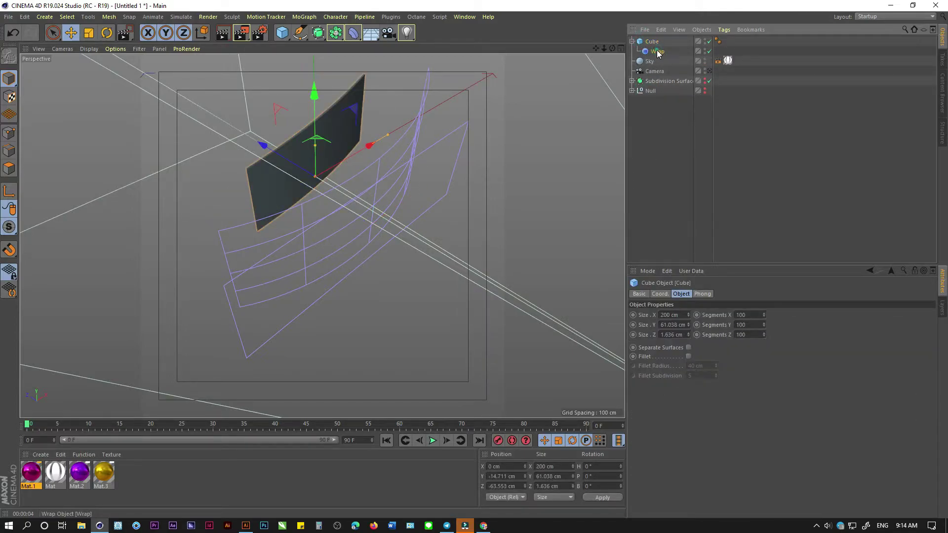
click(657, 51)
click(655, 433)
click(655, 434)
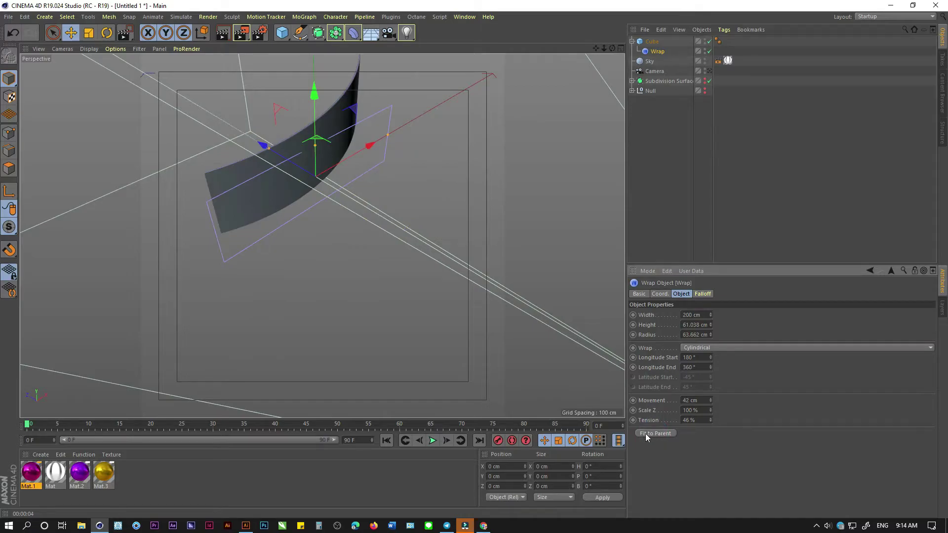
Step: Push the bent ribbon back in depth and lower it below centre
click(632, 42)
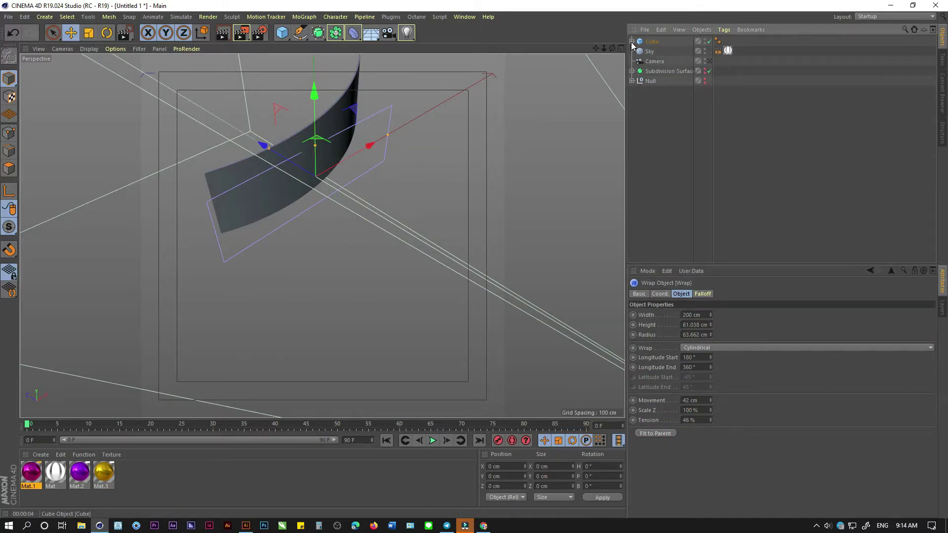
drag(263, 144, 315, 177)
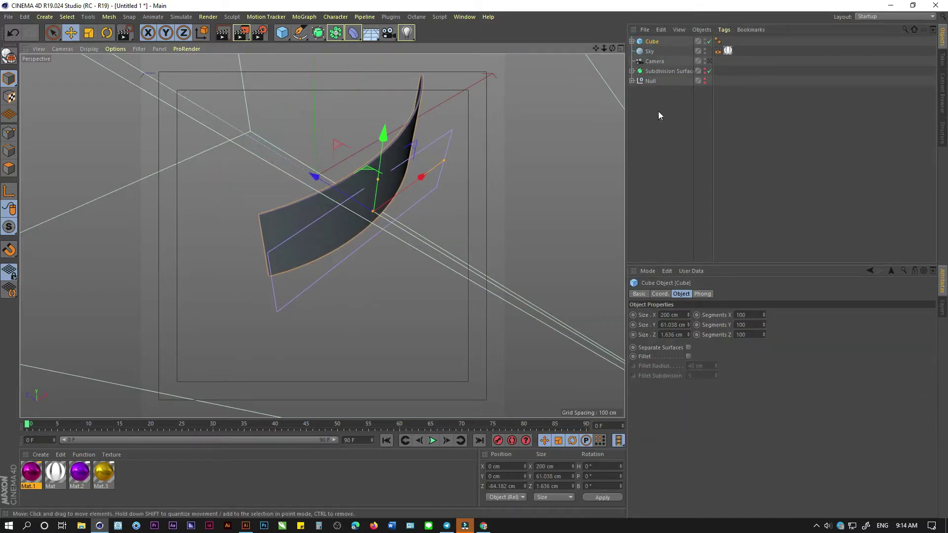
click(710, 60)
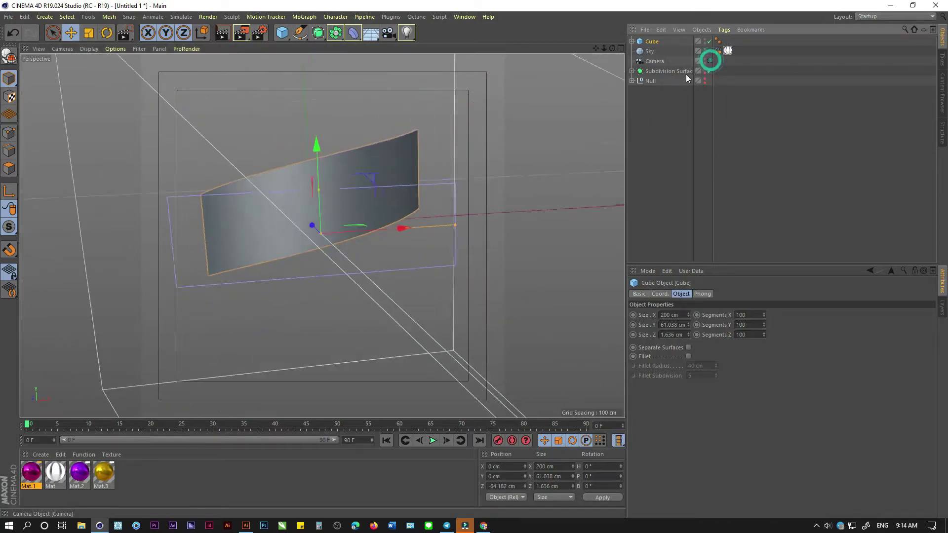
drag(325, 155, 326, 272)
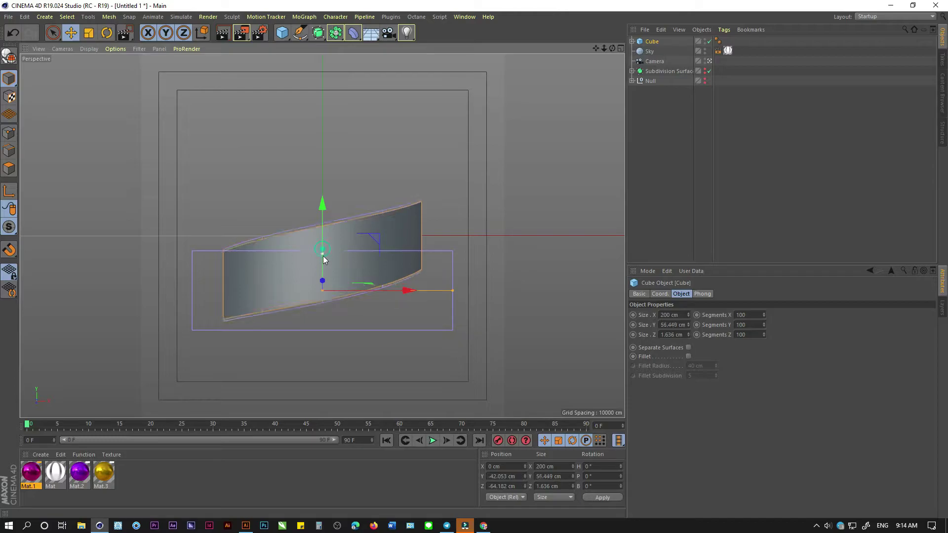
Step: Reduce the Wrap height and stretch the ribbon to about 450 cm wide
click(632, 41)
click(657, 50)
click(669, 433)
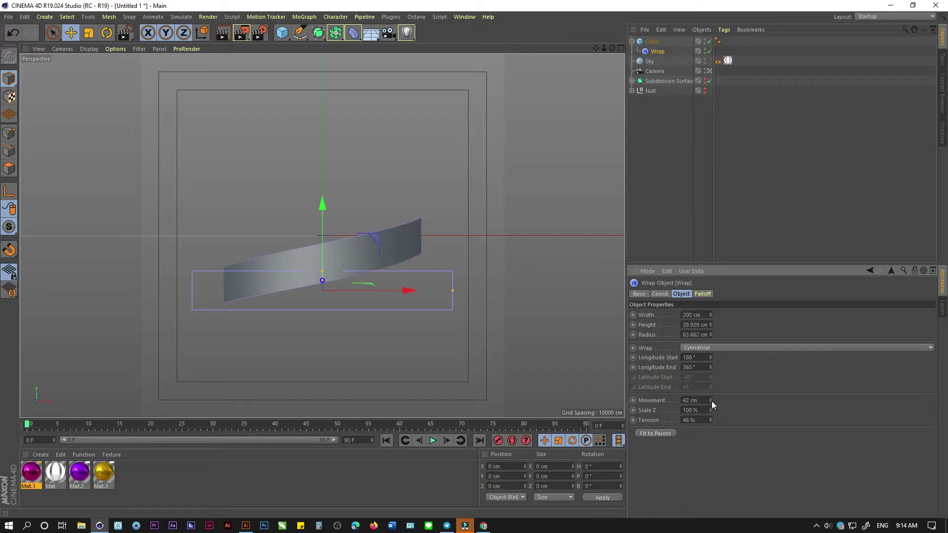
click(404, 241)
drag(454, 291, 524, 291)
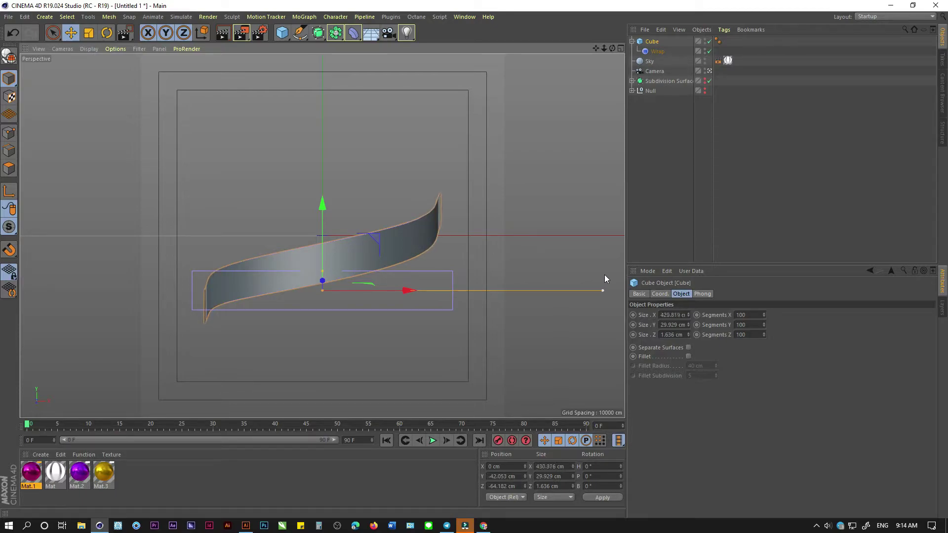
mouse_move(605, 276)
mouse_down()
mouse_move(624, 270)
mouse_move(615, 268)
mouse_up()
Step: Duplicate Mat.1 and make its colour and reflectance layer colour red
ctrl+drag(39, 476, 55, 474)
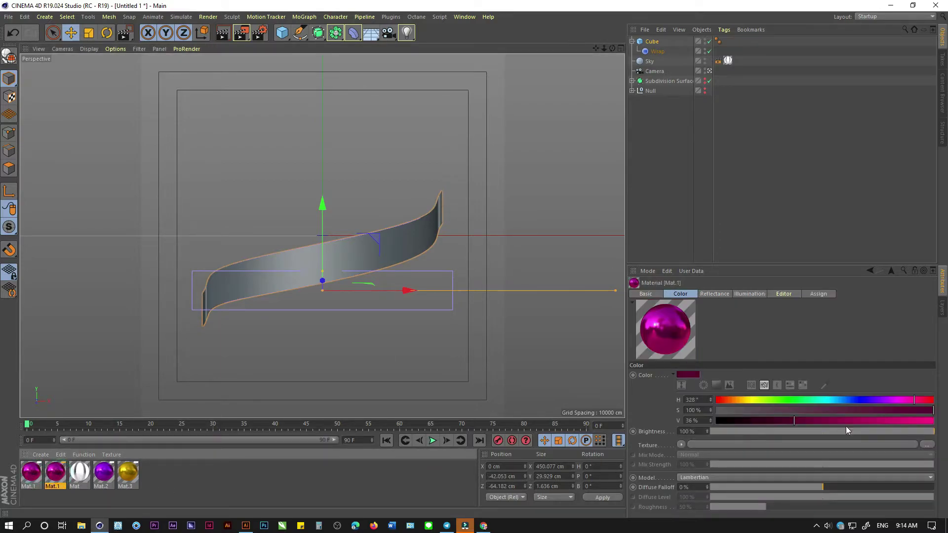
drag(730, 403, 680, 425)
click(711, 295)
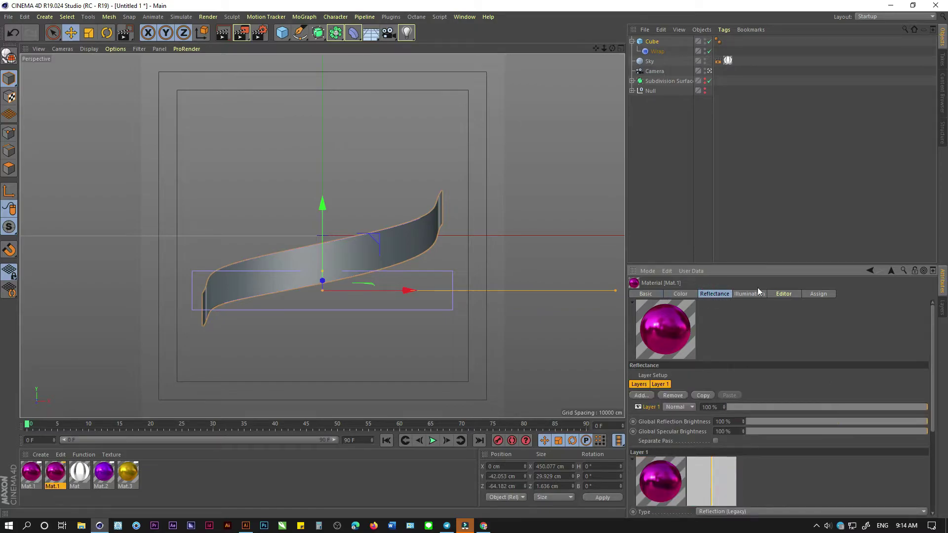
drag(744, 264, 744, 143)
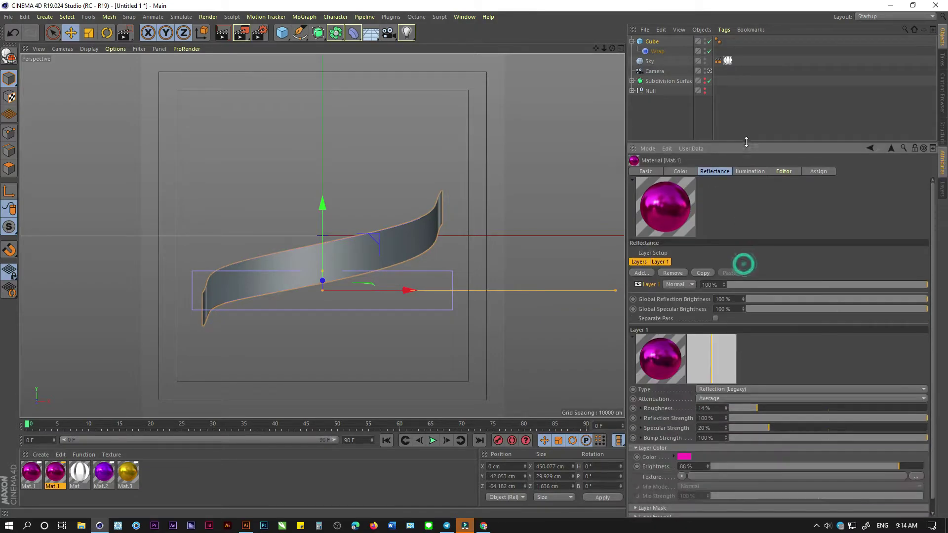
click(685, 454)
click(650, 453)
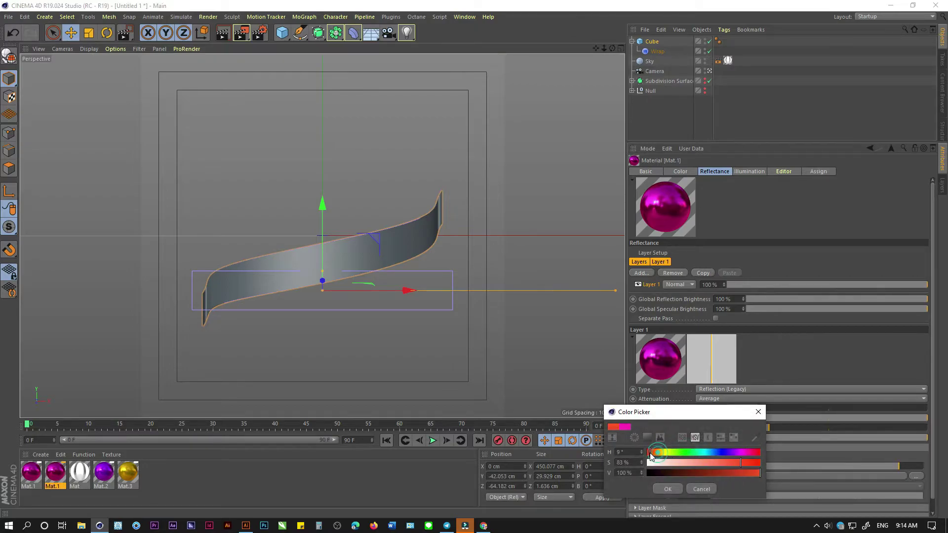
click(671, 489)
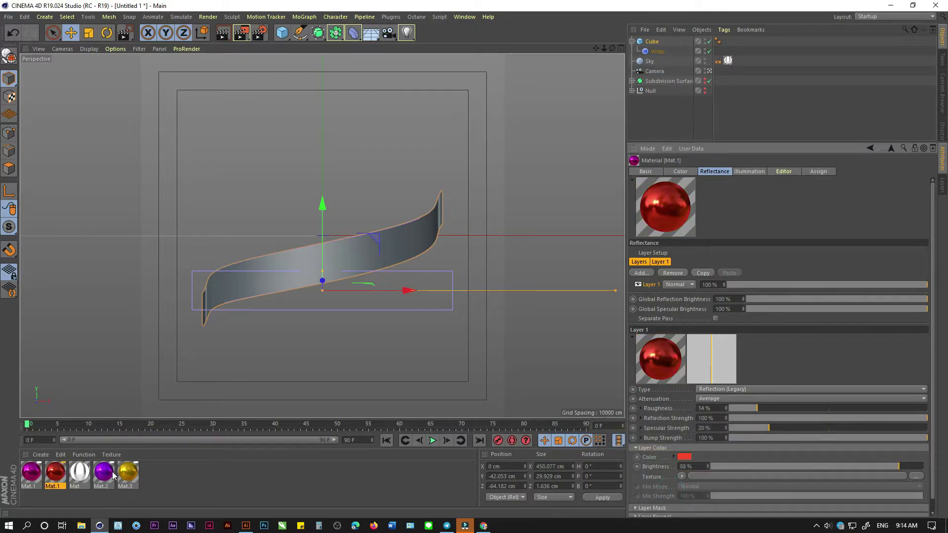
Step: Apply the red material to the ribbon and render a region preview over it
drag(56, 474, 402, 247)
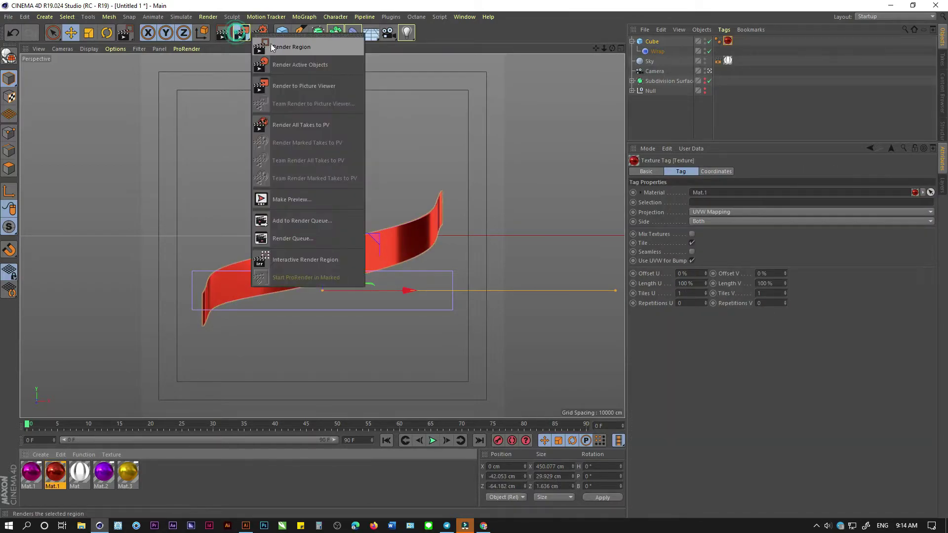
drag(242, 33, 297, 64)
drag(317, 159, 491, 363)
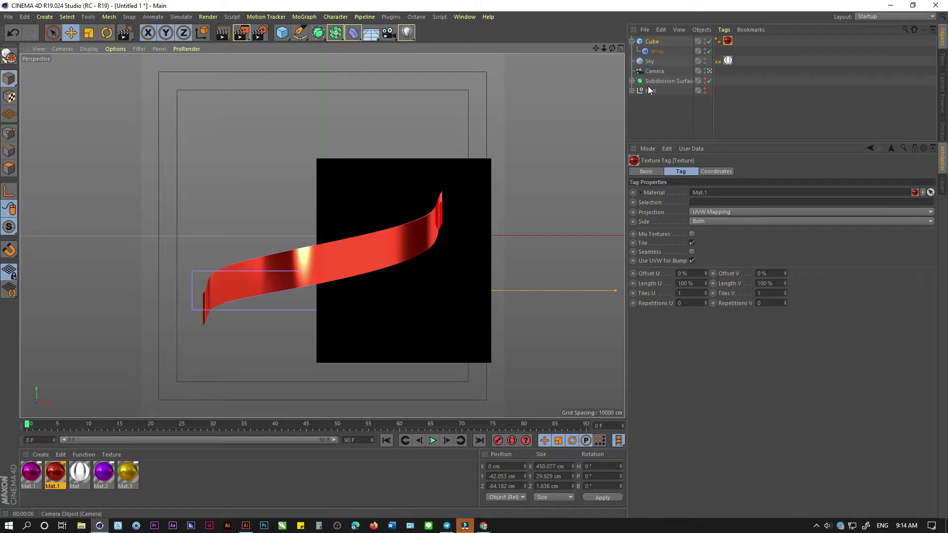
Step: Select the Sky, change its bank rotation, and test-render the ribbon area
click(648, 62)
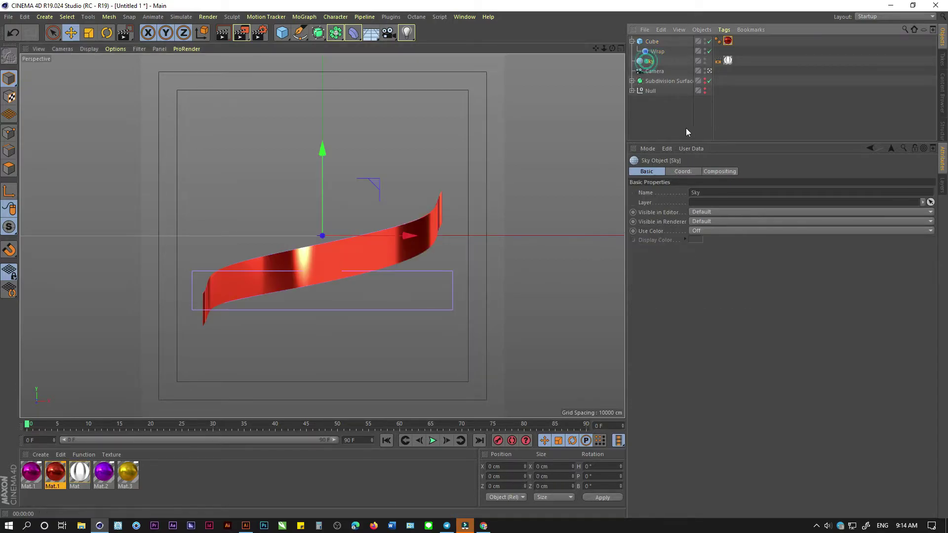
click(683, 171)
drag(800, 213, 800, 192)
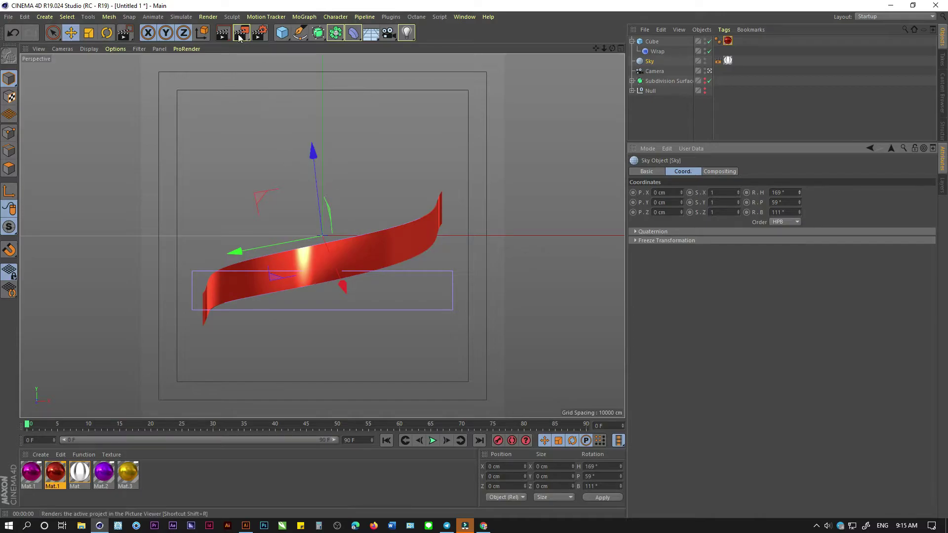
drag(241, 32, 242, 35)
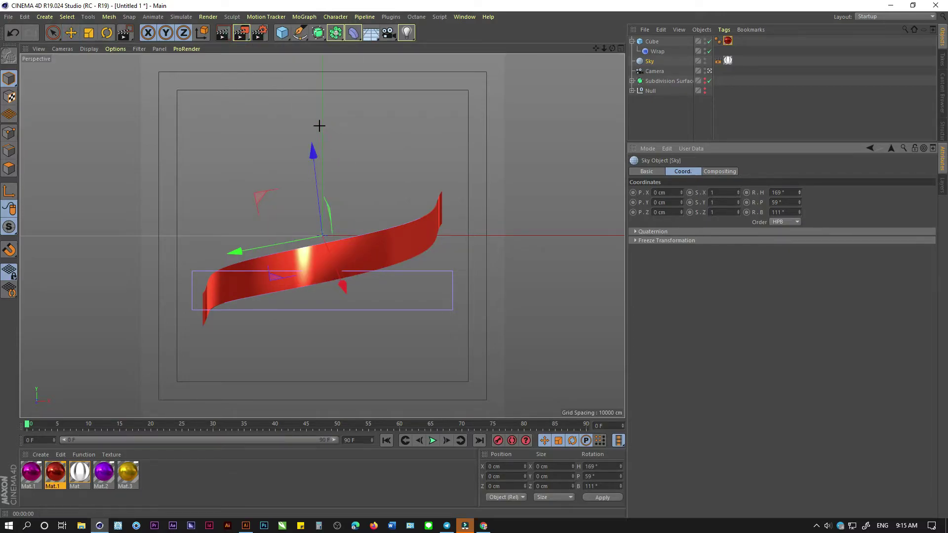
drag(319, 126, 466, 334)
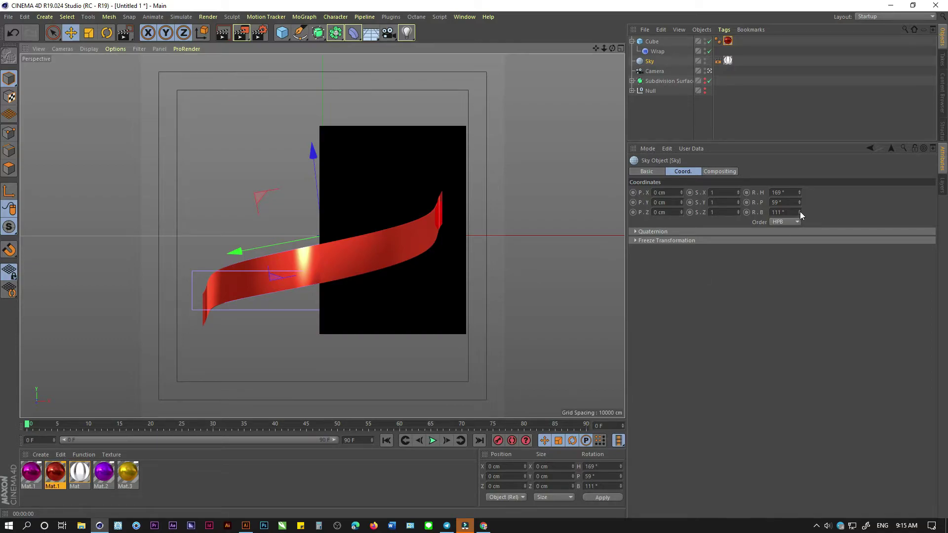
Step: Set the Sky to heading 32° and bank 79°, re-render, and unhide the heart
mouse_move(800, 212)
mouse_down()
mouse_move(802, 221)
mouse_move(800, 184)
mouse_up()
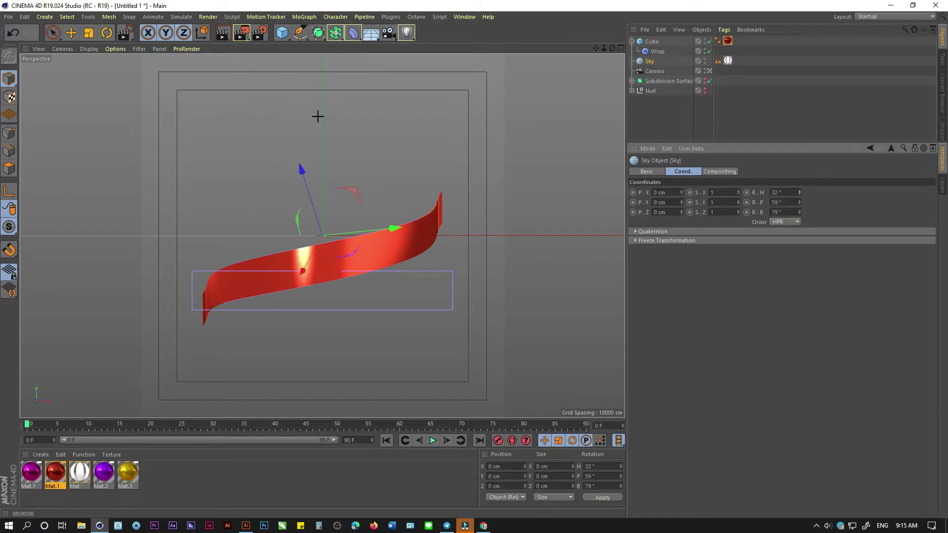
mouse_move(317, 116)
mouse_down()
mouse_move(396, 297)
mouse_move(477, 325)
mouse_up()
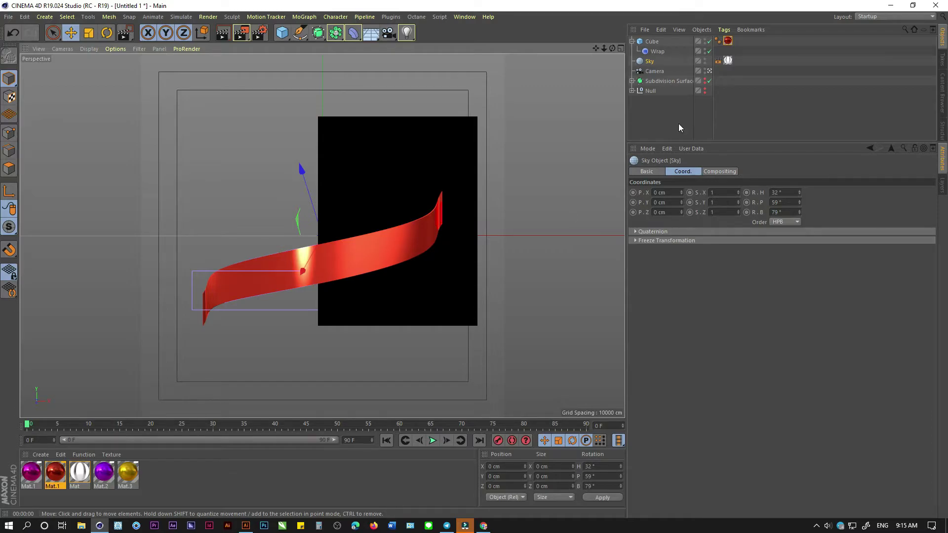
click(705, 79)
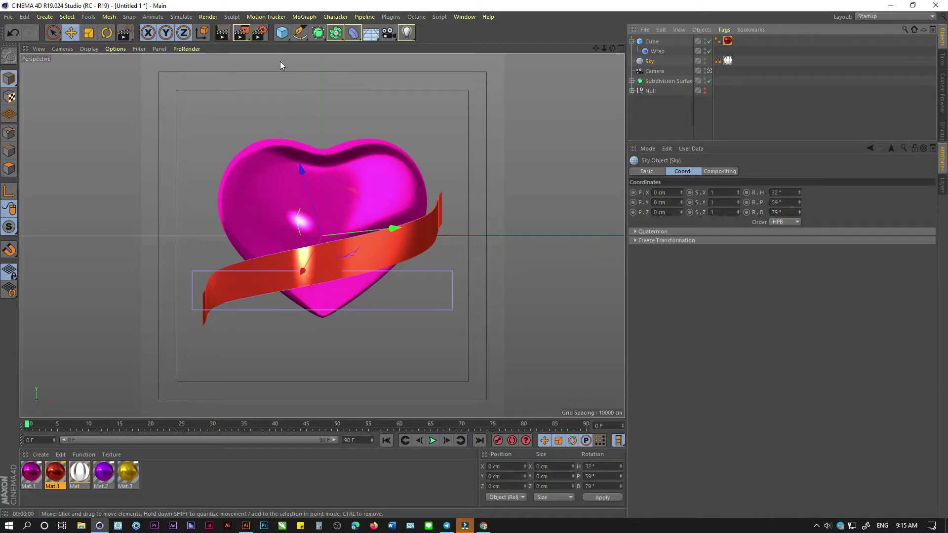
Step: Preview the heart with an Interactive Render Region, then show and select the title Null
drag(241, 32, 277, 148)
mouse_move(324, 110)
mouse_down()
mouse_move(437, 357)
mouse_move(486, 397)
mouse_up()
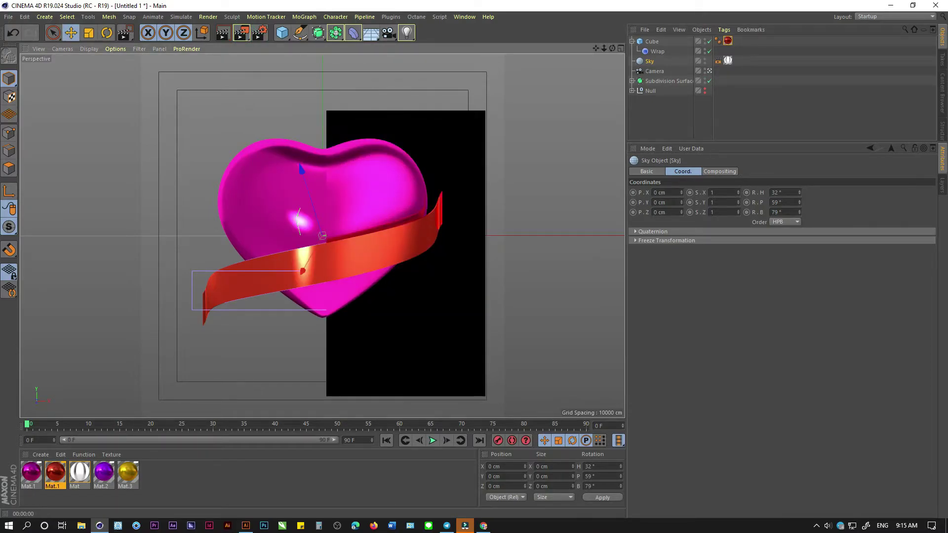
click(482, 241)
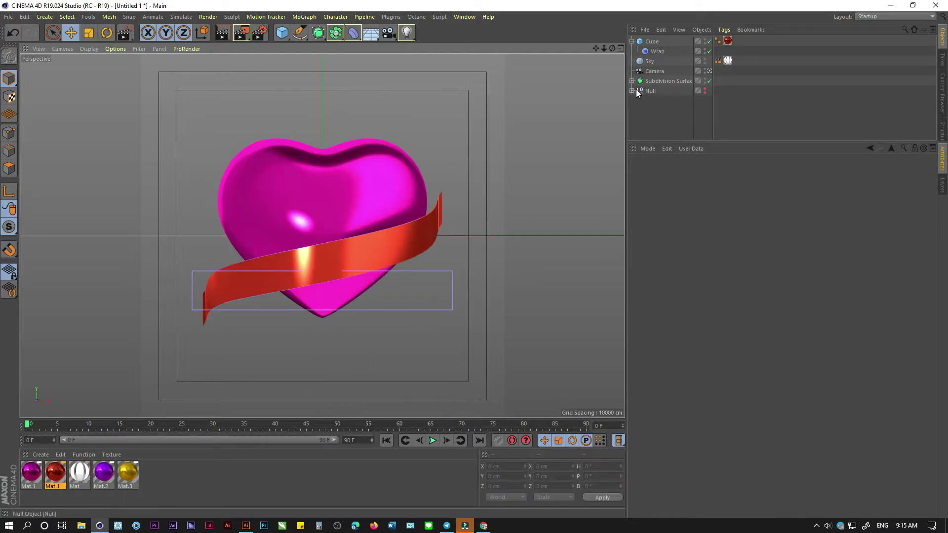
click(704, 90)
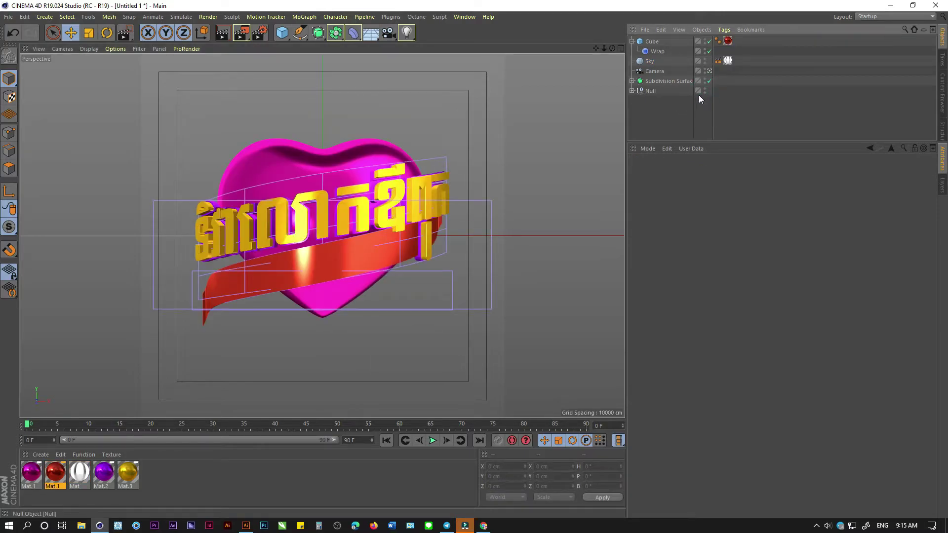
click(651, 90)
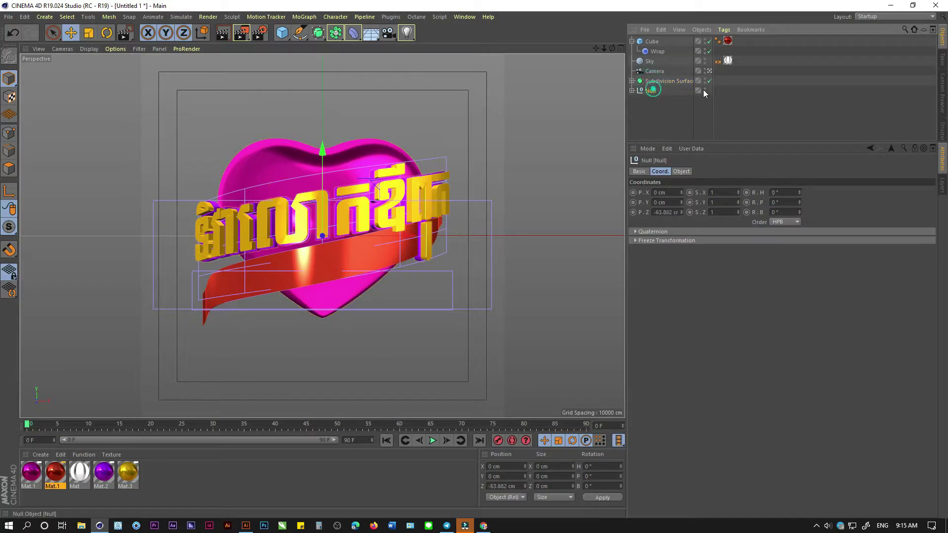
Step: Orbit to check the title's depth, return to Camera view, and delete from the ribbon cube
click(710, 71)
mouse_move(408, 211)
alt+mouse_down()
mouse_move(325, 199)
mouse_move(324, 181)
mouse_move(331, 188)
alt+mouse_up()
key(e)
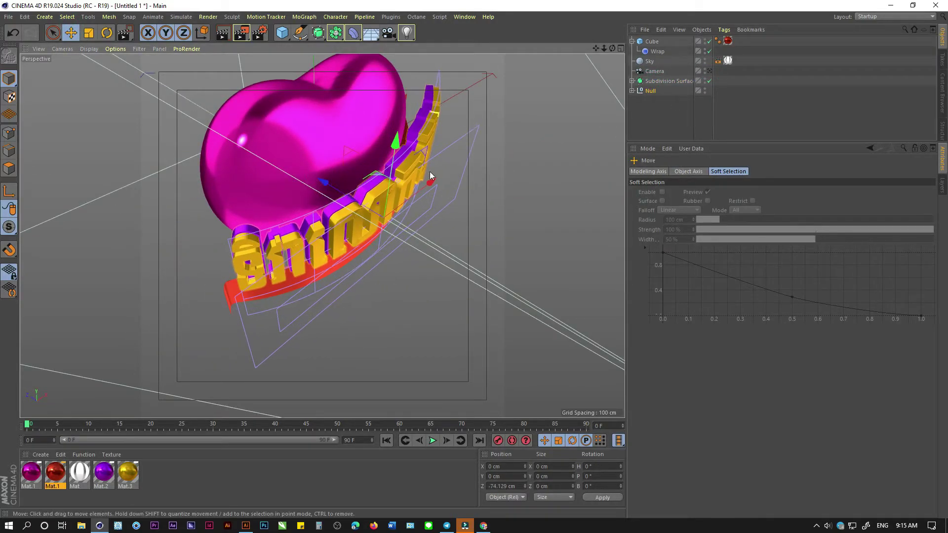
click(710, 71)
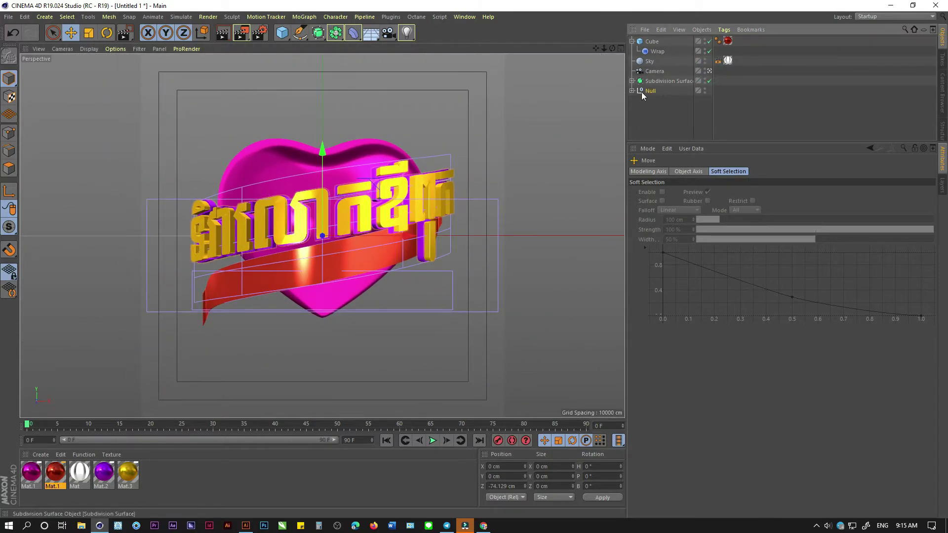
click(652, 51)
key(Delete)
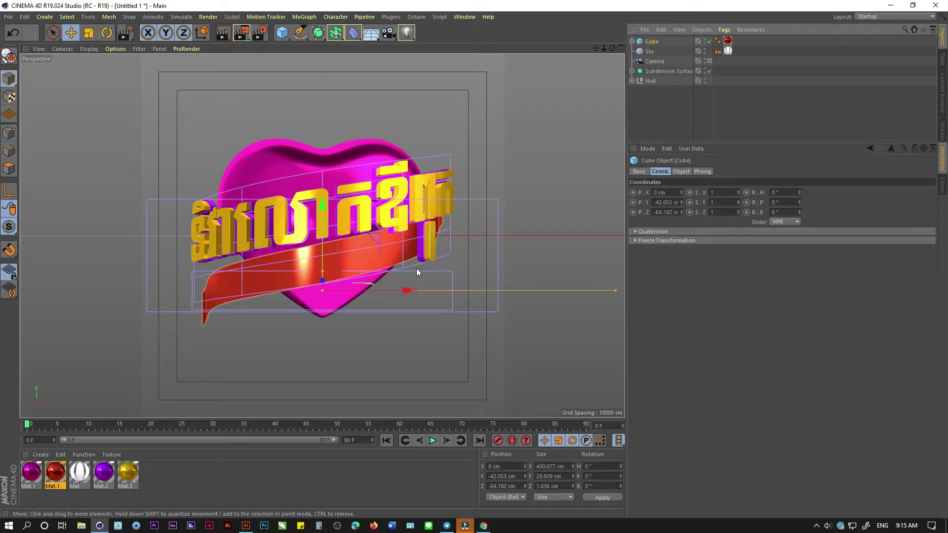
Step: Lower the ribbon, scale it to about 80% (360 cm wide) and raise its height to 34.5 cm
drag(325, 207, 326, 218)
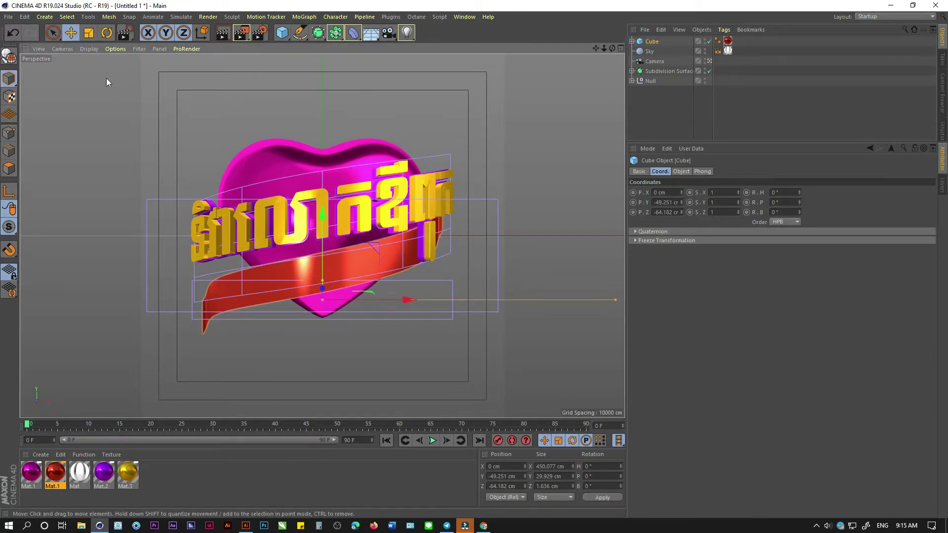
key(t)
drag(496, 137, 419, 169)
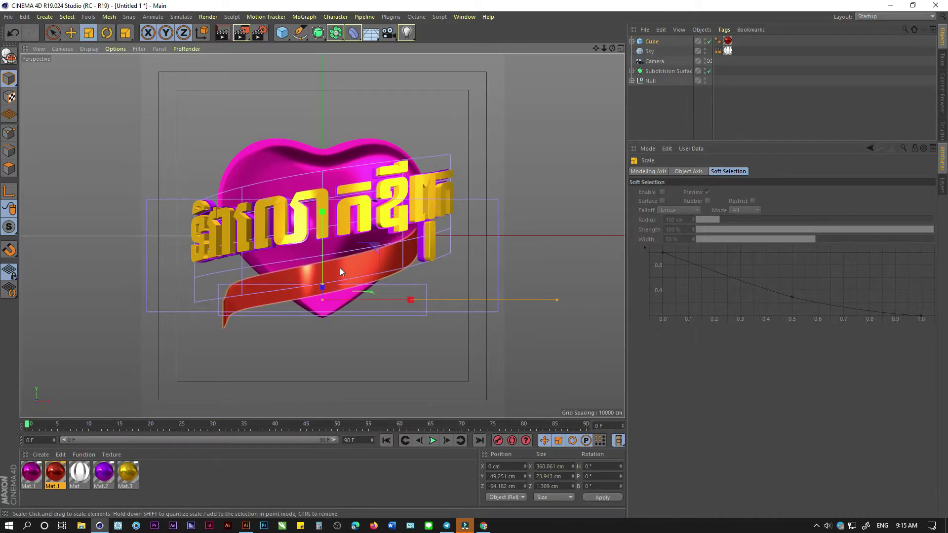
click(70, 33)
click(326, 339)
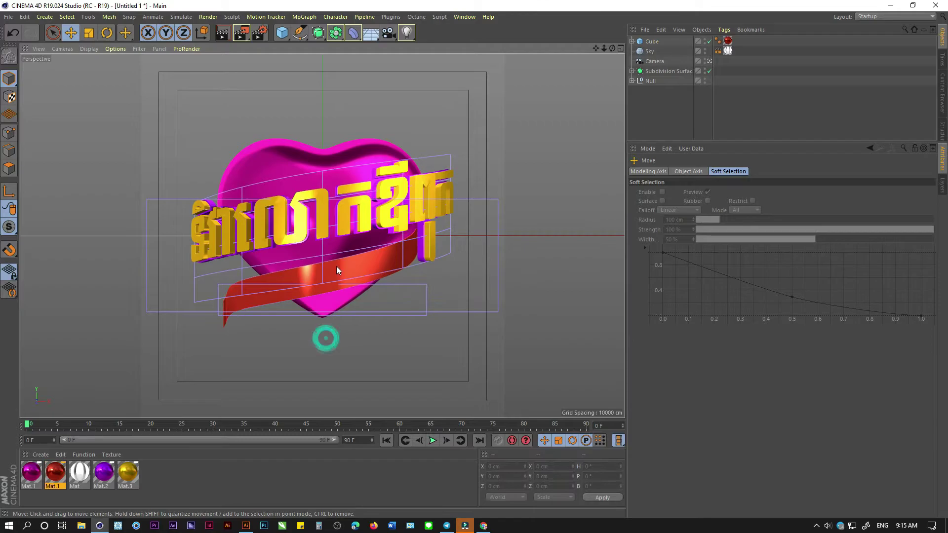
click(328, 266)
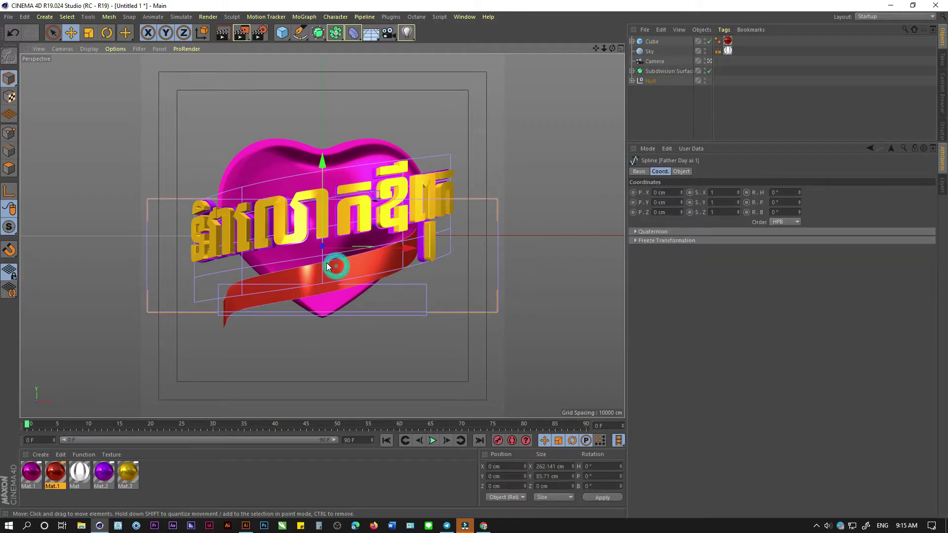
click(652, 42)
drag(322, 285, 321, 278)
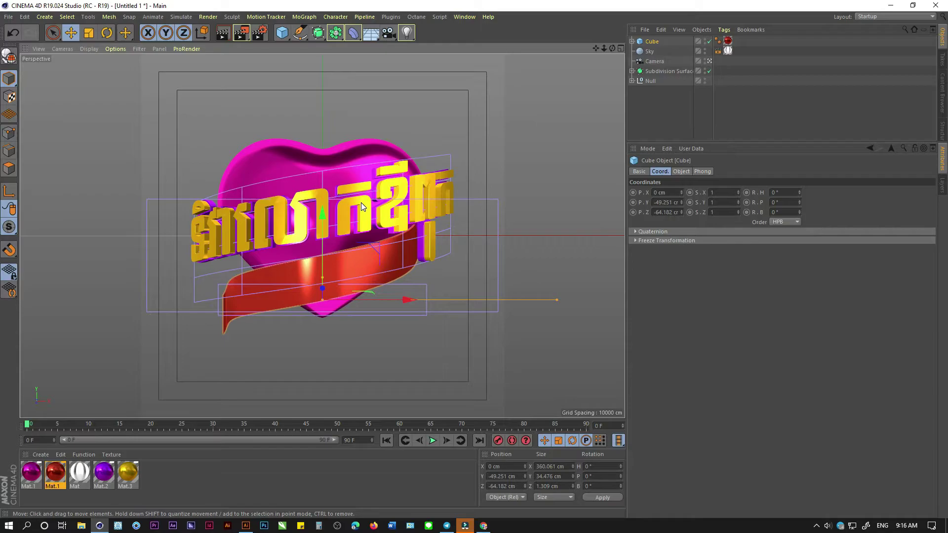
Step: Darken the purple Mat.2 colour's V value from 53% down to 42%
double_click(104, 473)
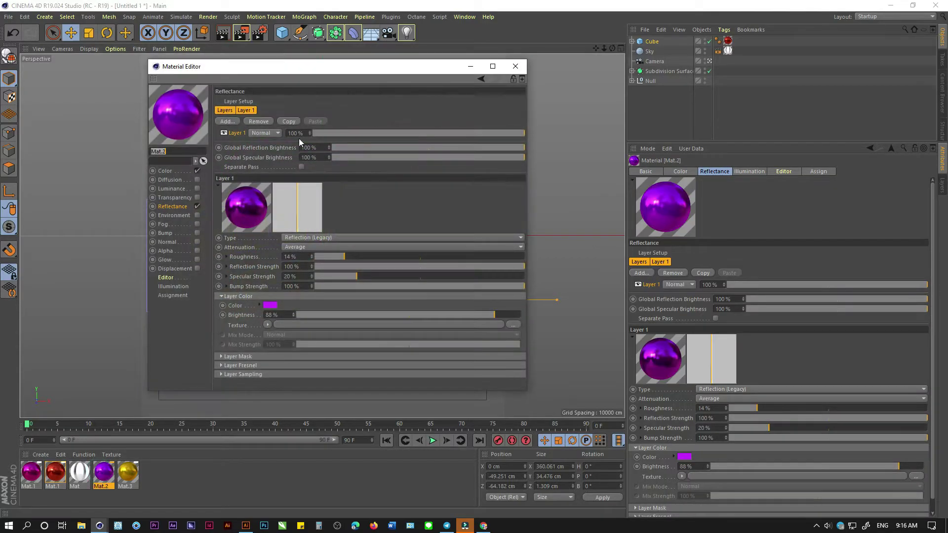
drag(283, 74, 523, 97)
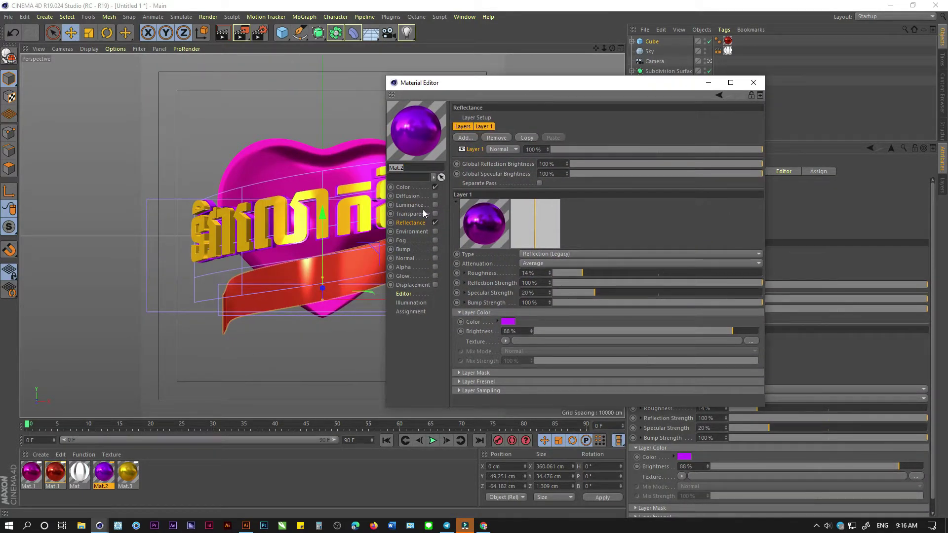
click(415, 188)
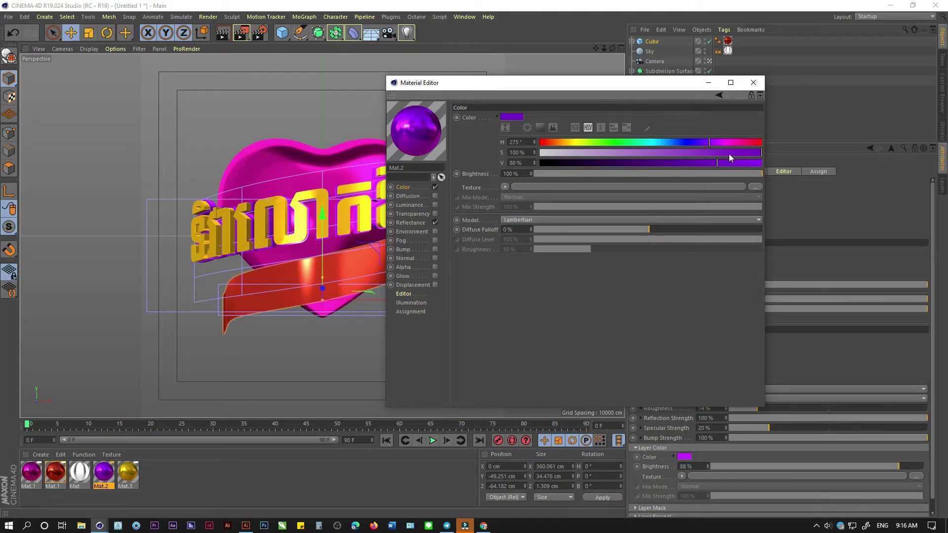
drag(715, 161, 657, 167)
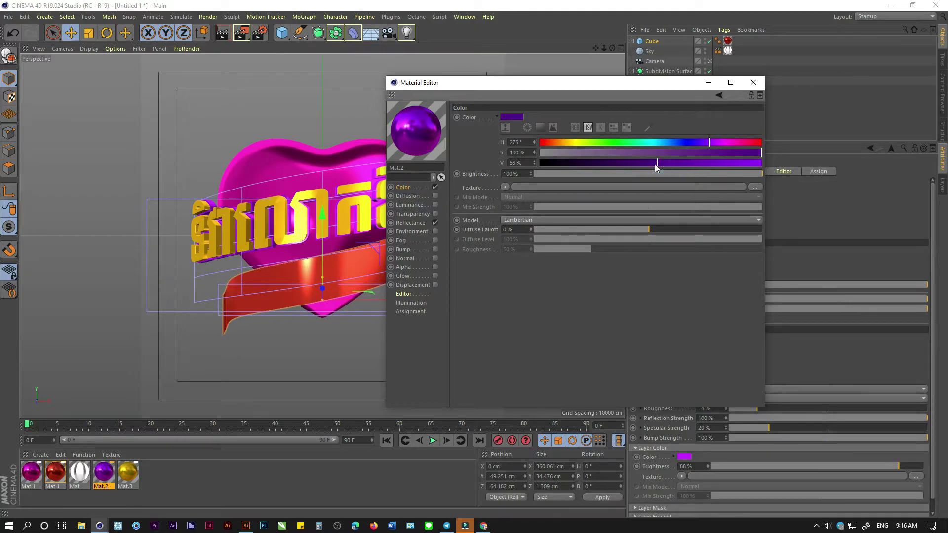
drag(656, 168, 632, 167)
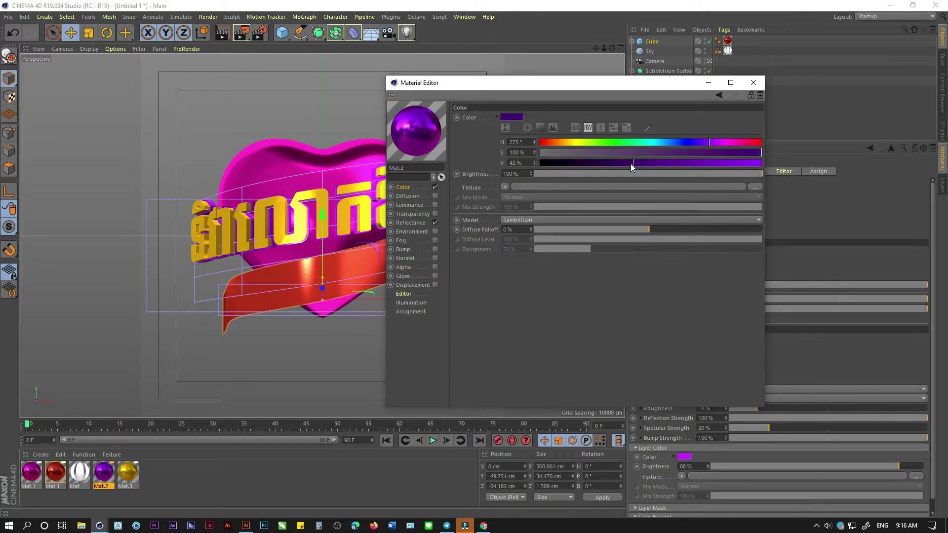
drag(499, 84, 643, 89)
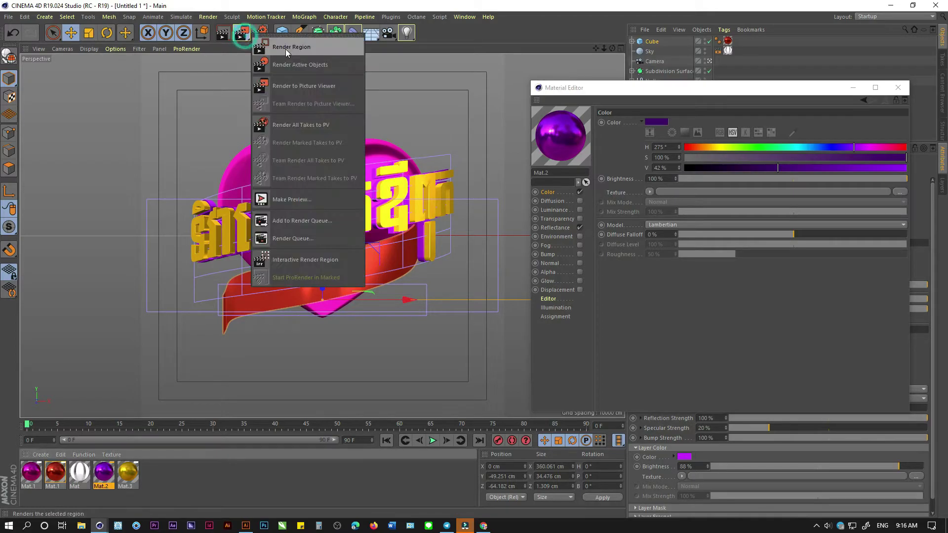
Step: Test-render a region over the heart, title and ribbon, then clear it
drag(241, 33, 269, 43)
drag(322, 126, 470, 344)
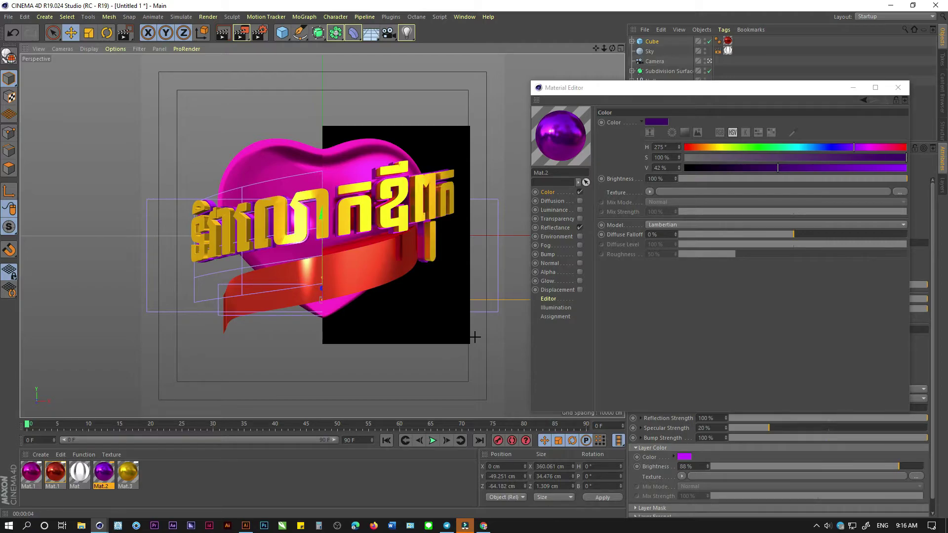
click(440, 254)
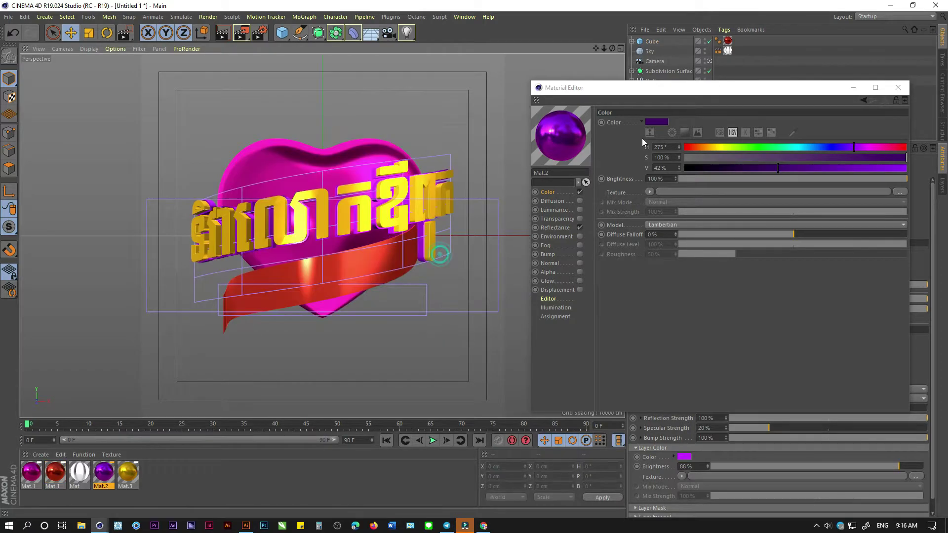
Step: Close the Material Editor and push both title text bands further back in depth
click(897, 89)
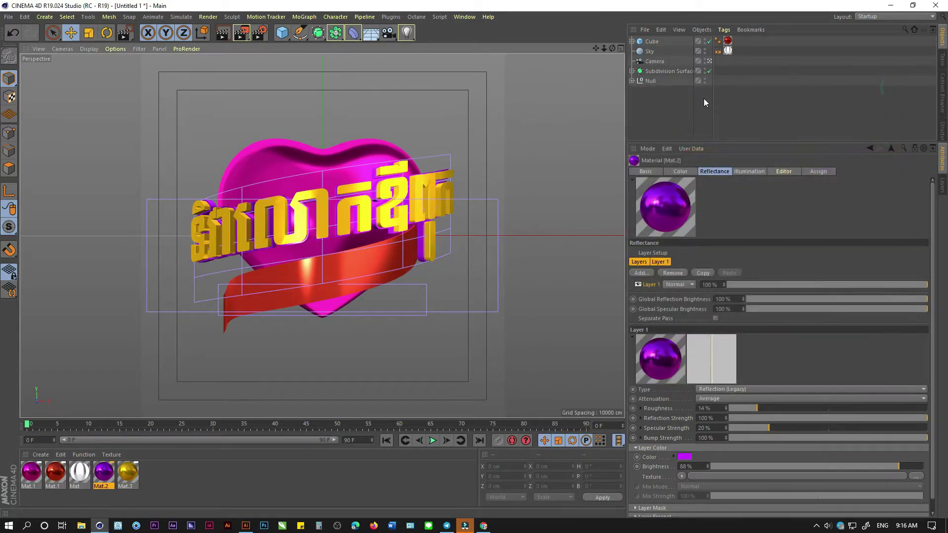
alt+drag(316, 222, 396, 231)
scroll(370, 179, up, 3)
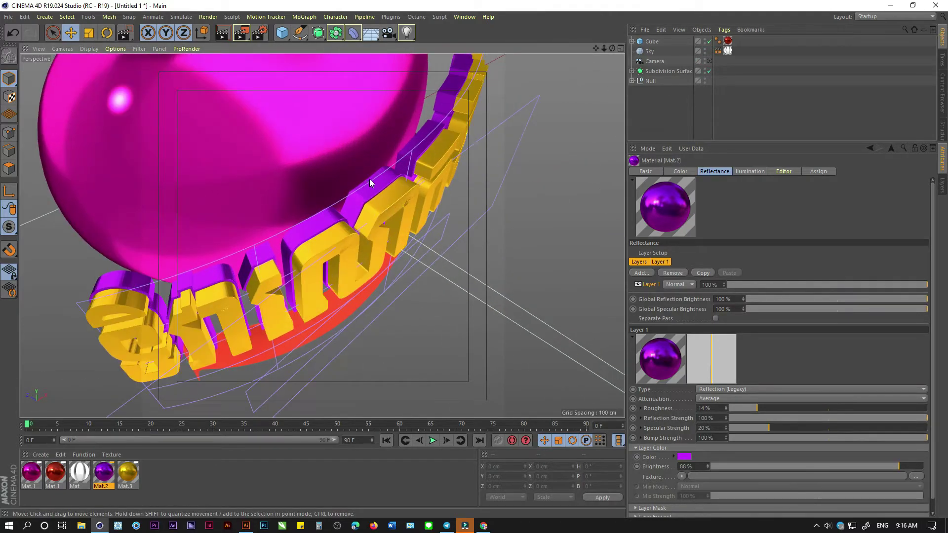
scroll(372, 171, up, 3)
scroll(390, 218, up, 3)
scroll(387, 206, up, 2)
click(388, 207)
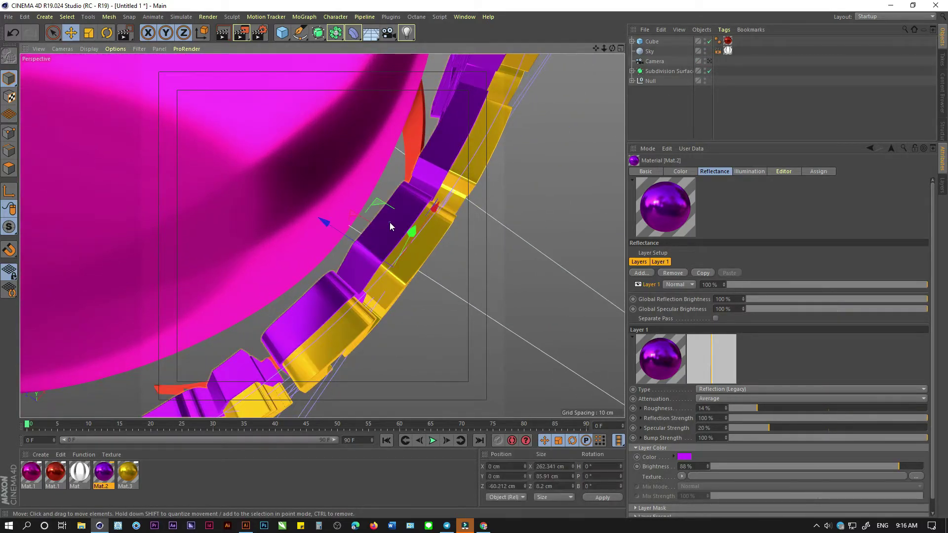
shift+click(417, 248)
drag(273, 188, 289, 204)
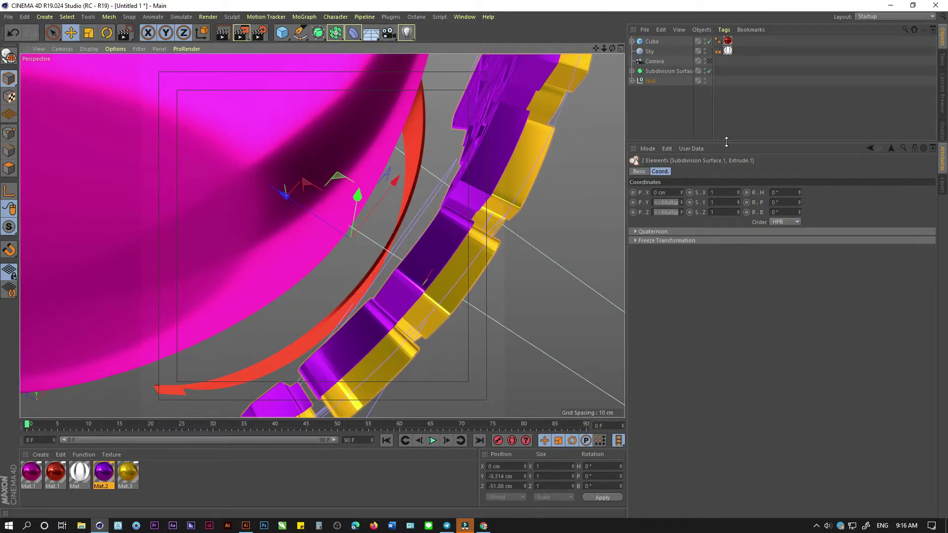
Step: Give both title extrusions 1 cm start and end fillet caps with Create Single Object enabled
click(632, 80)
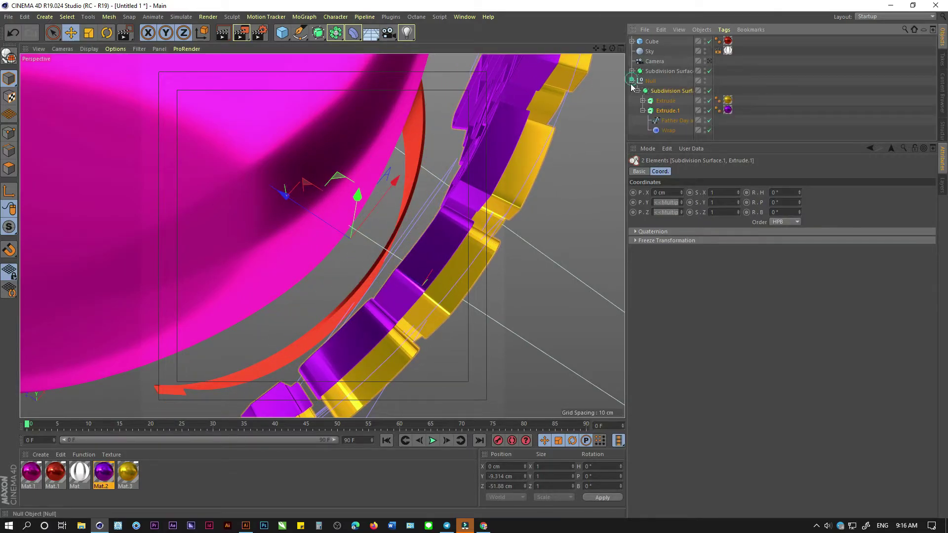
shift+click(651, 101)
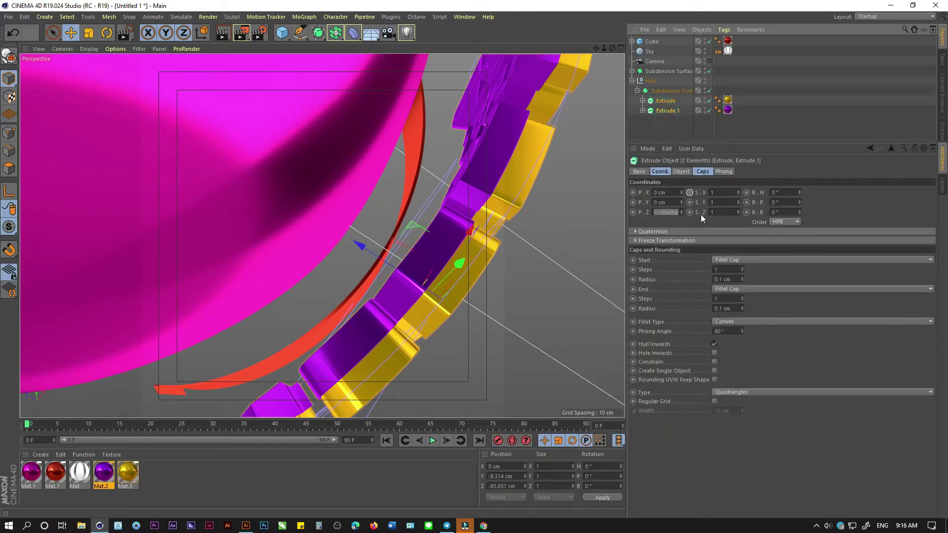
click(702, 171)
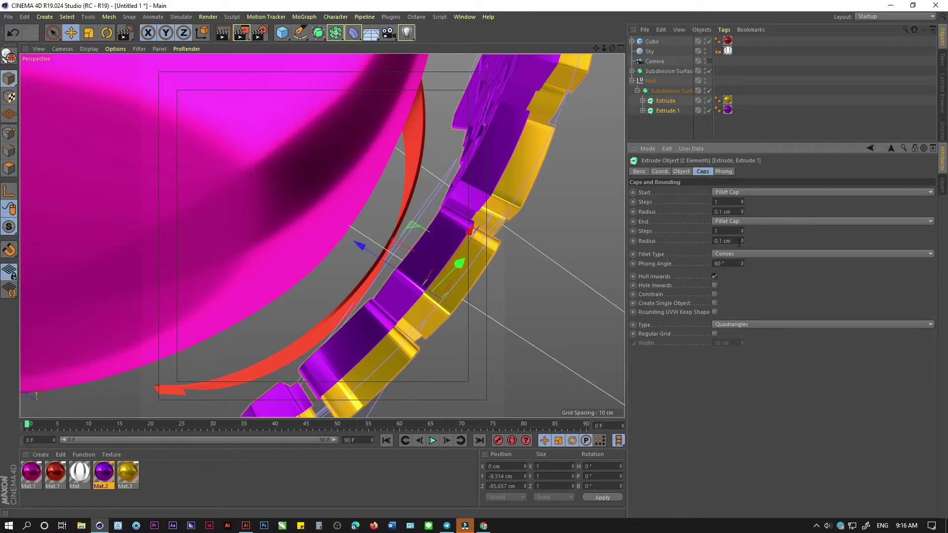
text(1)
click(728, 212)
text(1)
key(Return)
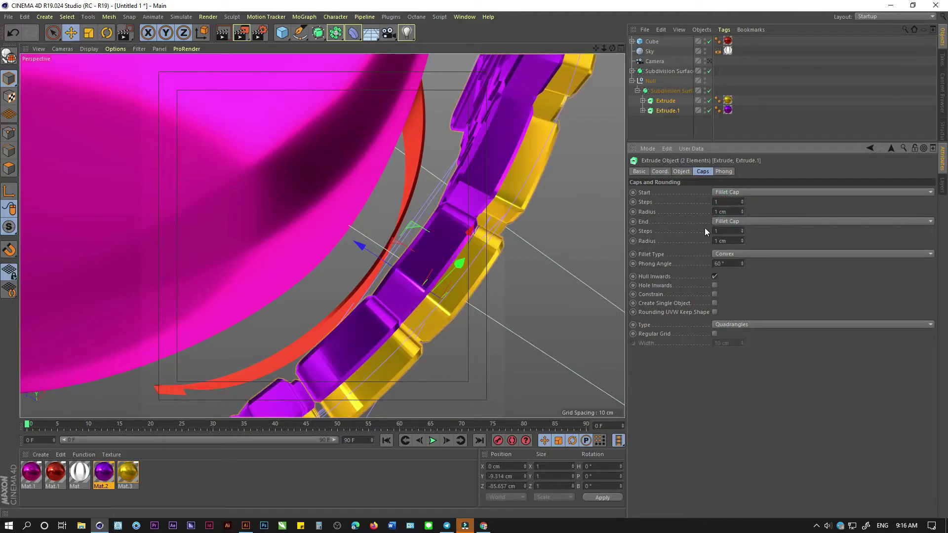
click(715, 302)
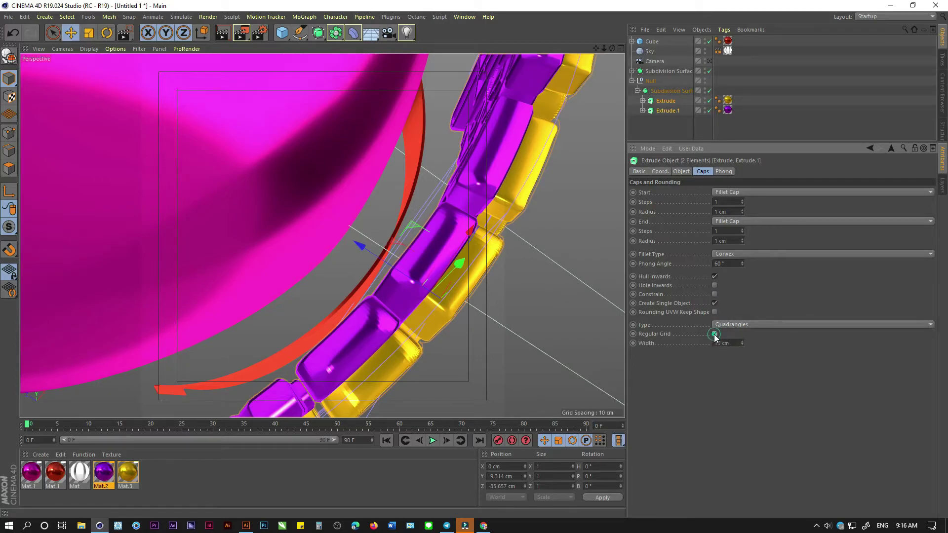
mouse_move(493, 315)
alt+mouse_down()
mouse_move(428, 212)
mouse_move(480, 190)
mouse_move(484, 173)
mouse_move(438, 198)
mouse_move(553, 247)
mouse_move(555, 207)
mouse_move(481, 178)
mouse_move(481, 160)
mouse_move(481, 174)
alt+mouse_up()
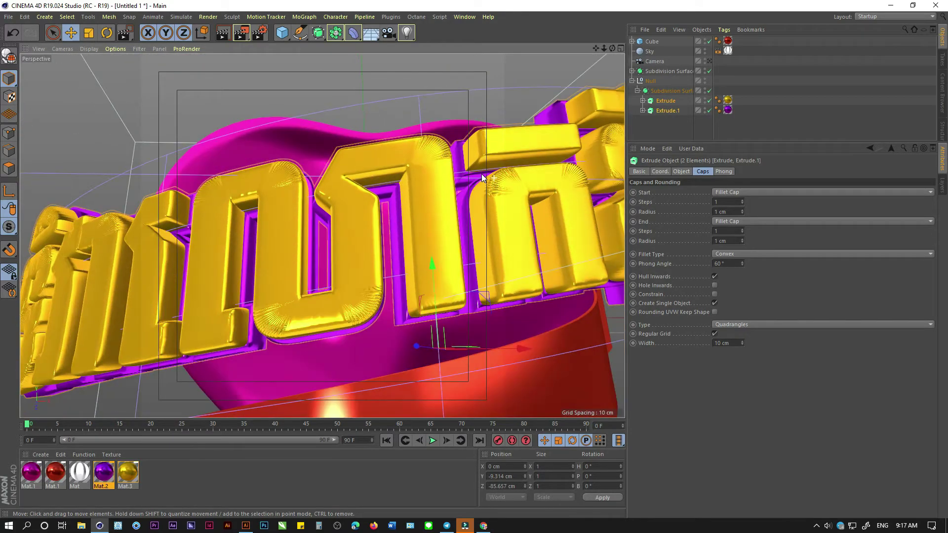
Step: Start an interactive camera render and raise both title Wrap deformers' tension to about 52%
click(710, 60)
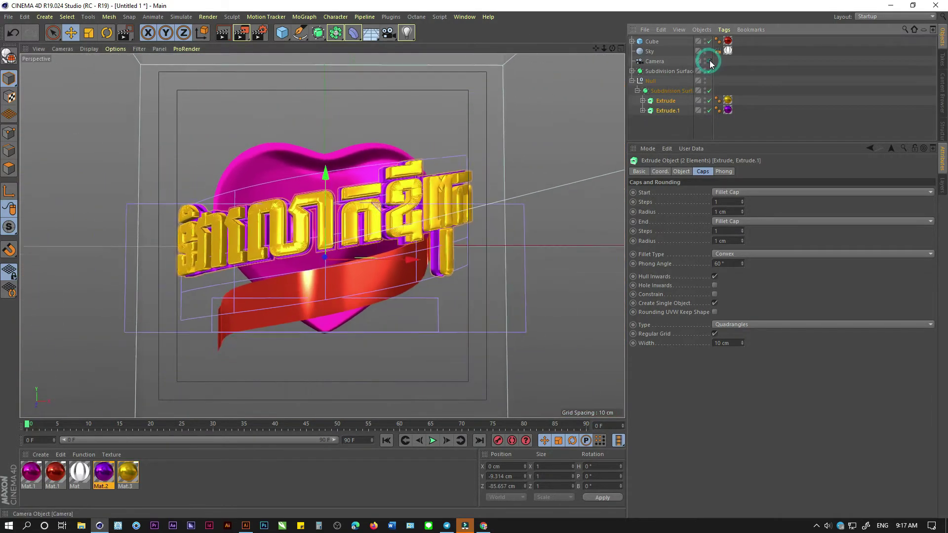
click(224, 33)
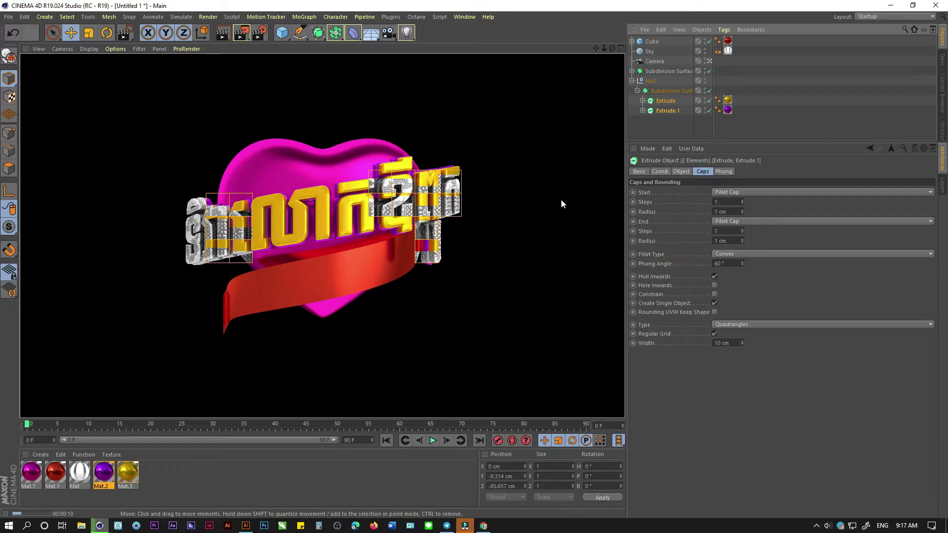
click(643, 100)
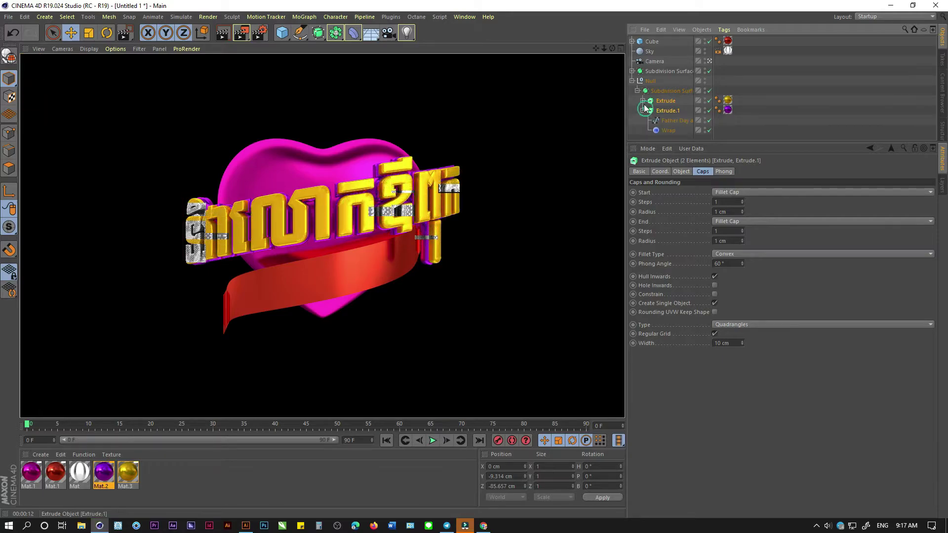
click(643, 130)
drag(667, 142, 667, 191)
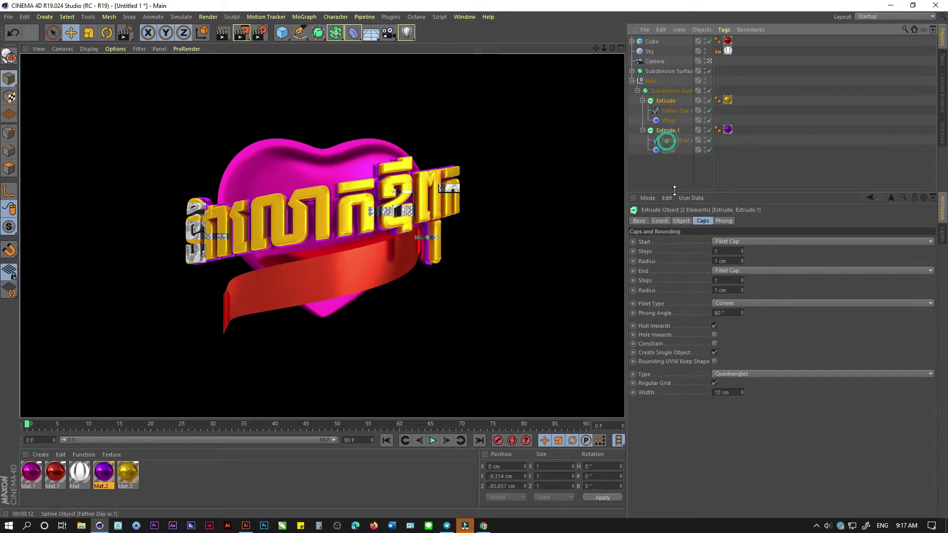
click(669, 150)
ctrl+click(667, 121)
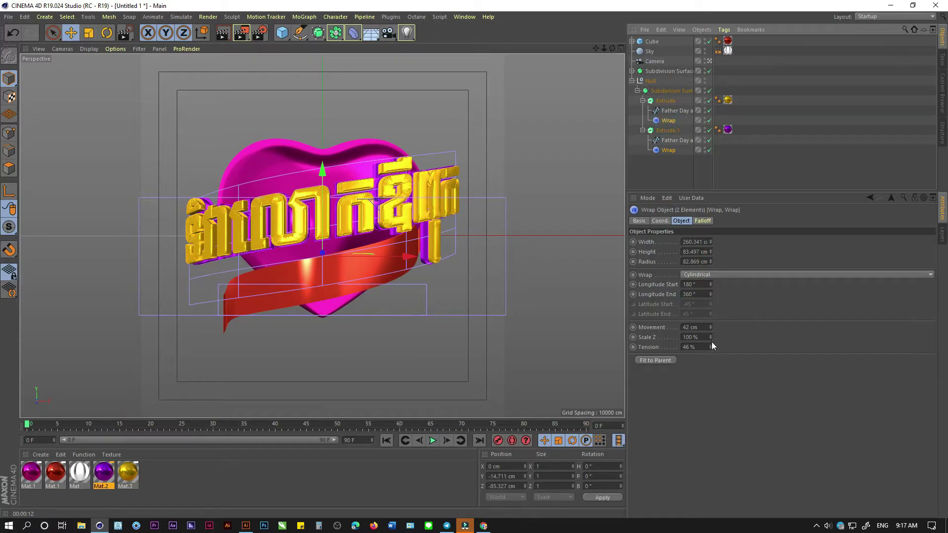
drag(710, 347, 710, 341)
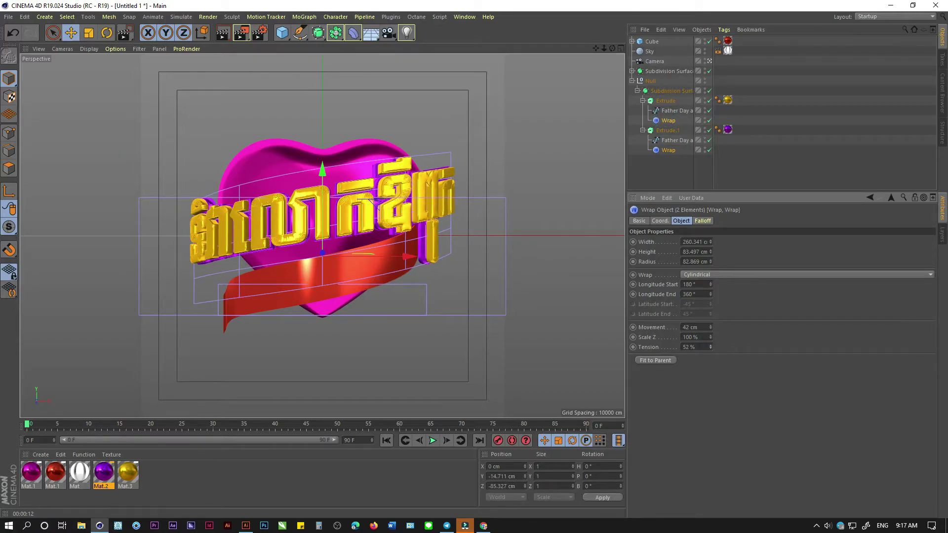
Step: Scale the title's Subdivision Surface group down to about 95% (202.7 × 78.6 cm)
click(638, 91)
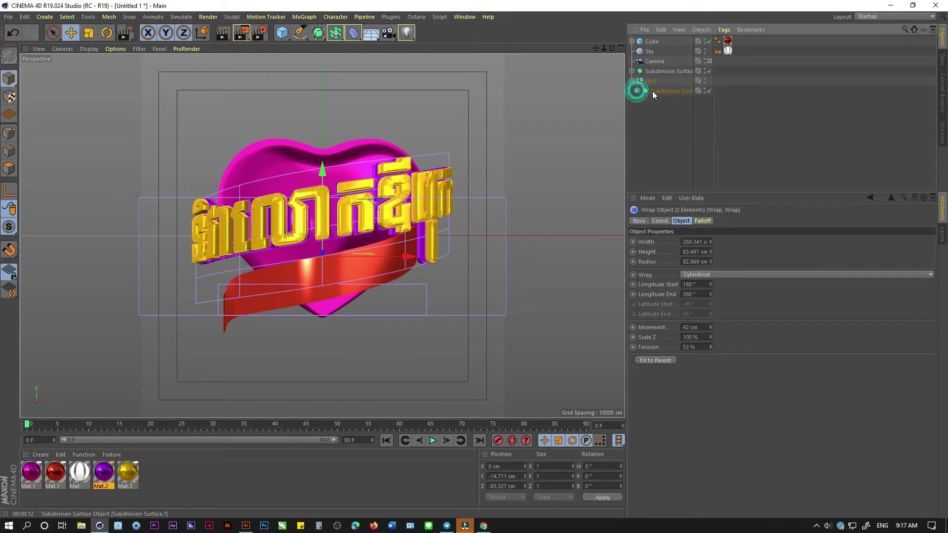
click(89, 32)
drag(484, 111, 458, 130)
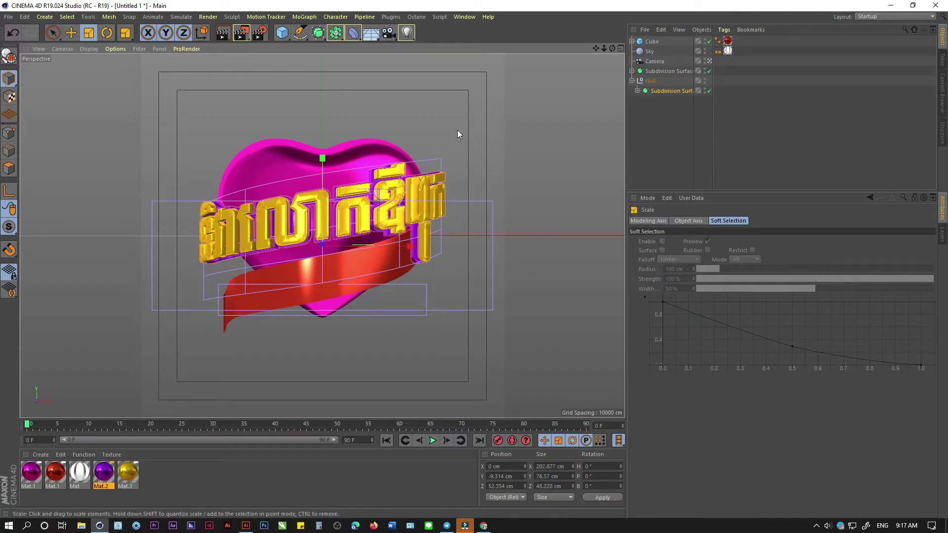
click(69, 33)
click(351, 325)
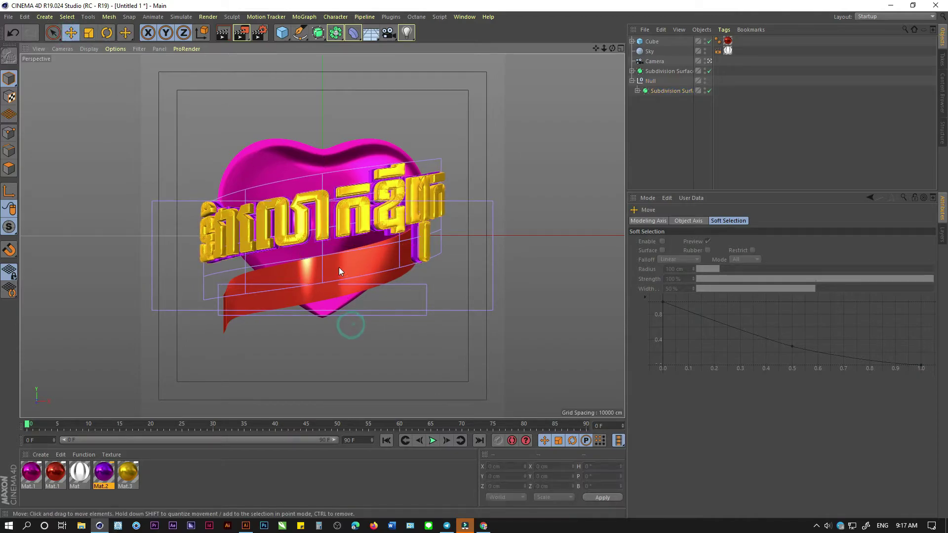
click(338, 269)
click(637, 92)
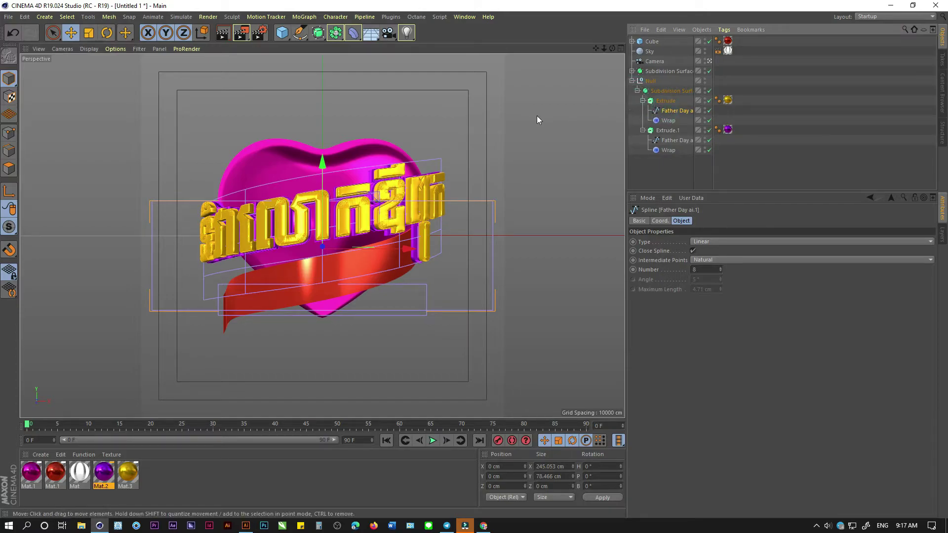
Step: Parent a Wrap to the ribbon Cube, widen it to about 383 cm, tension 45%, less movement
ctrl+drag(633, 62, 652, 42)
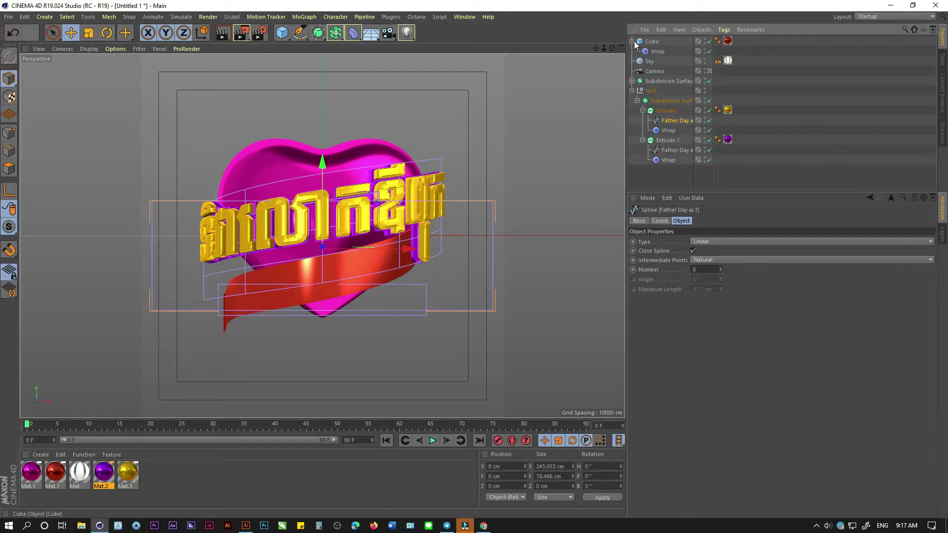
click(652, 42)
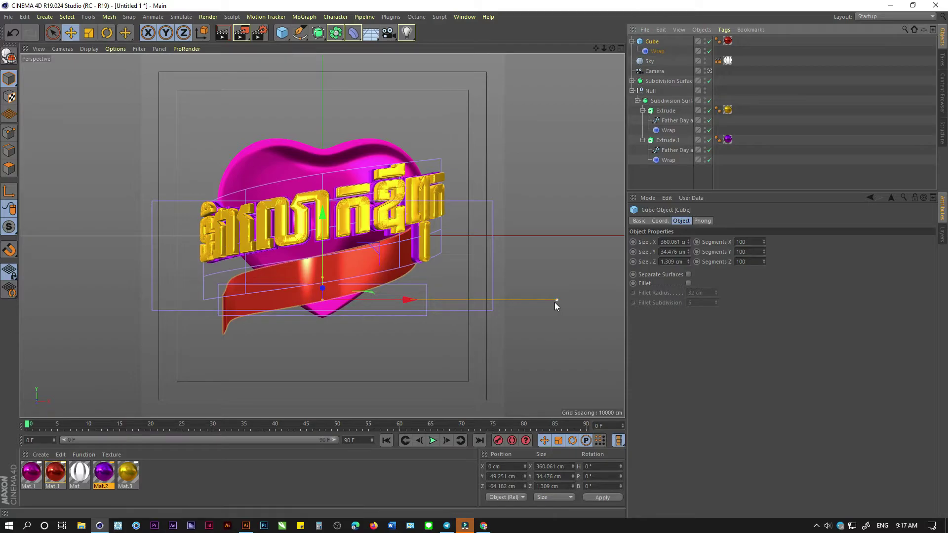
drag(556, 301, 572, 301)
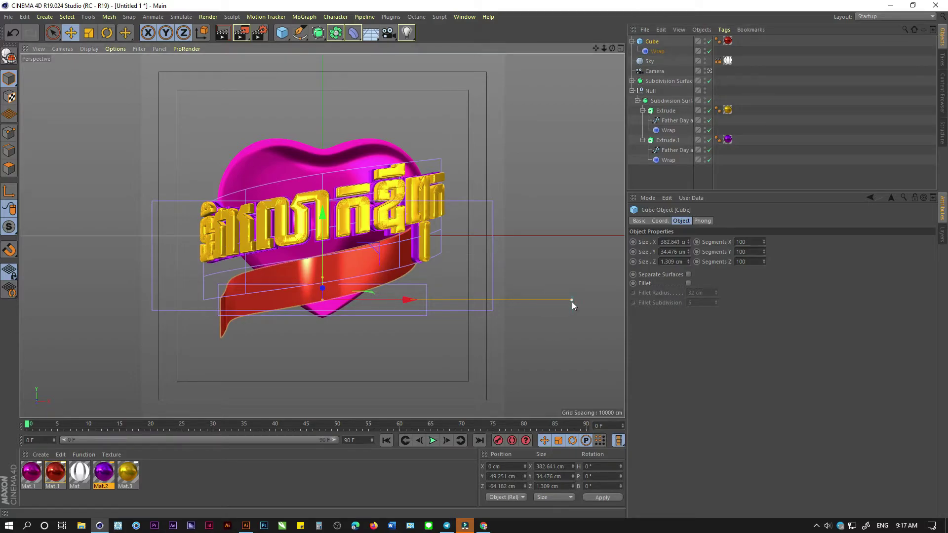
click(656, 51)
click(711, 349)
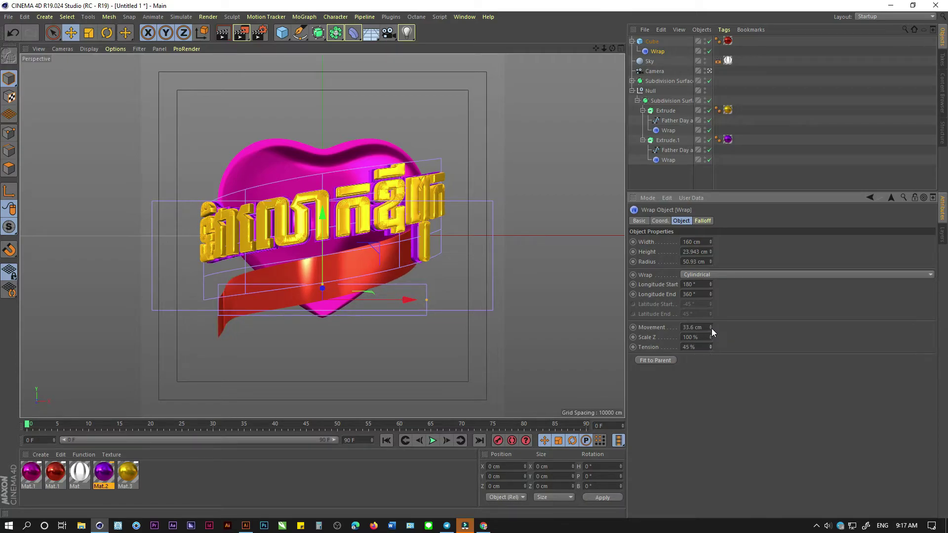
drag(712, 328, 710, 341)
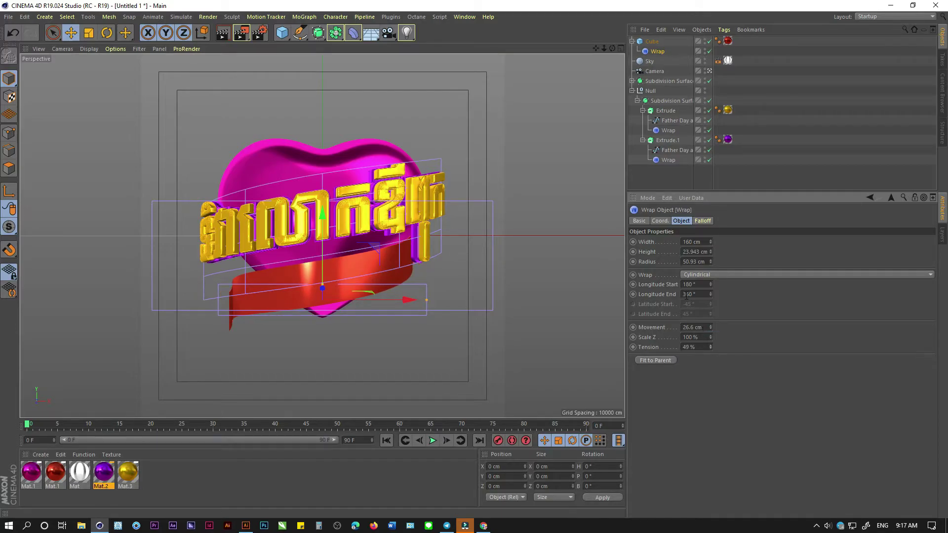
Step: Raise and thin the ribbon, then Ctrl-drag a copy up to Y 54.176 cm
click(632, 41)
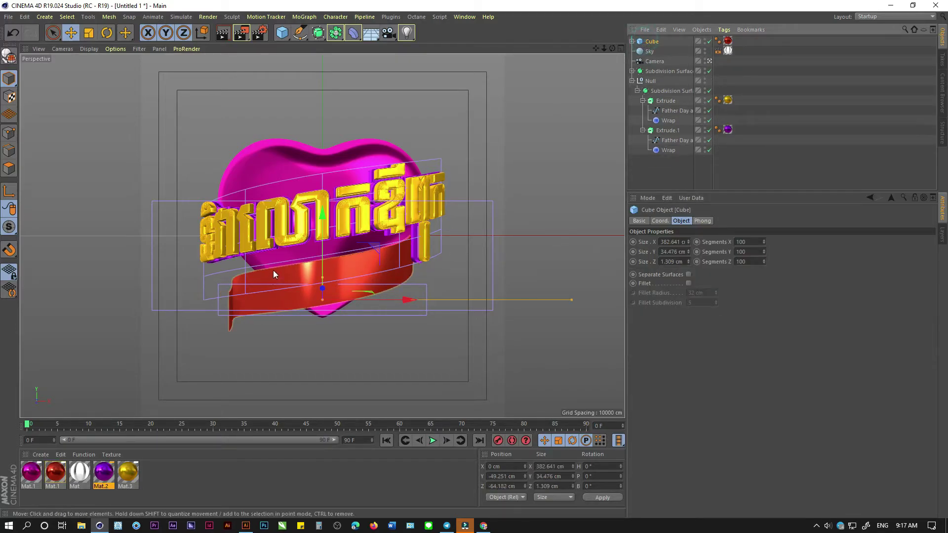
drag(325, 217, 325, 205)
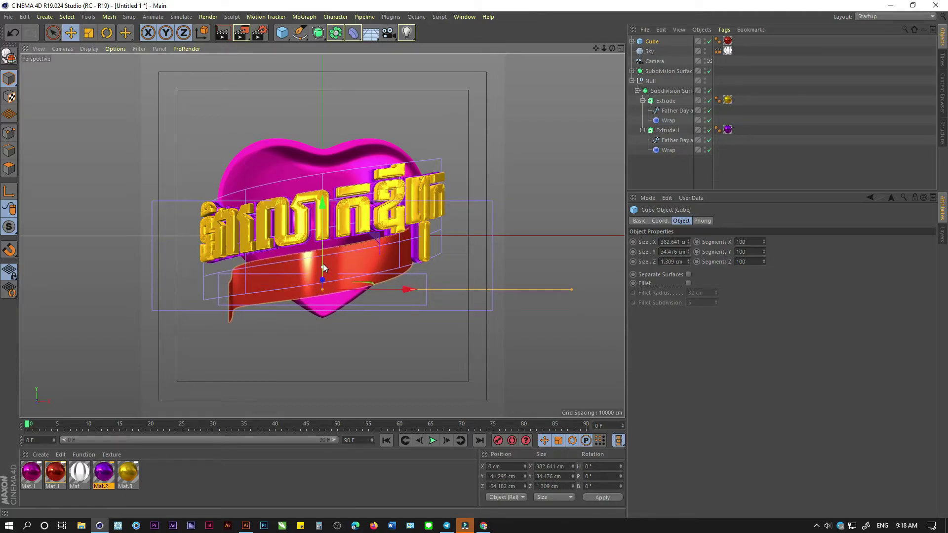
drag(322, 263, 325, 271)
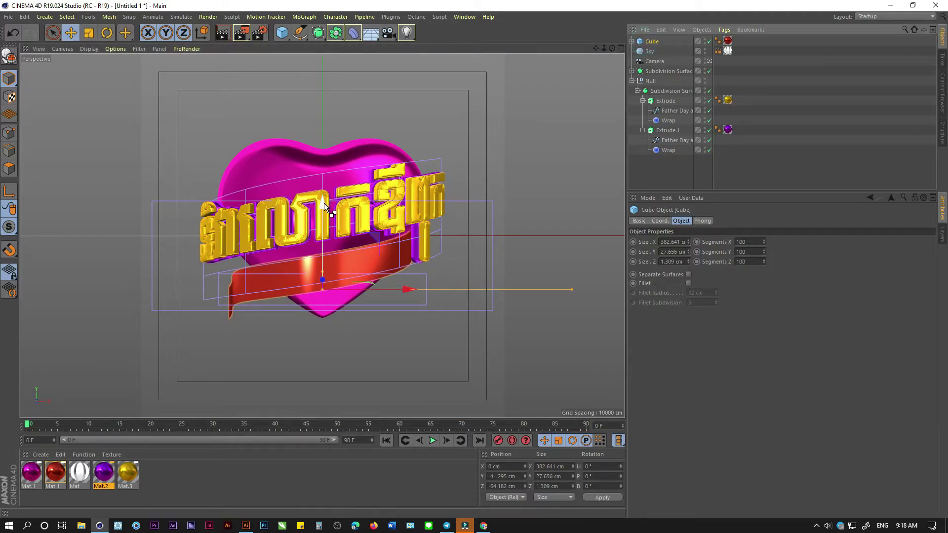
ctrl+drag(310, 197, 310, 81)
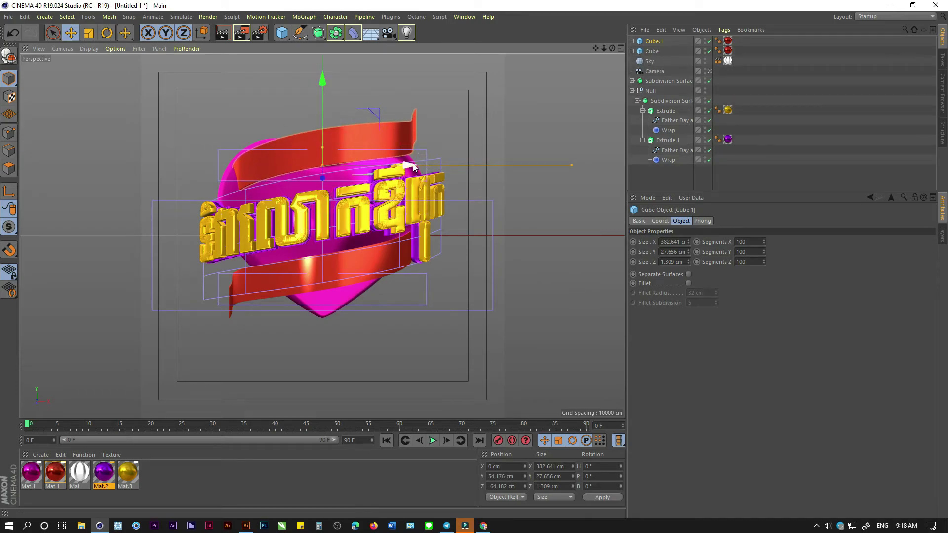
Step: Slide the Cube.1 ribbon copy left, scale it to about 312 cm, and lower it slightly
drag(413, 164, 383, 168)
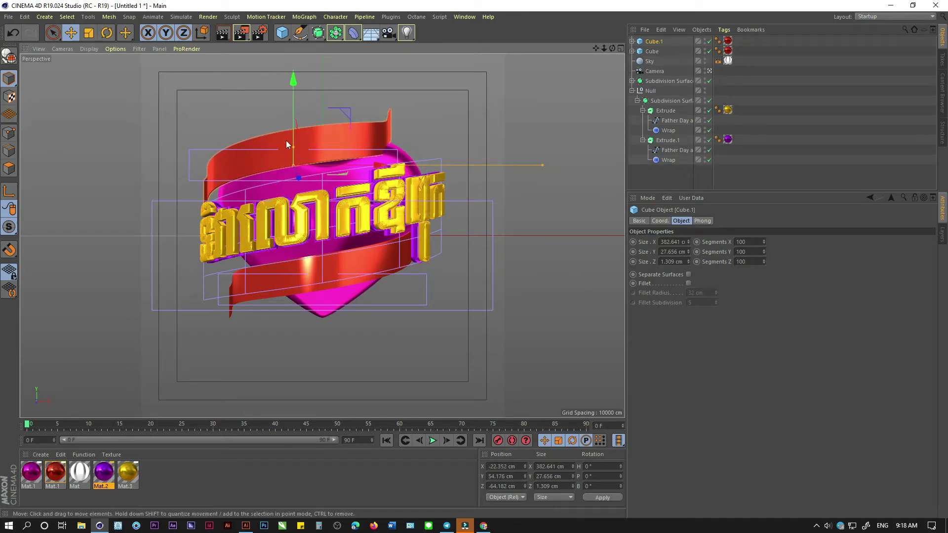
click(88, 33)
drag(371, 118, 299, 128)
click(72, 32)
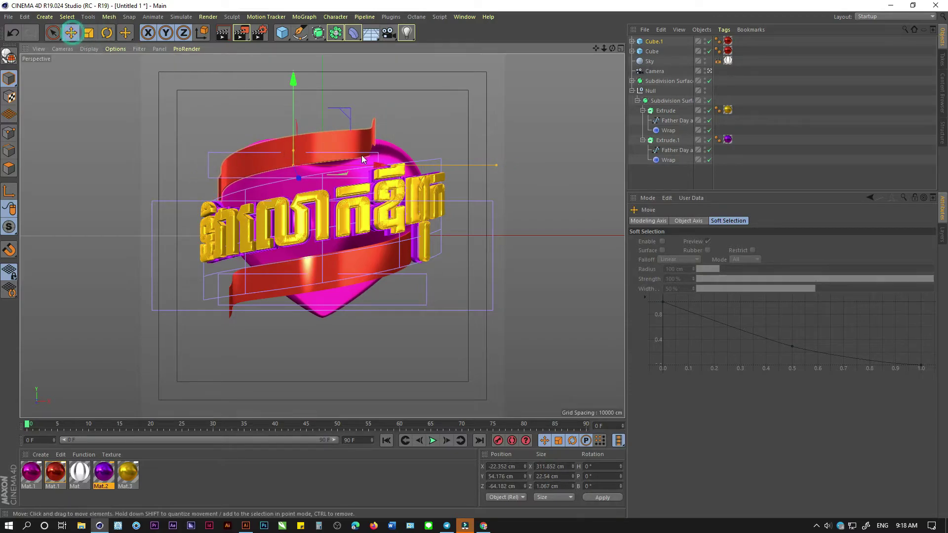
drag(371, 164, 354, 165)
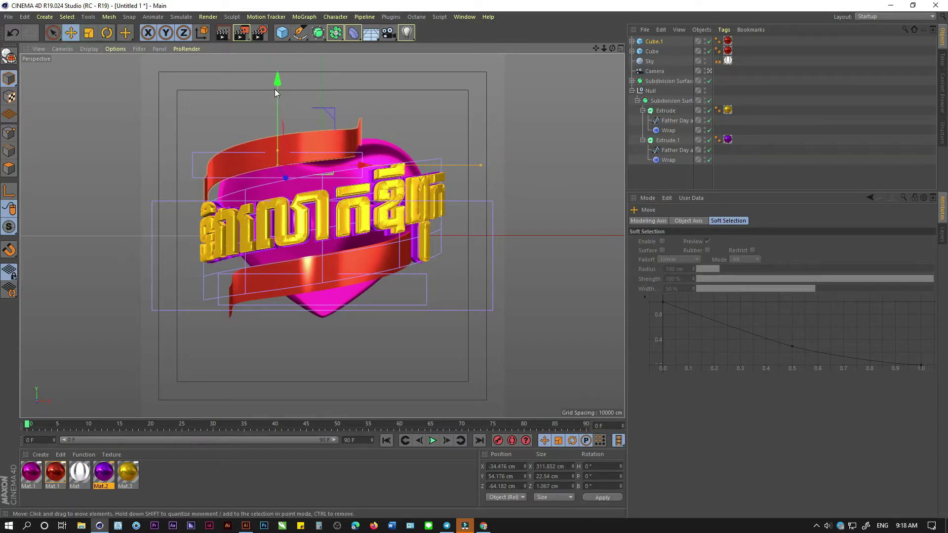
drag(277, 90, 277, 91)
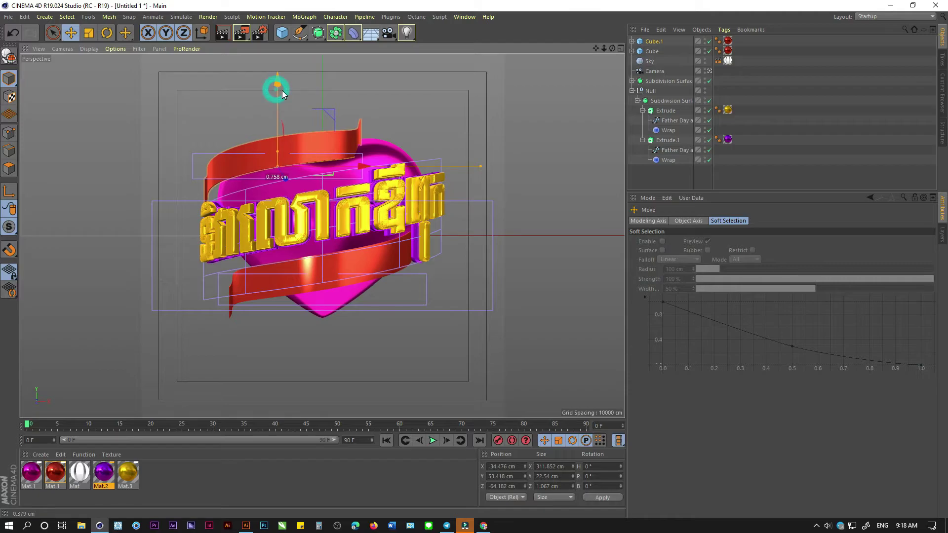
Step: Undo a trial tilt and rotate Cube.1 to a heading of -5.6°
click(106, 33)
drag(271, 138, 278, 148)
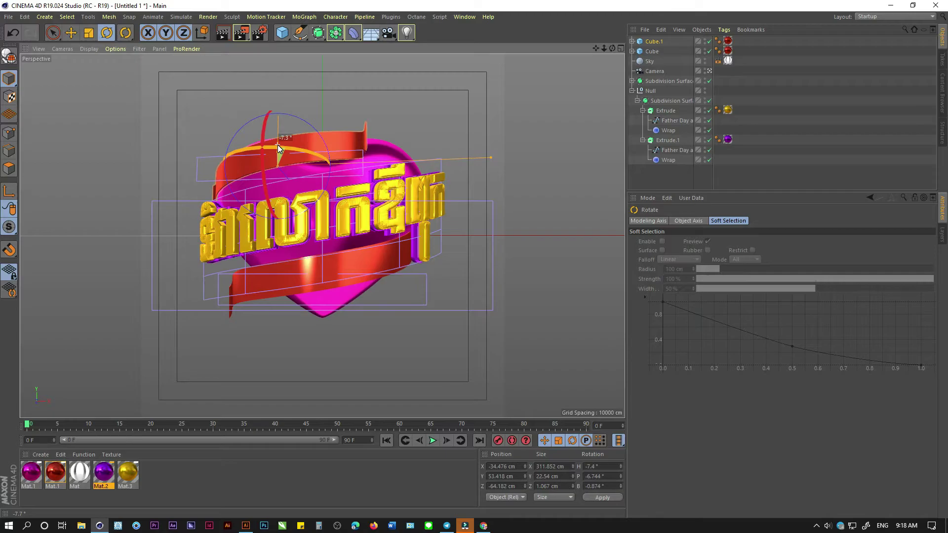
key(ctrl+z)
key(ctrl+z)
key(ctrl+z)
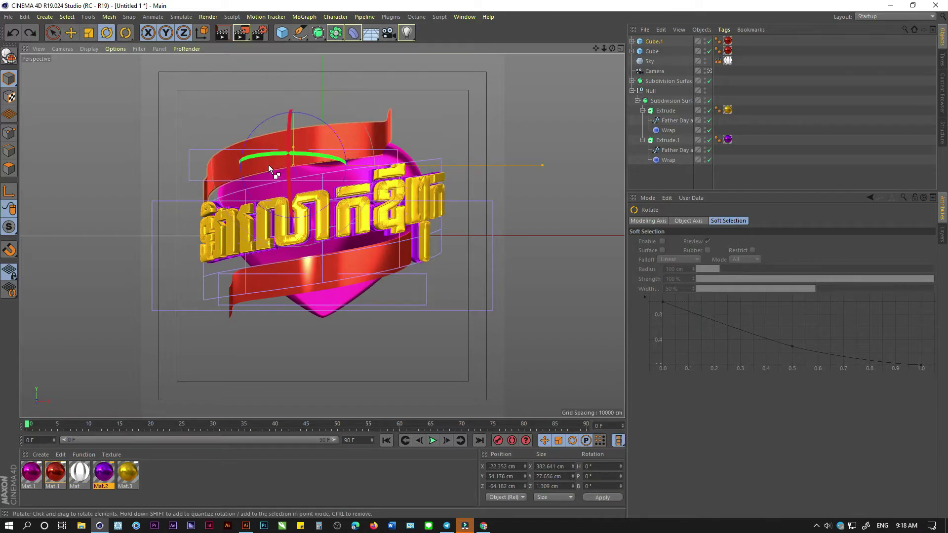
drag(307, 156, 301, 154)
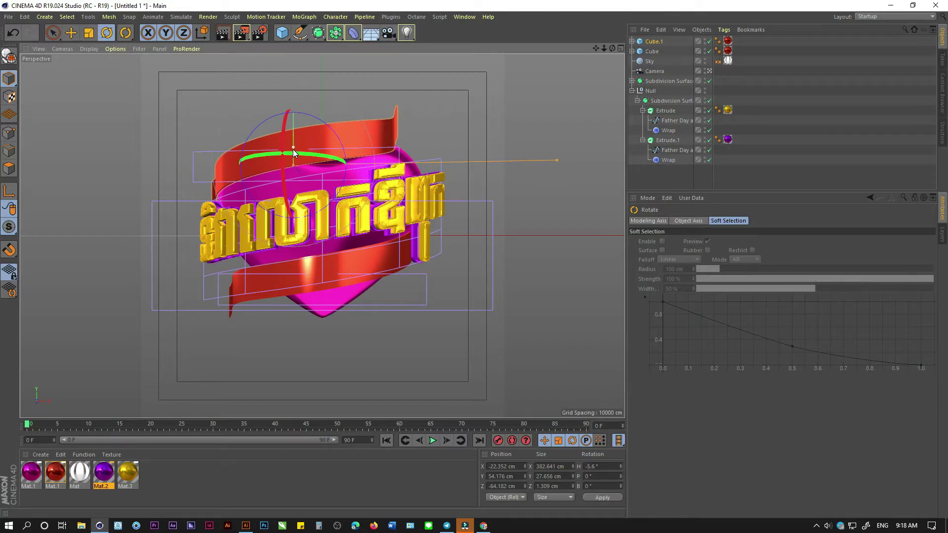
click(638, 101)
Step: Lower the heart's Subdivision Surface and the ribbon Cube together in Y
ctrl+click(651, 52)
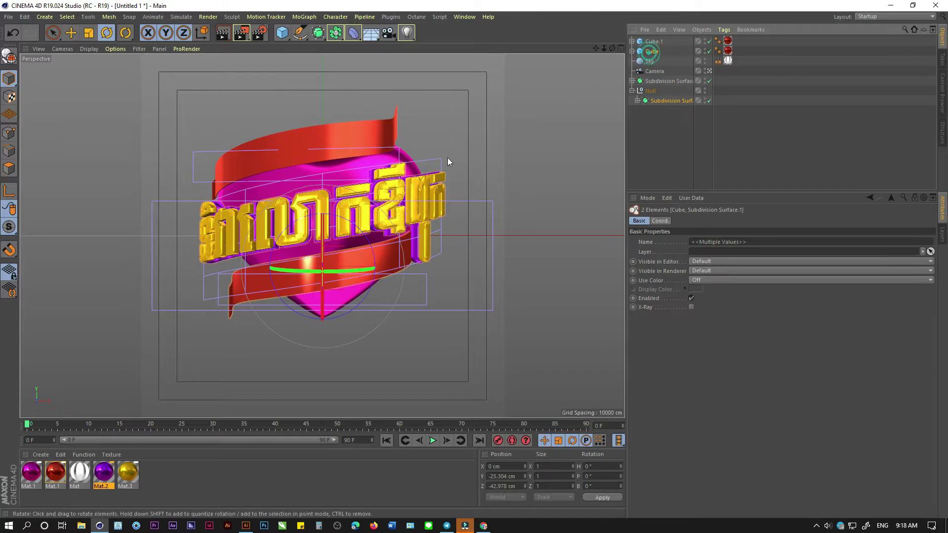
click(71, 33)
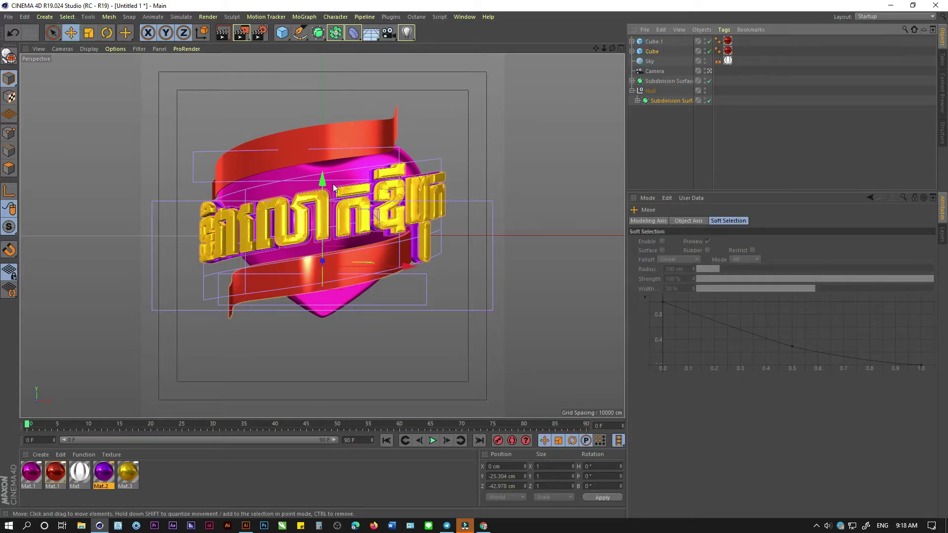
drag(322, 183, 322, 191)
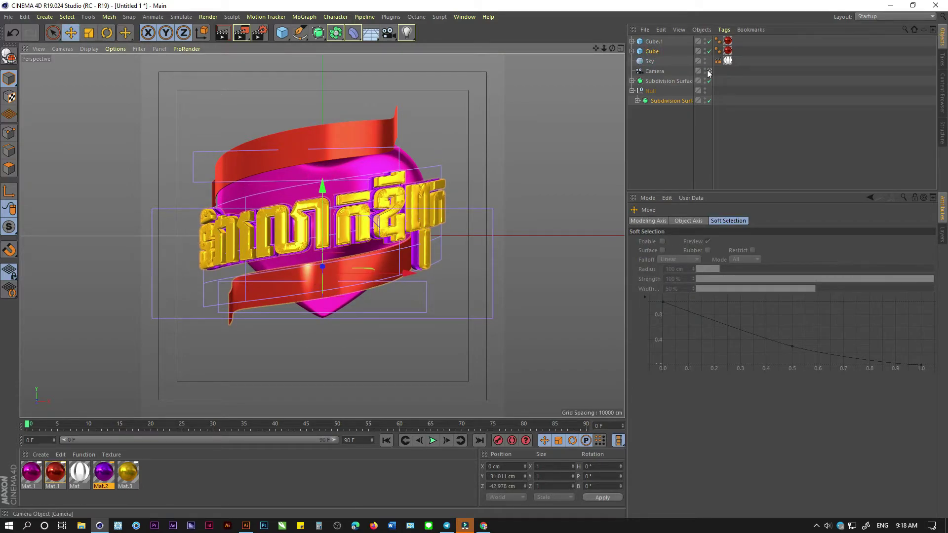
scroll(487, 230, up, 3)
alt+drag(371, 155, 377, 219)
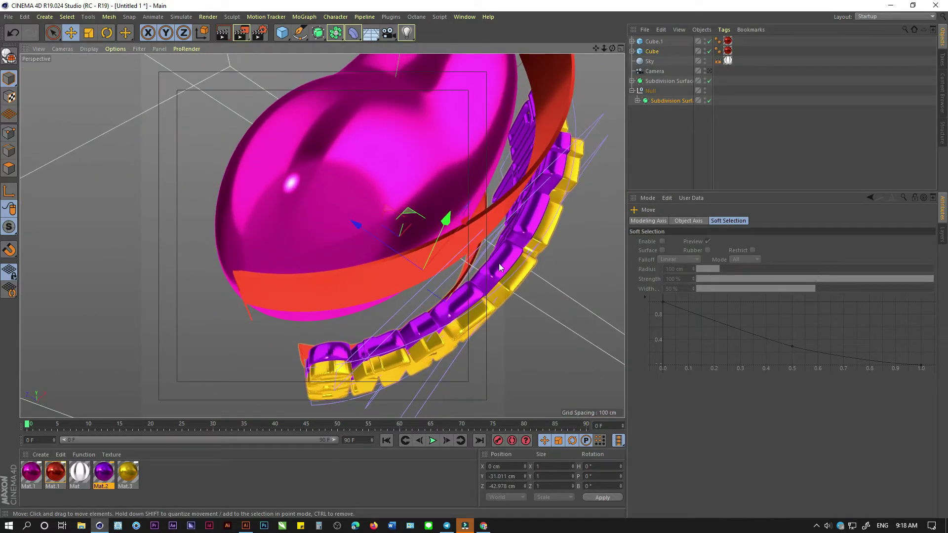
Step: Enable Fillet at 0.654 cm radius on both ribbon cubes
click(652, 51)
click(689, 284)
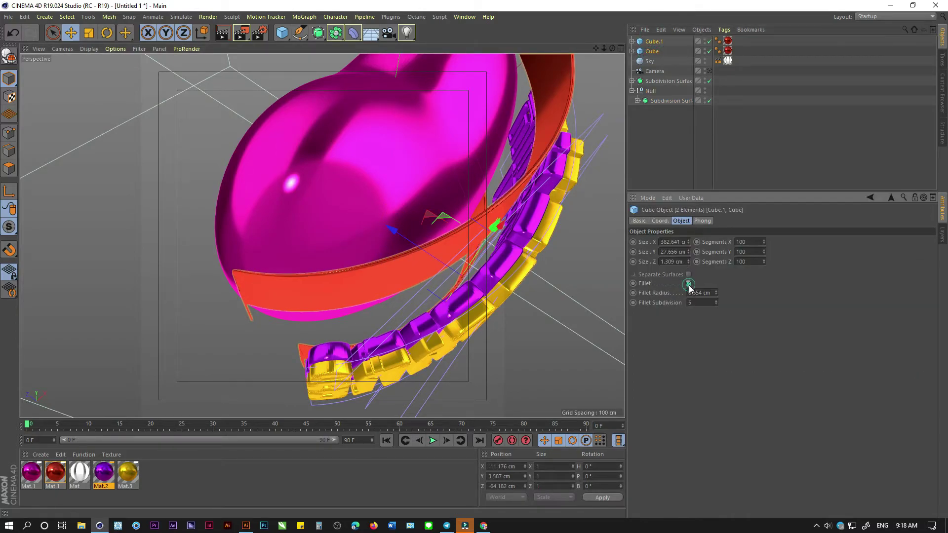
mouse_move(537, 252)
alt+mouse_down()
mouse_move(526, 182)
mouse_move(457, 184)
mouse_move(499, 184)
mouse_move(427, 207)
mouse_move(446, 162)
mouse_move(538, 110)
alt+mouse_up()
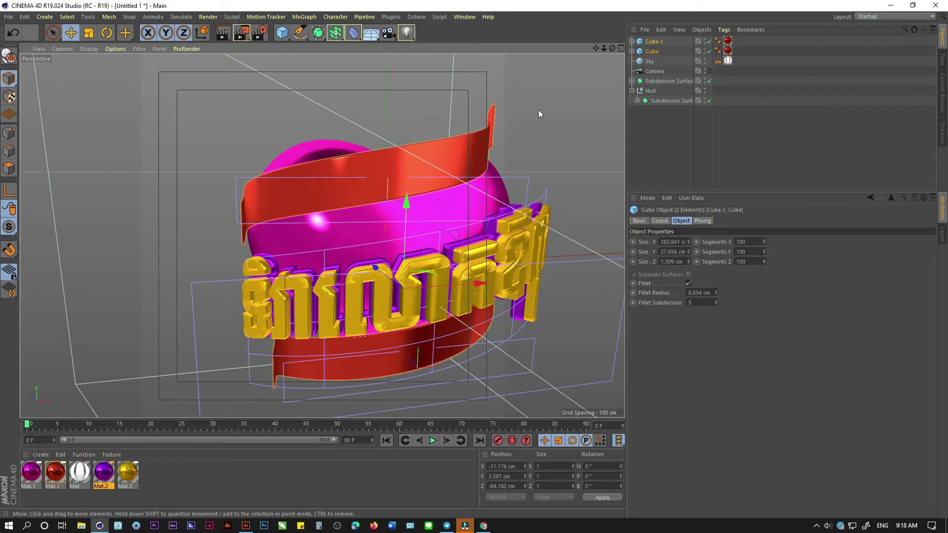
Step: Move Cube.1 left and down to Y 48.113 cm, back in the camera view
click(477, 150)
mouse_move(461, 134)
alt+mouse_down()
mouse_move(481, 198)
mouse_move(450, 196)
mouse_move(414, 155)
alt+mouse_up()
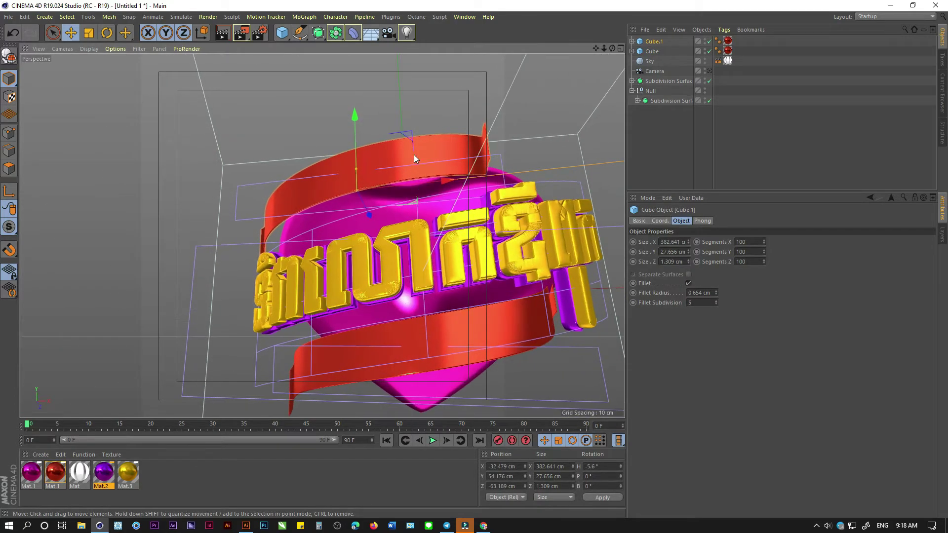
drag(357, 114, 428, 179)
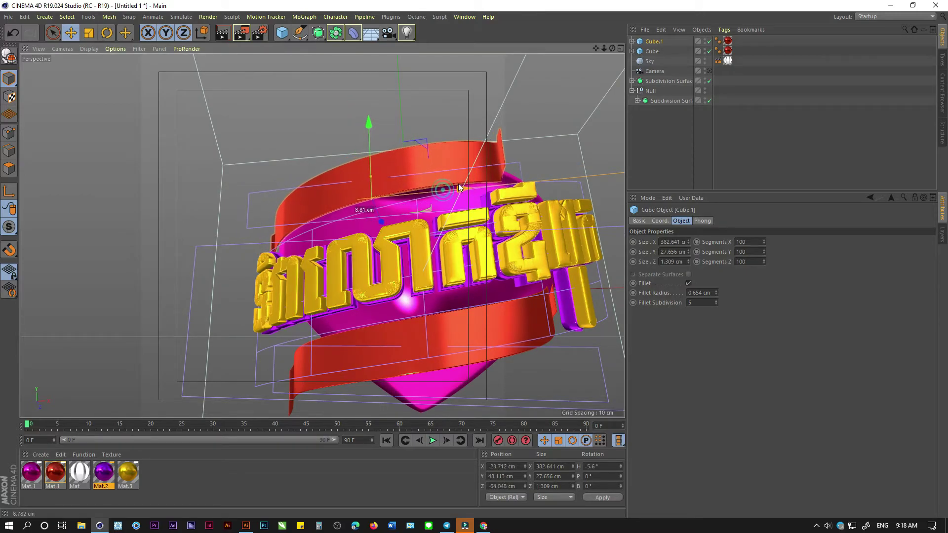
click(709, 80)
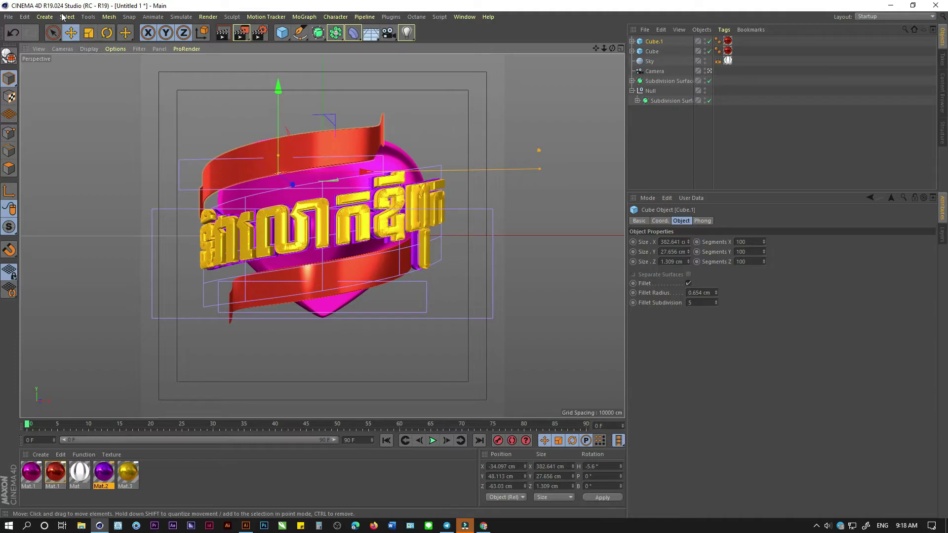
Step: Set Cube.1's Wrap deformer tension to 61%
click(645, 51)
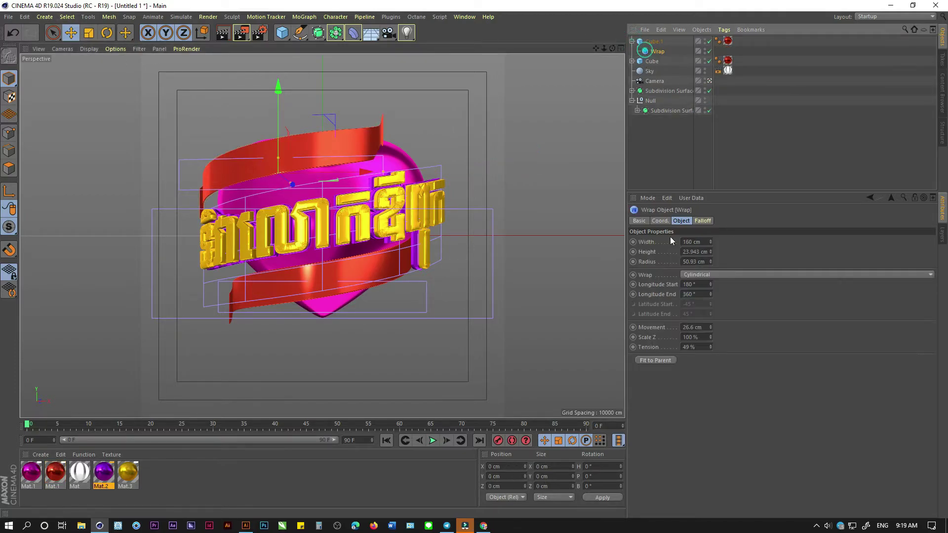
drag(711, 347, 710, 311)
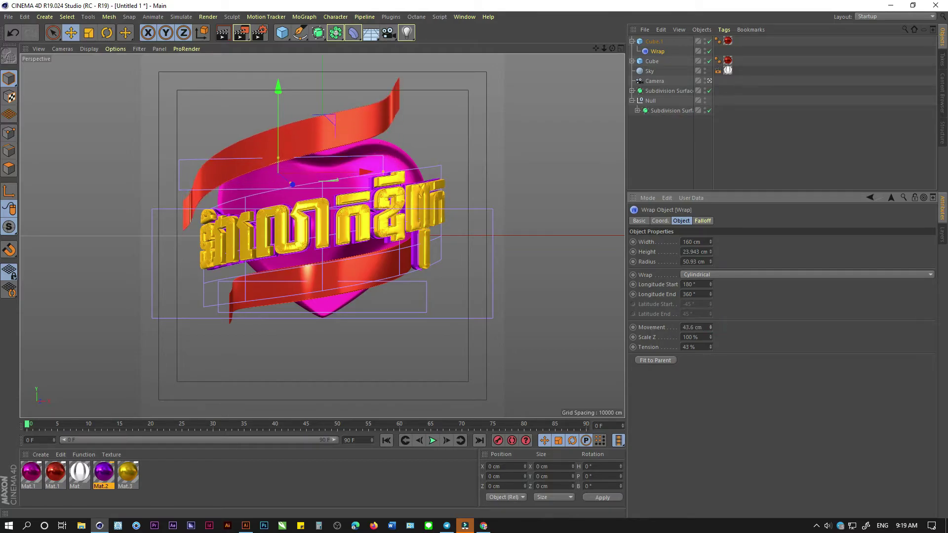
drag(711, 348, 711, 336)
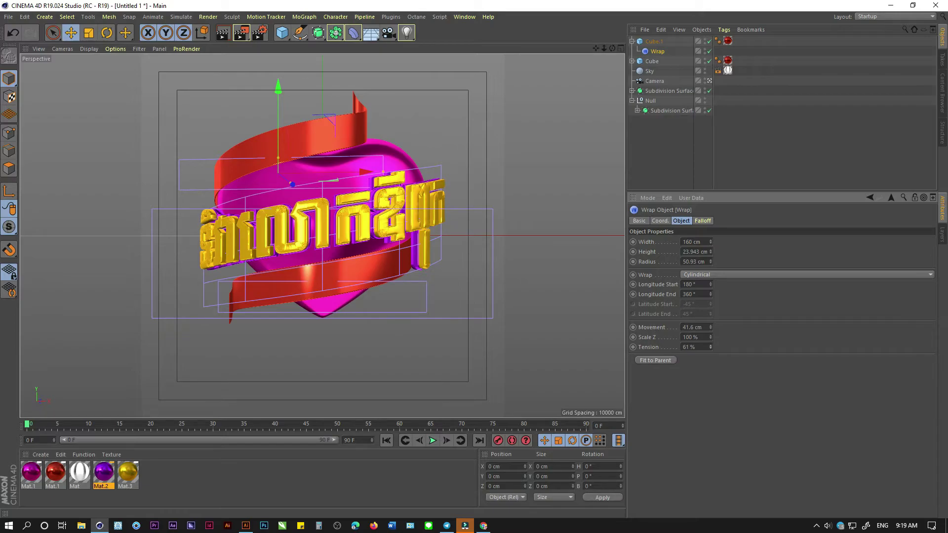
Step: Nudge Cube.1 slightly left and down to Y 44.614 cm
click(632, 42)
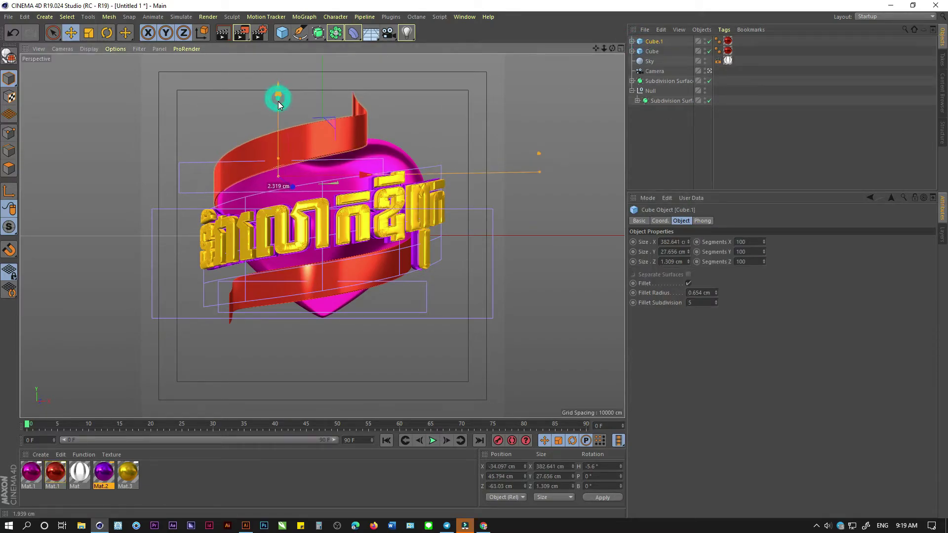
drag(363, 176, 358, 179)
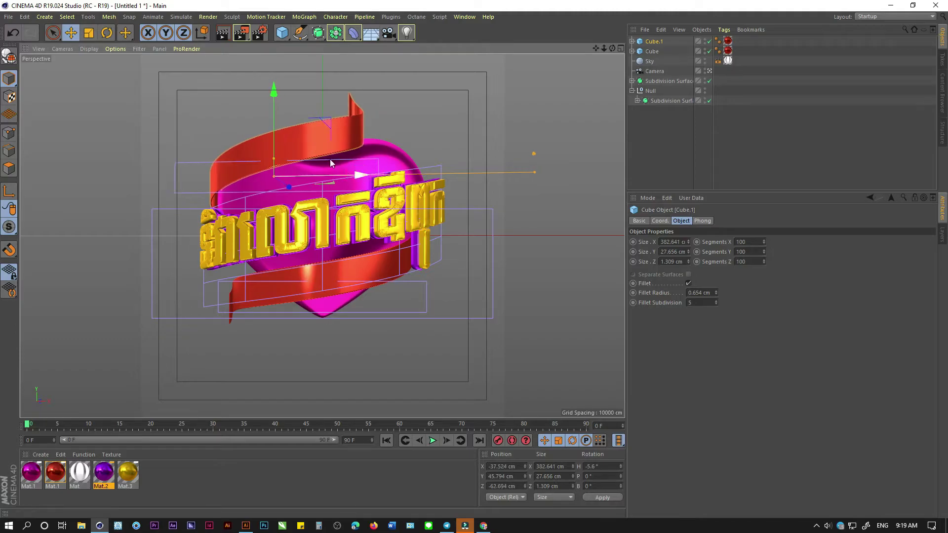
drag(275, 102, 274, 104)
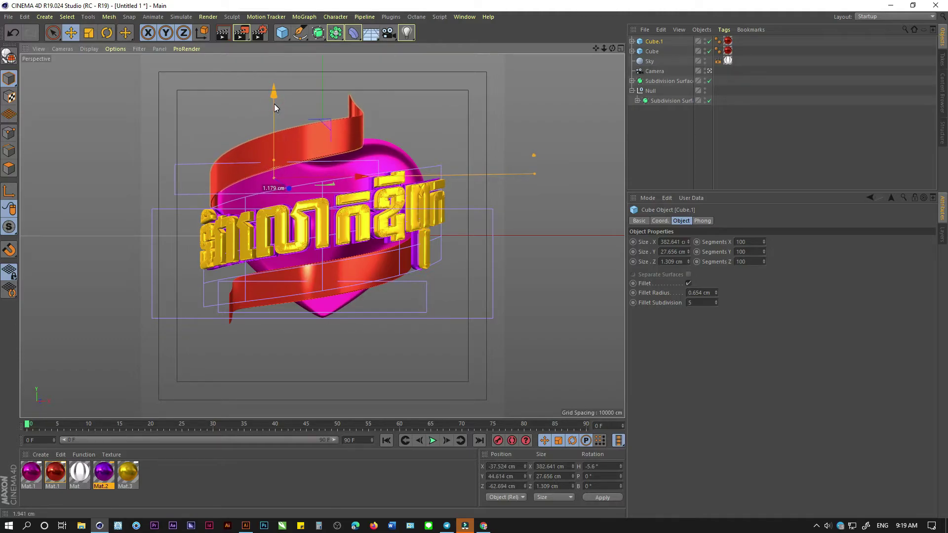
click(398, 119)
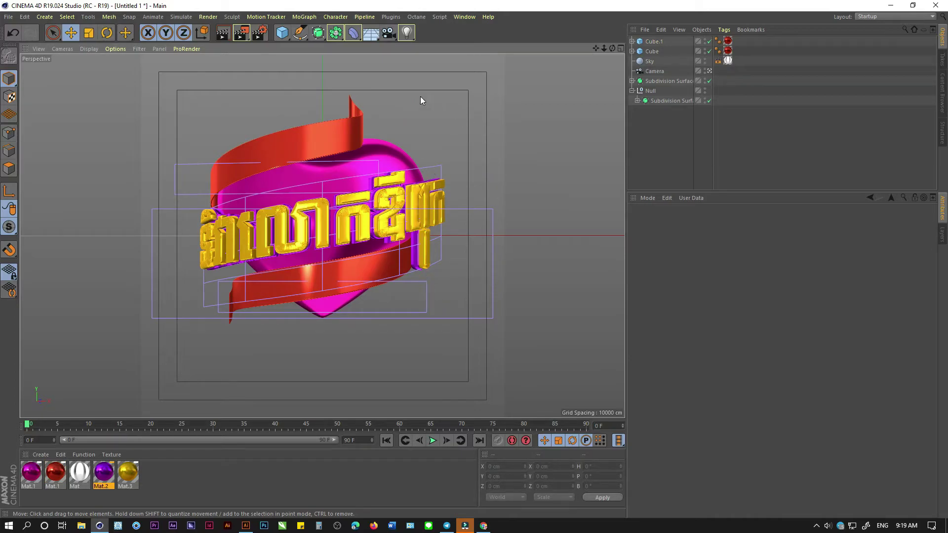
click(331, 132)
drag(368, 177, 361, 179)
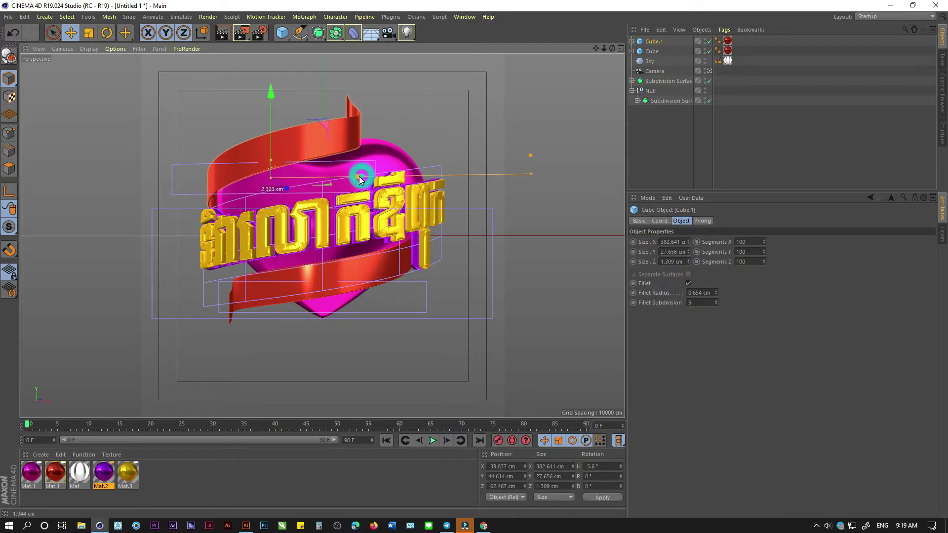
click(395, 119)
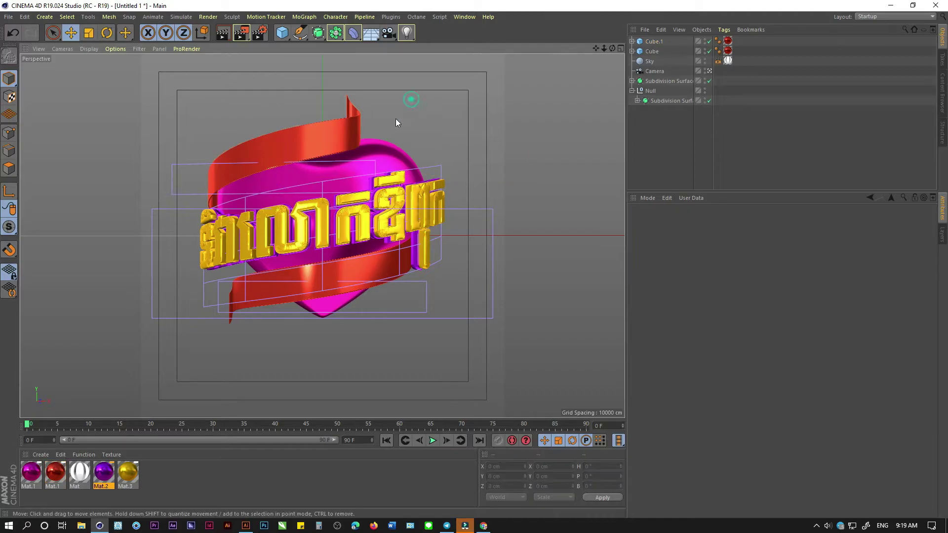
click(643, 91)
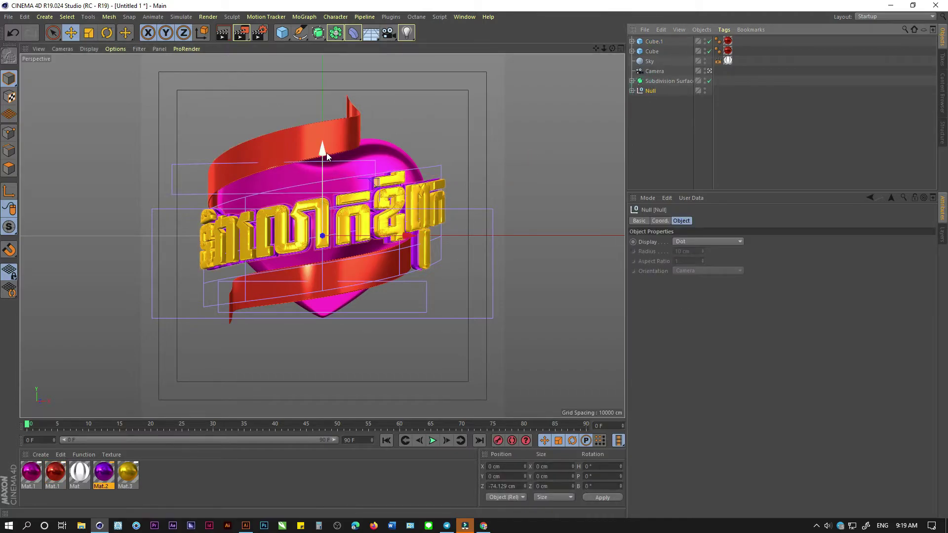
Step: Set both title Wrap deformers' movement to 48.564 cm
drag(327, 153, 327, 144)
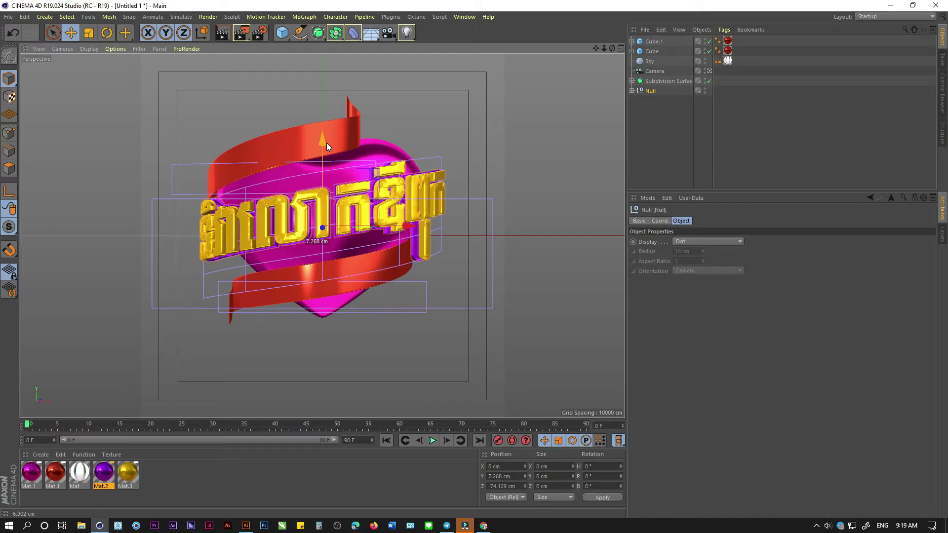
click(632, 90)
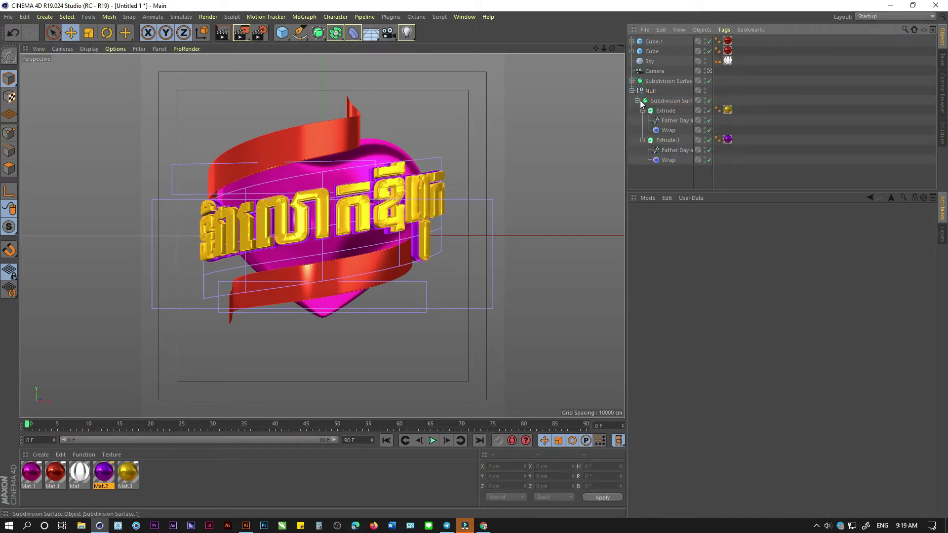
click(668, 130)
ctrl+click(668, 160)
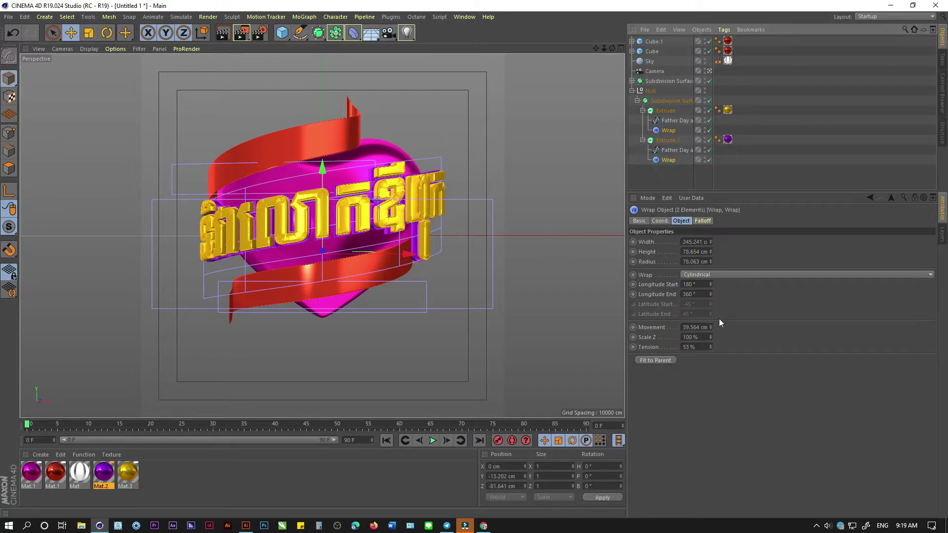
drag(711, 327, 711, 306)
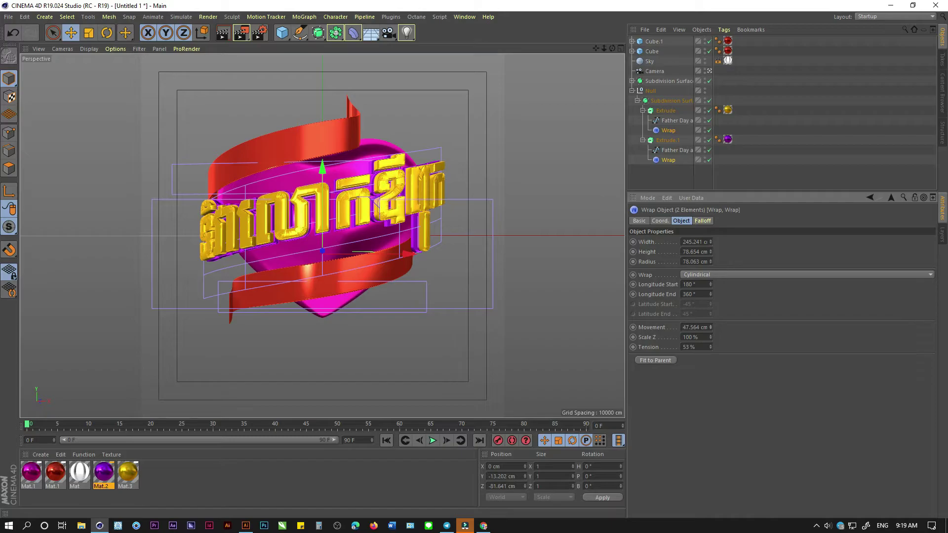
drag(712, 327, 711, 325)
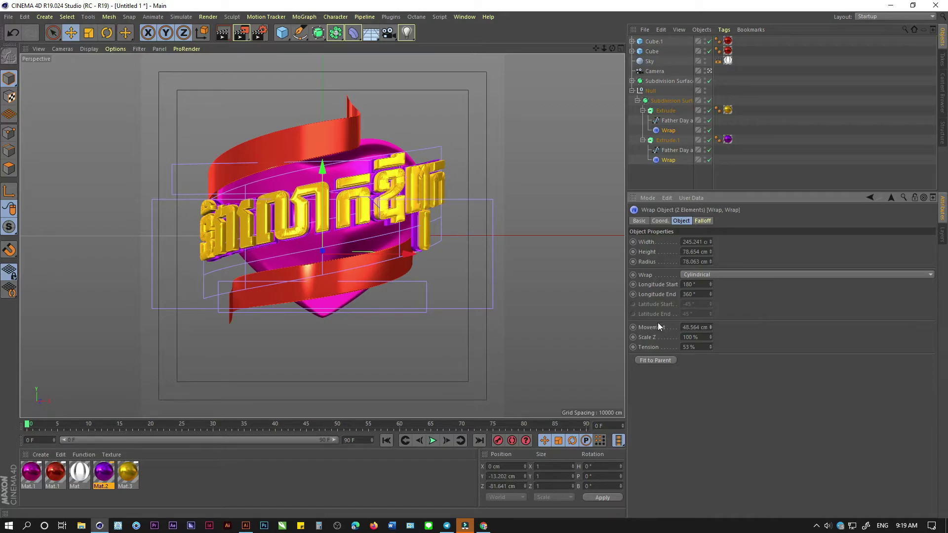
Step: Lower the title's Null group to about Y 2.9 cm
click(638, 101)
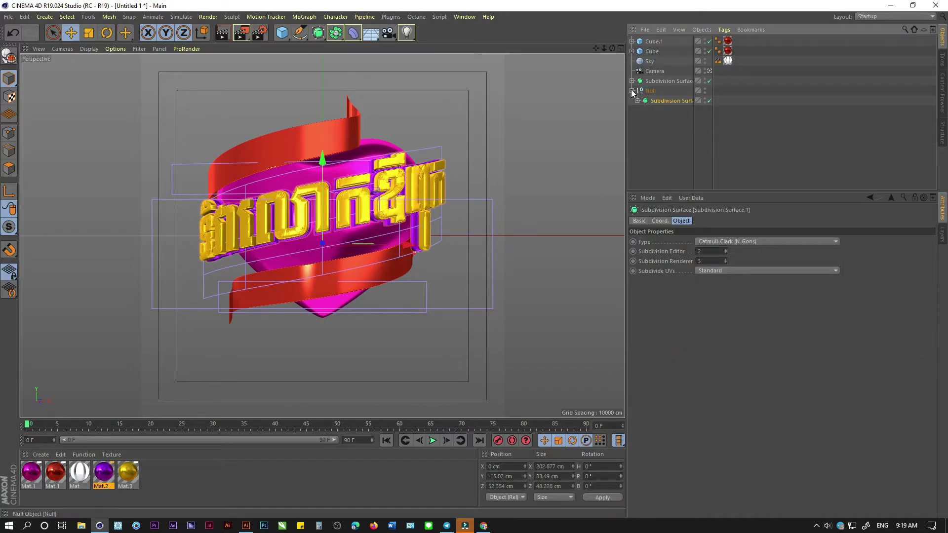
click(632, 91)
click(644, 90)
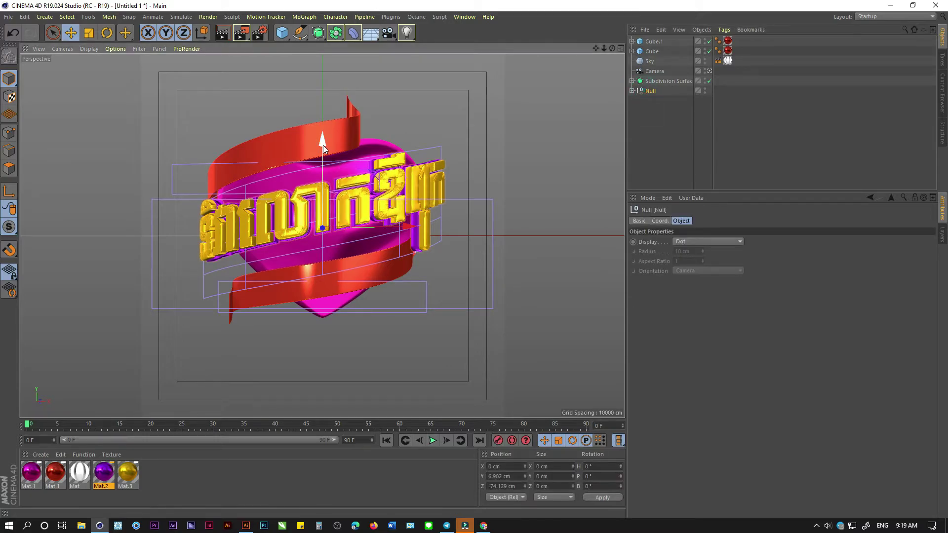
drag(323, 145, 323, 153)
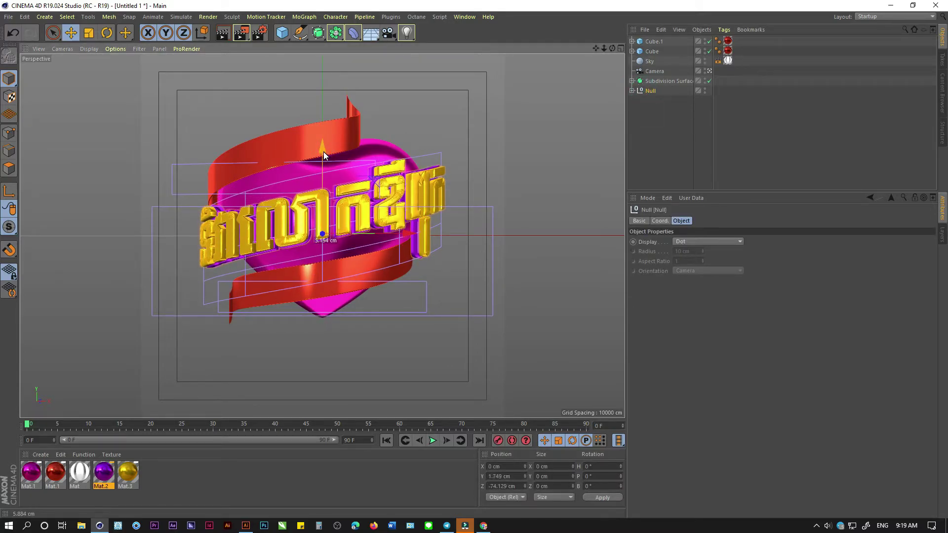
drag(324, 152, 324, 150)
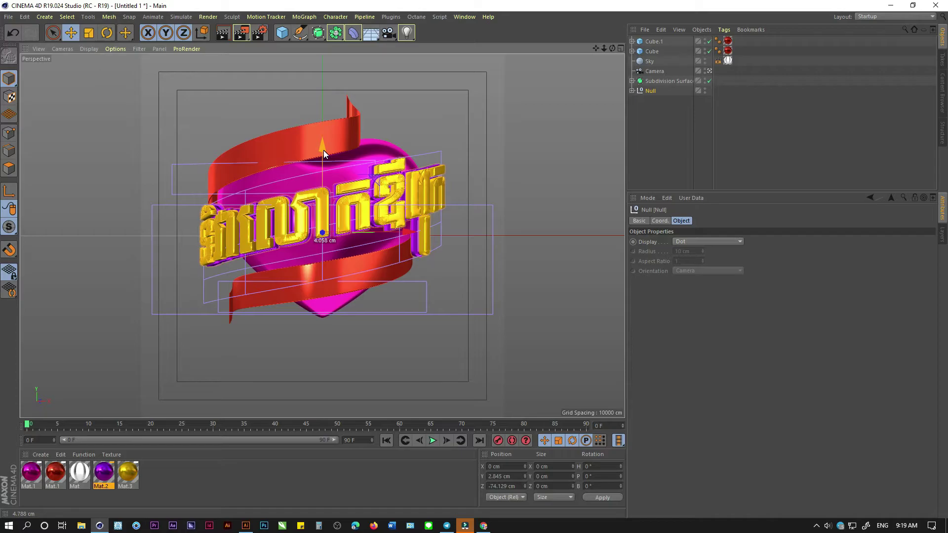
click(456, 298)
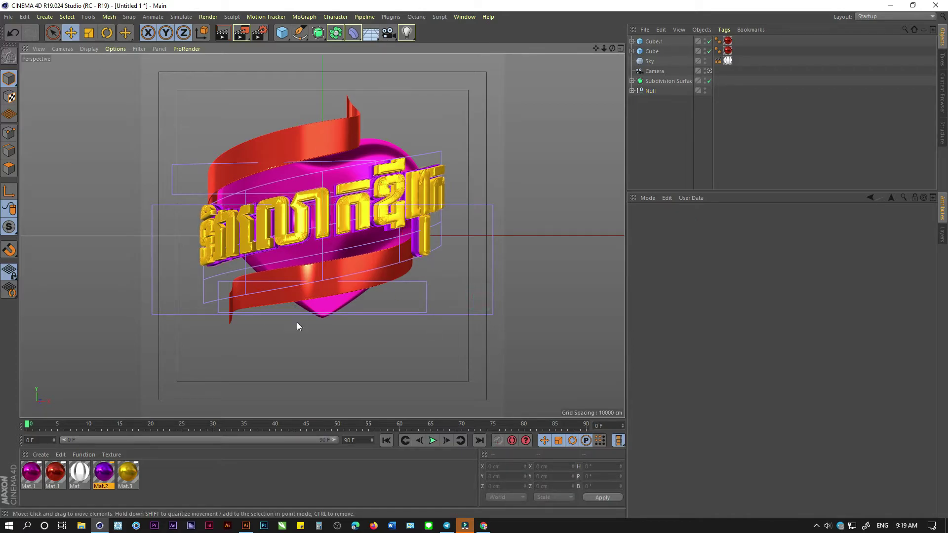
click(324, 364)
click(251, 295)
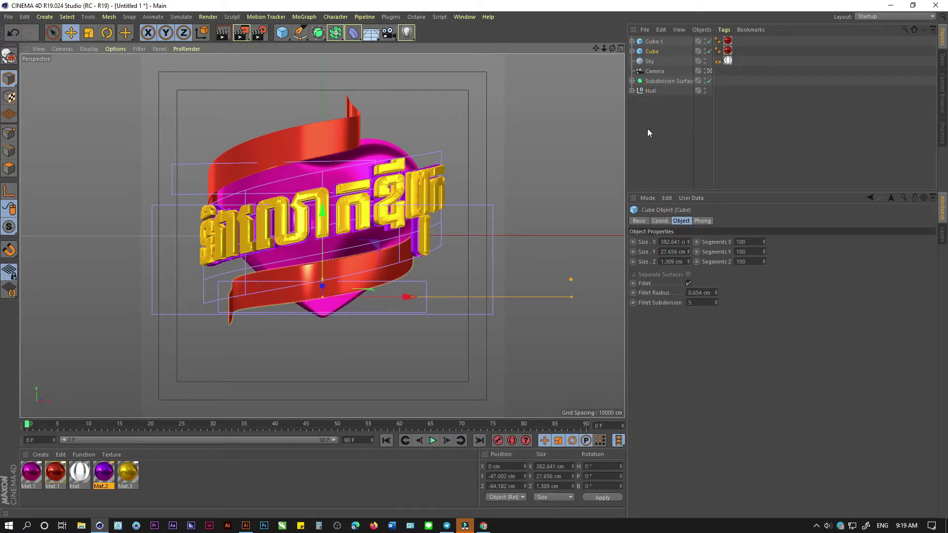
Step: Loosen the ribbon Cube's Wrap tension to 46%
click(633, 51)
click(657, 61)
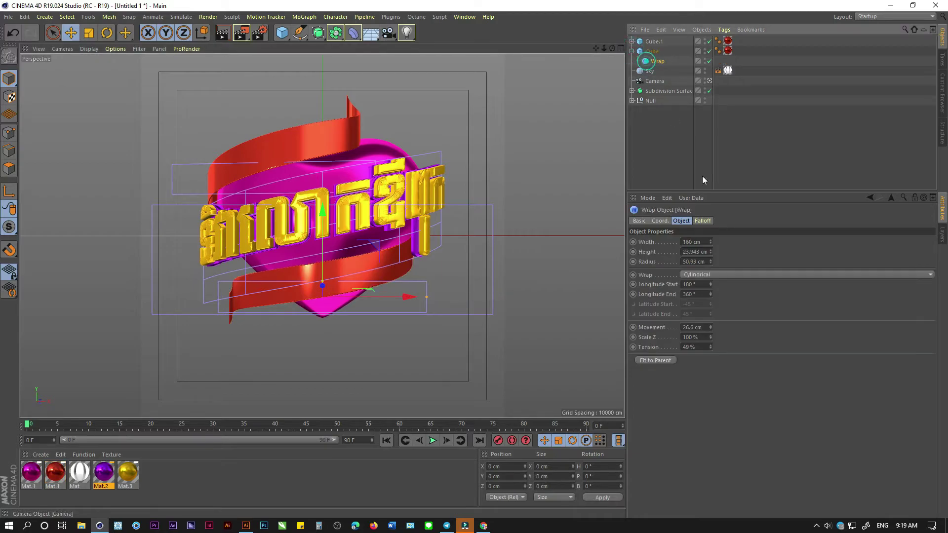
drag(711, 347, 711, 352)
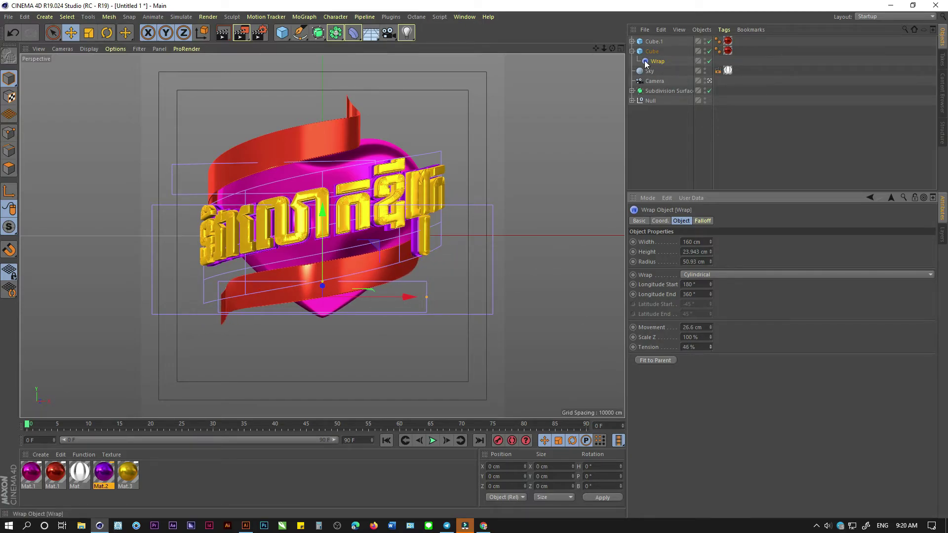
Step: Group Cube, Cube.1 and the Subdivision Surface under the Null
click(632, 51)
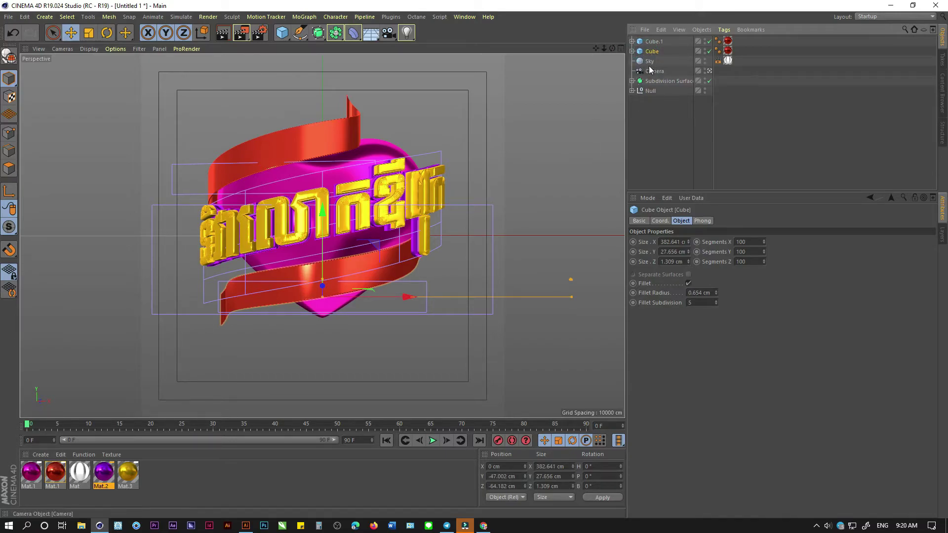
ctrl+click(657, 81)
ctrl+click(652, 42)
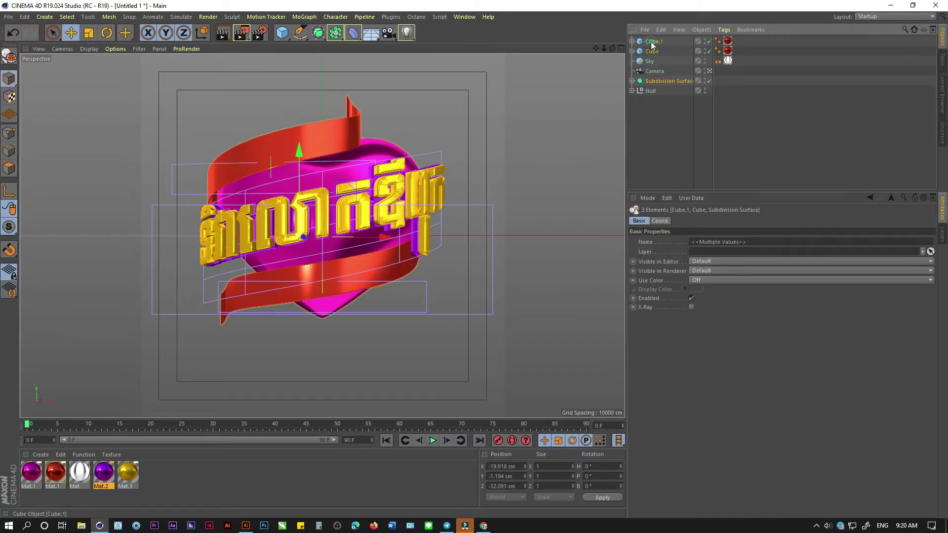
drag(652, 42, 650, 91)
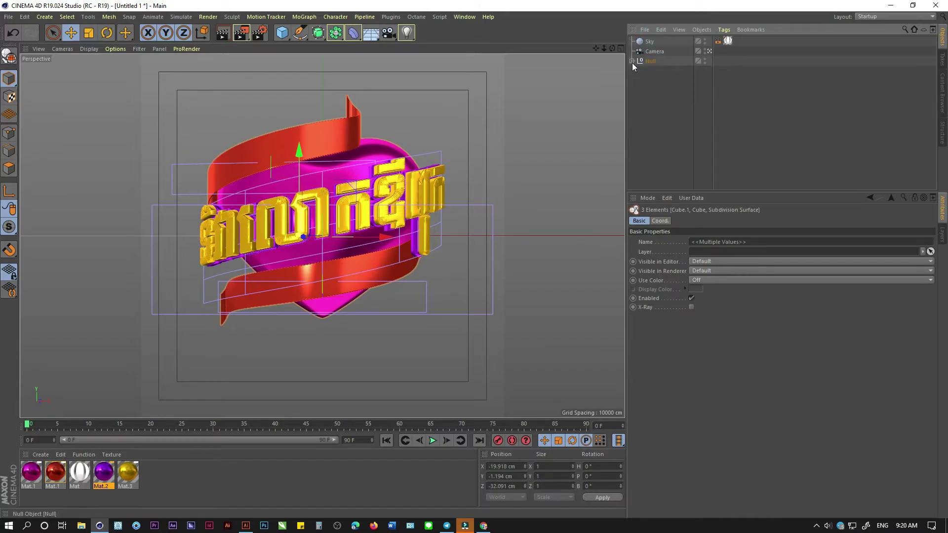
Step: Tilt the logo Null to -5.2° pitch and settle it near Y -7.8 cm
click(632, 63)
drag(322, 160, 319, 179)
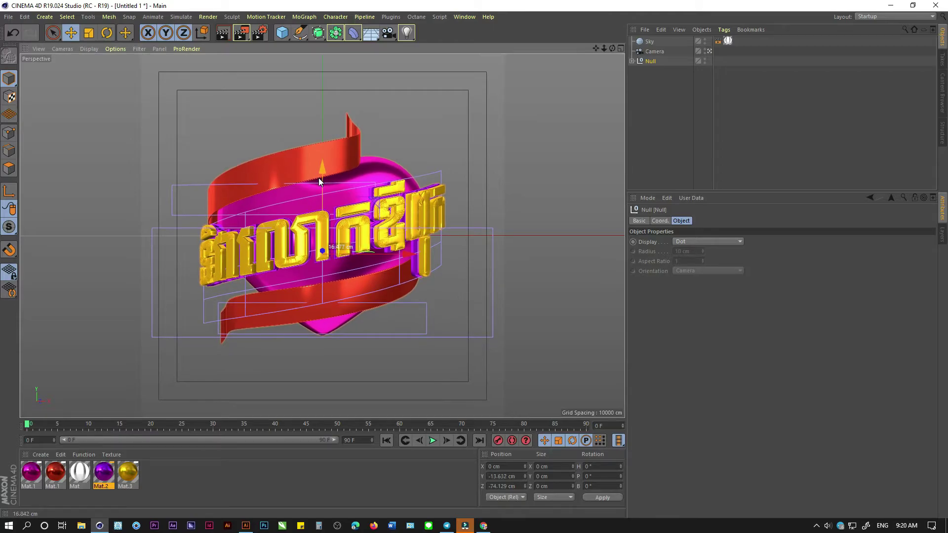
click(107, 34)
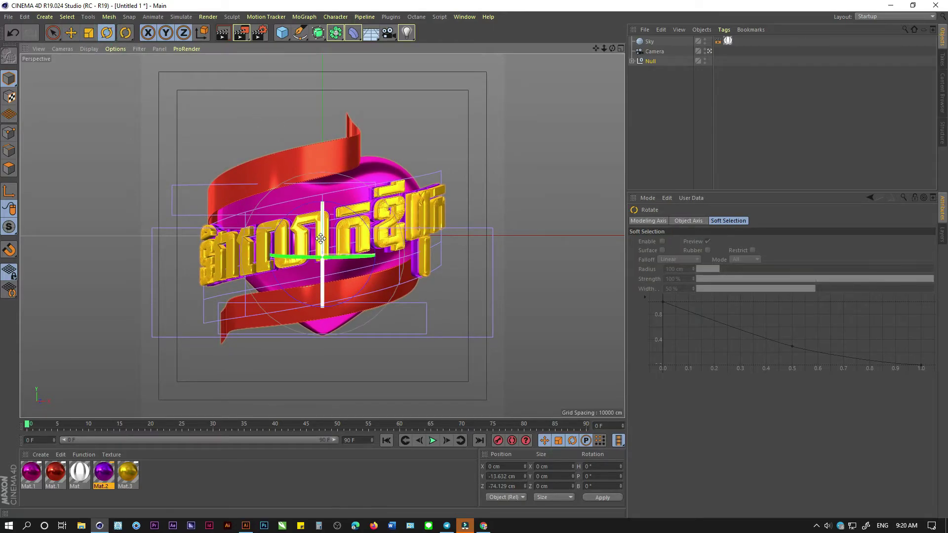
drag(321, 237, 319, 229)
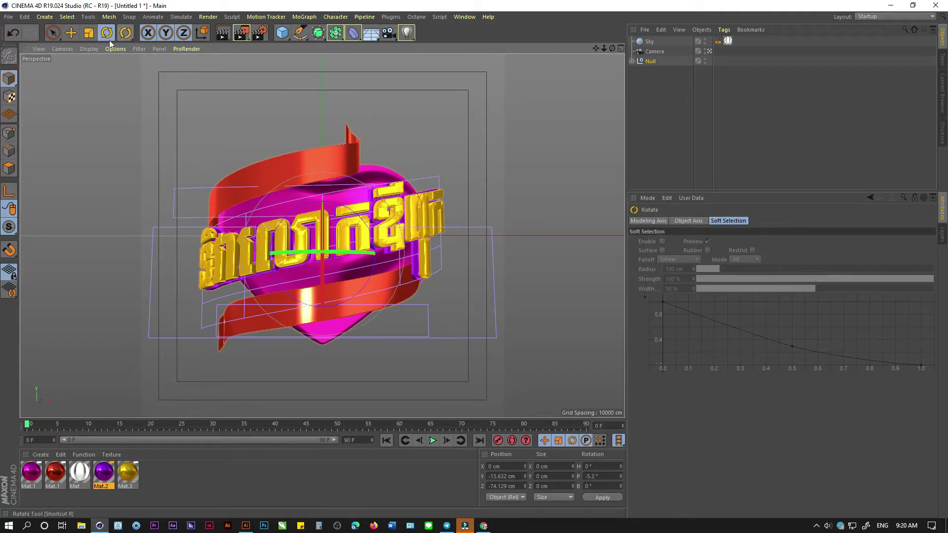
click(71, 33)
drag(328, 176, 322, 162)
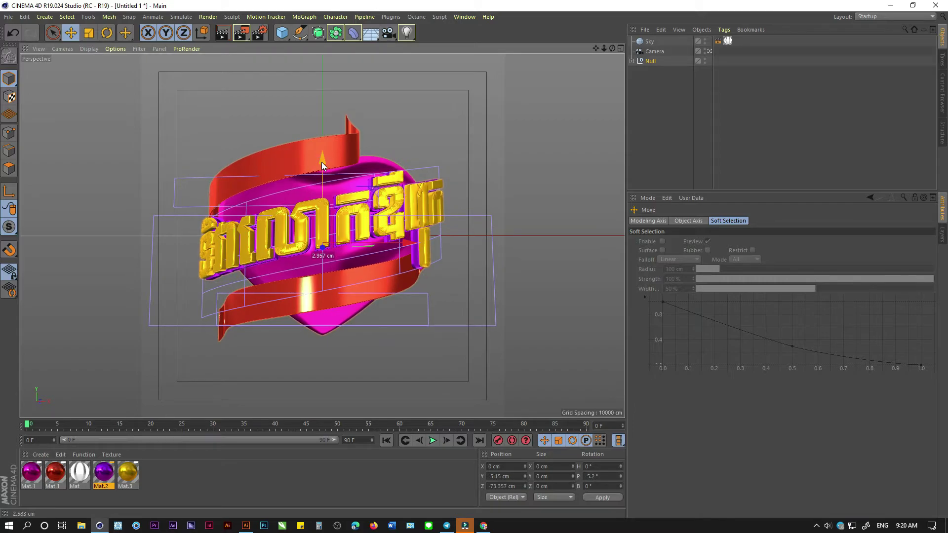
drag(321, 162, 322, 165)
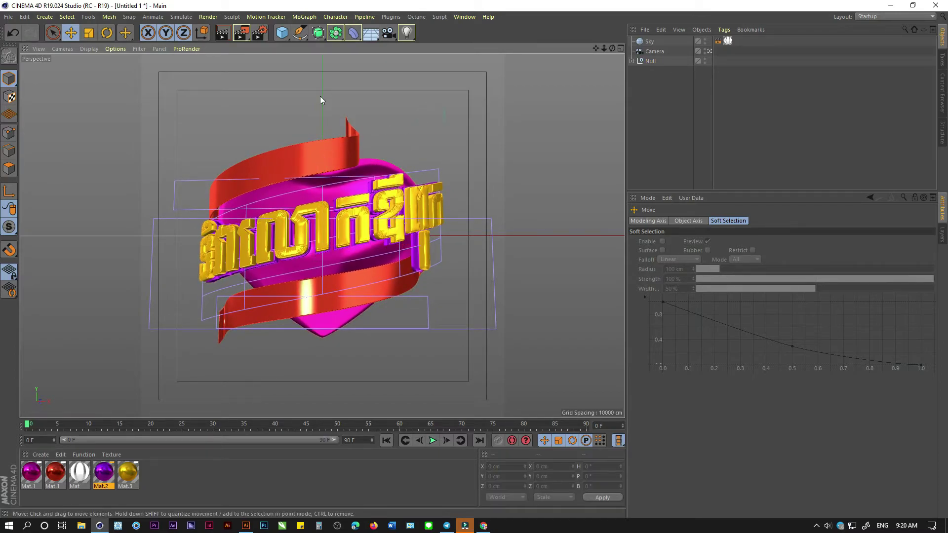
Step: Region-render the right half of the logo model in the viewport
drag(241, 33, 277, 64)
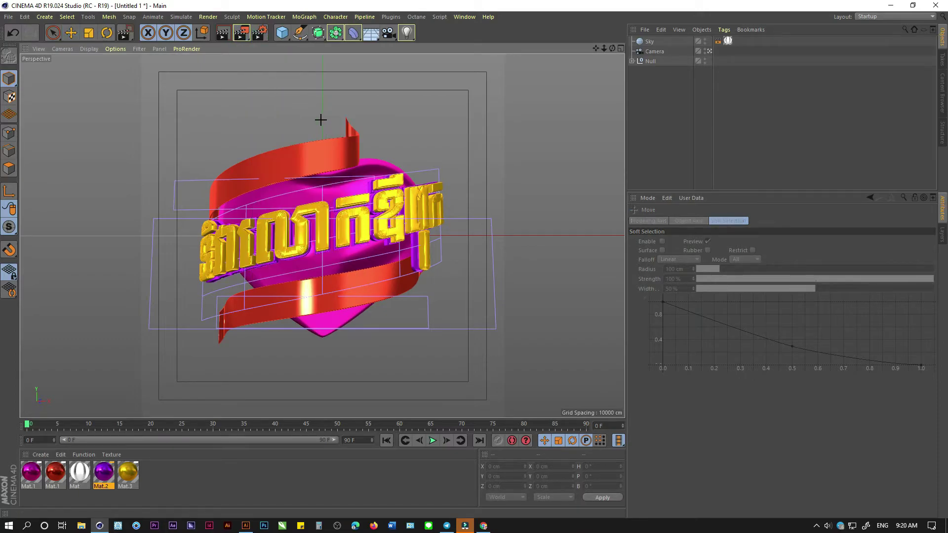
drag(319, 115, 471, 367)
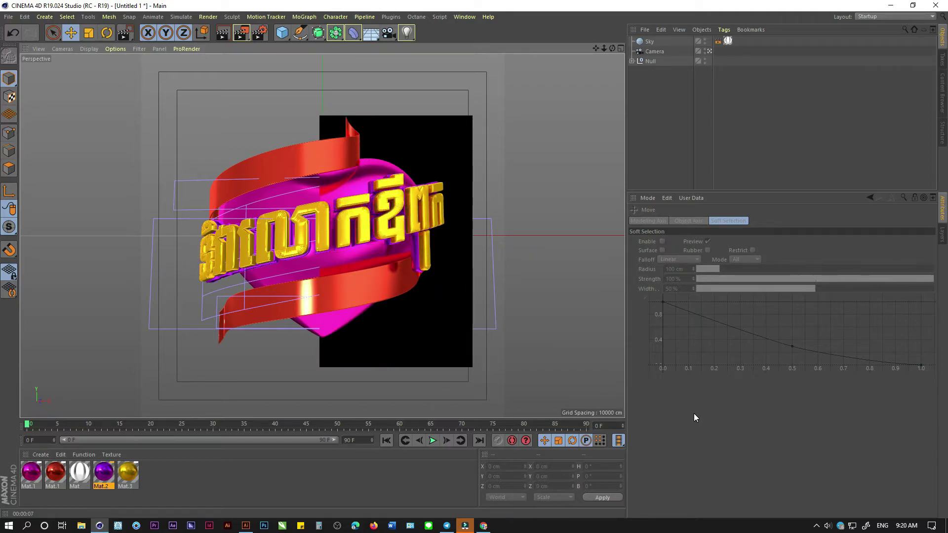
click(33, 469)
Step: Set the gold Mat.3 reflectance layer brightness to 70% in the Material Editor
double_click(33, 471)
click(182, 206)
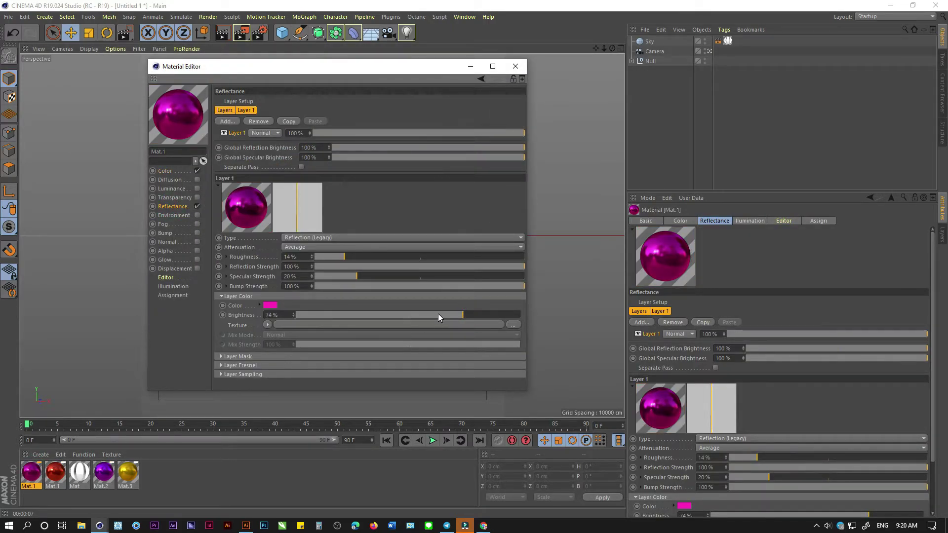
click(56, 471)
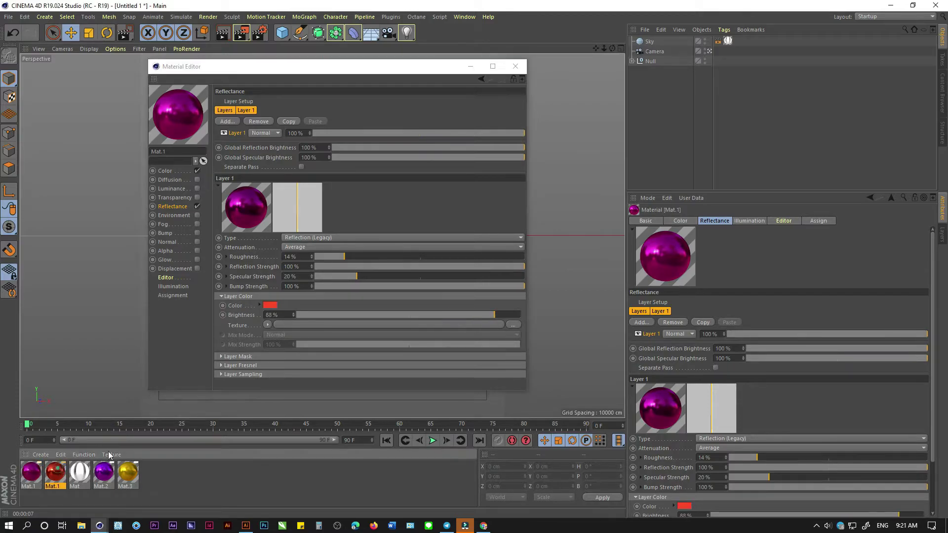
click(104, 471)
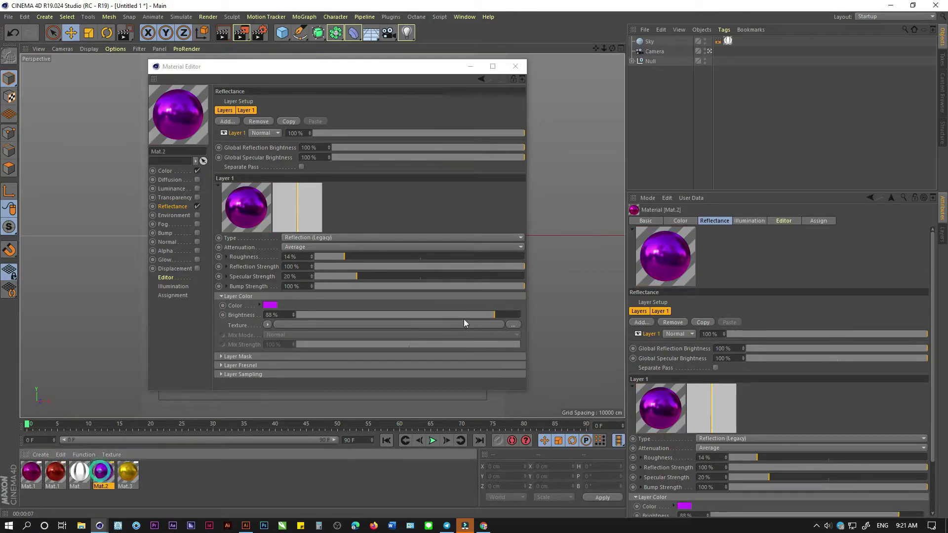
click(128, 472)
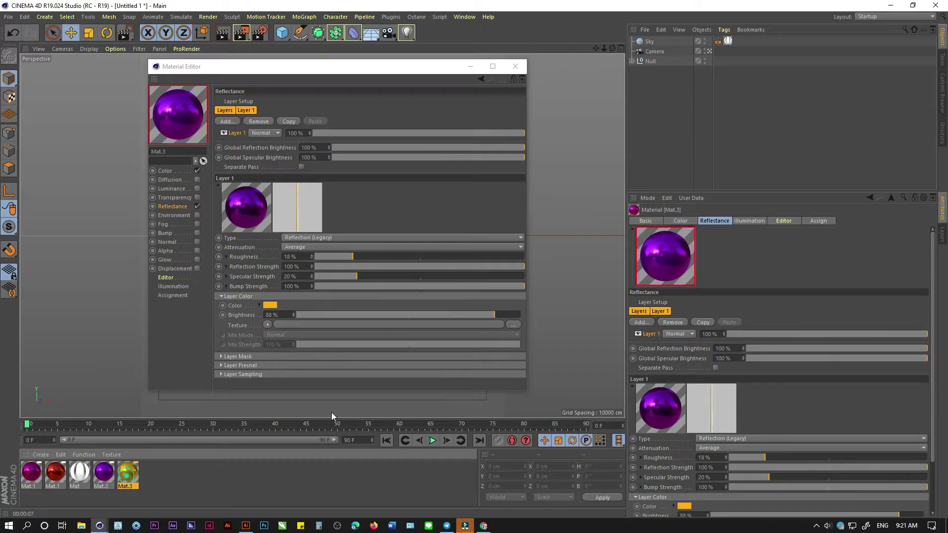
click(453, 314)
click(515, 66)
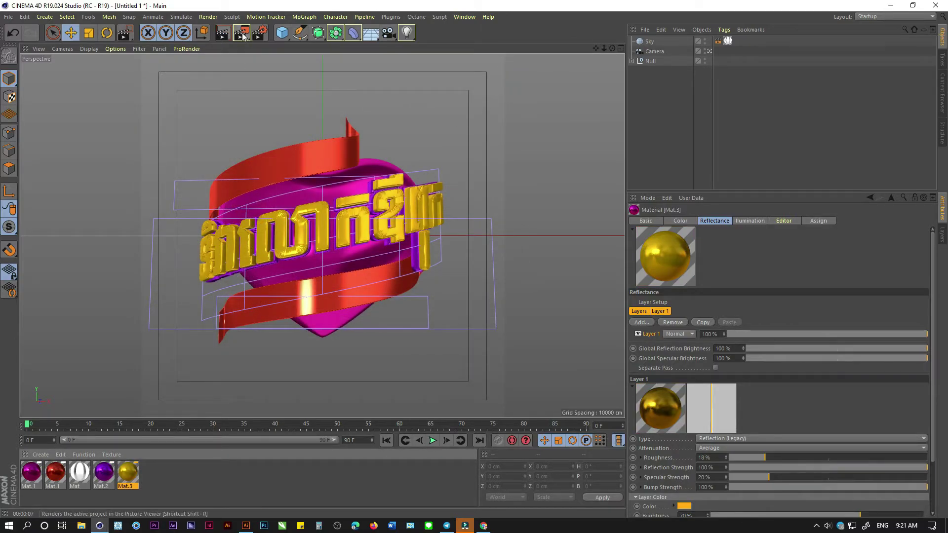
Step: Region-render the model's right half to check the dimmer gold, then clear it
drag(241, 33, 315, 152)
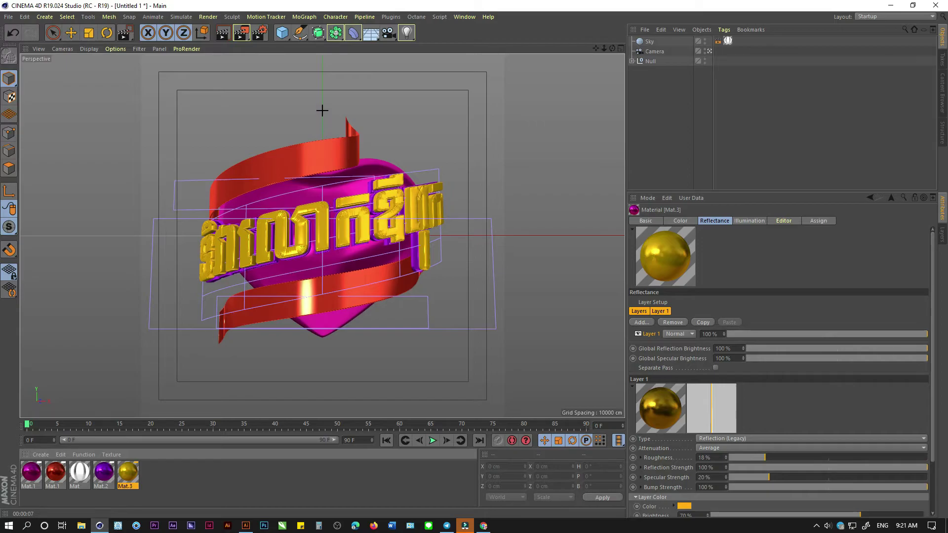
drag(322, 110, 454, 347)
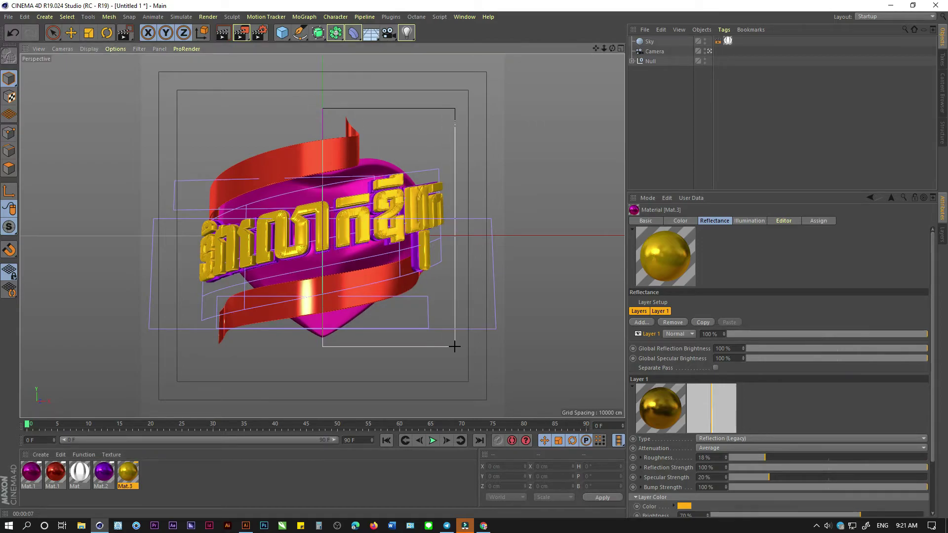
drag(454, 347, 457, 356)
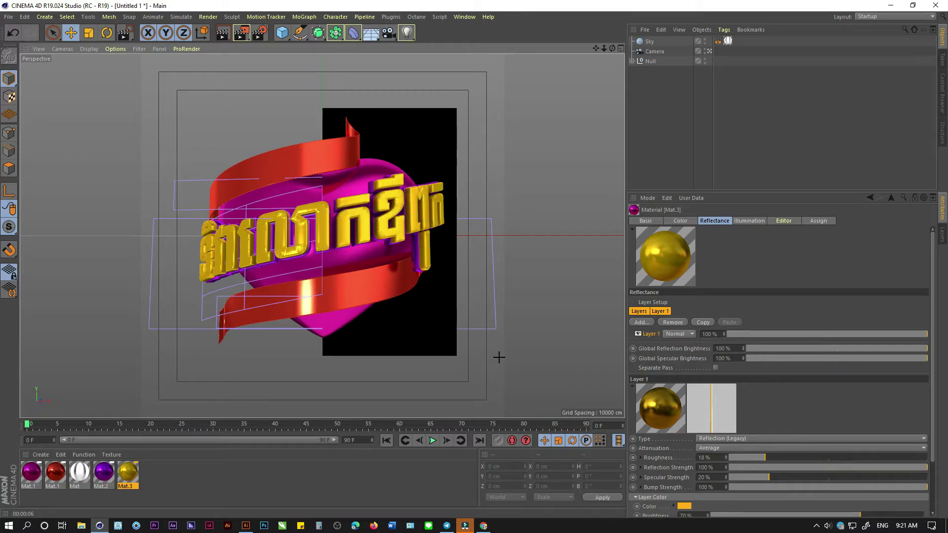
click(417, 295)
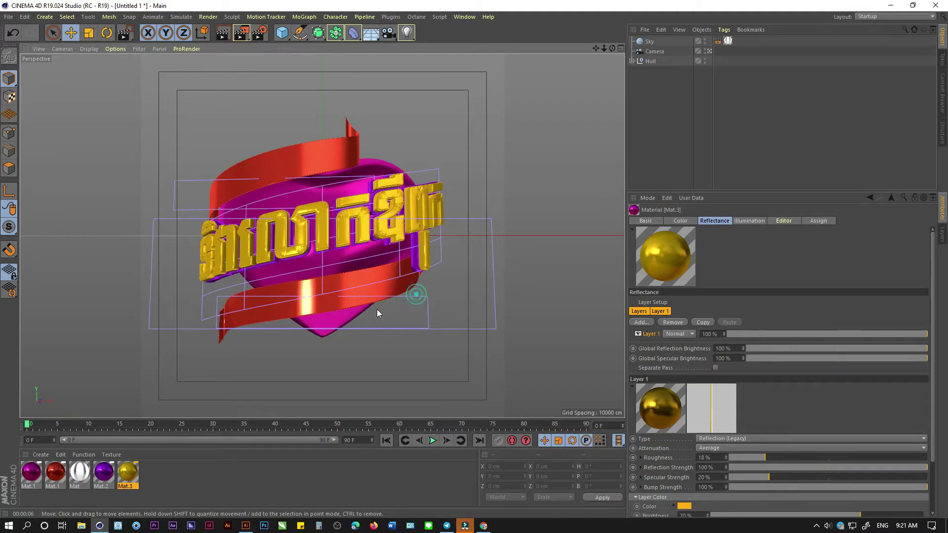
click(432, 245)
Step: Select both title extrusions, Extrude and Extrude.1, with subdivision smoothing temporarily off
click(632, 60)
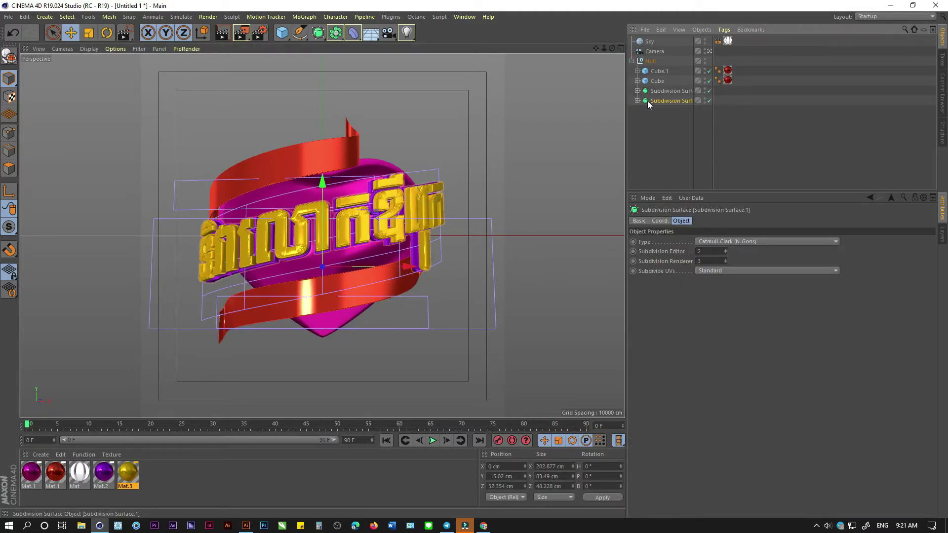
click(637, 100)
click(642, 140)
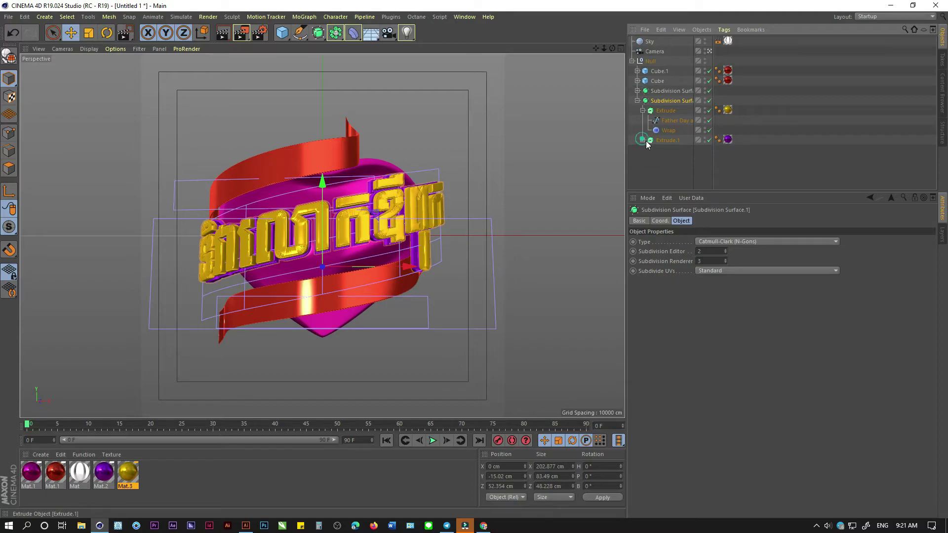
click(643, 111)
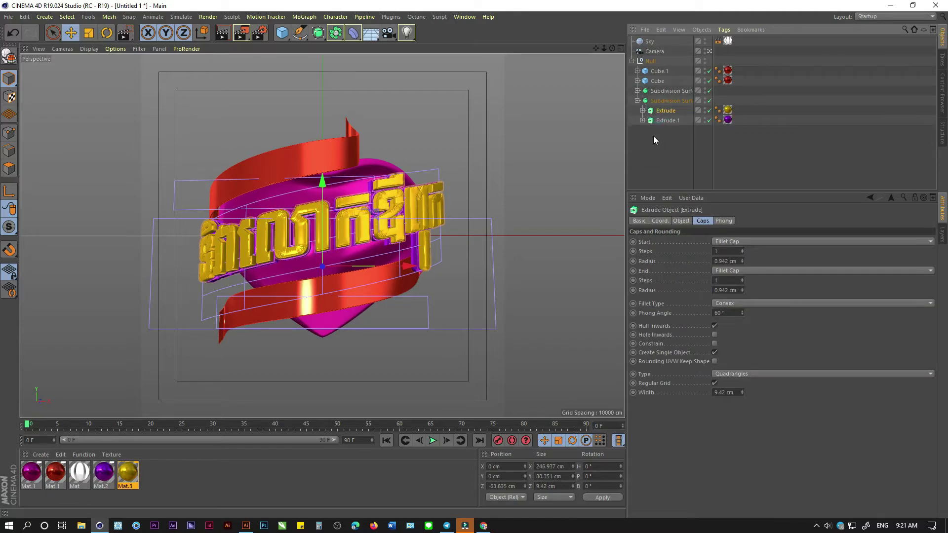
click(709, 101)
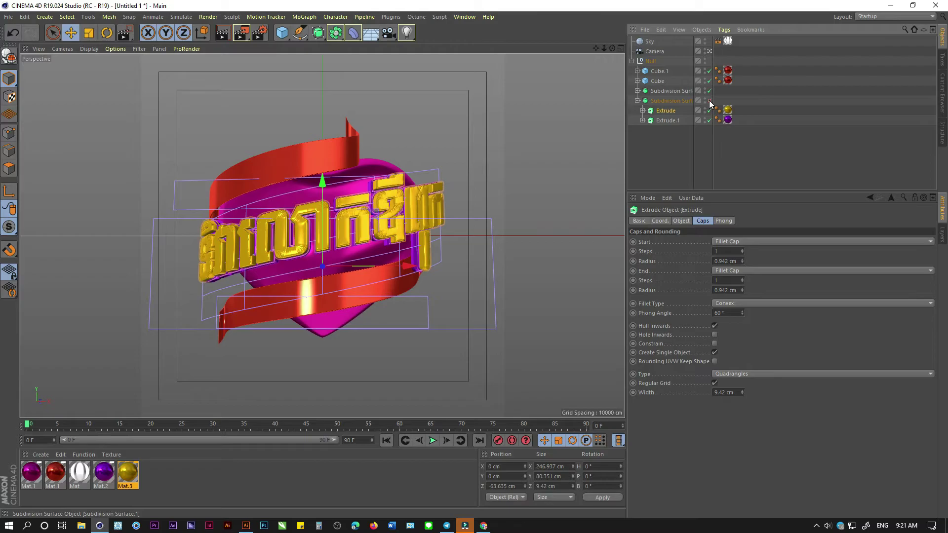
ctrl+click(668, 120)
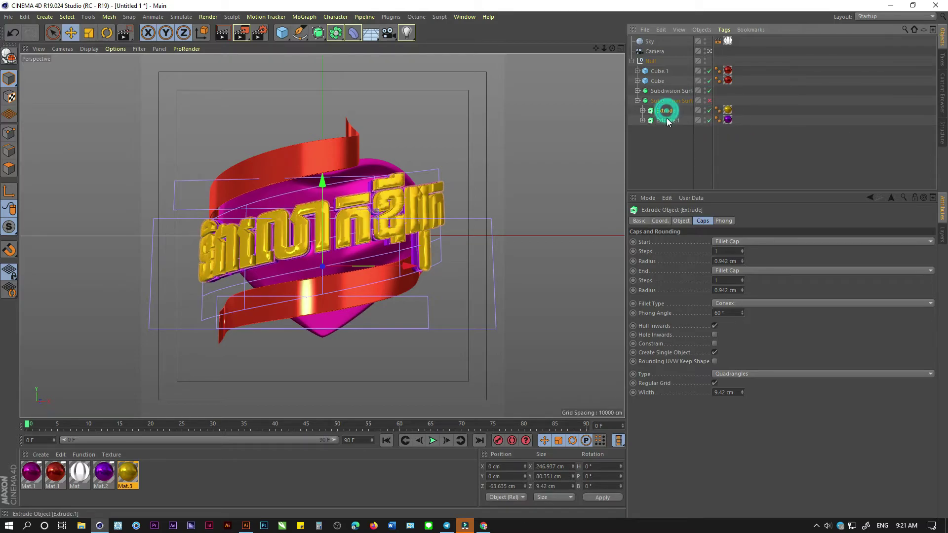
Step: Use Quadrangle caps with Regular Grid, uncheck Create Single Object, and restore subdivision smoothing
click(715, 383)
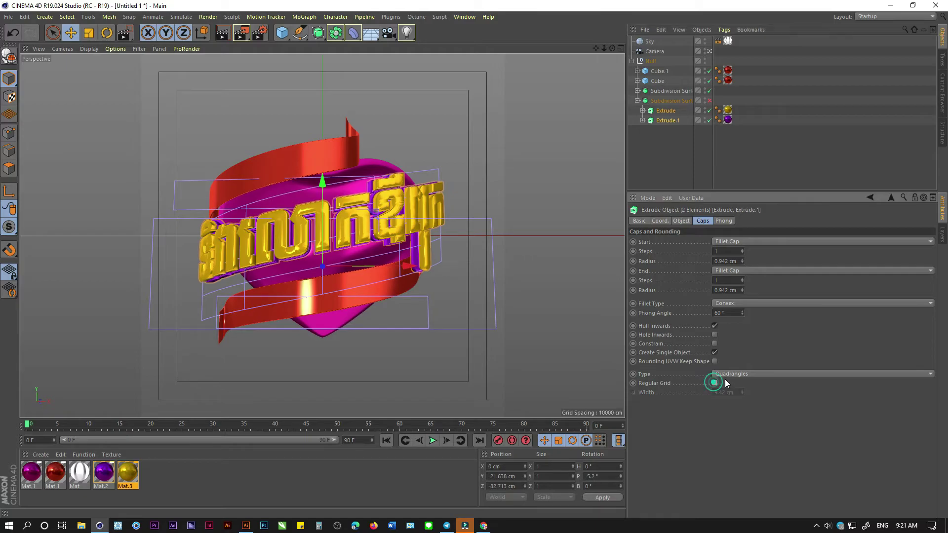
click(729, 399)
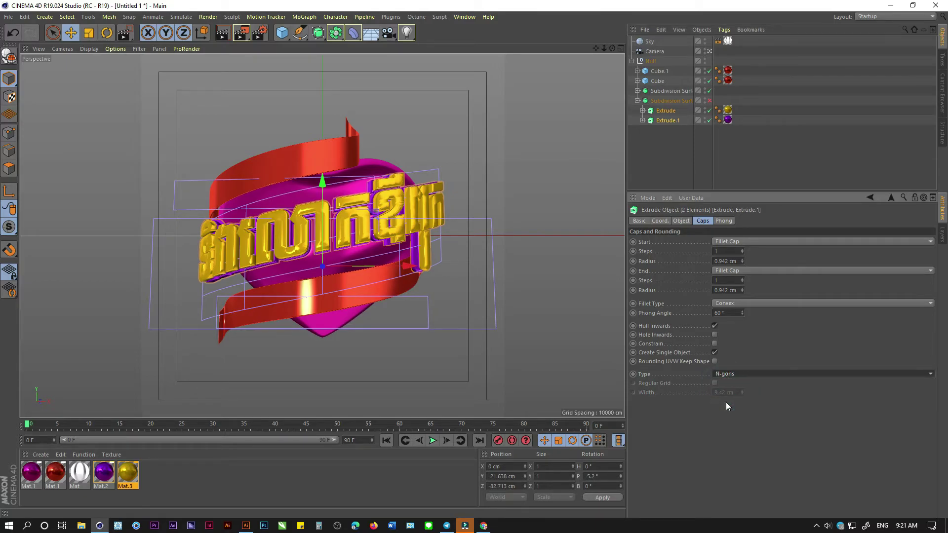
click(721, 375)
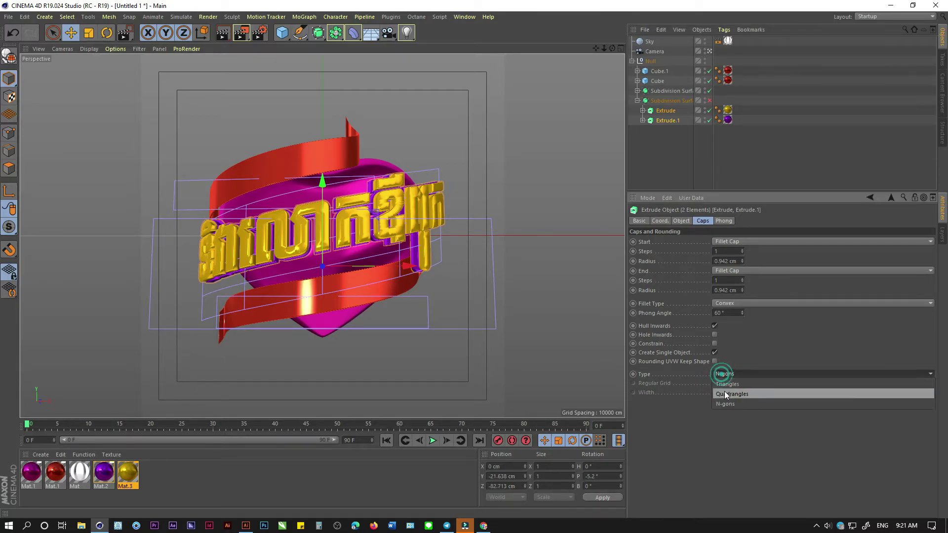
click(726, 393)
click(715, 353)
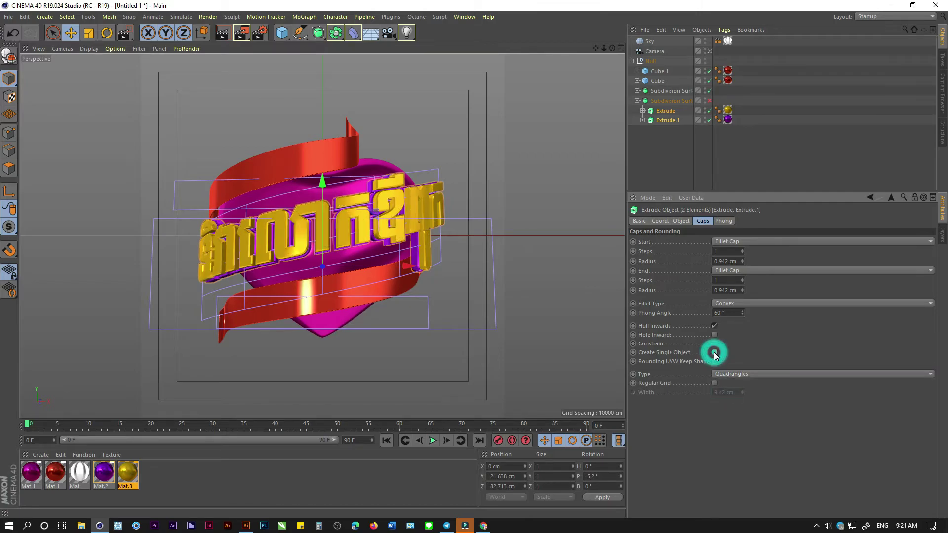
click(722, 377)
click(715, 383)
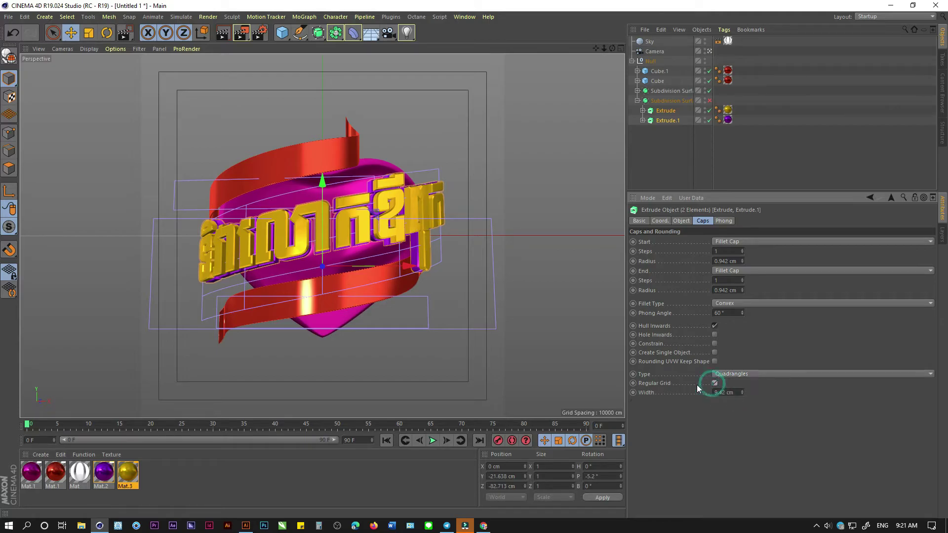
click(709, 100)
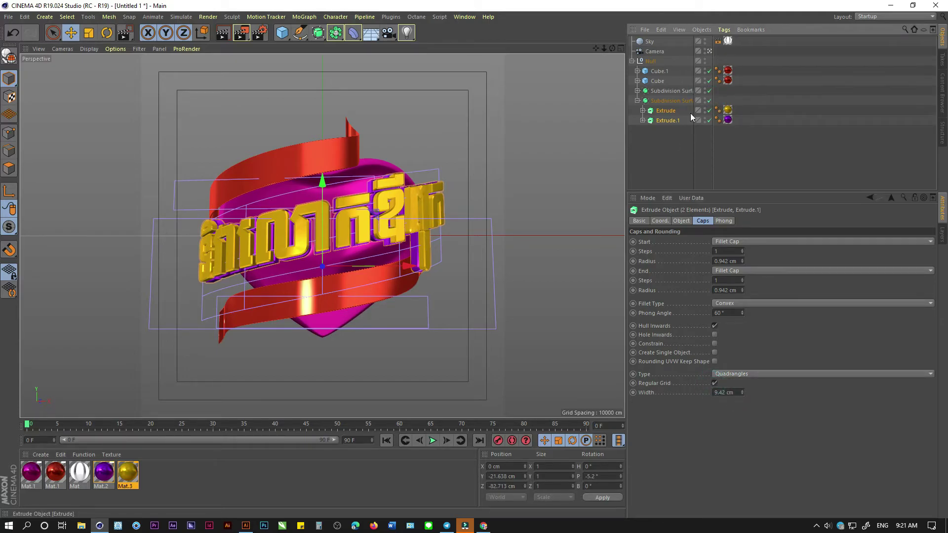
Step: Set the end cap fillet radius to 0.942 cm and confirm its step count
click(714, 291)
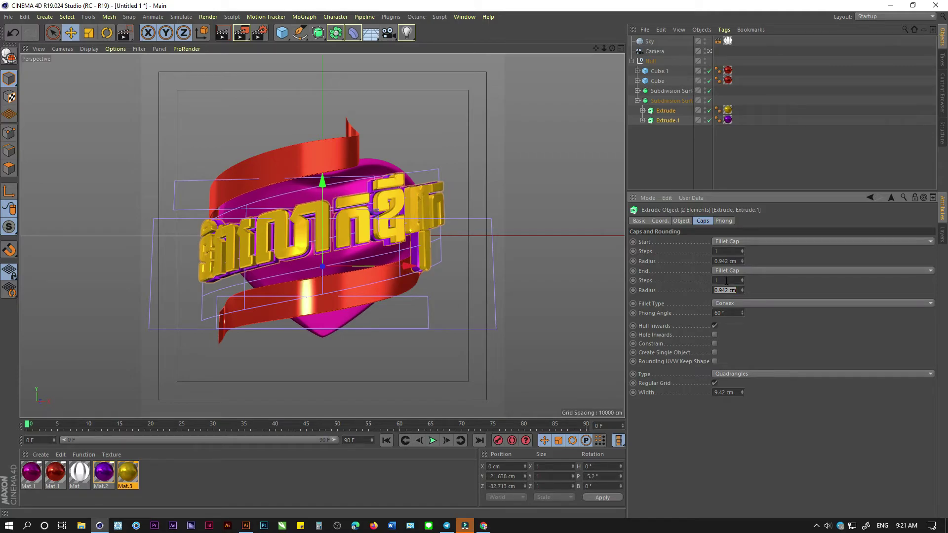
click(726, 281)
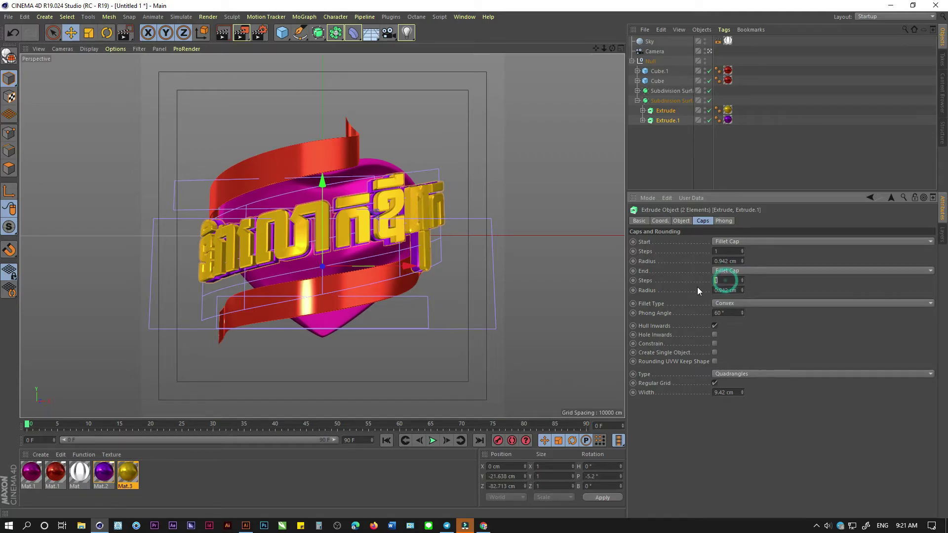
click(724, 261)
click(669, 159)
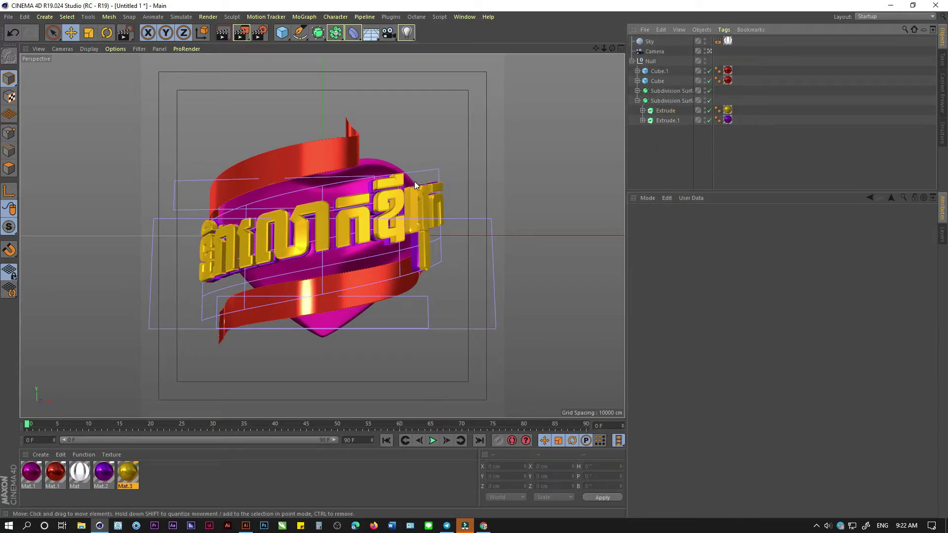
Step: Apply the purple Mat.2 material to the heart in the Cinema 4D viewport
click(445, 121)
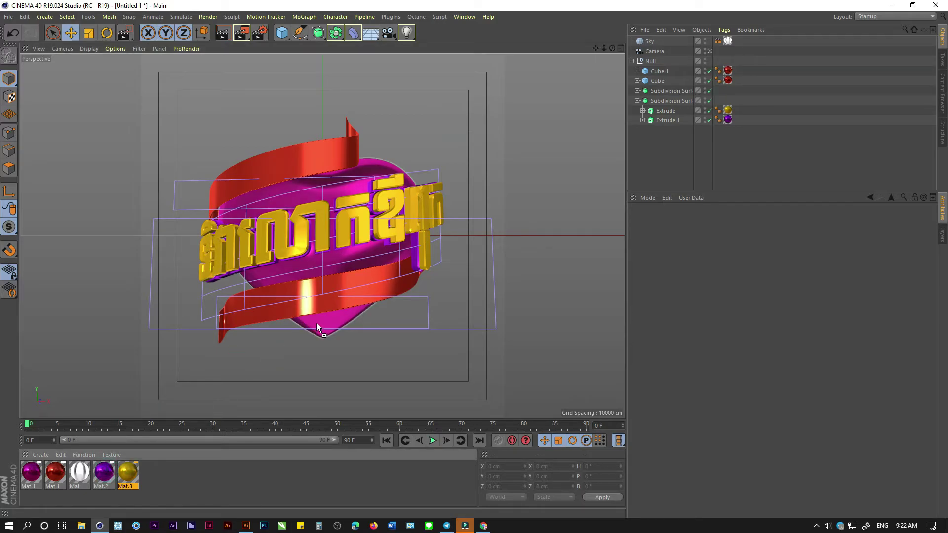
drag(104, 472, 317, 323)
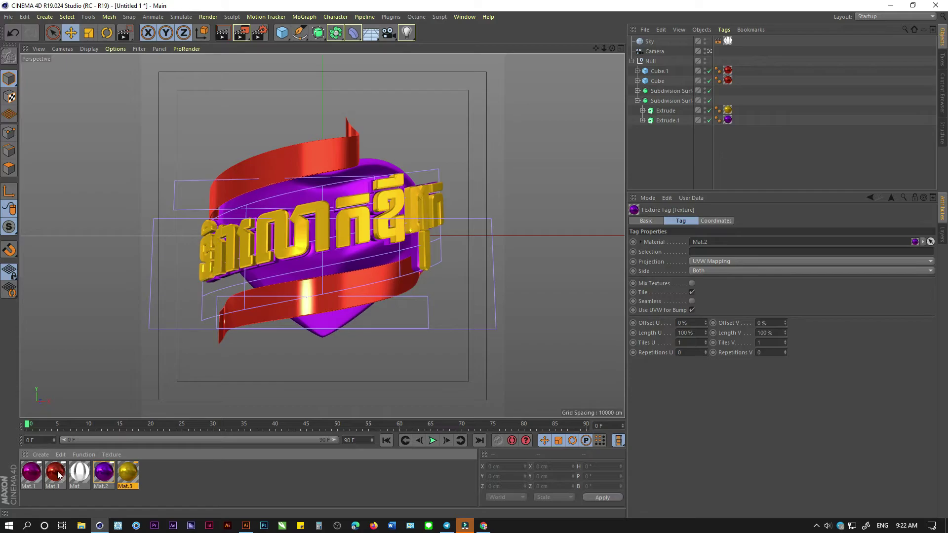
drag(40, 474, 728, 121)
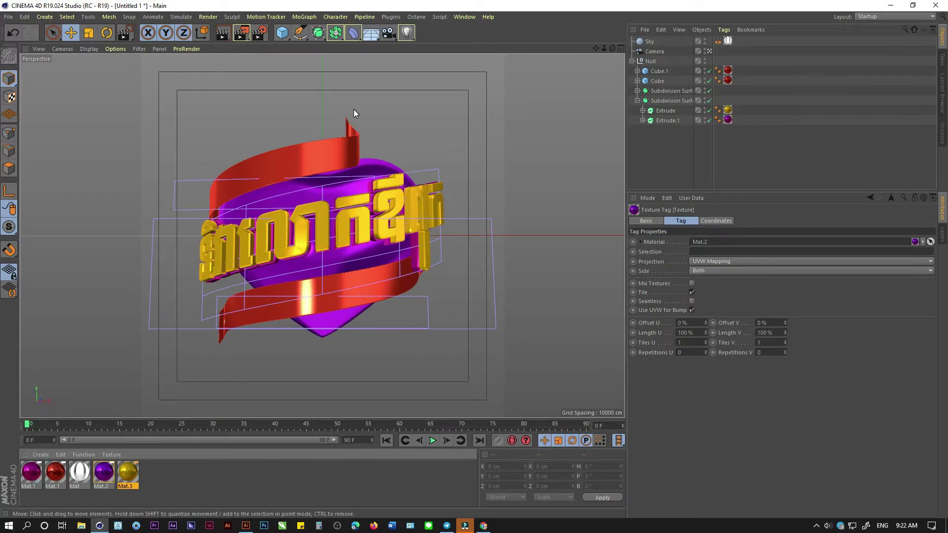
Step: Render the scene to the Picture Viewer, zoom it to fit, and dock it beside the viewport
click(241, 33)
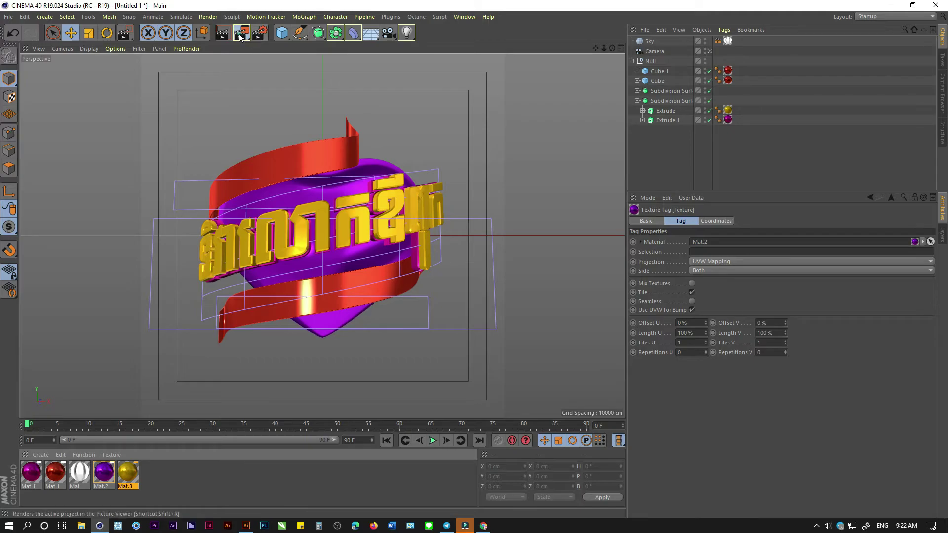
scroll(328, 248, down, 1)
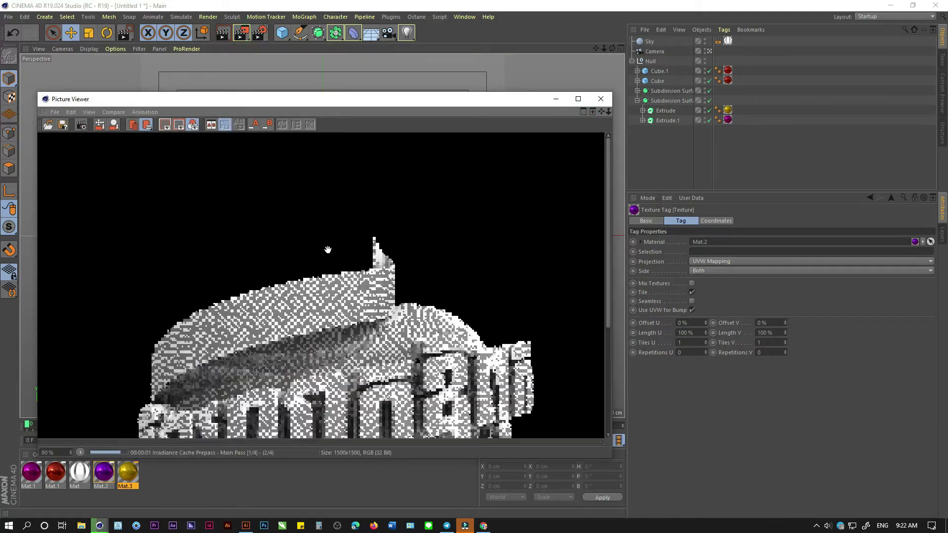
scroll(328, 248, down, 3)
scroll(328, 248, down, 1)
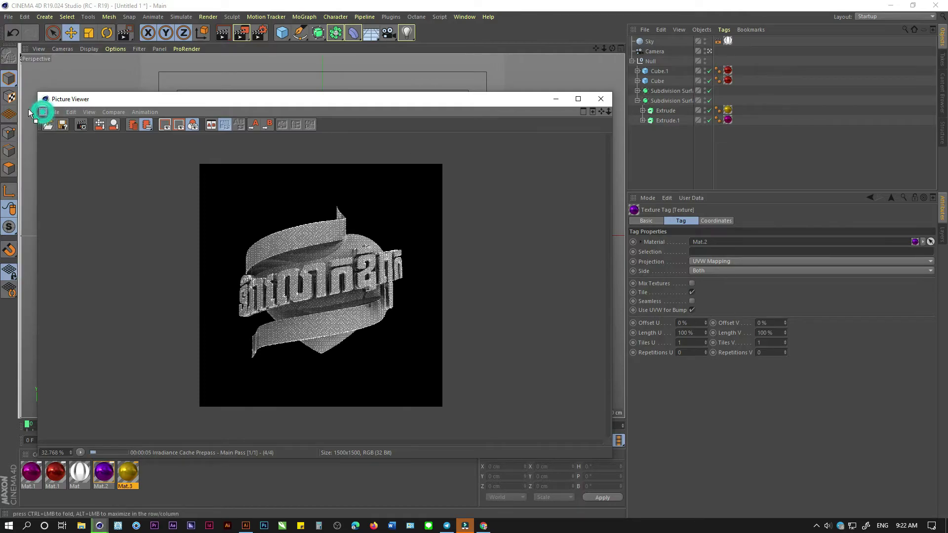
drag(42, 112, 27, 114)
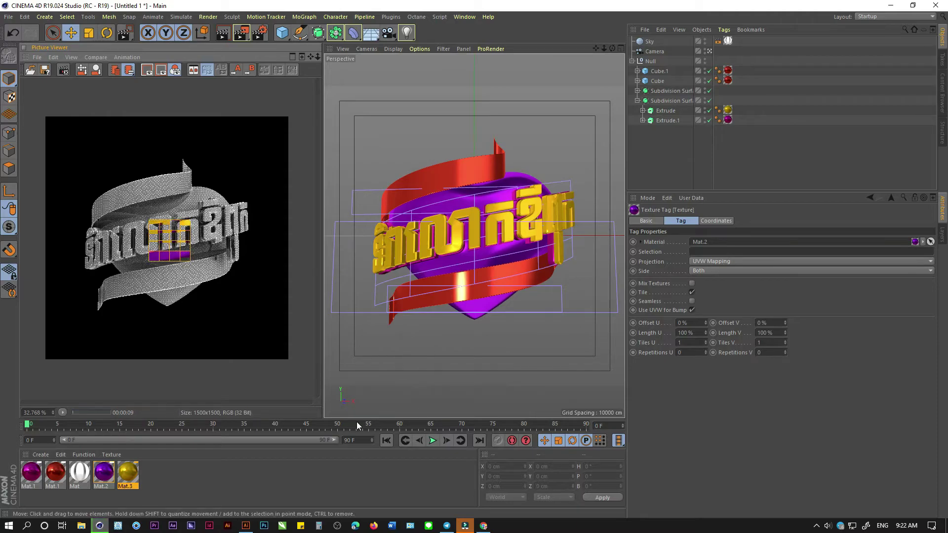
Step: Hide Illustrator's floating panels, then return to Cinema 4D
click(249, 527)
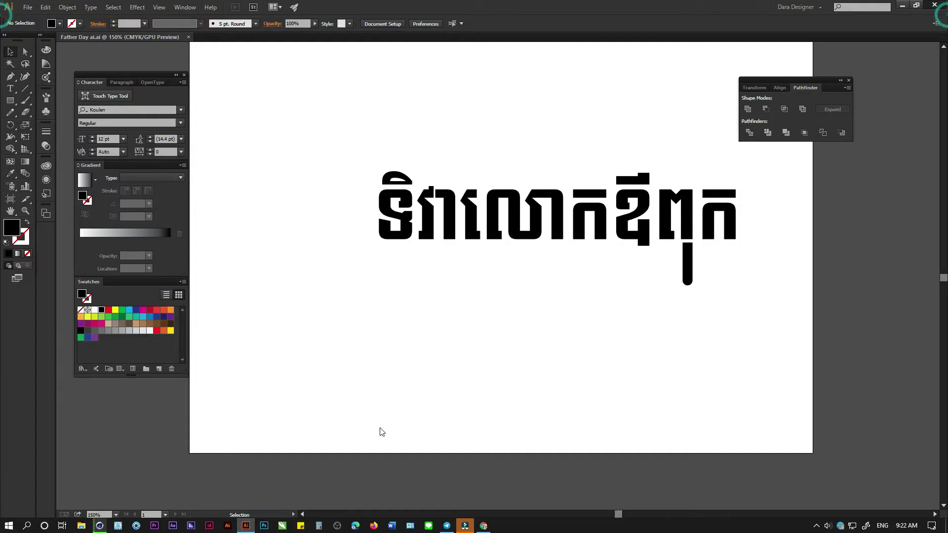
key(shift+Tab)
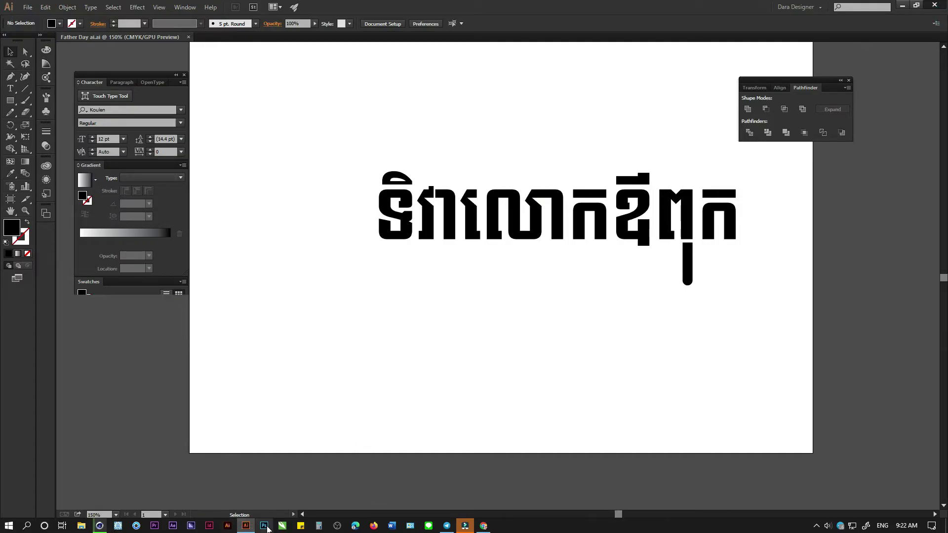
click(100, 526)
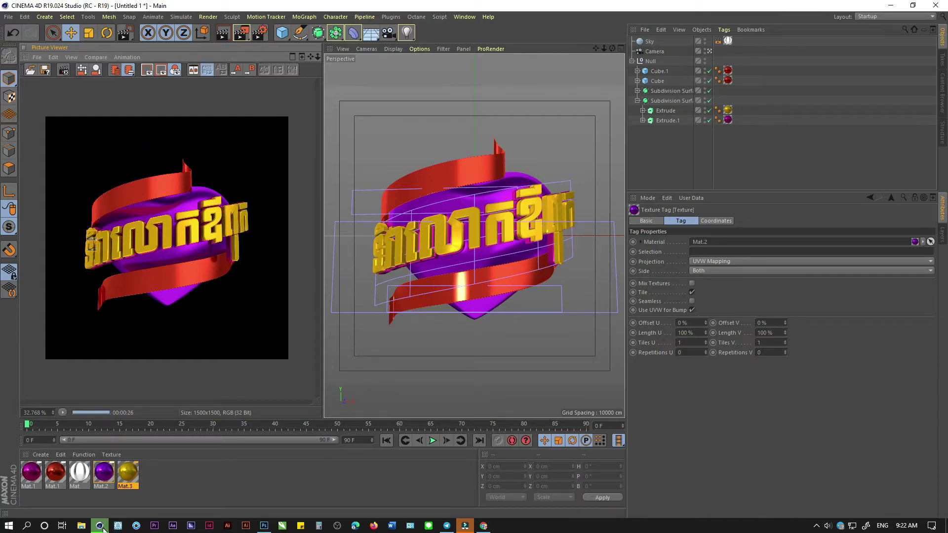
Step: Once the render finishes, bring Photoshop to the front with no document open
click(103, 527)
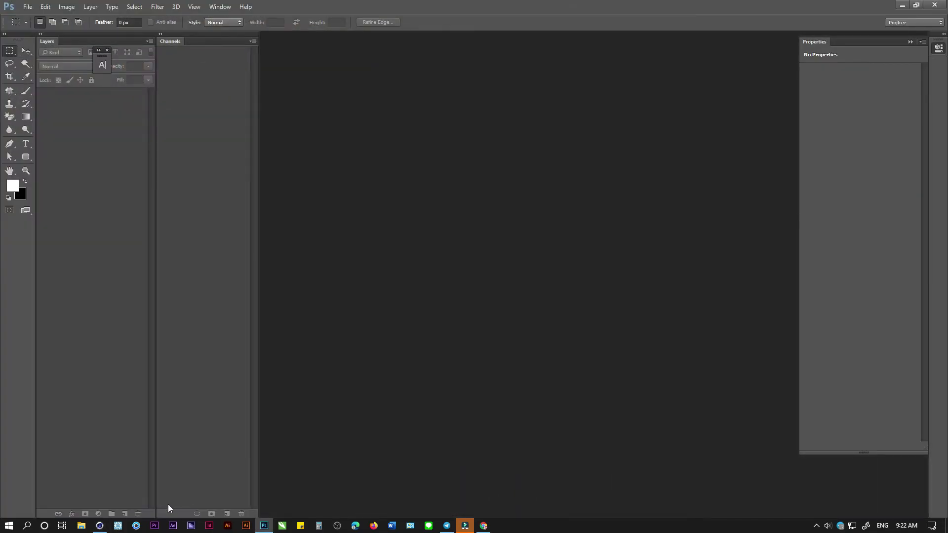
Step: Open the rendered Father.png from the Desktop as a new Photoshop document
click(339, 431)
double_click(484, 222)
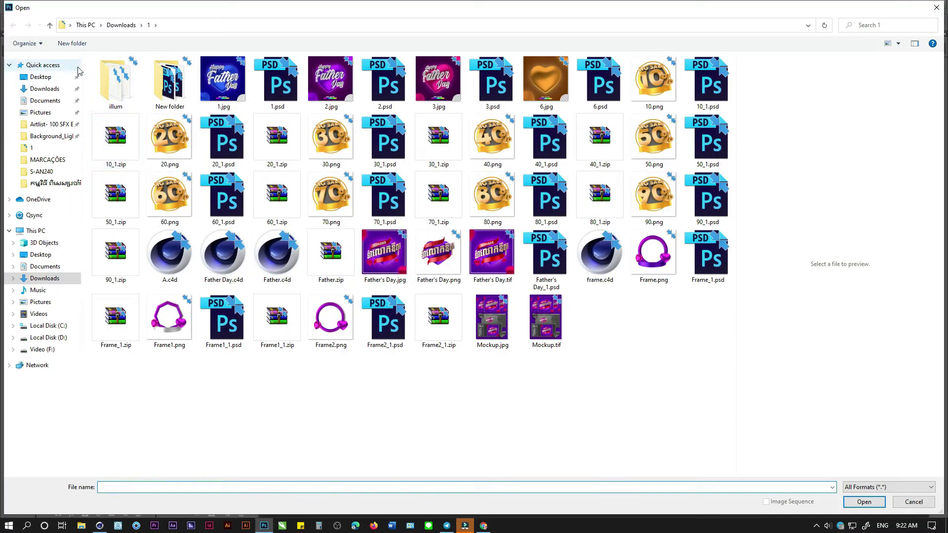
click(45, 78)
ctrl+scroll(409, 184, up, 1)
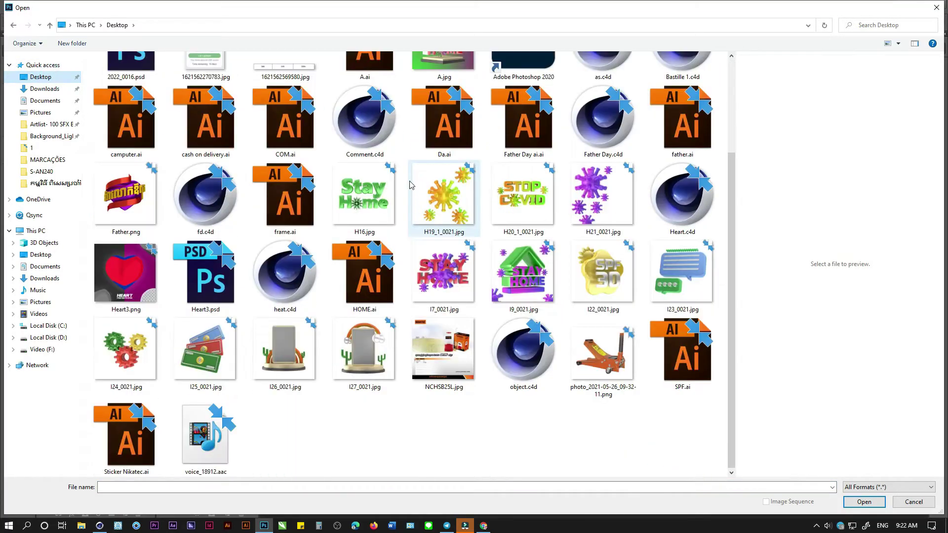
click(135, 206)
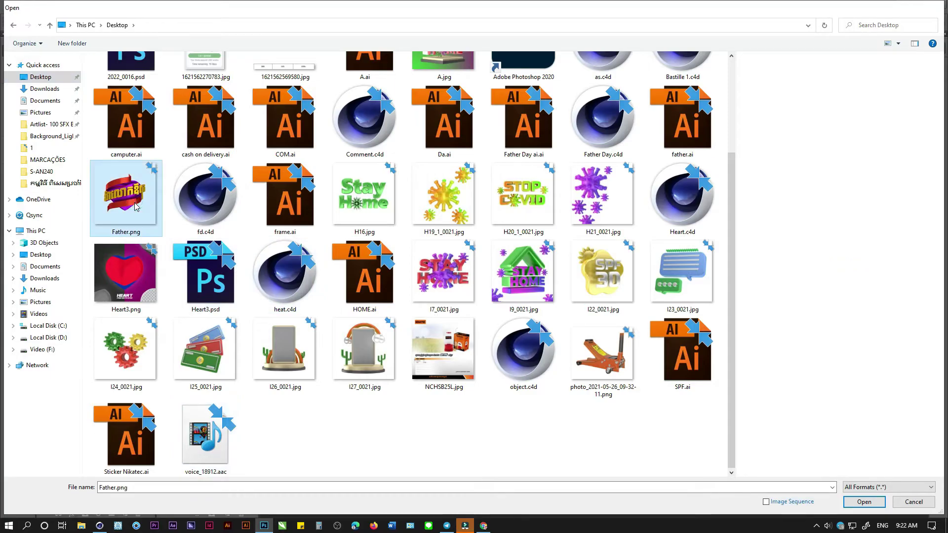
double_click(136, 206)
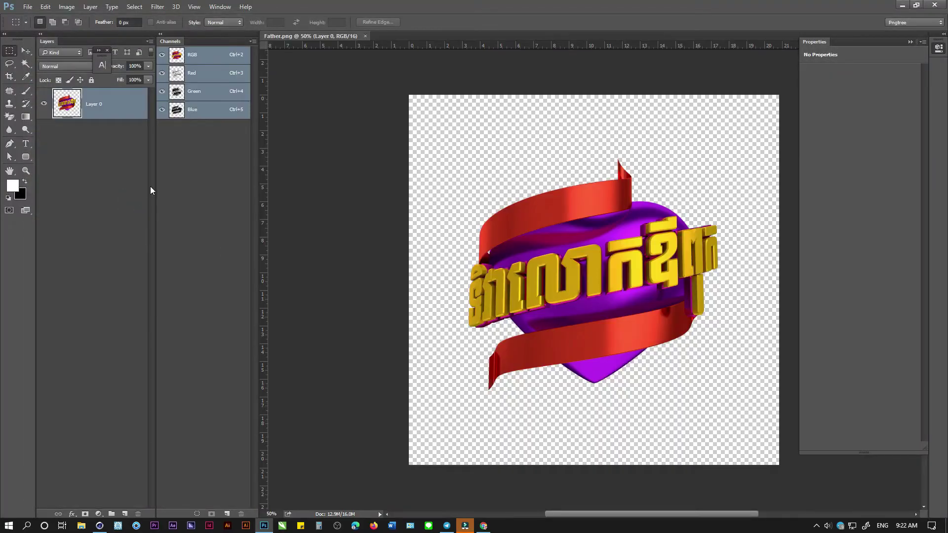
Step: Add a white Solid Color fill layer after one cancelled attempt
click(98, 514)
click(175, 296)
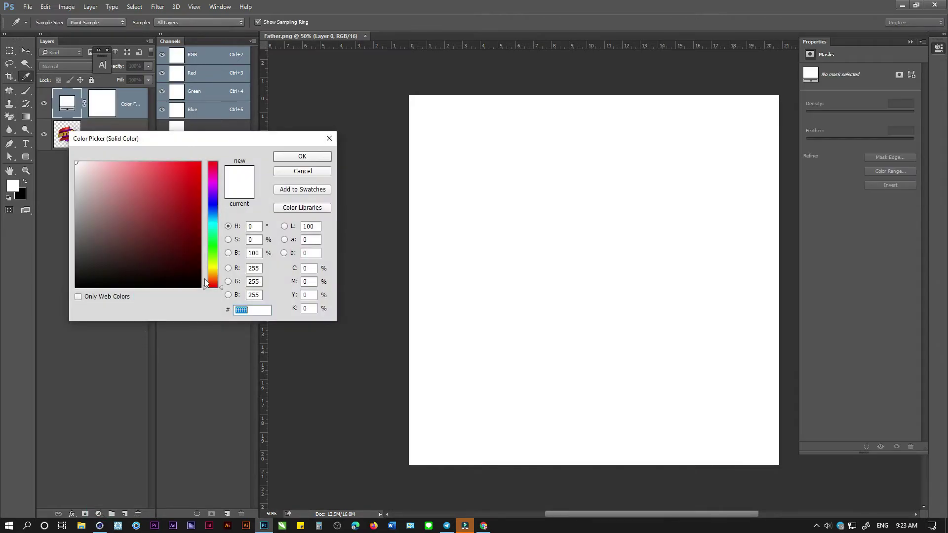
click(302, 171)
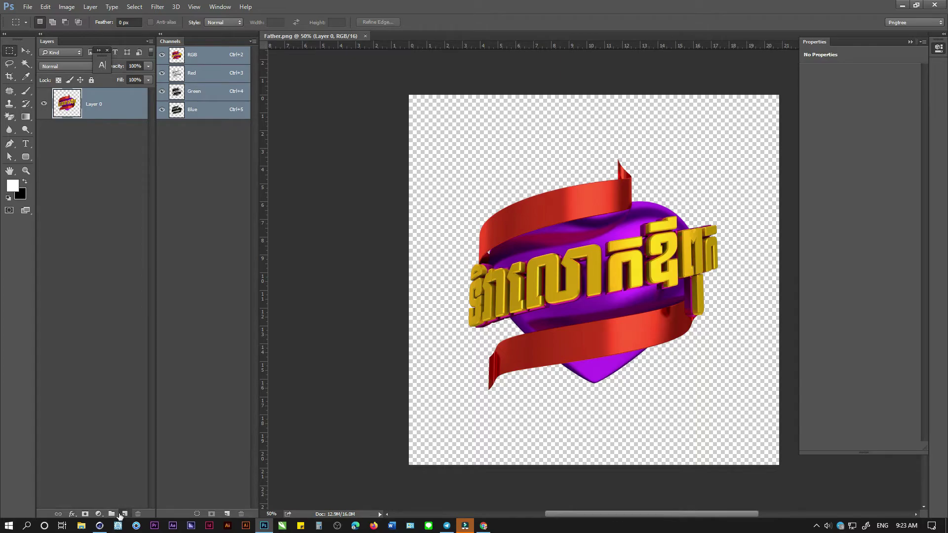
click(124, 514)
click(98, 514)
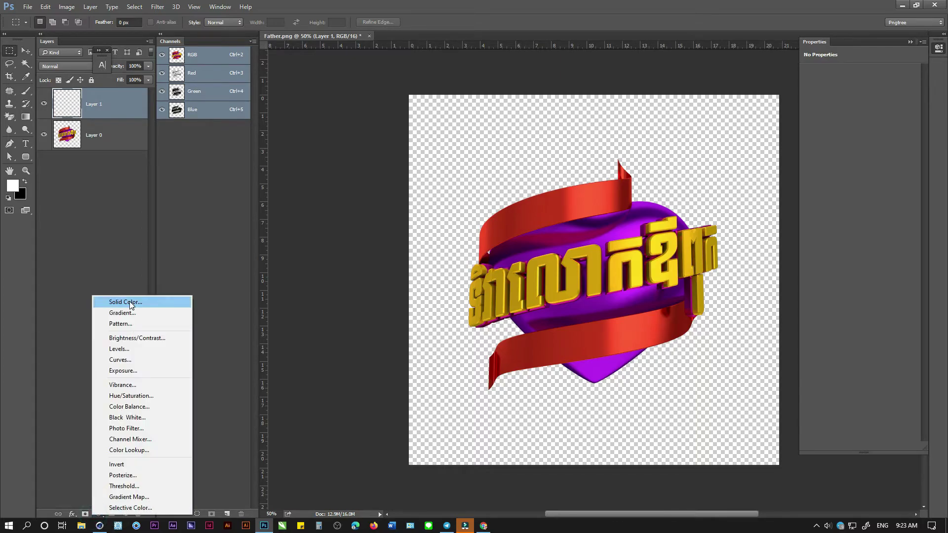
click(130, 301)
click(297, 157)
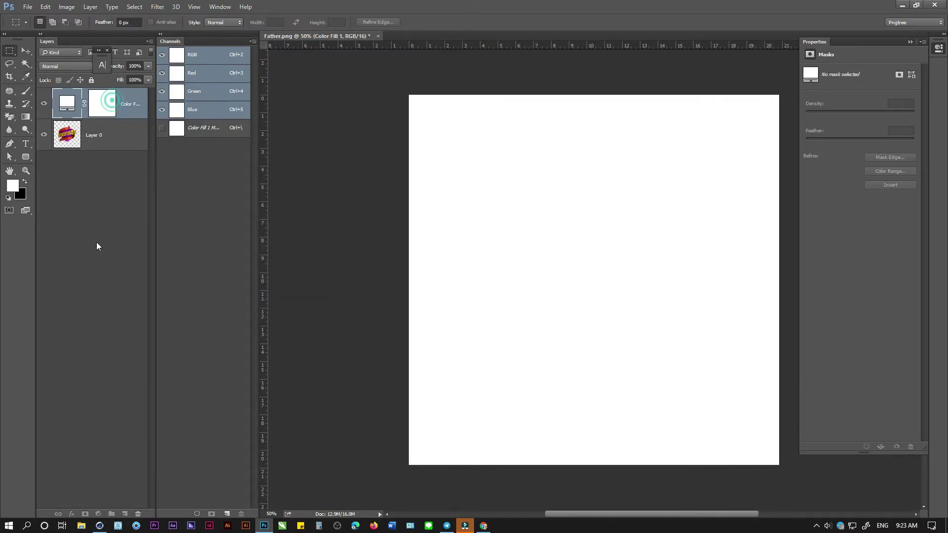
Step: Move the fill below Layer 0, recolour it dark purple #390455, and add an empty layer
drag(125, 113, 133, 193)
double_click(67, 134)
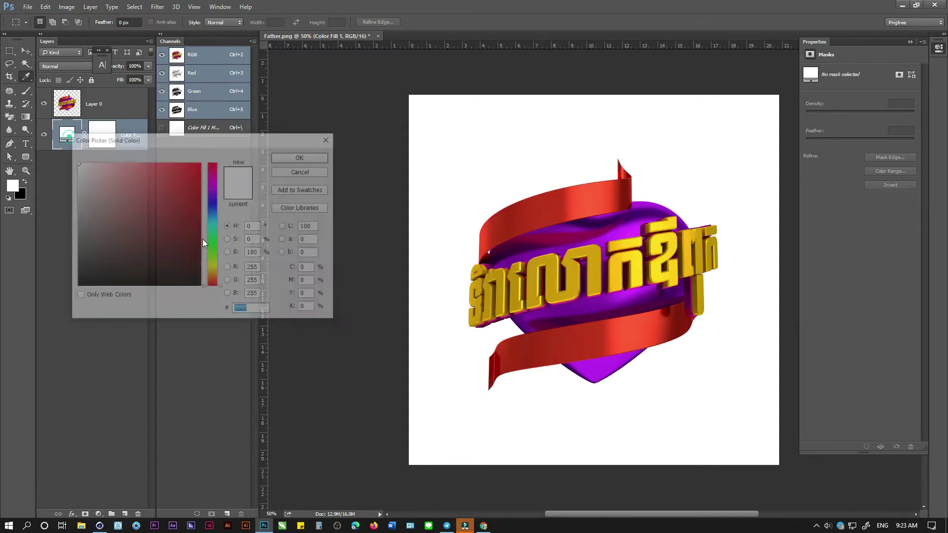
click(604, 221)
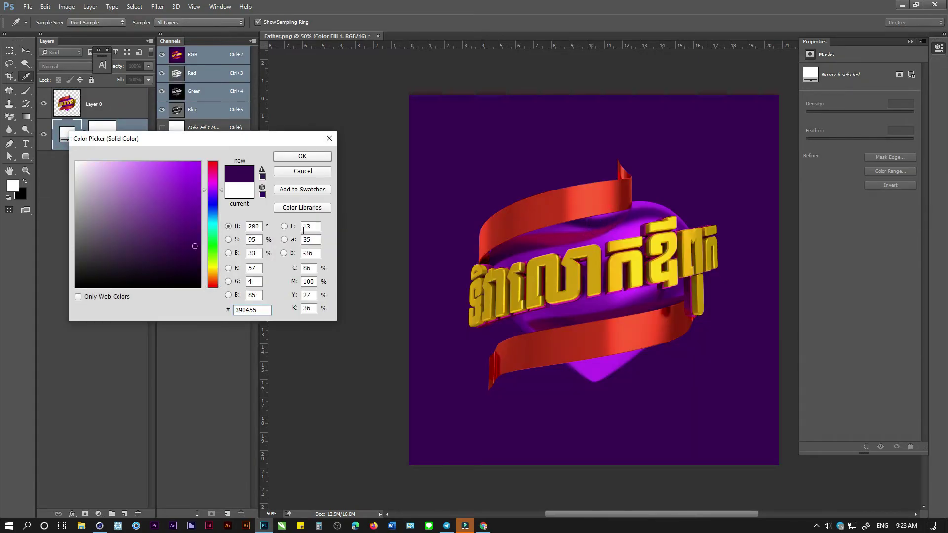
click(297, 158)
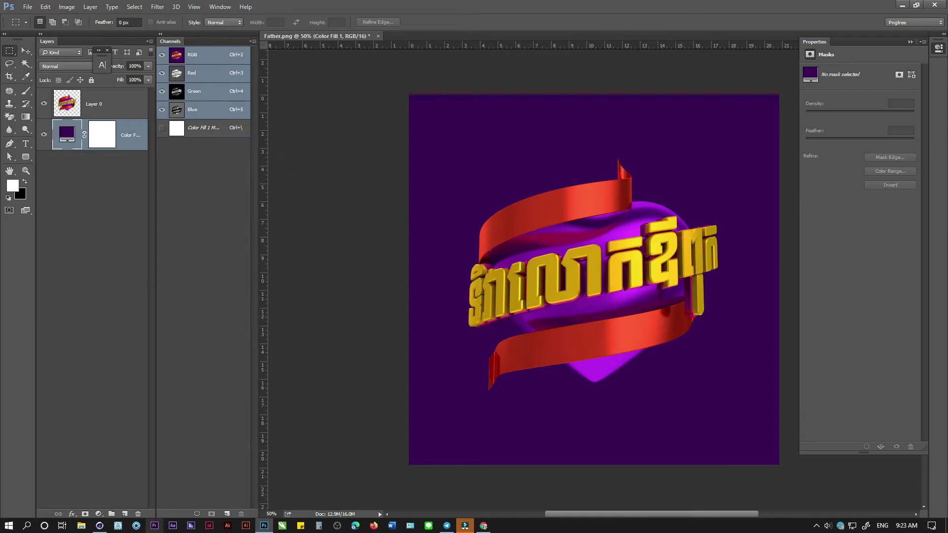
click(124, 514)
Step: Paint a soft white glow around the heart on Layer 1 with a 1400 px soft brush
key(b)
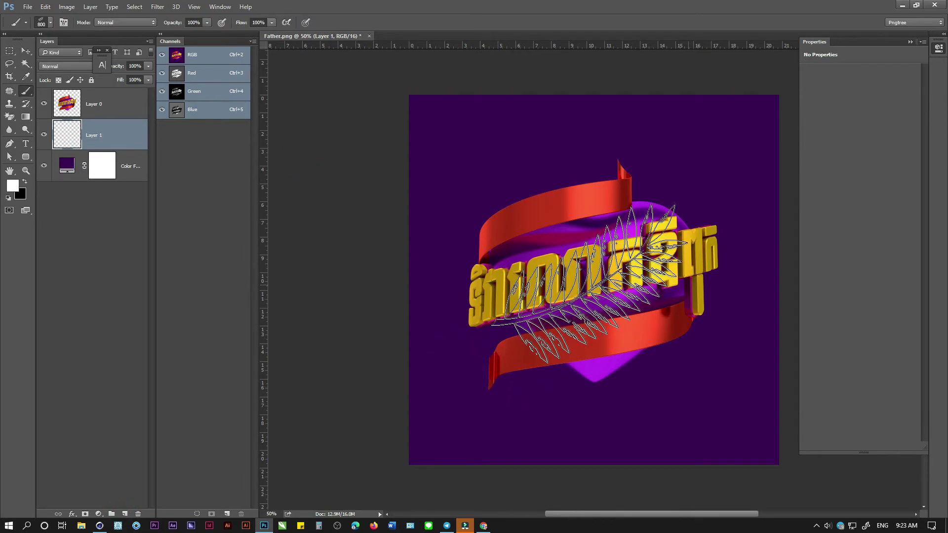
right_click(612, 346)
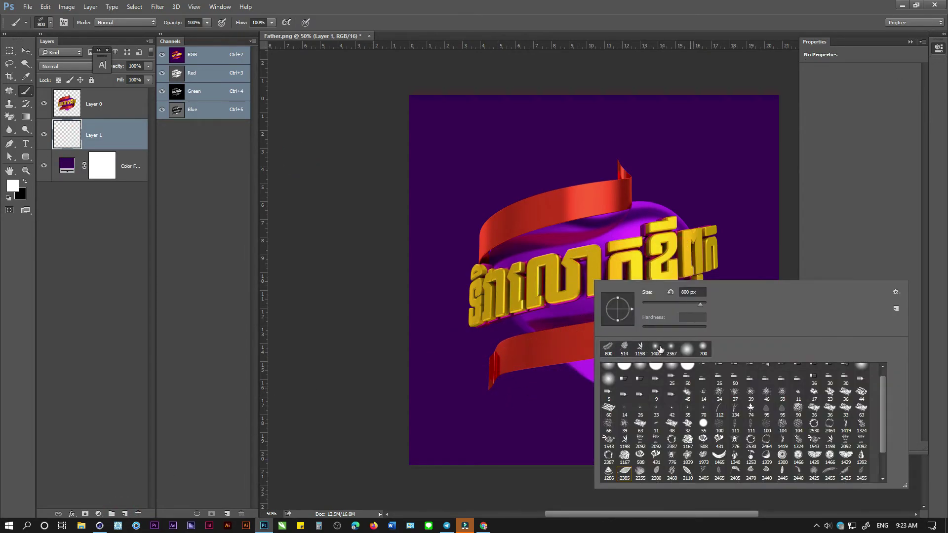
click(656, 348)
click(604, 272)
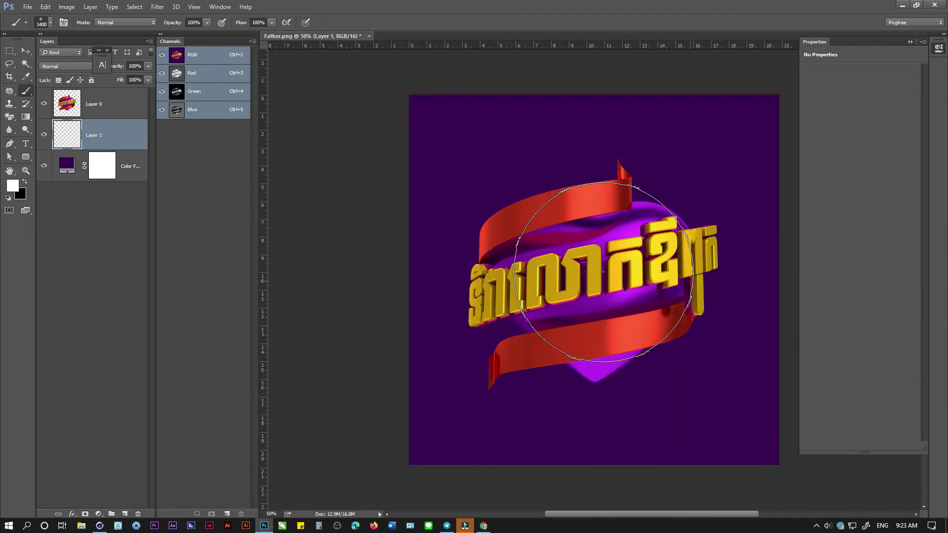
key(ctrl+z)
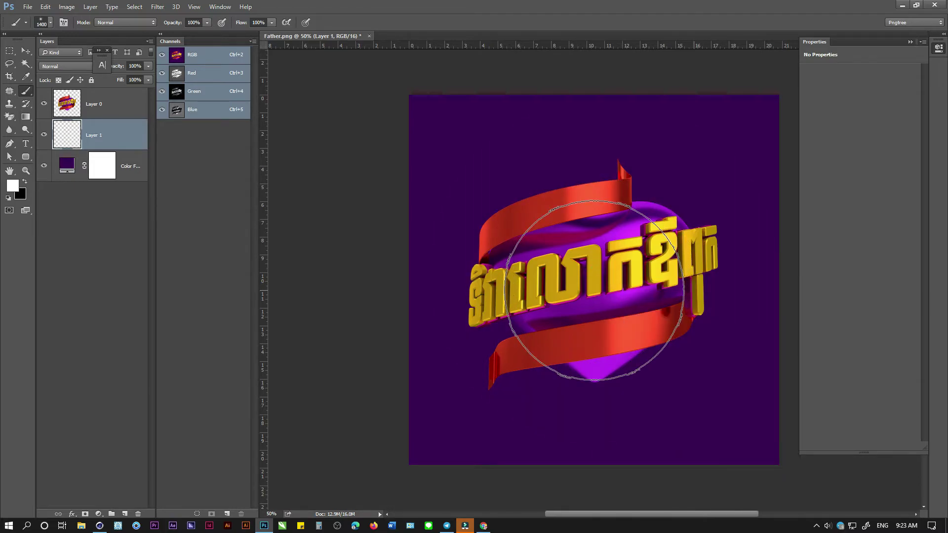
click(594, 290)
key(bracketleft)
key(bracketleft)
key(bracketleft)
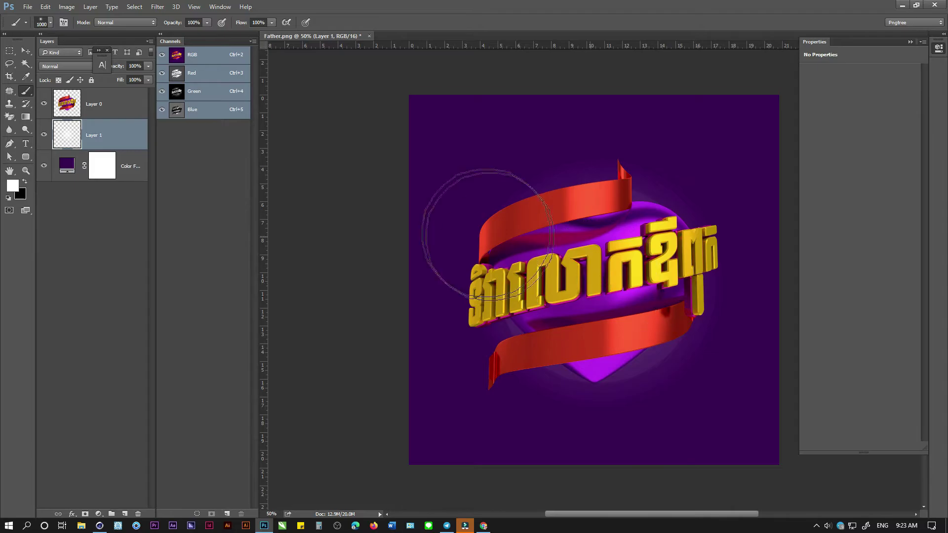
Step: Centre the glow layer on the canvas and scale it up to about 151%
key(ctrl+a)
key(v)
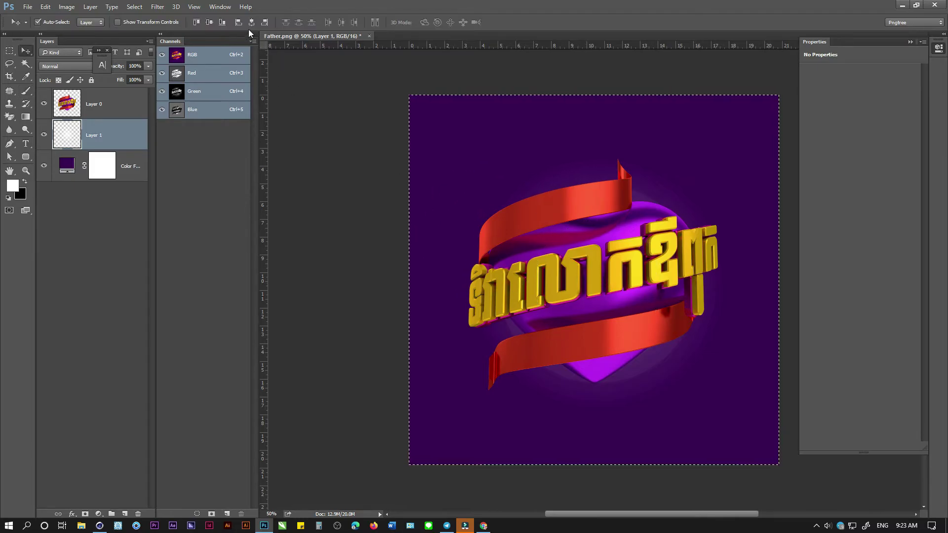
ctrl+drag(508, 259, 513, 262)
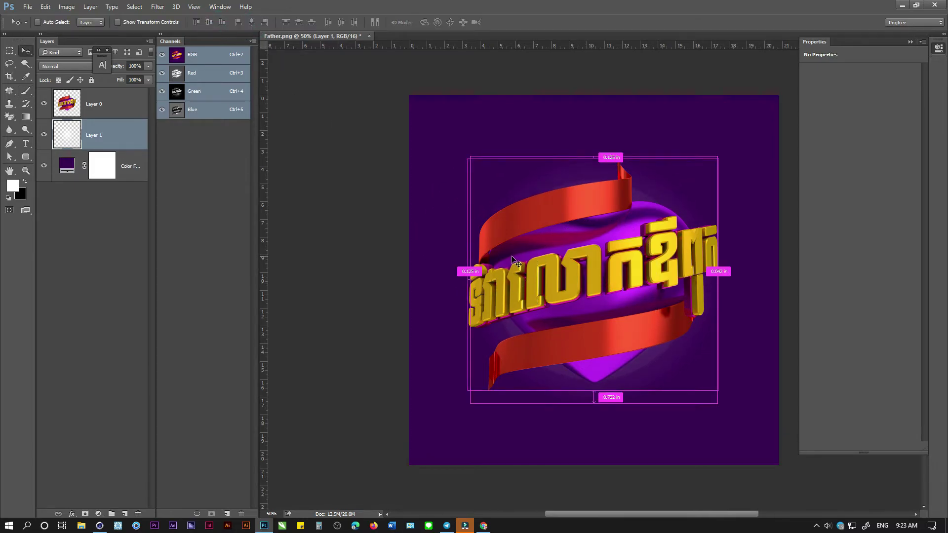
key(ctrl+t)
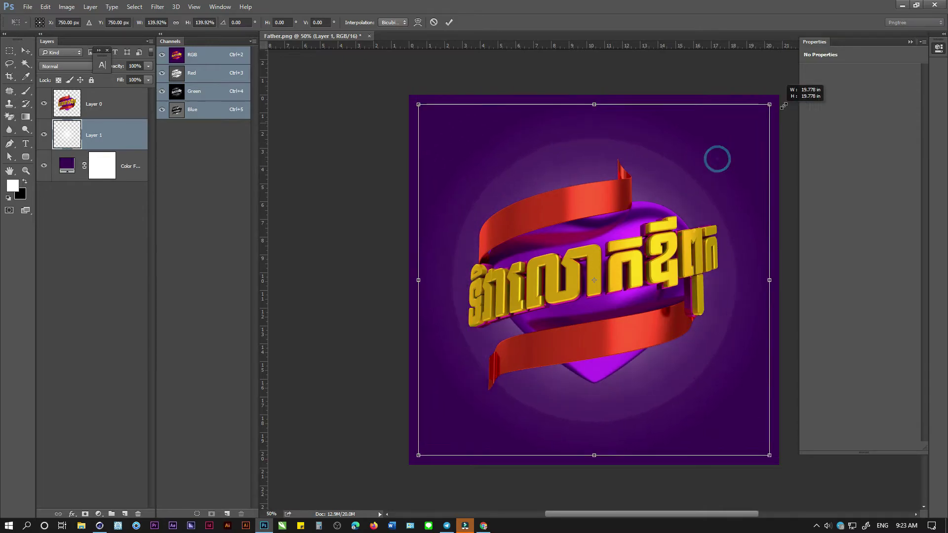
alt+shift+drag(718, 158, 782, 94)
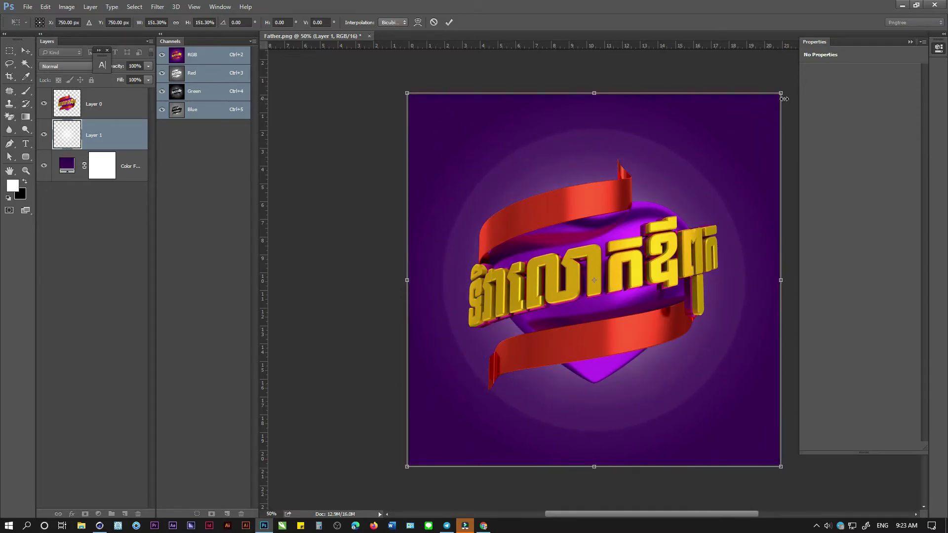
key(Return)
Step: Enlarge the gold title and heart layer to about 114% around its centre
ctrl+click(620, 271)
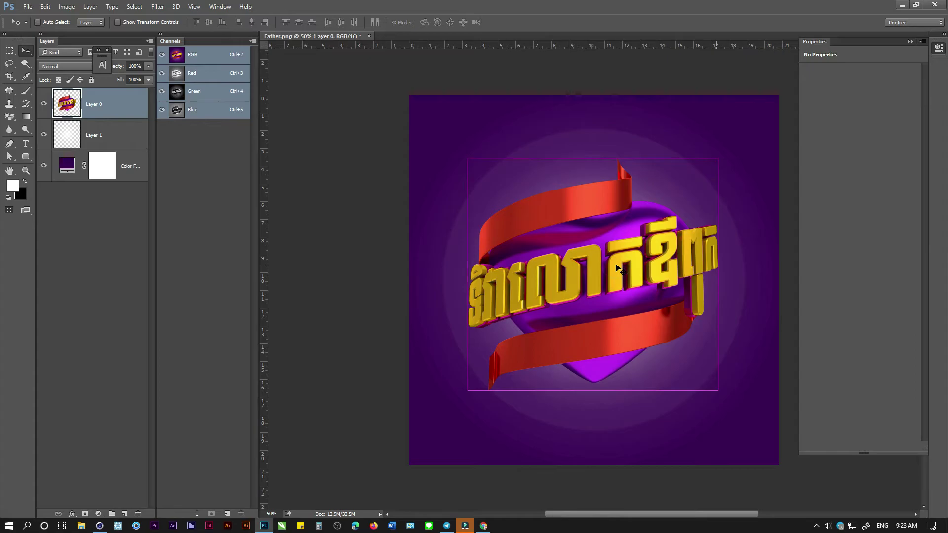
key(ctrl+t)
alt+shift+drag(718, 158, 733, 146)
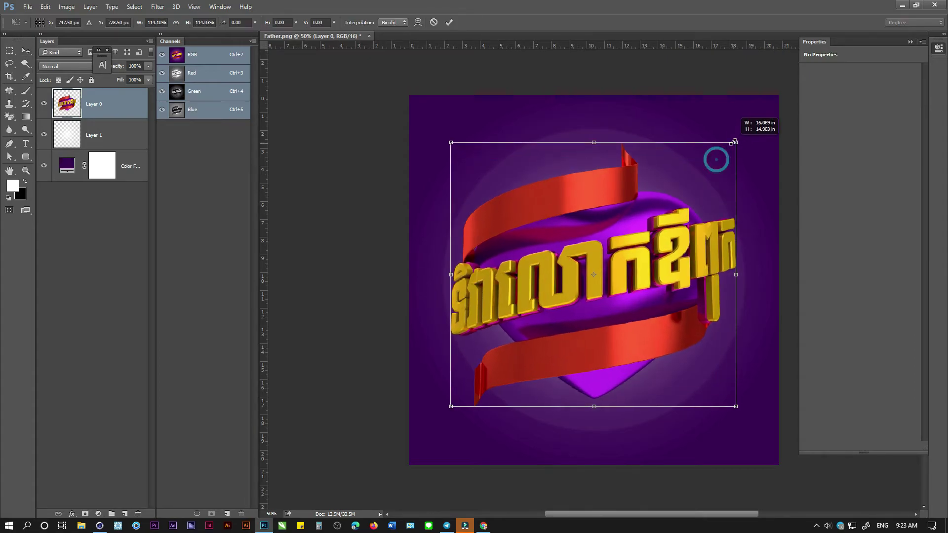
key(Return)
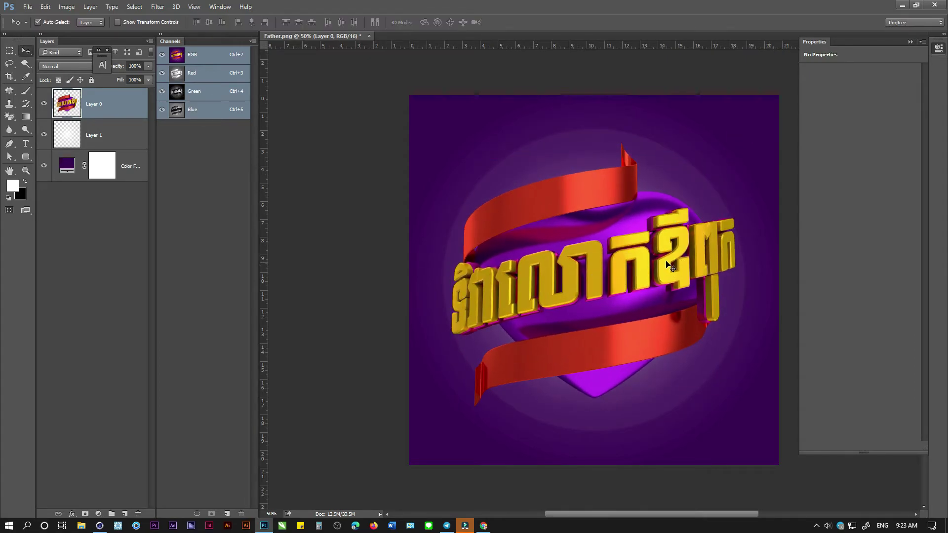
drag(681, 269, 595, 261)
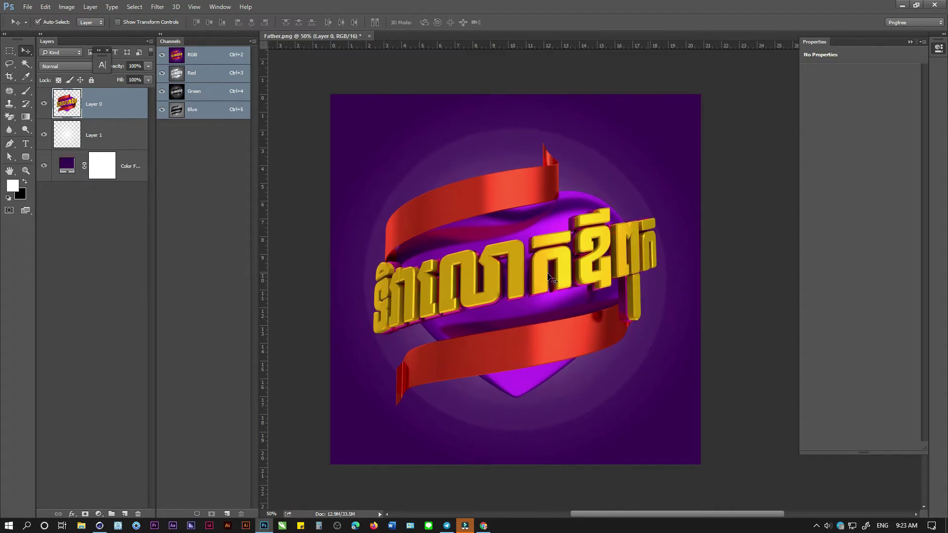
alt+scroll(551, 279, up, 2)
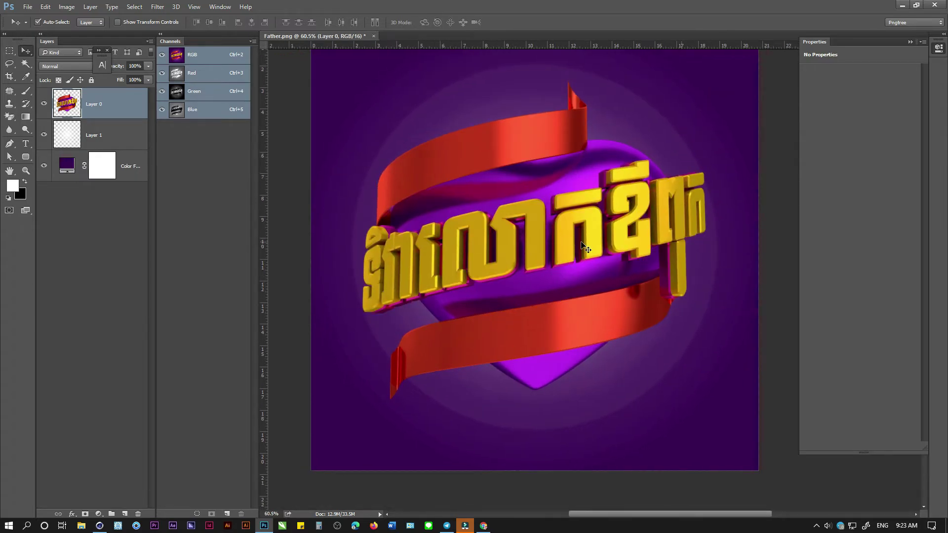
key(alt+Tab)
key(alt+Tab)
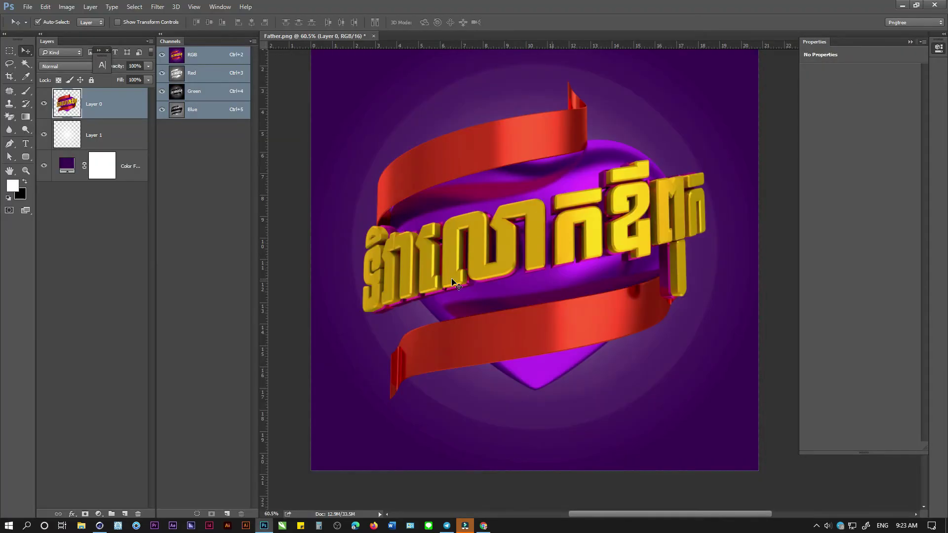
Step: Open Downloads\1\New folder in File Explorer and drag the blue heart image into the poster
click(82, 525)
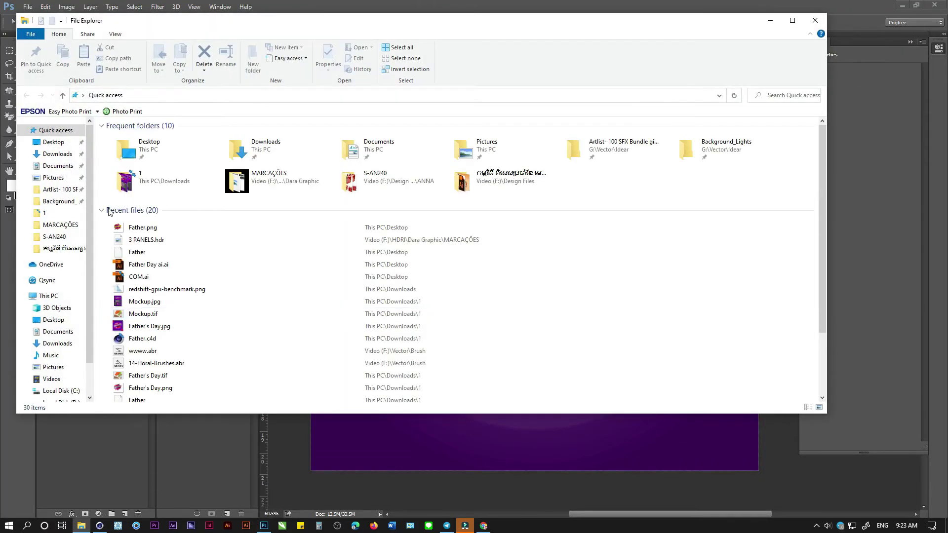
click(250, 183)
double_click(151, 186)
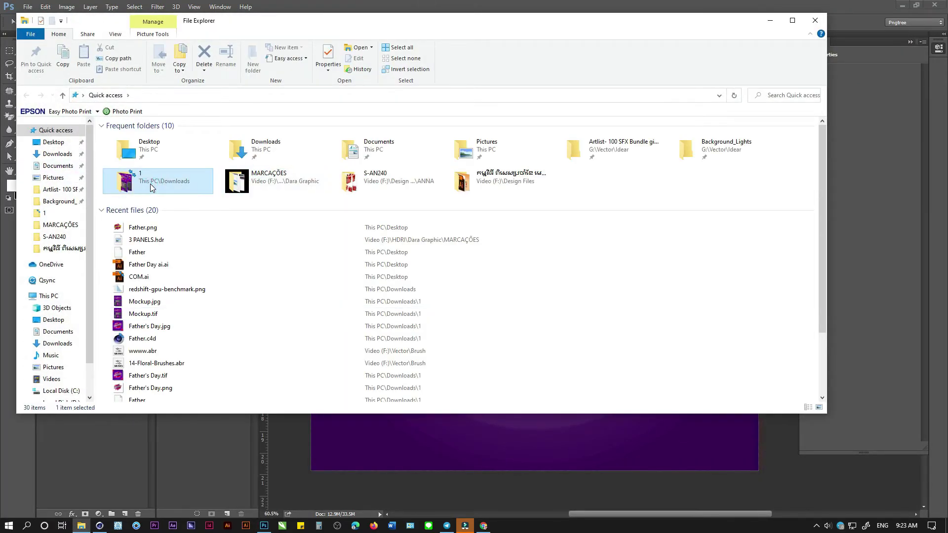
double_click(170, 168)
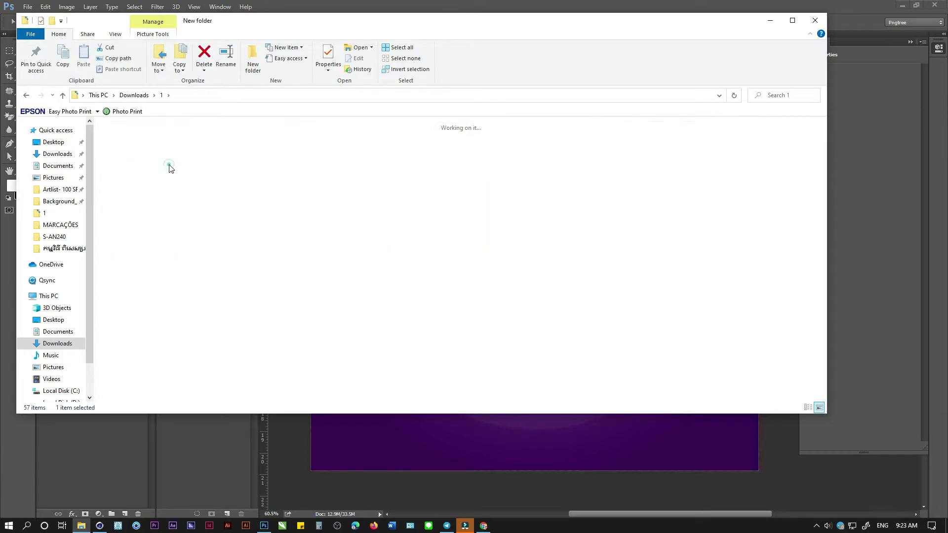
drag(286, 140, 399, 401)
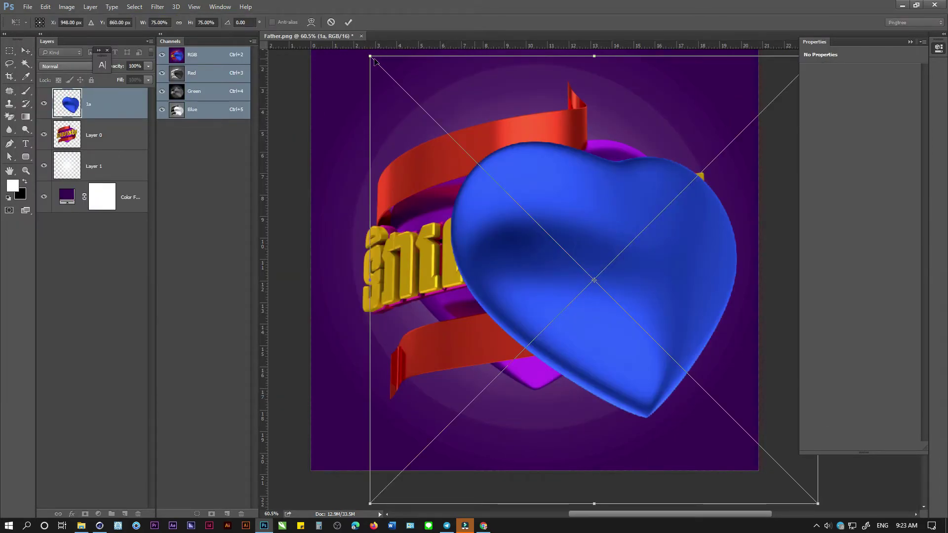
Step: Shrink the placed heart to about 11.3% and move it to the lower left under the ribbon
alt+shift+drag(369, 54, 537, 297)
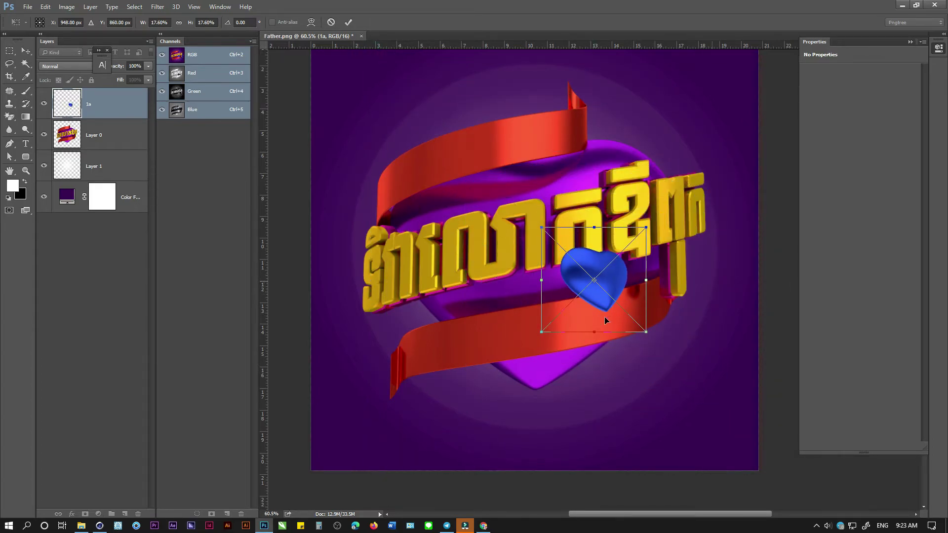
drag(604, 320, 472, 425)
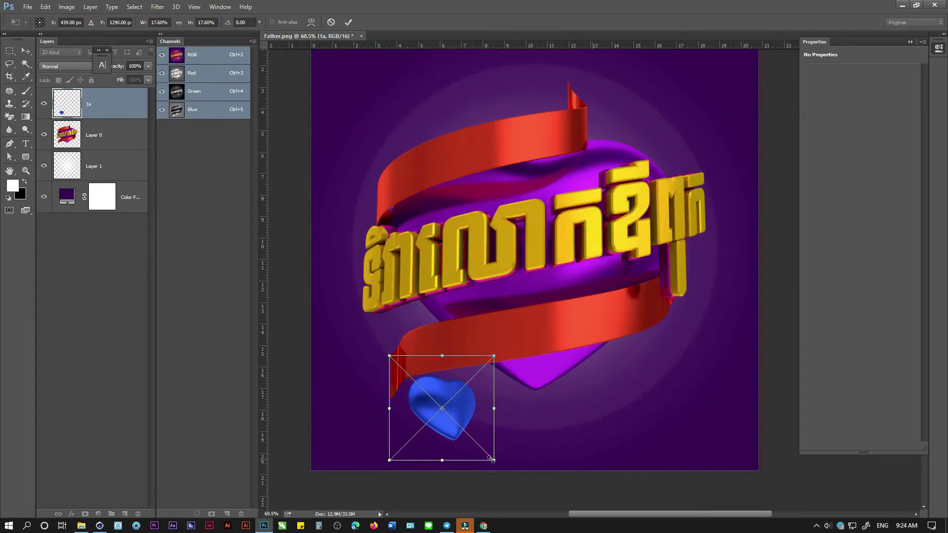
mouse_move(492, 459)
alt+shift+mouse_down()
mouse_move(476, 442)
mouse_move(476, 420)
alt+shift+mouse_up()
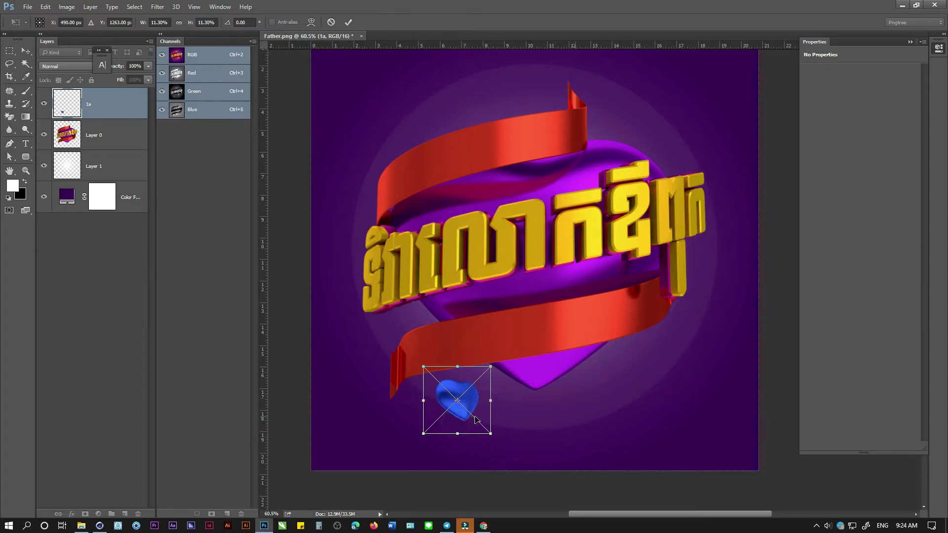
key(Return)
Step: Add a clipped Hue/Saturation layer with Hue +117 to turn the heart pink
click(99, 514)
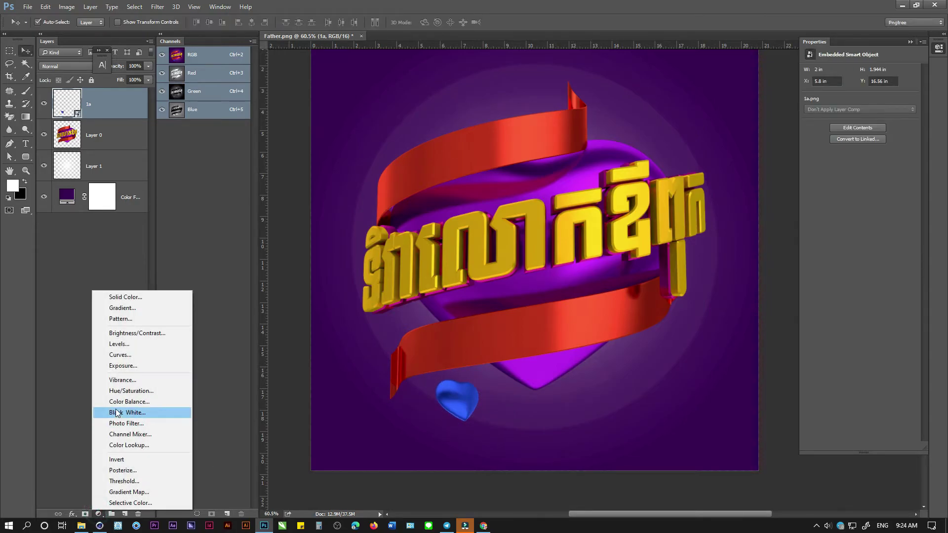
click(119, 393)
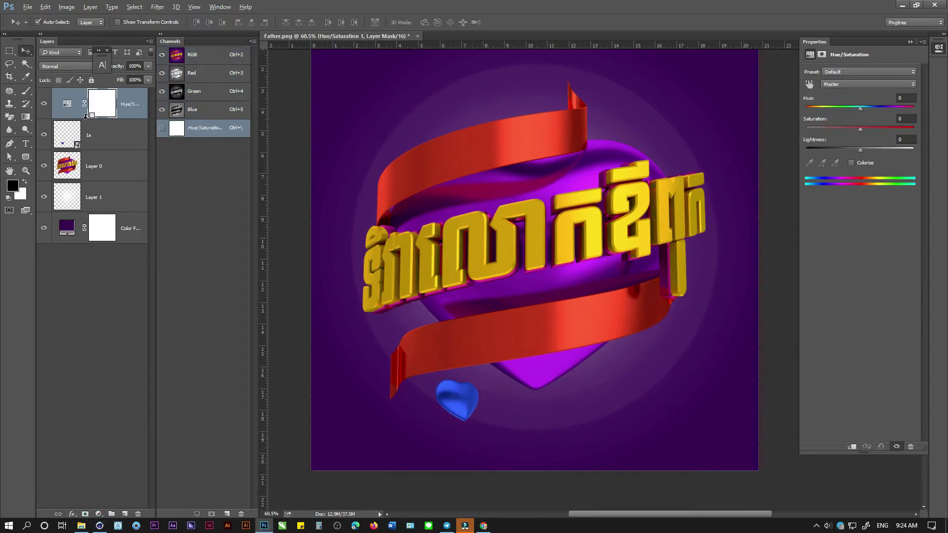
alt+click(79, 119)
mouse_move(859, 112)
mouse_down()
mouse_move(806, 117)
mouse_move(893, 110)
mouse_up()
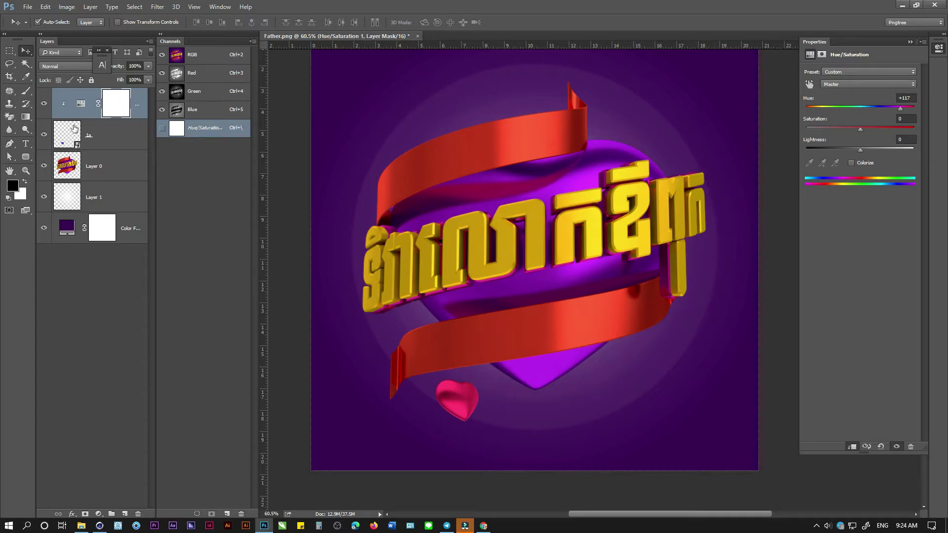
click(80, 103)
Step: Convert the pink heart layer to a Smart Object
right_click(85, 110)
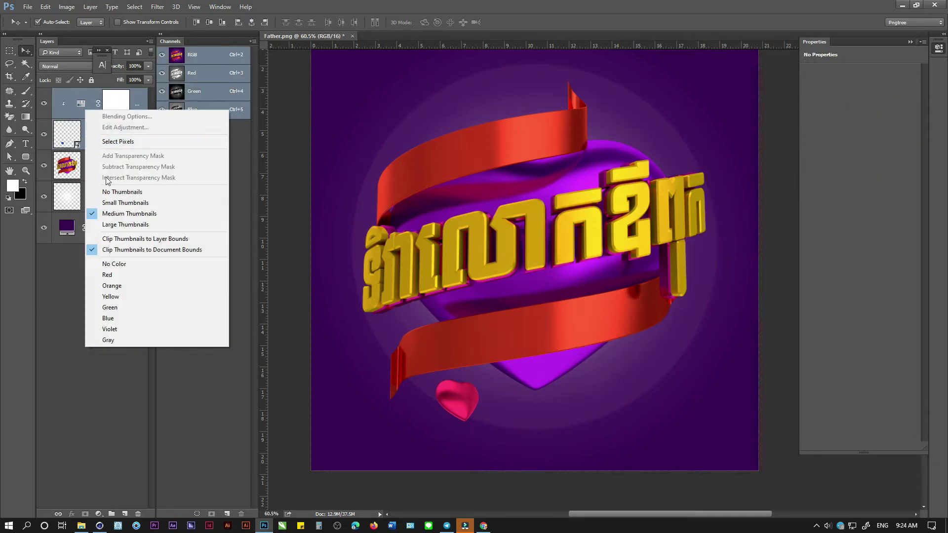
right_click(79, 98)
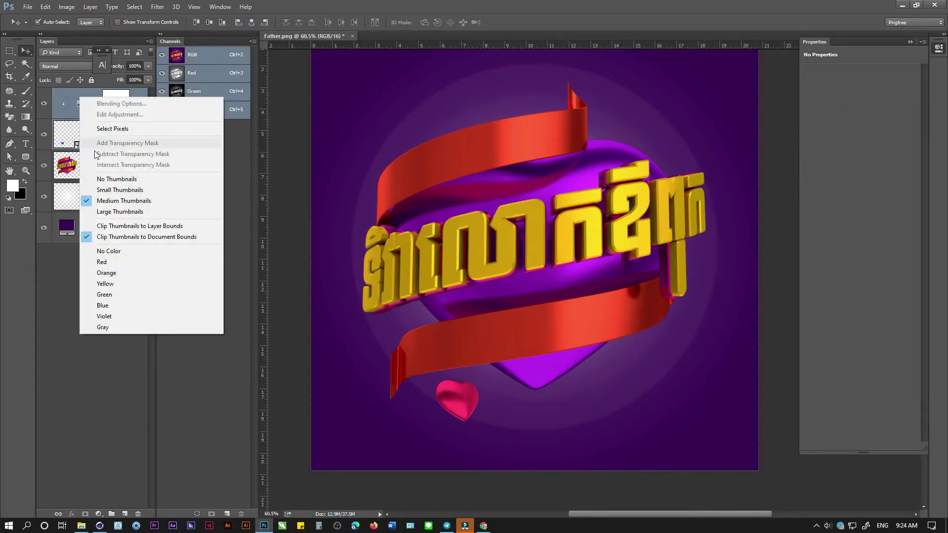
right_click(59, 103)
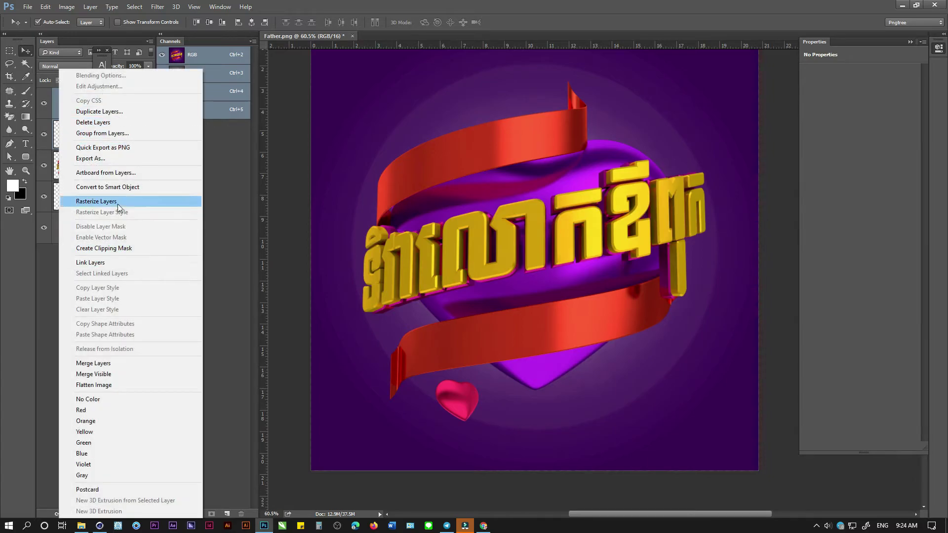
click(119, 188)
Step: Apply a short horizontal Motion Blur to the heart and duplicate the blurred layer
click(157, 6)
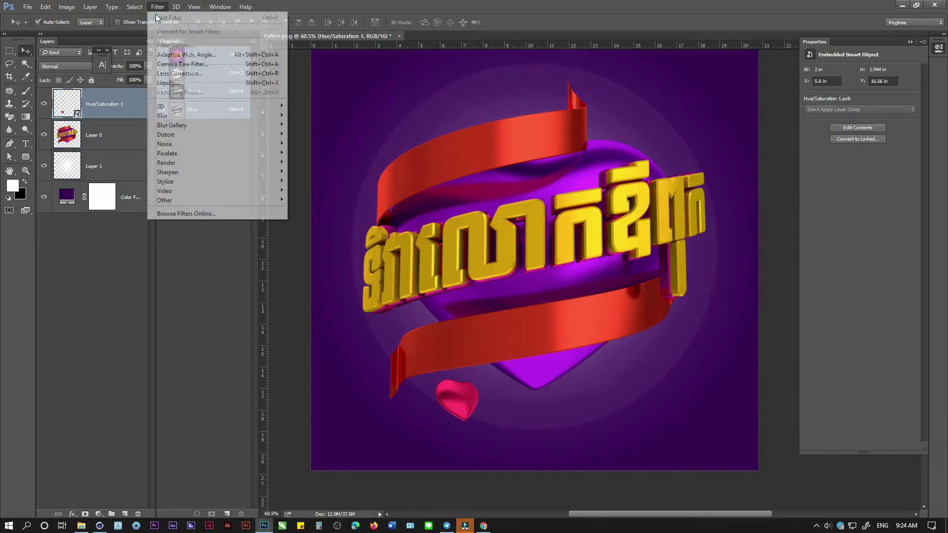
click(202, 118)
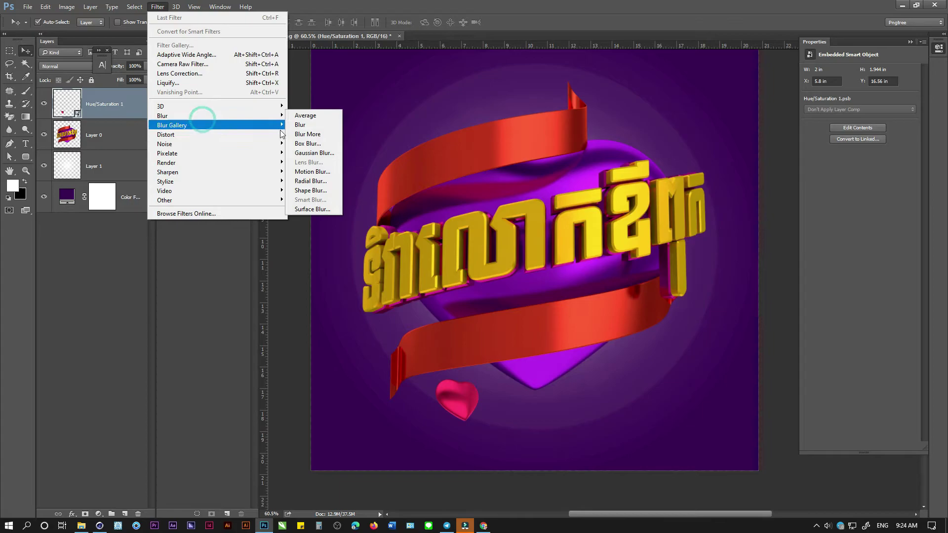
click(324, 171)
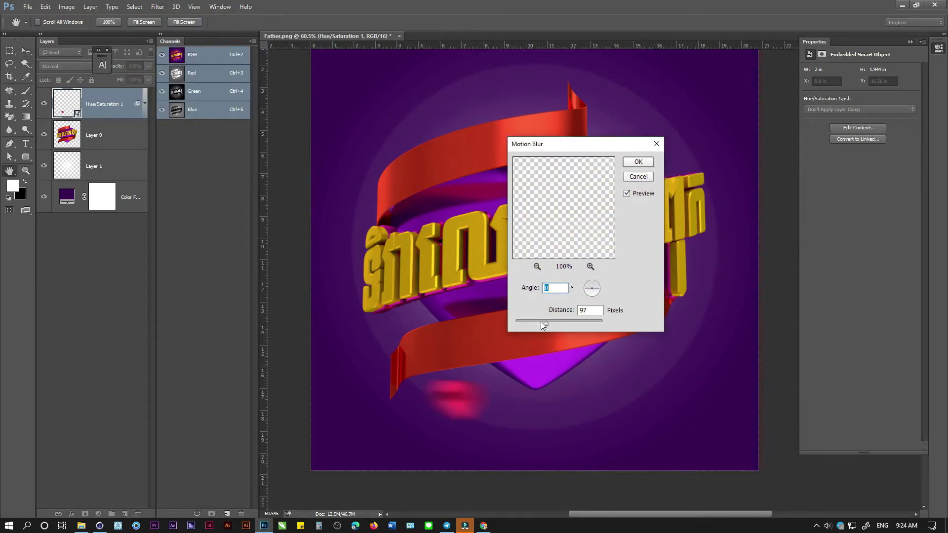
drag(535, 325, 529, 326)
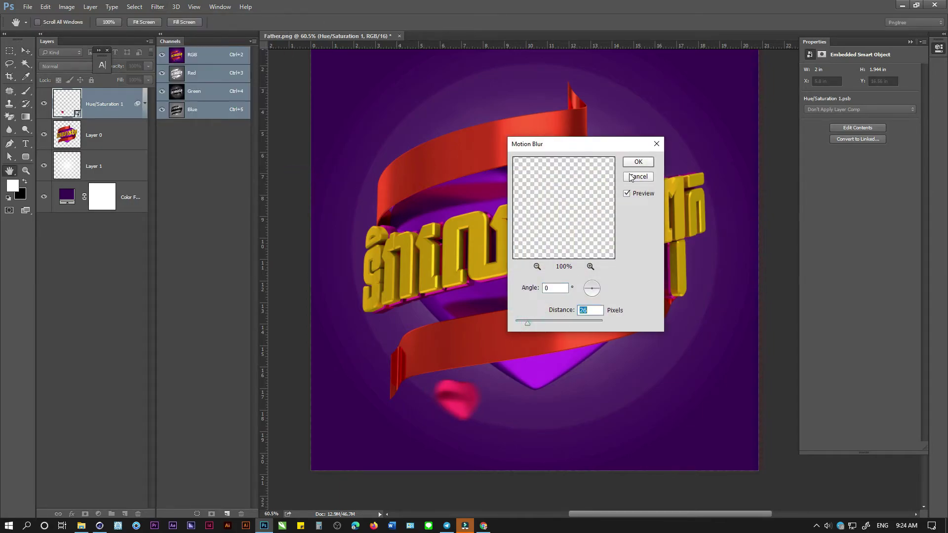
click(638, 162)
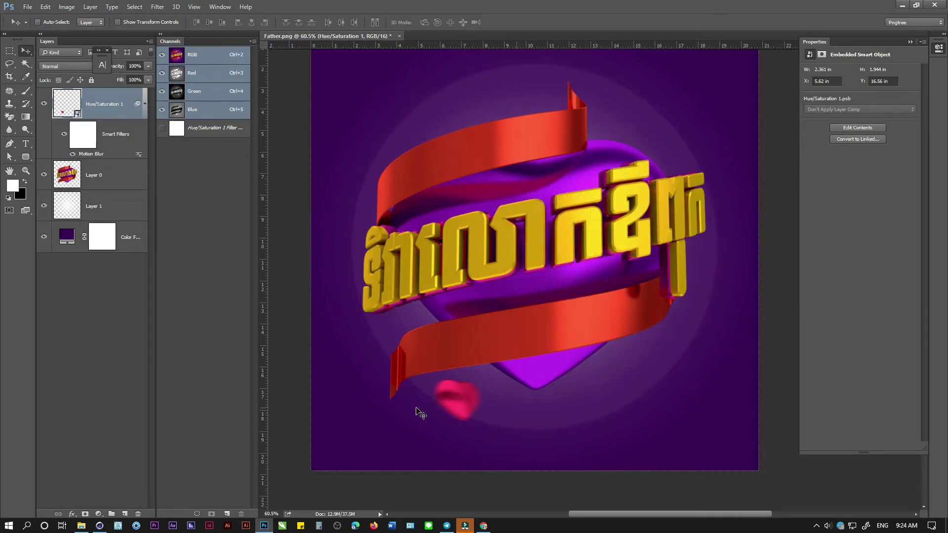
key(ctrl+j)
key(ctrl+t)
Step: Flip the heart copy horizontally, place it at the upper right, and enlarge it to about 112.8%
click(475, 206)
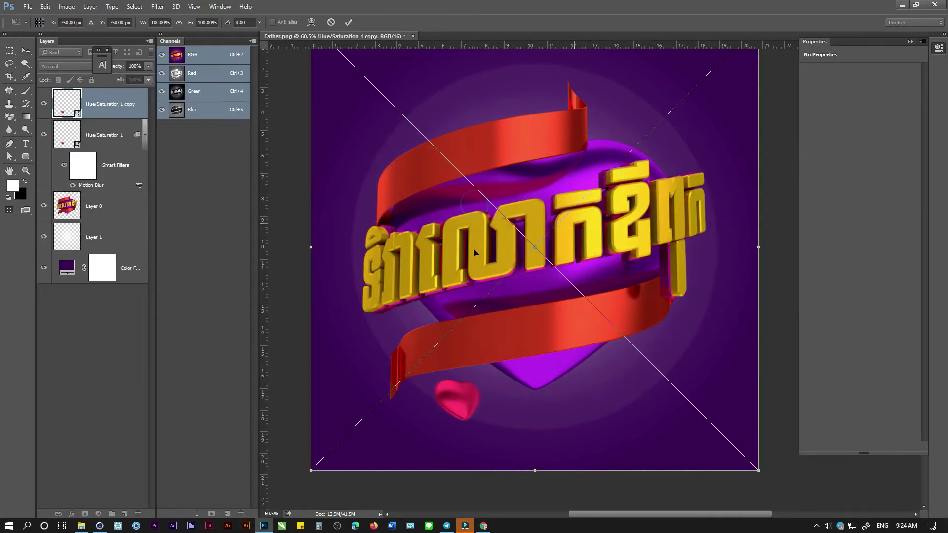
right_click(482, 375)
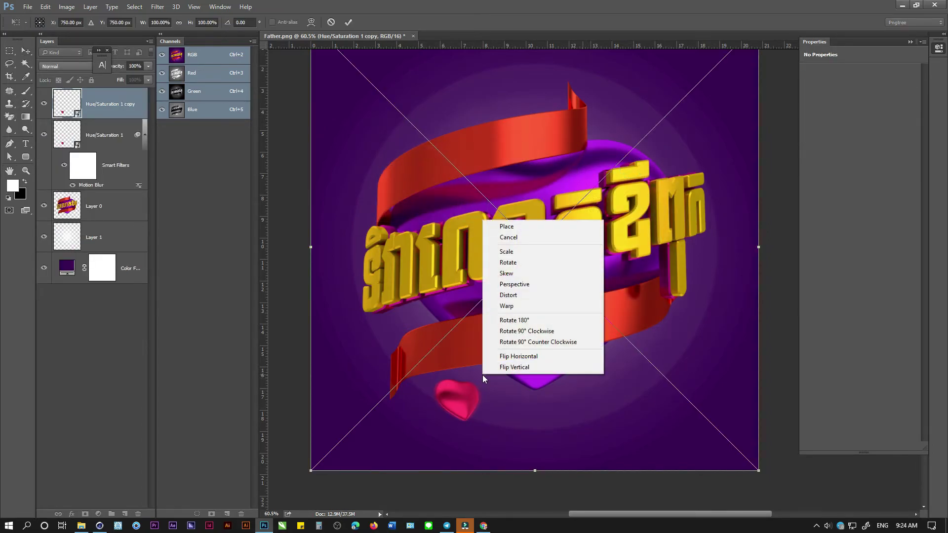
click(517, 356)
mouse_move(610, 416)
mouse_down()
mouse_move(659, 362)
mouse_move(668, 141)
mouse_up()
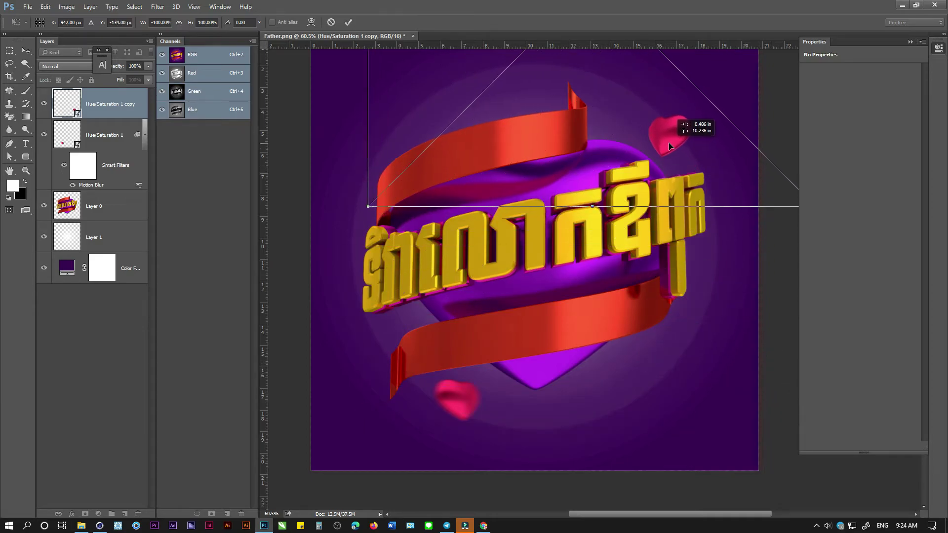
drag(368, 207, 334, 229)
drag(617, 185, 622, 169)
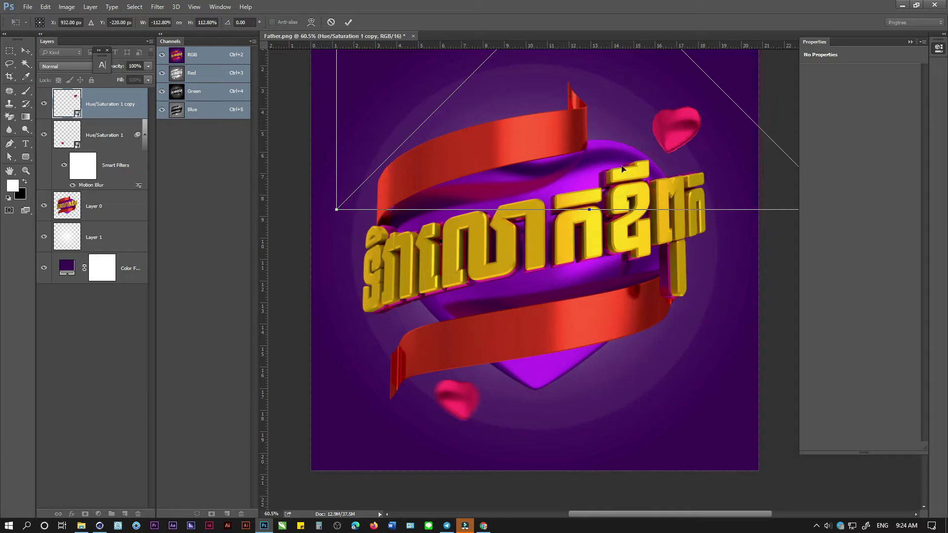
key(Return)
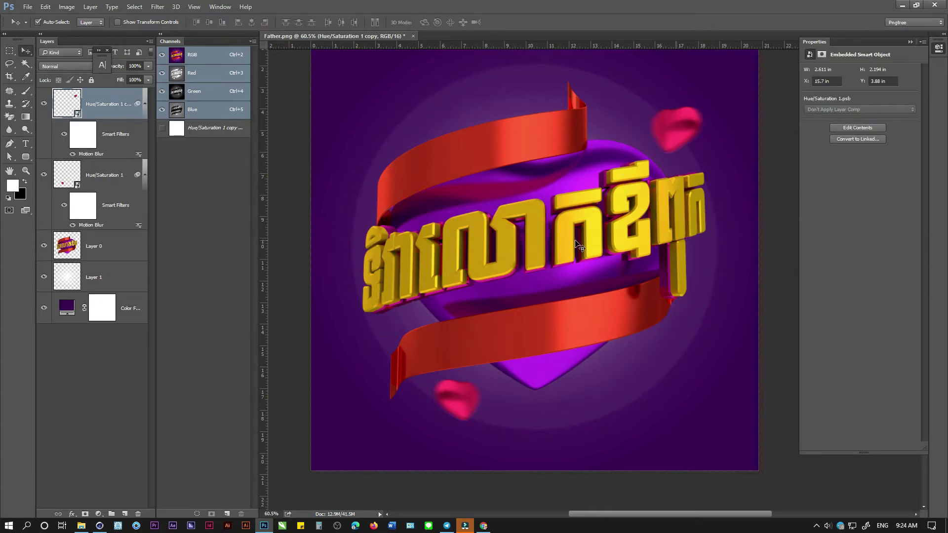
Step: Duplicate the upper-right heart to make a third copy for transforming
alt+scroll(575, 242, up, 1)
alt+scroll(578, 244, down, 1)
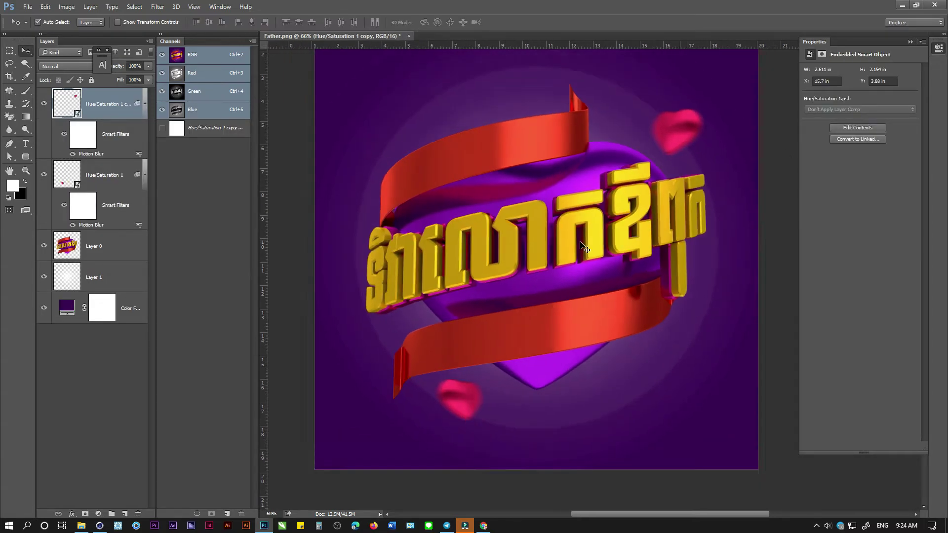
alt+scroll(581, 246, down, 1)
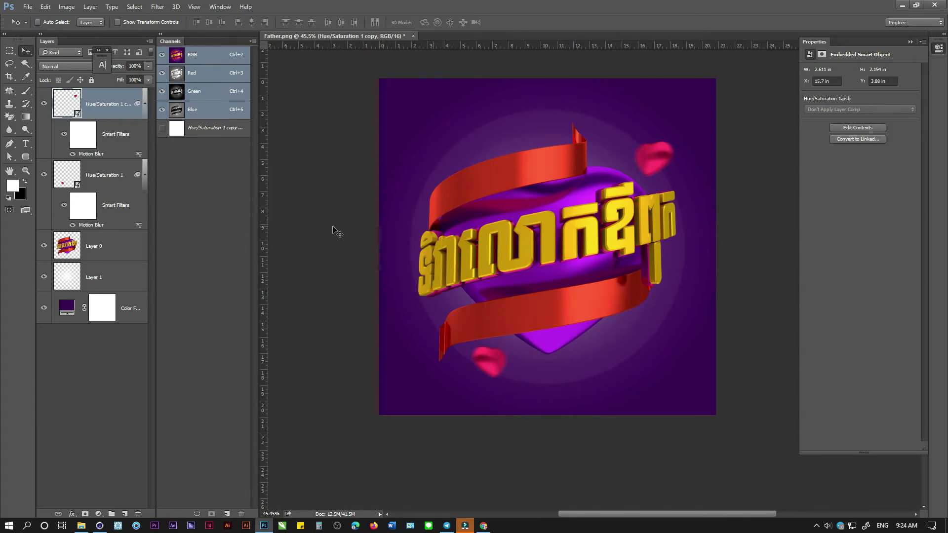
key(ctrl+j)
key(ctrl+t)
Step: Scale the new blurred heart to about 400% and tuck it into the poster's bottom-right corner
click(469, 204)
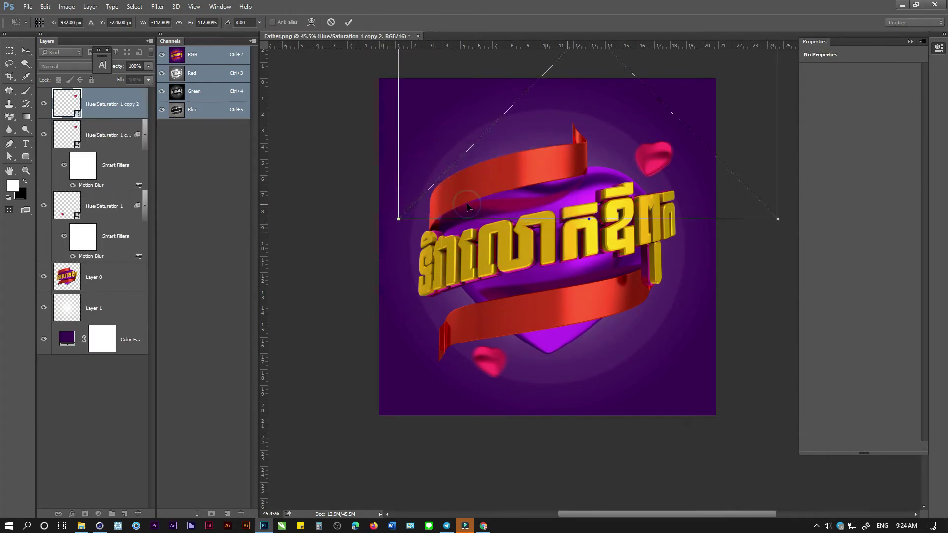
alt+scroll(469, 209, down, 1)
drag(546, 176, 584, 374)
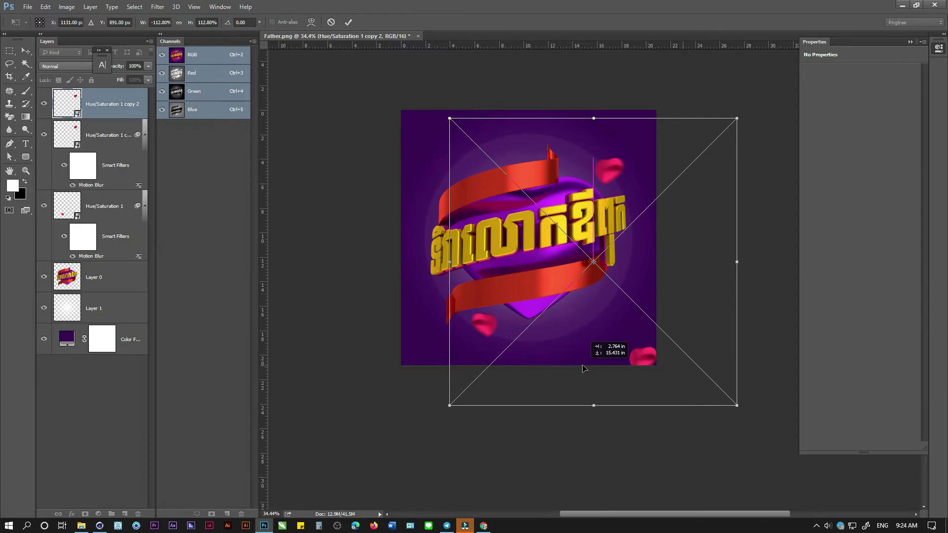
mouse_move(738, 407)
mouse_down()
mouse_move(630, 333)
mouse_move(662, 284)
mouse_up()
alt+scroll(492, 366, down, 2)
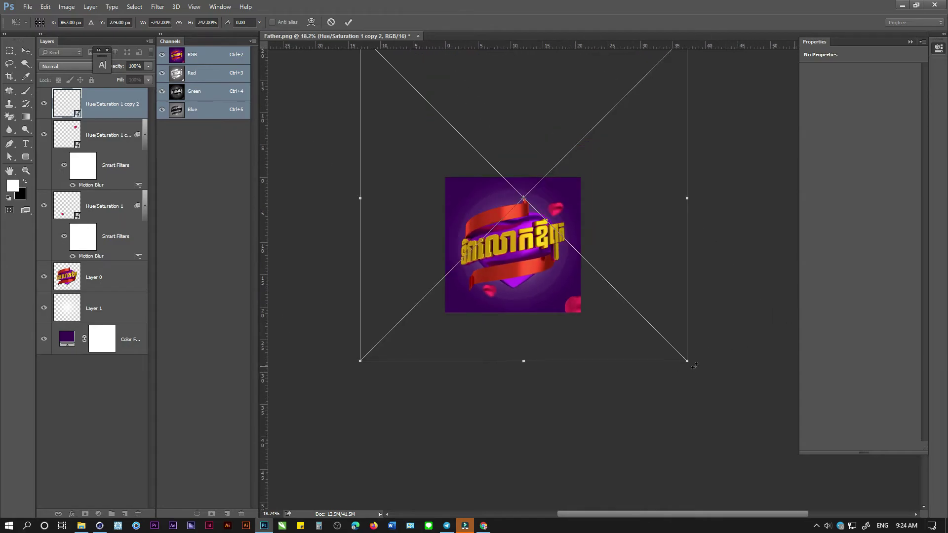
drag(687, 360, 793, 466)
mouse_move(681, 420)
mouse_down()
mouse_move(649, 341)
mouse_move(640, 355)
mouse_up()
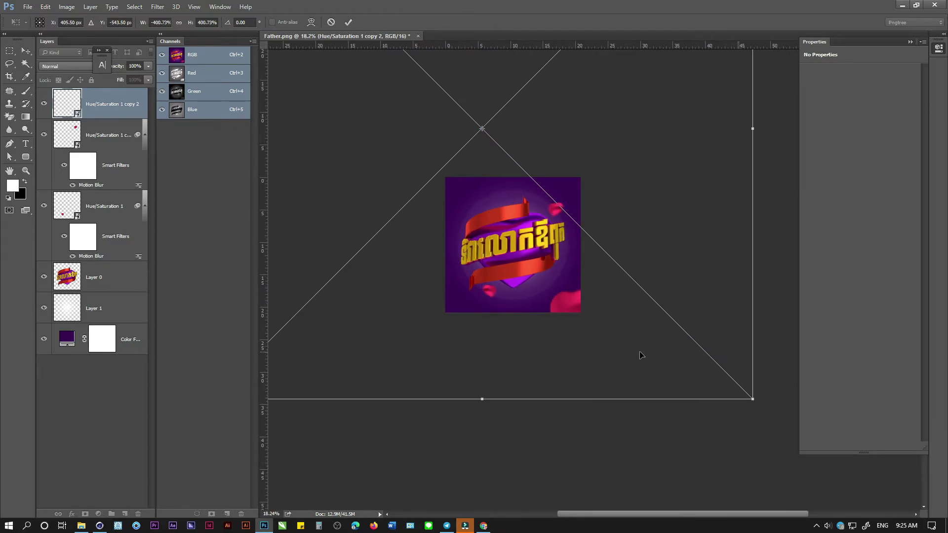
key(Return)
alt+scroll(610, 318, up, 1)
alt+scroll(602, 316, up, 1)
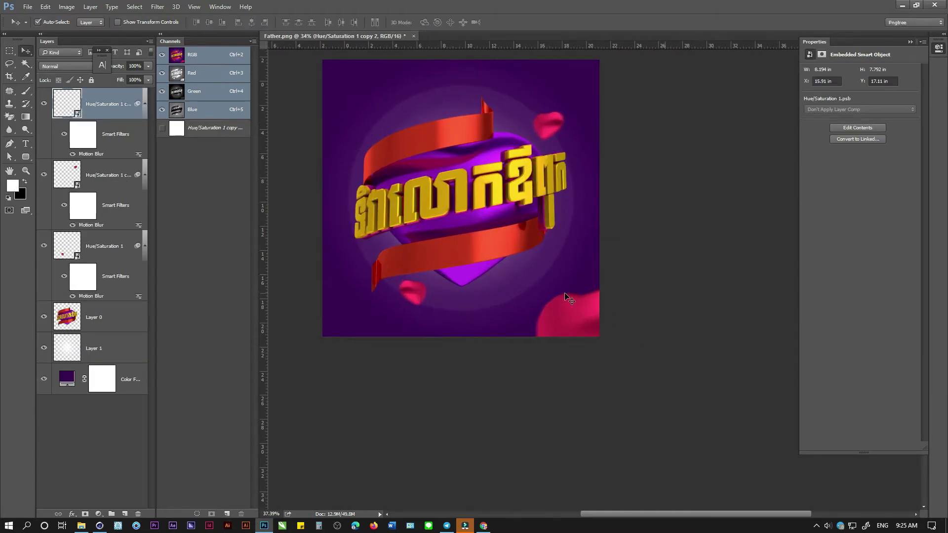
alt+scroll(587, 314, up, 2)
drag(580, 313, 614, 395)
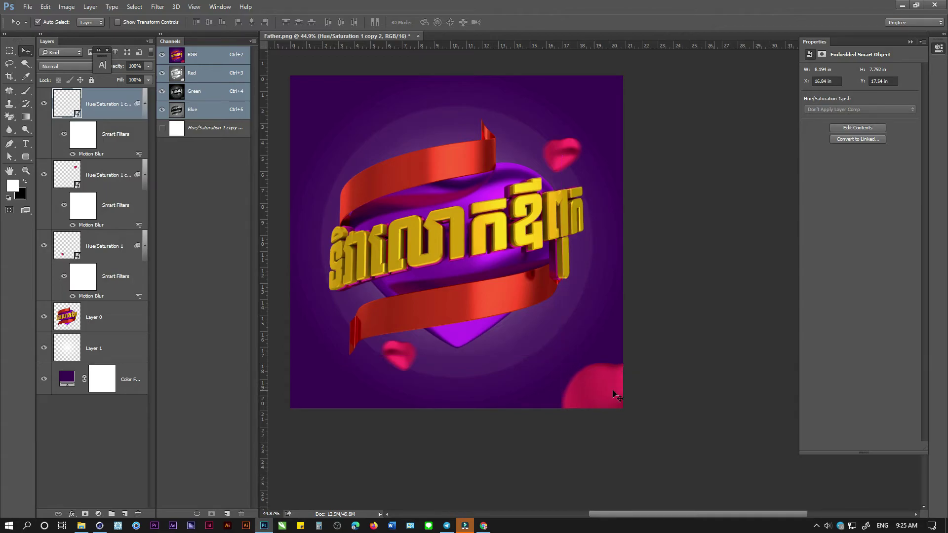
Step: Rasterize the big corner heart layer
right_click(111, 109)
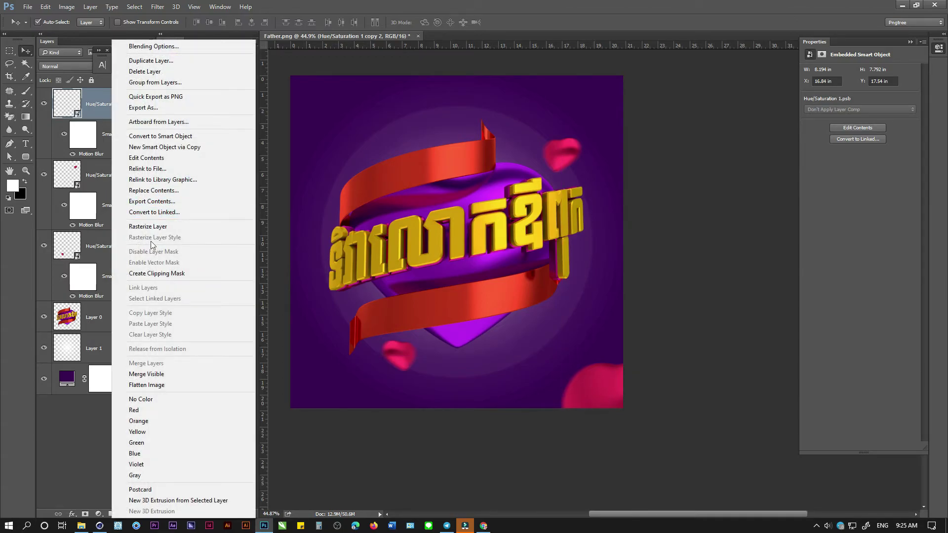
click(157, 227)
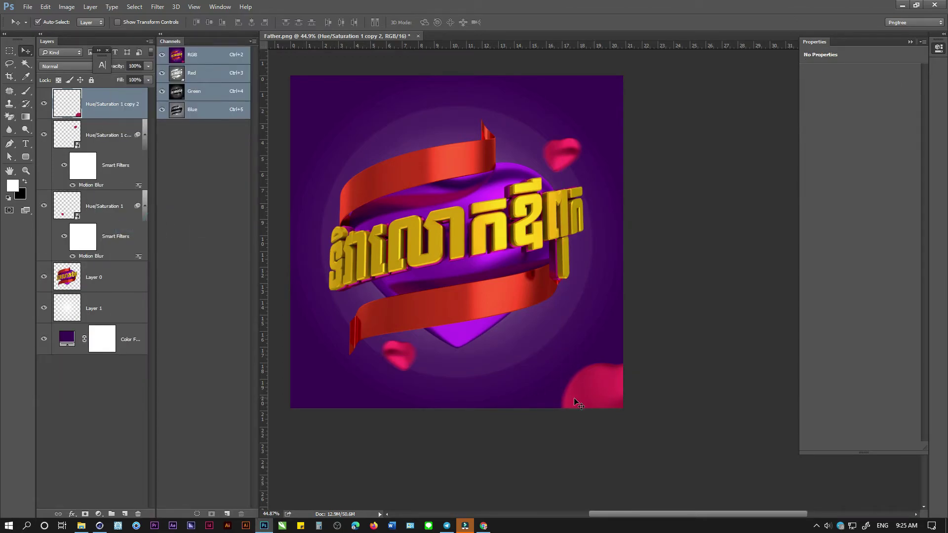
alt+scroll(583, 383, down, 2)
Step: Duplicate the big heart and place the copy bleeding off the top-left corner
key(ctrl+alt+t)
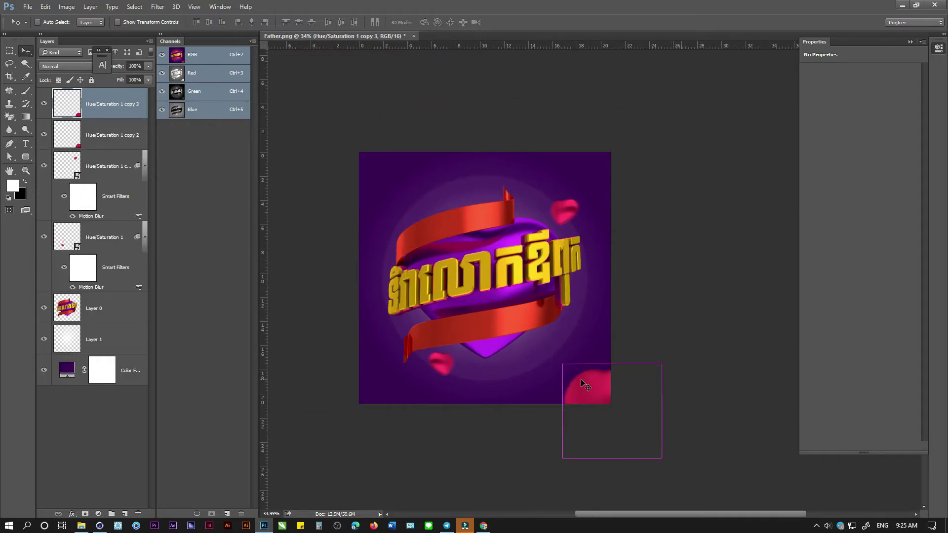
drag(646, 433, 389, 191)
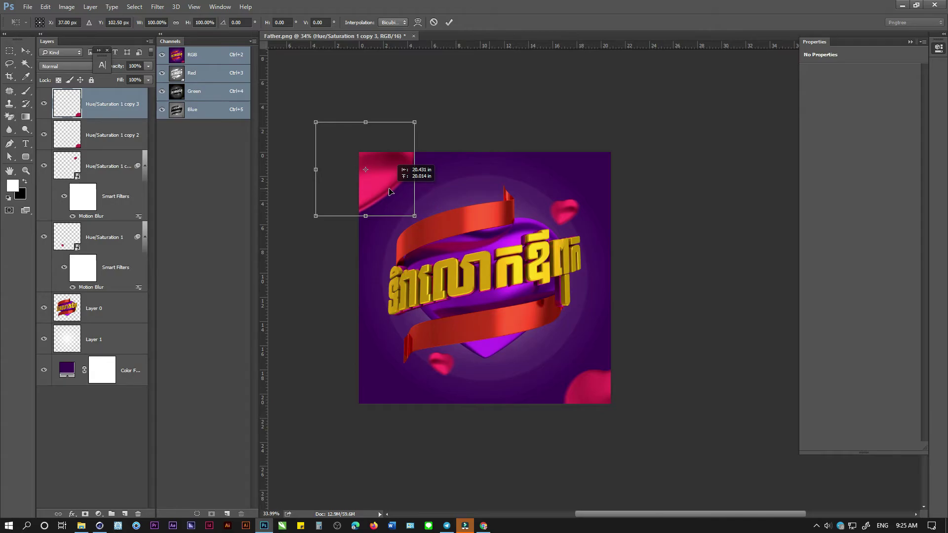
key(Return)
click(465, 280)
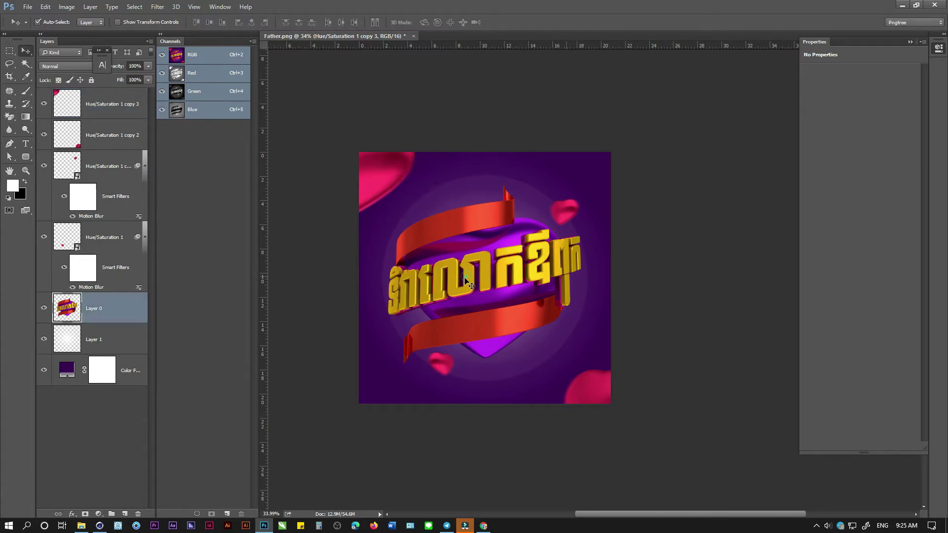
Step: Give the gold title a pink Normal-mode drop shadow at 90°, size 245, distance 0
click(73, 515)
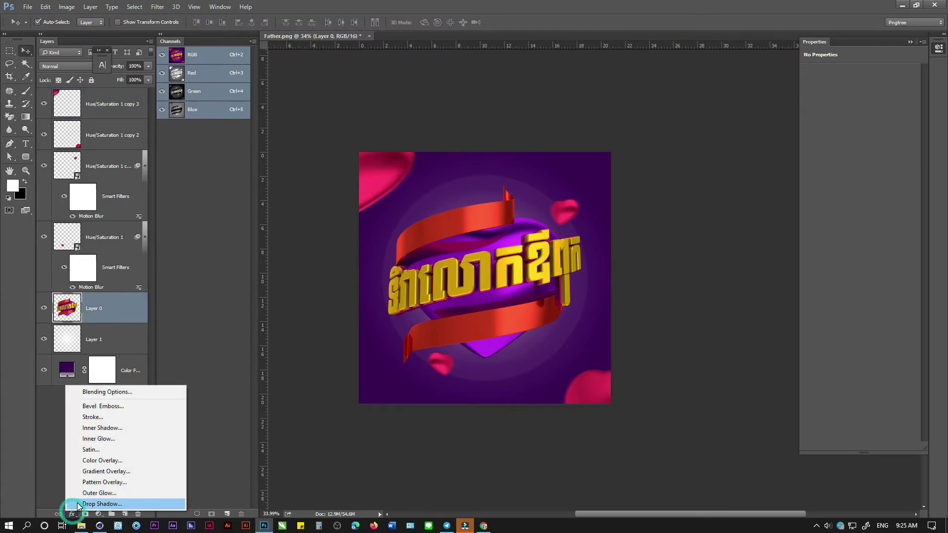
click(79, 506)
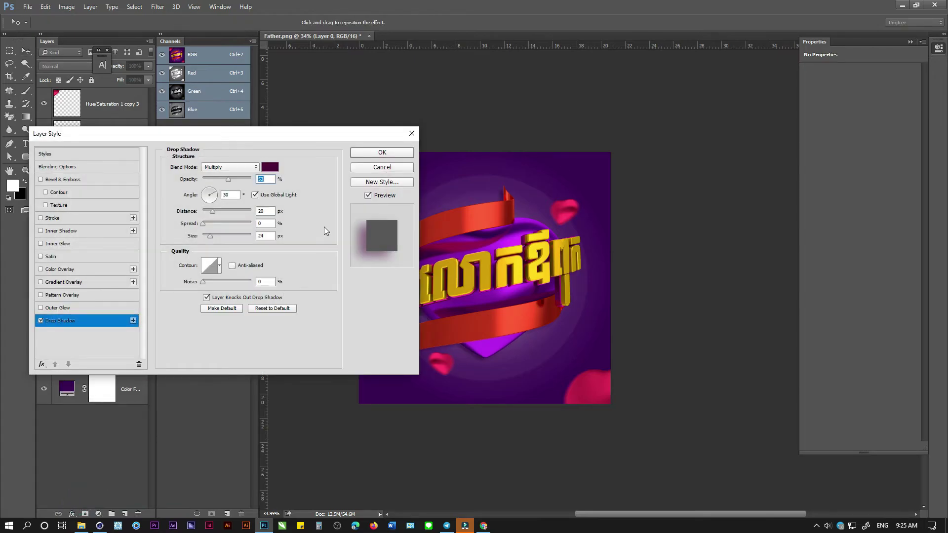
click(271, 167)
drag(191, 195, 137, 152)
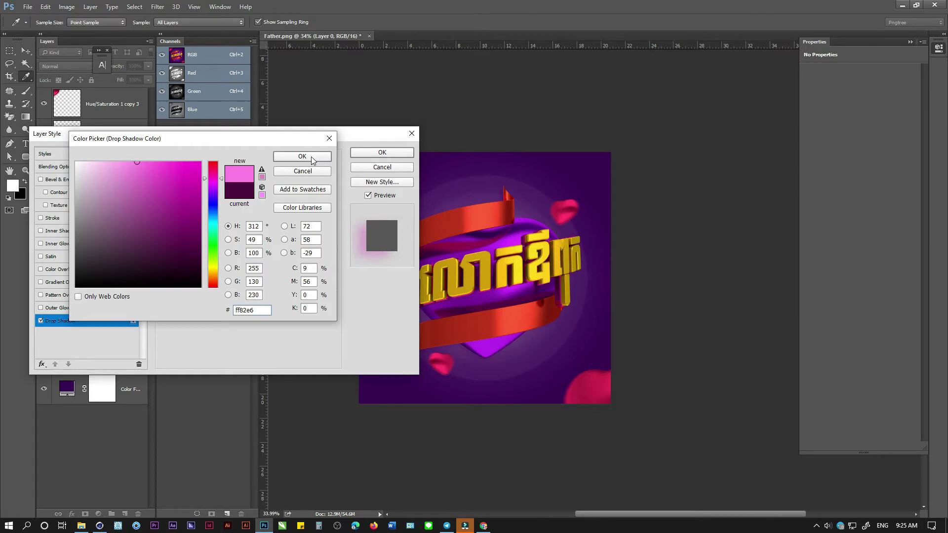
click(312, 158)
click(239, 166)
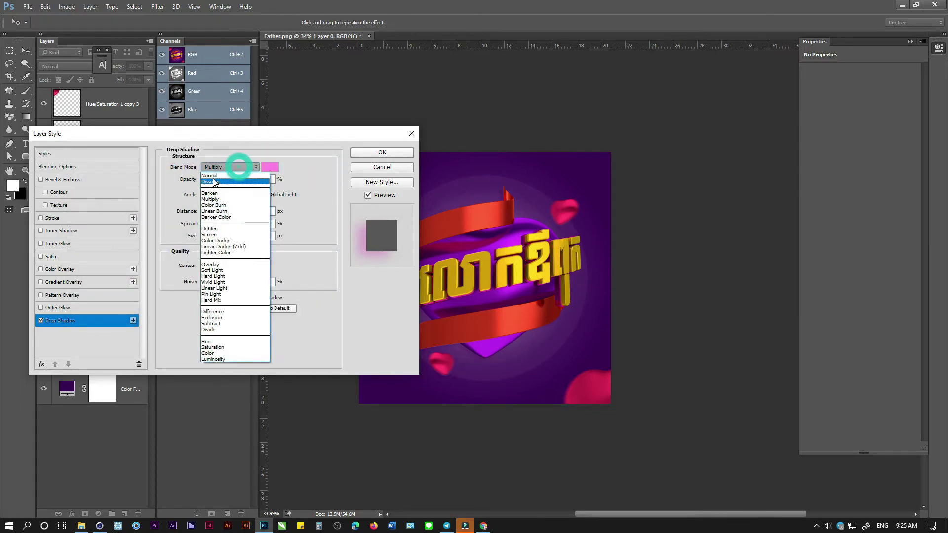
click(212, 177)
click(210, 190)
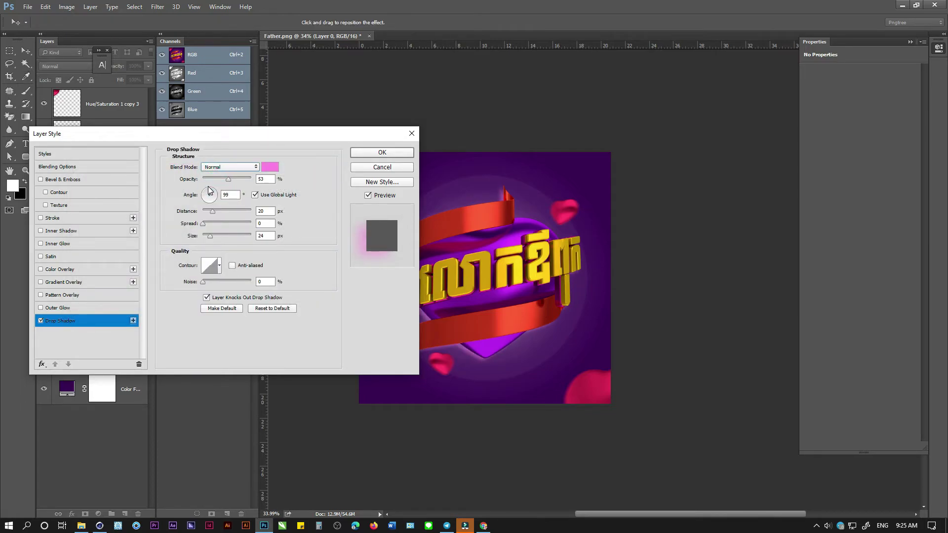
double_click(230, 195)
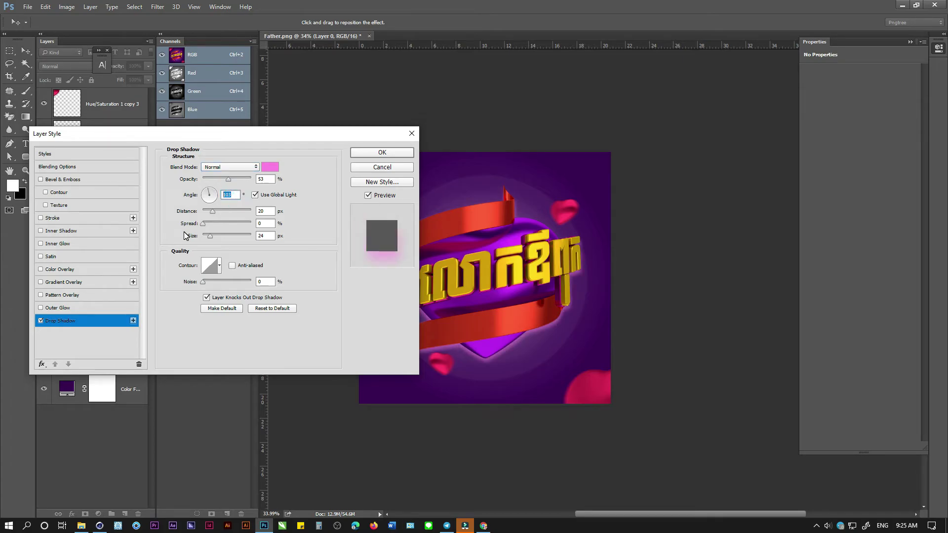
text(90)
drag(218, 236, 251, 237)
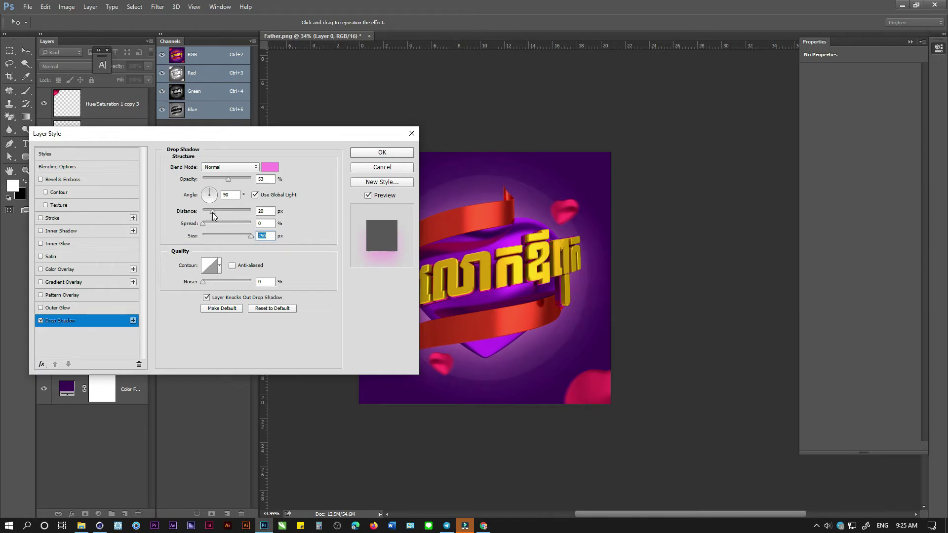
drag(211, 216, 198, 214)
Step: Confirm the drop shadow and add a Curves adjustment layer above Hue/Saturation 1 copy 3
click(383, 153)
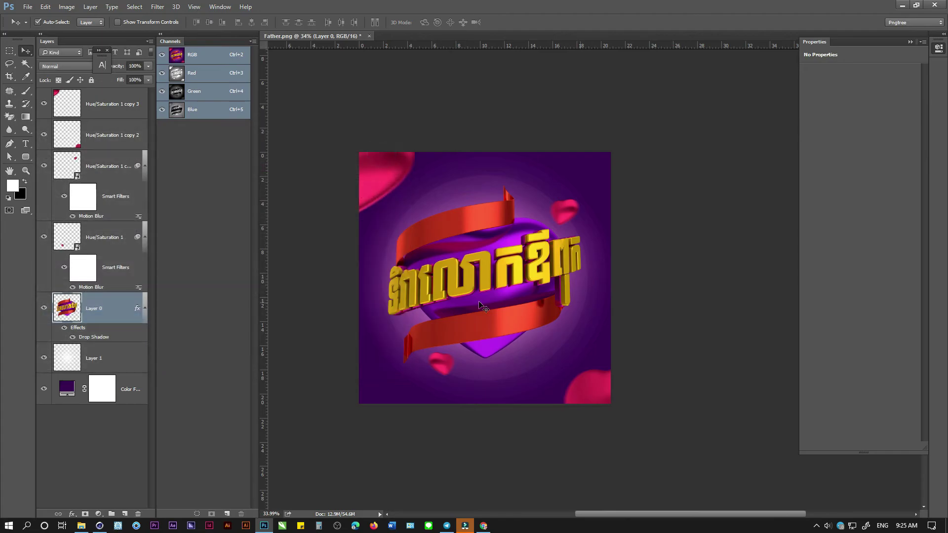
alt+scroll(481, 301, up, 2)
alt+scroll(479, 299, up, 3)
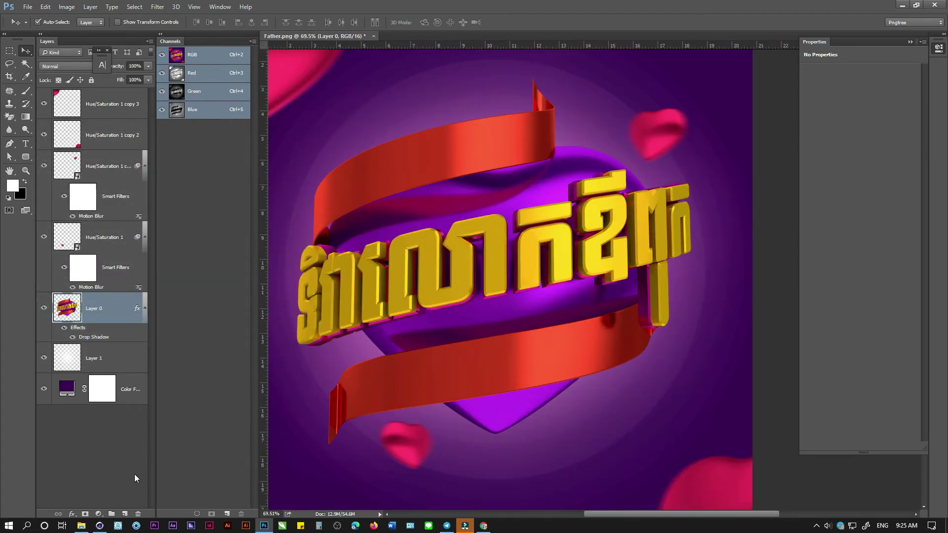
click(88, 111)
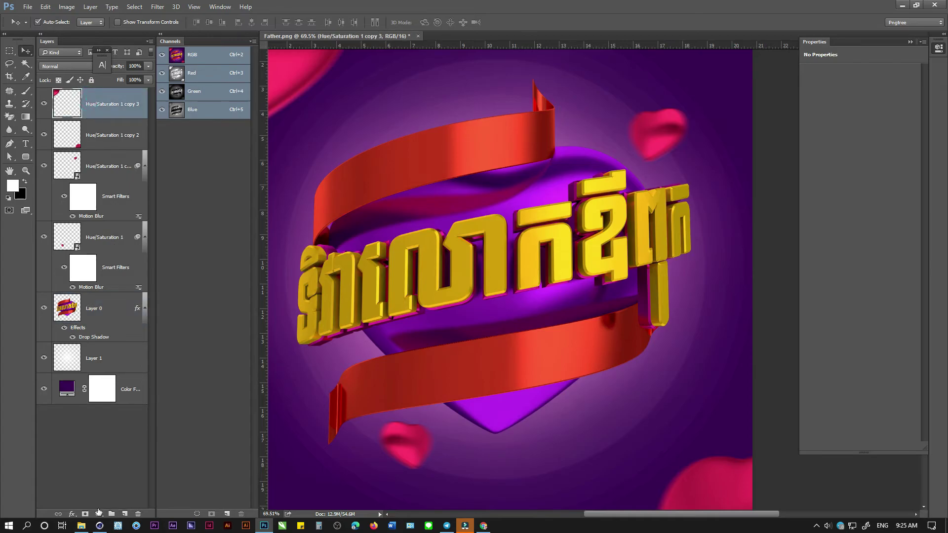
click(98, 512)
click(119, 362)
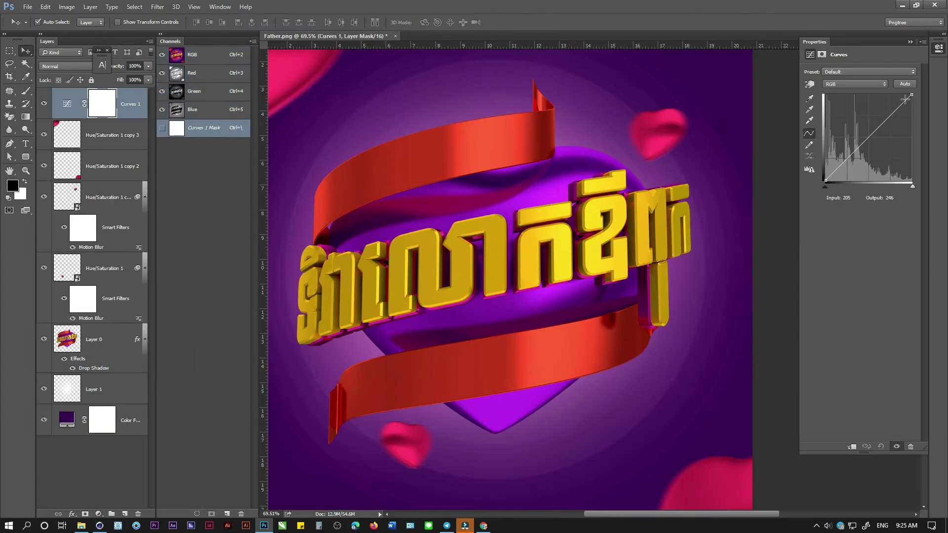
Step: Bend the curve into an S-shape, lifting highlights and lowering shadows
click(891, 109)
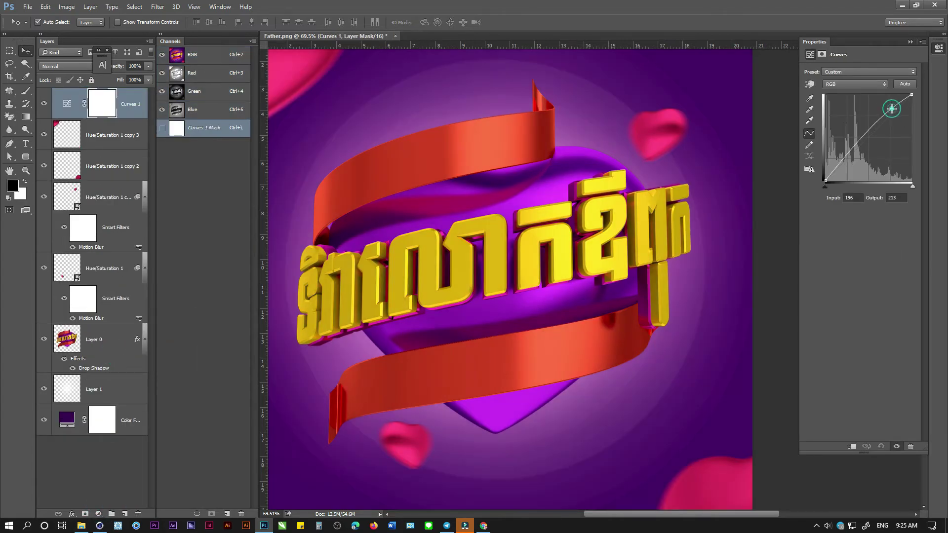
click(841, 164)
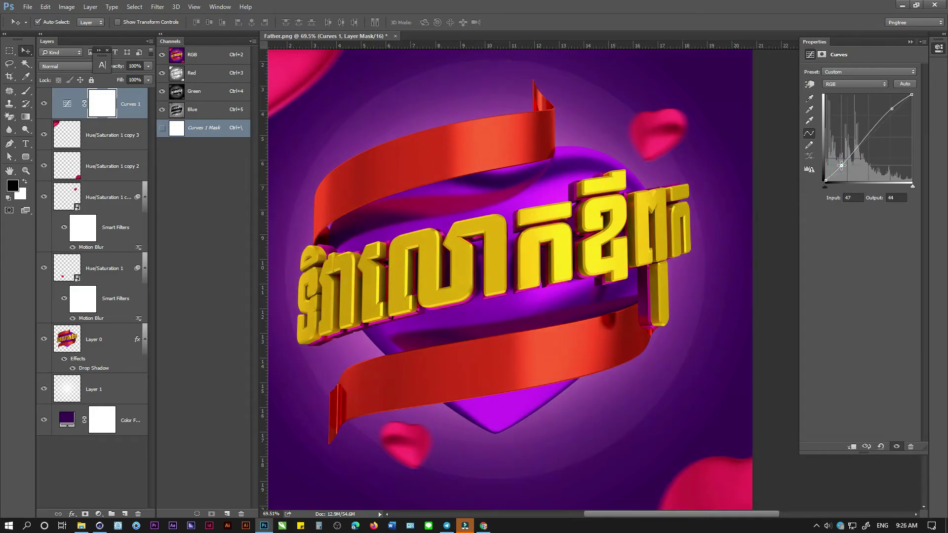
click(536, 275)
alt+scroll(543, 273, down, 3)
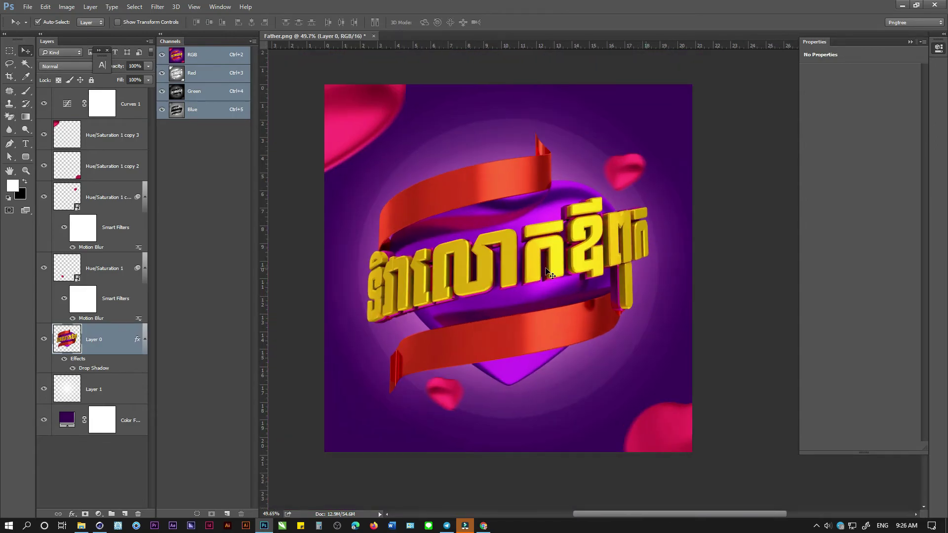
Step: Apply a 0° Motion Blur of distance 86 to the Hue/Saturation 1 copy 3 heart
click(359, 117)
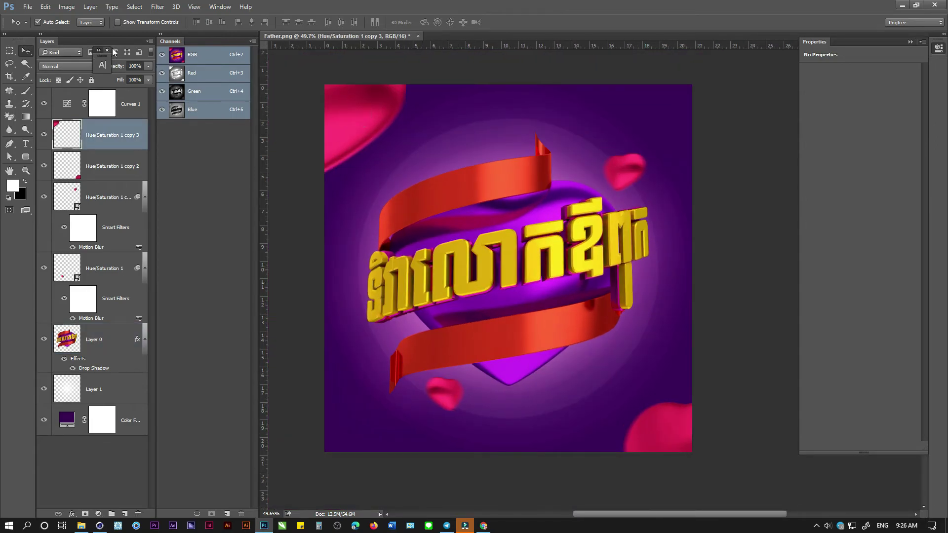
click(156, 7)
mouse_move(162, 116)
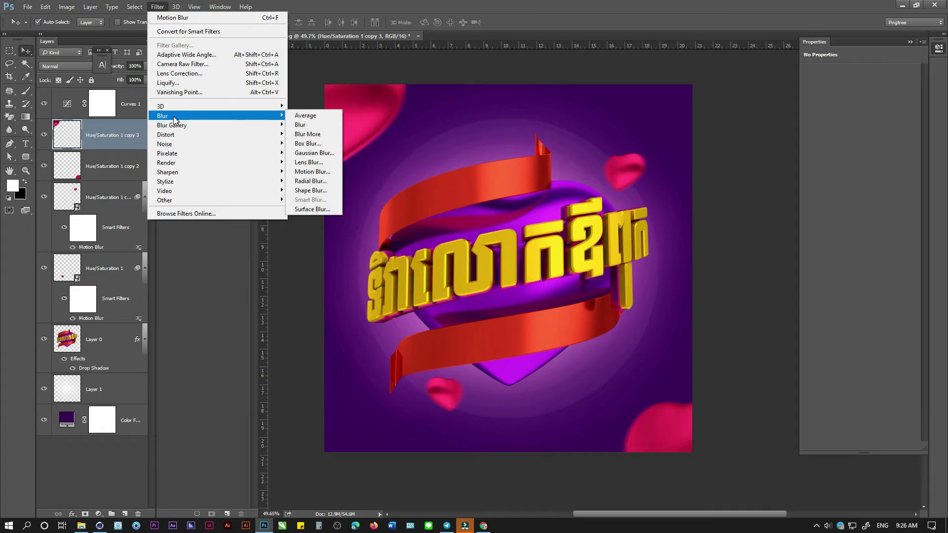
click(297, 171)
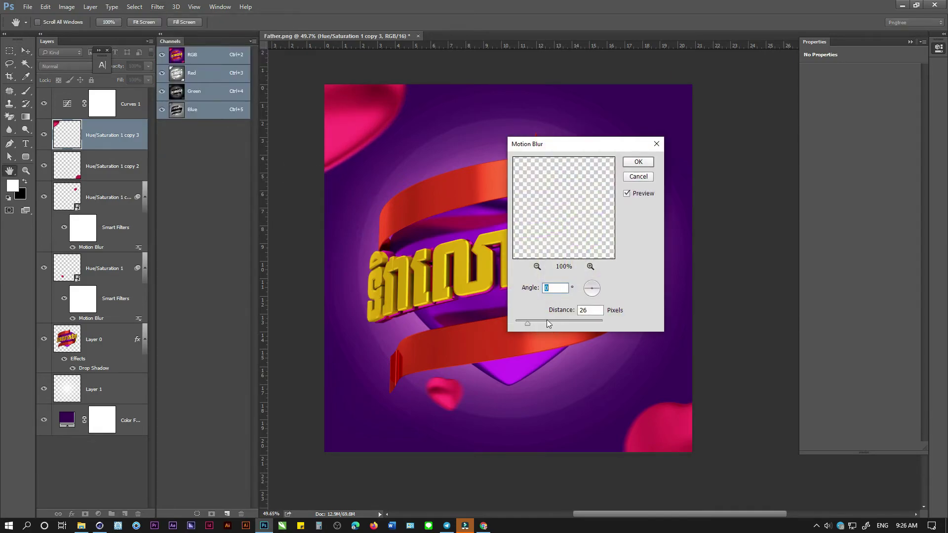
drag(547, 323, 544, 322)
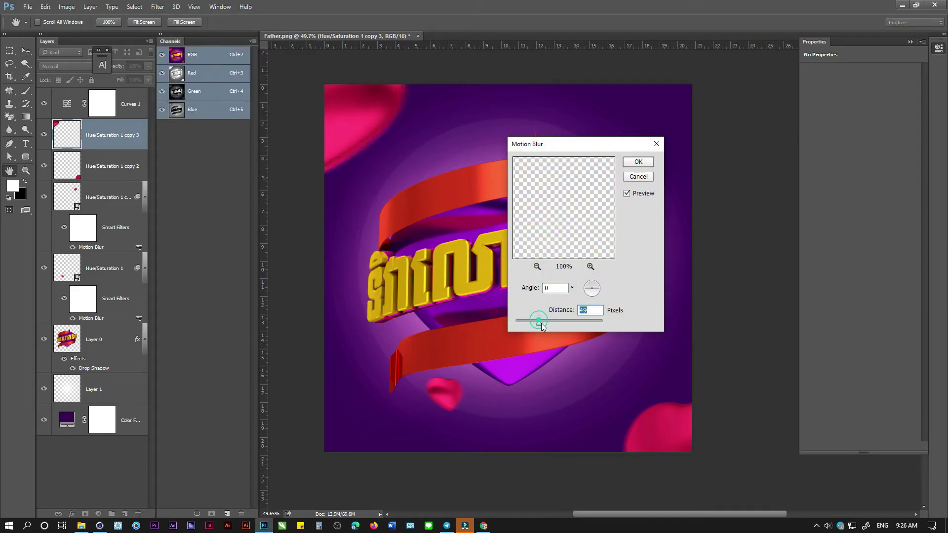
click(637, 162)
Step: Reapply the same motion blur to the Hue/Saturation 1 copy 2 heart layer
click(106, 170)
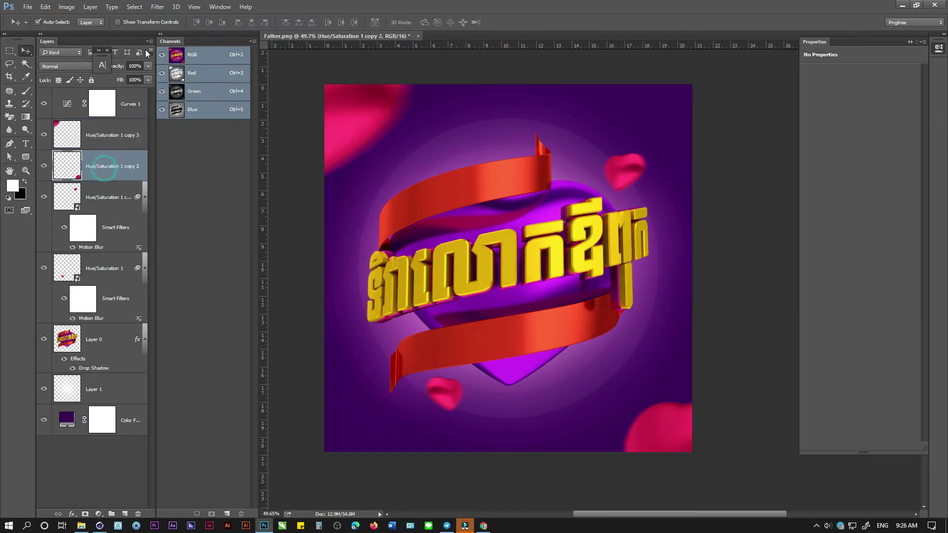
click(157, 7)
click(159, 16)
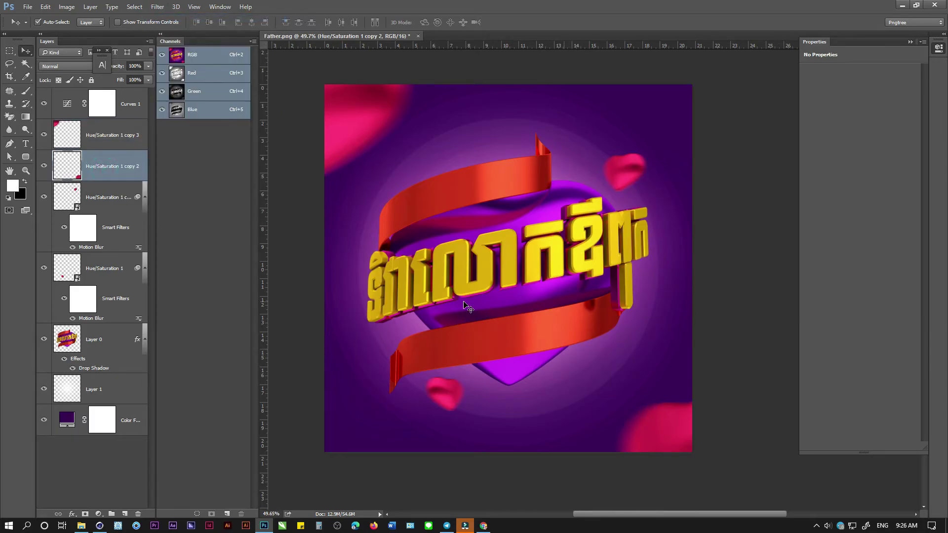
alt+scroll(467, 306, up, 1)
click(99, 515)
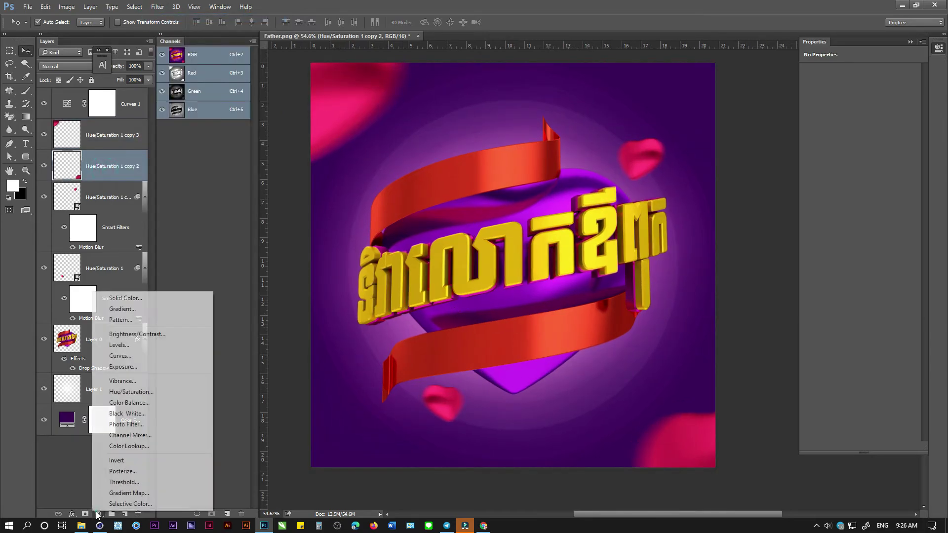
click(69, 498)
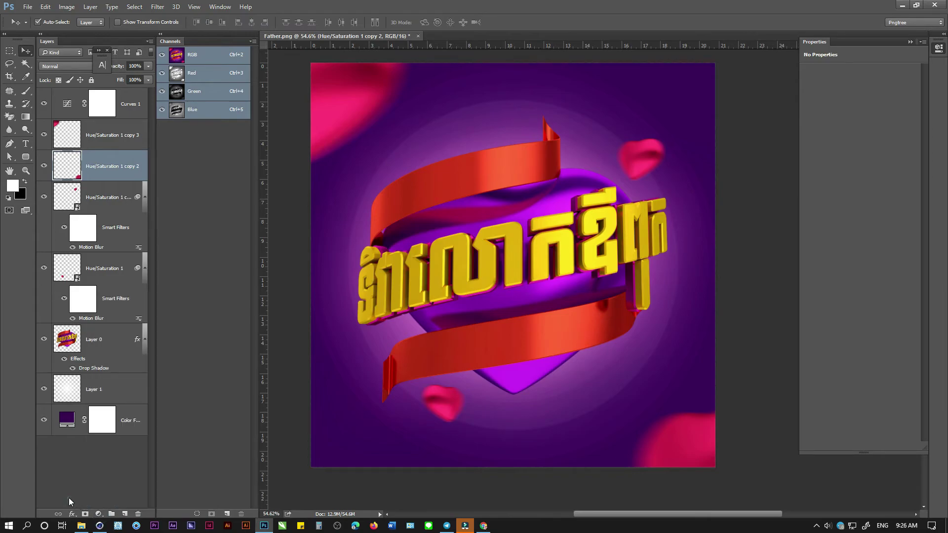
Step: Type the Khmer word 'អបអរសាទ' on the upper part of the red ribbon
click(29, 144)
alt+scroll(436, 208, up, 4)
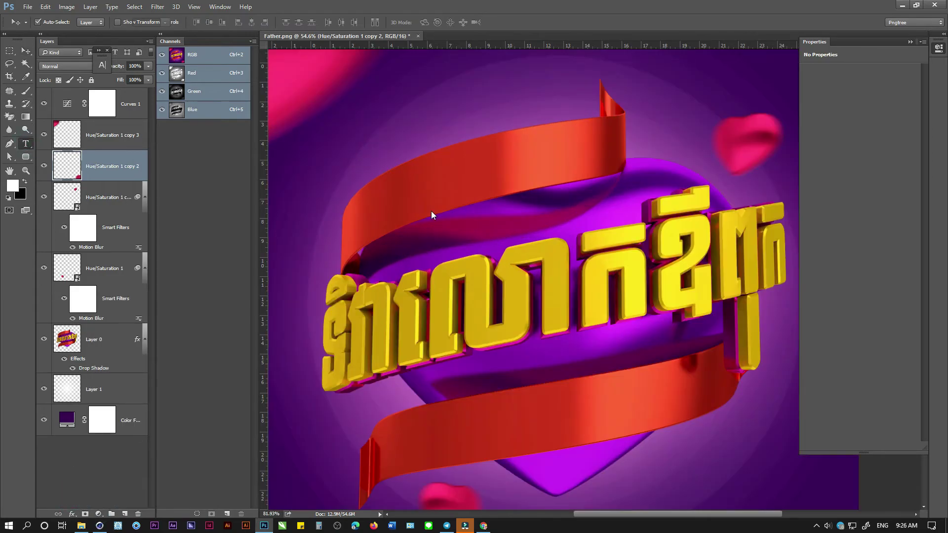
click(406, 208)
alt+scroll(406, 207, up, 3)
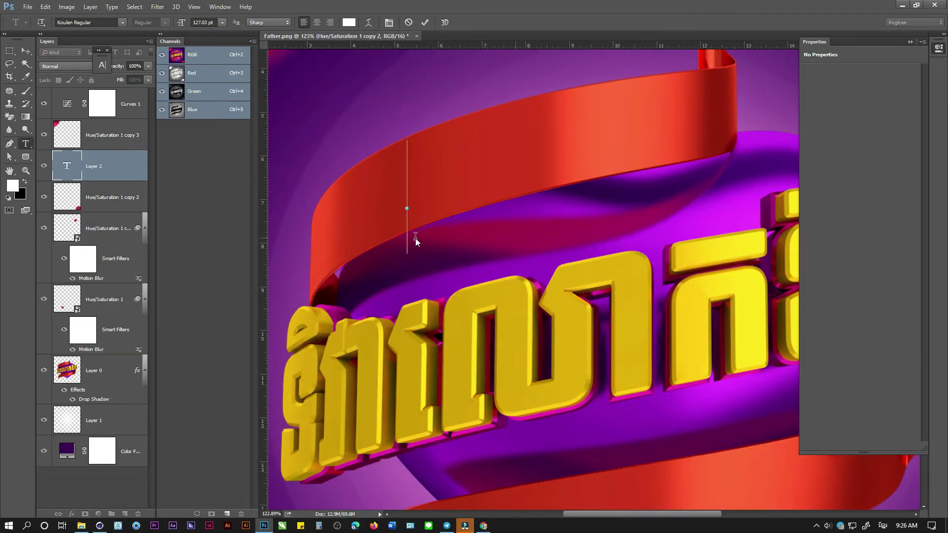
text(អប)
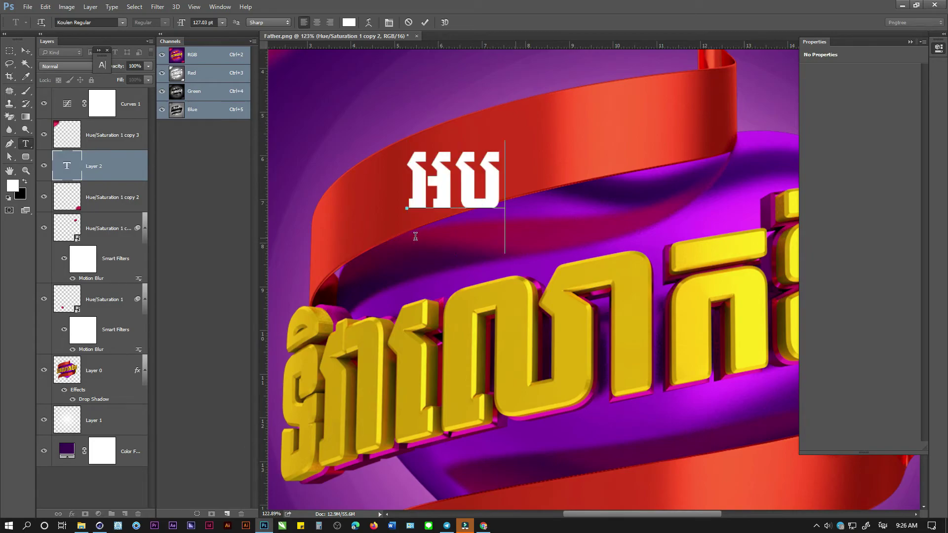
text(អ)
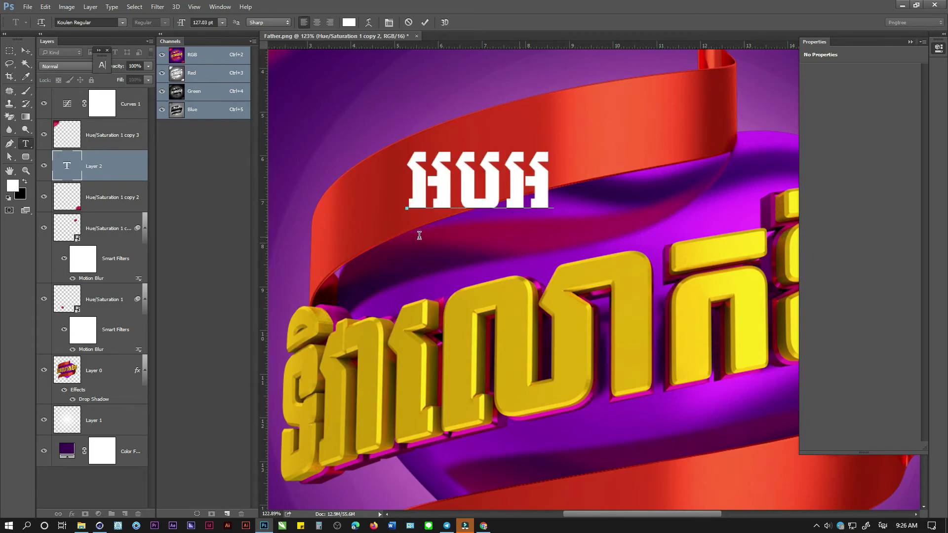
text(រសា)
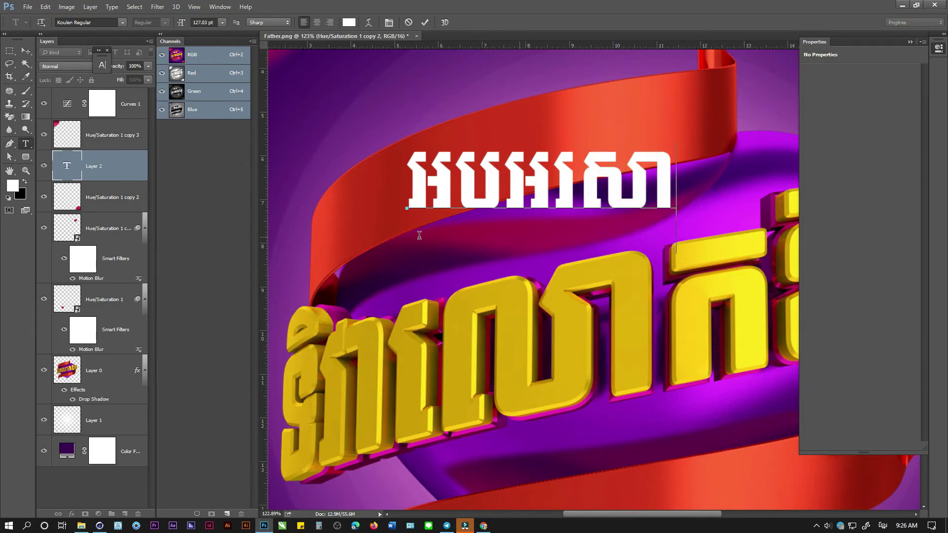
text(ទ)
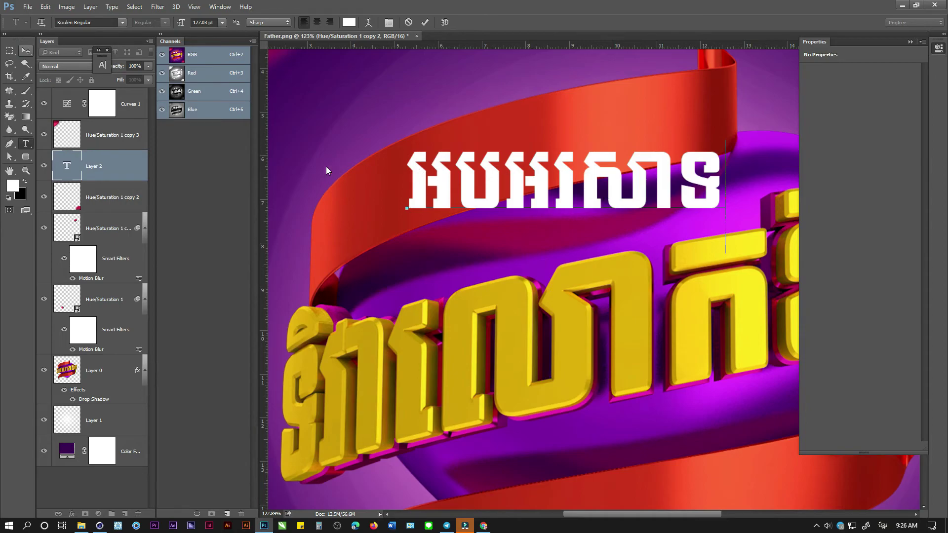
Step: Commit the text and save the poster as the TIFF file Father.tif
click(28, 52)
key(ctrl)
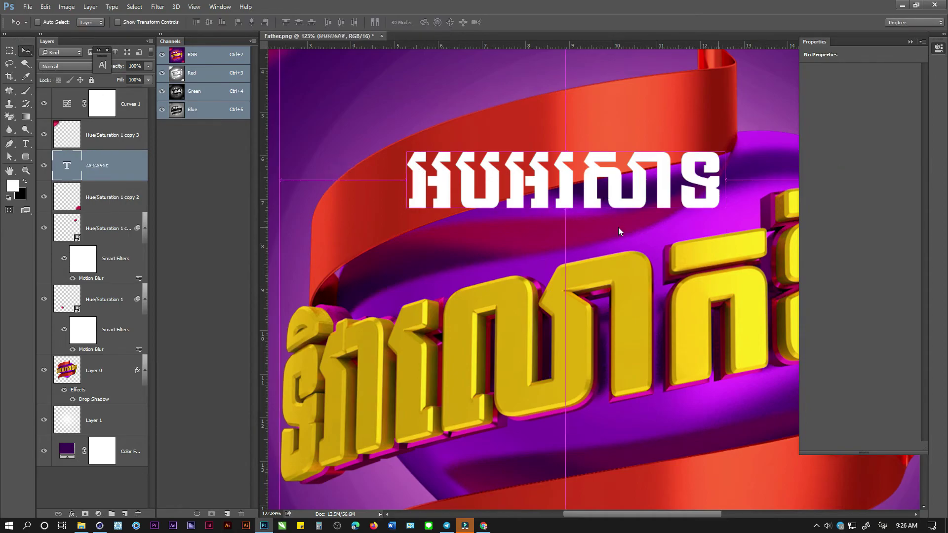
key(ctrl+shift+s)
key(Return)
key(Return)
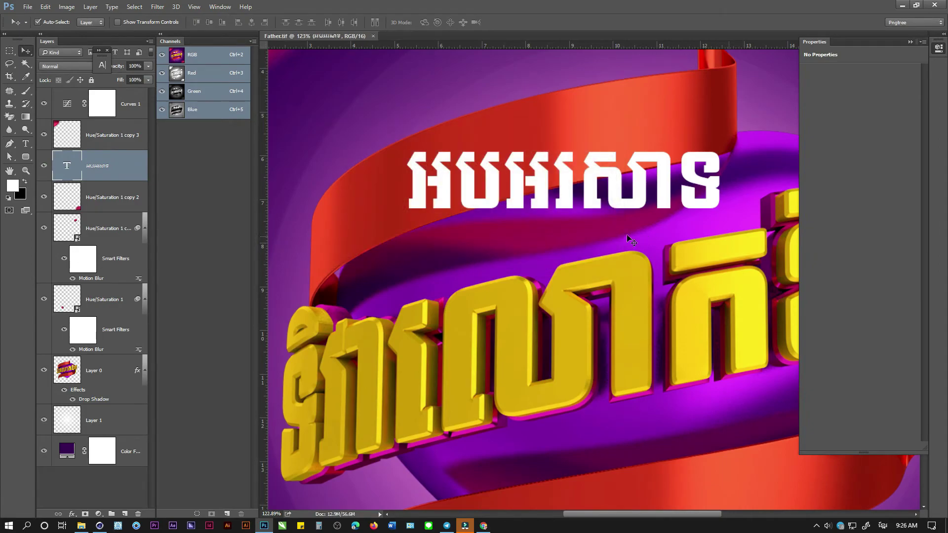
Step: Tilt the Khmer text to about -13.8° and move it onto the ribbon, slightly right
key(ctrl+t)
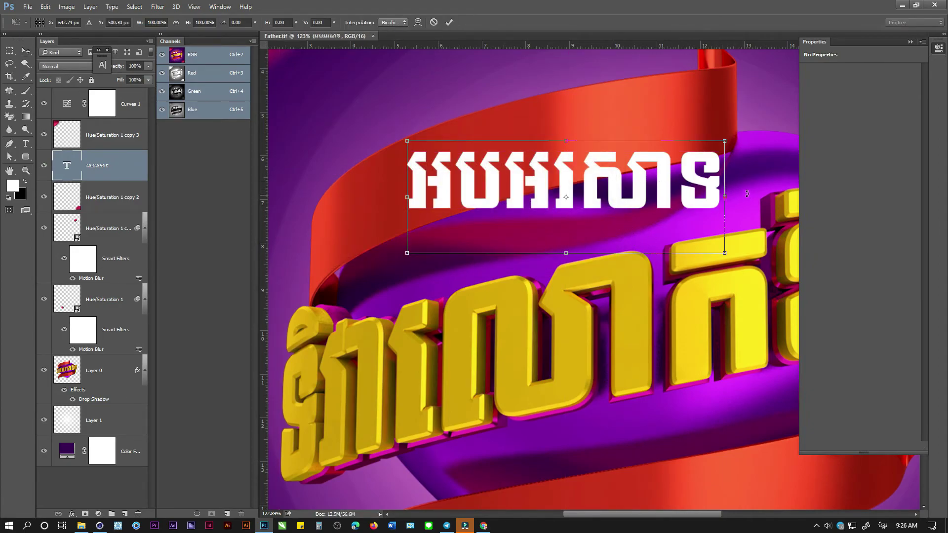
drag(748, 194, 743, 157)
drag(673, 180, 634, 147)
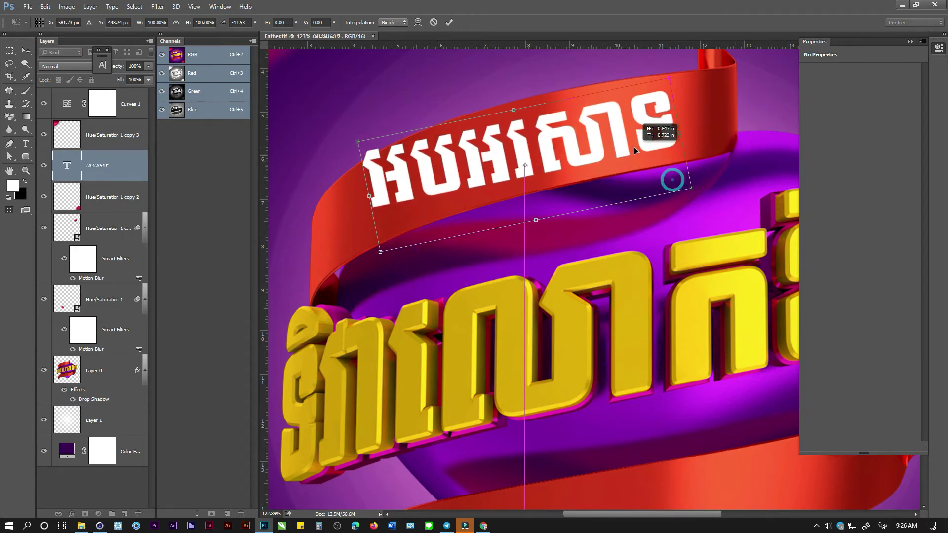
drag(704, 131, 703, 124)
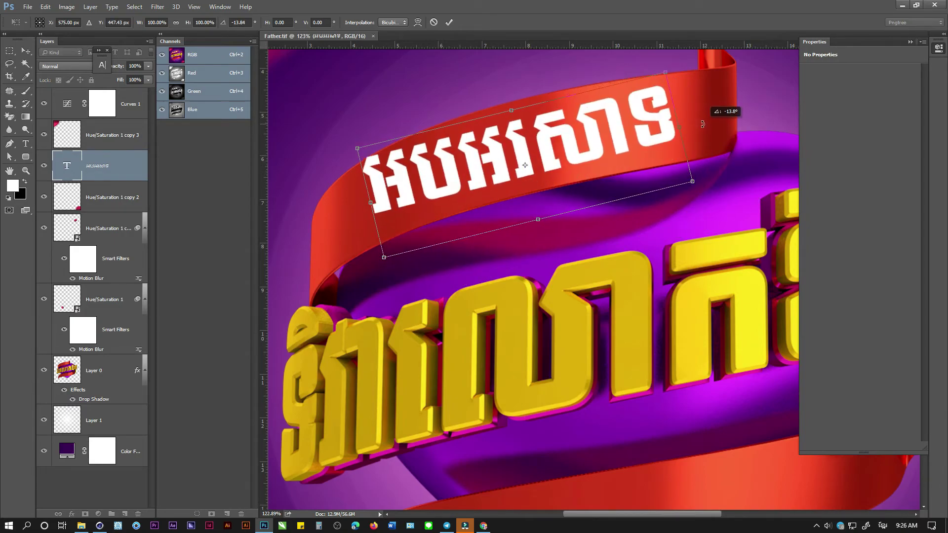
drag(627, 134, 633, 135)
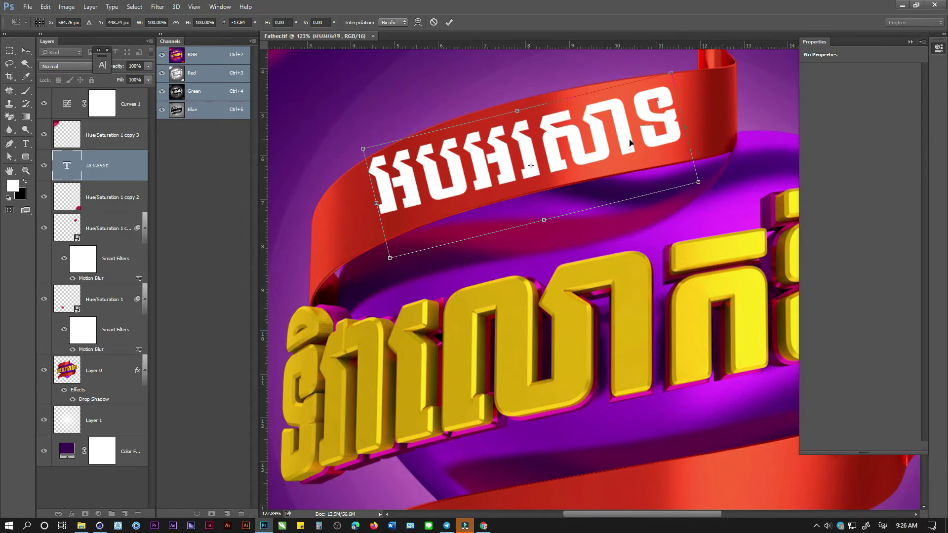
Step: Warp the ribbon text with the Flag style at a 2% bend
click(418, 22)
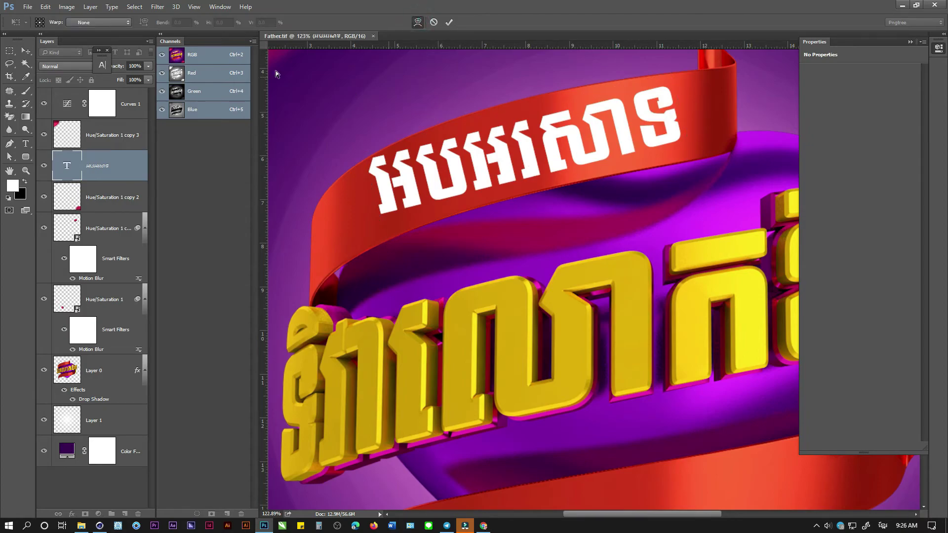
click(83, 24)
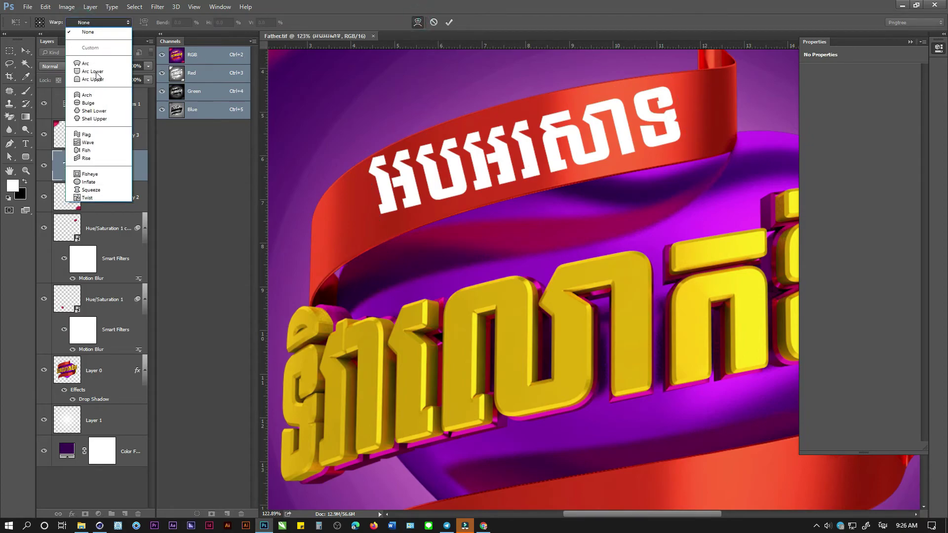
click(87, 139)
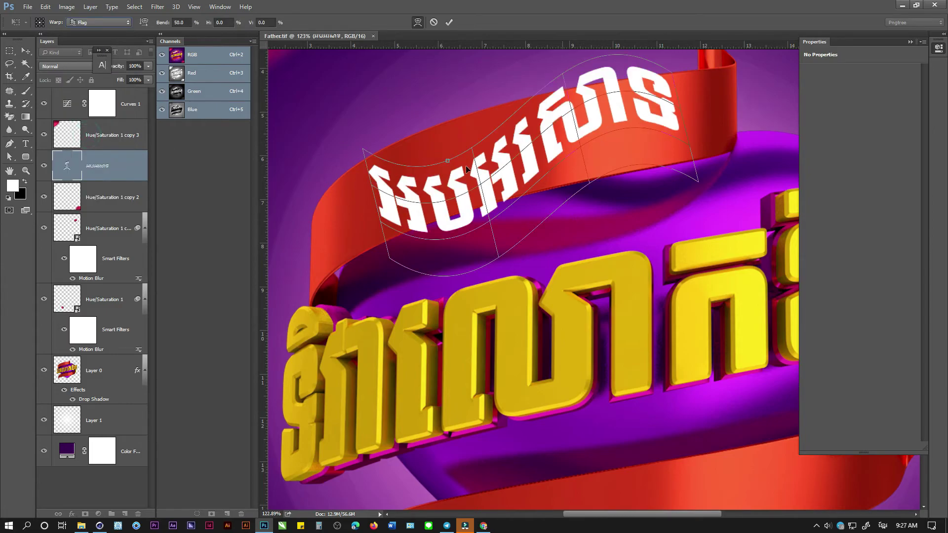
drag(450, 163, 432, 135)
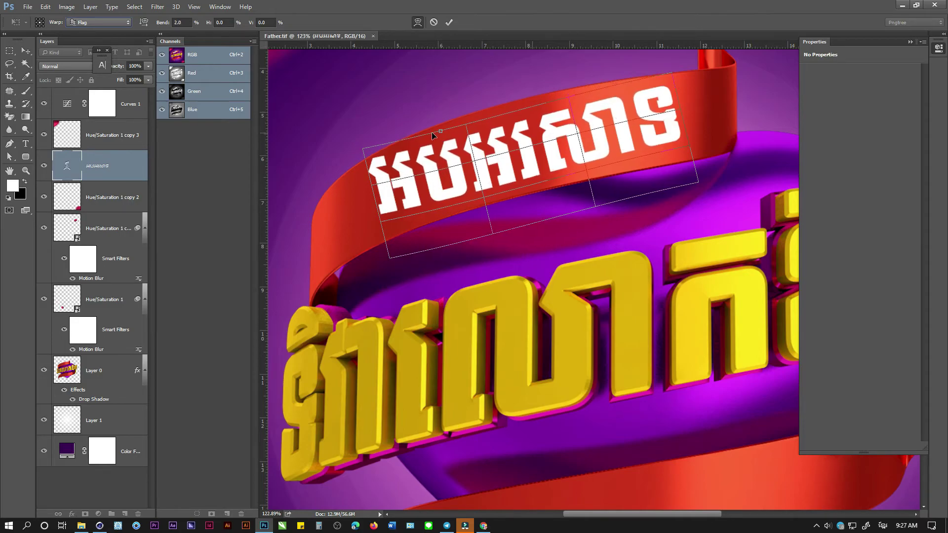
click(449, 22)
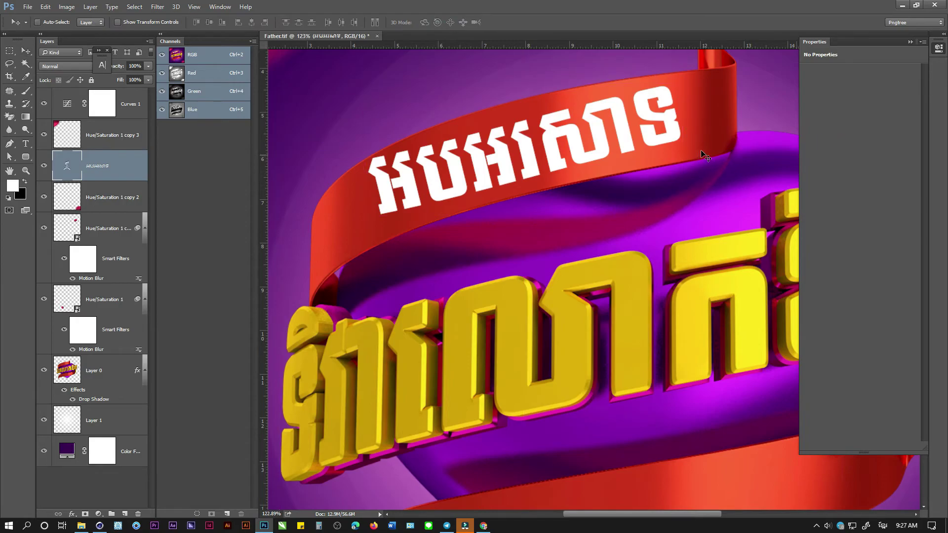
Step: Rotate the text slightly, shrink it to about 89%, raise it and rebend its Flag warp
key(ctrl+t)
drag(714, 144, 711, 140)
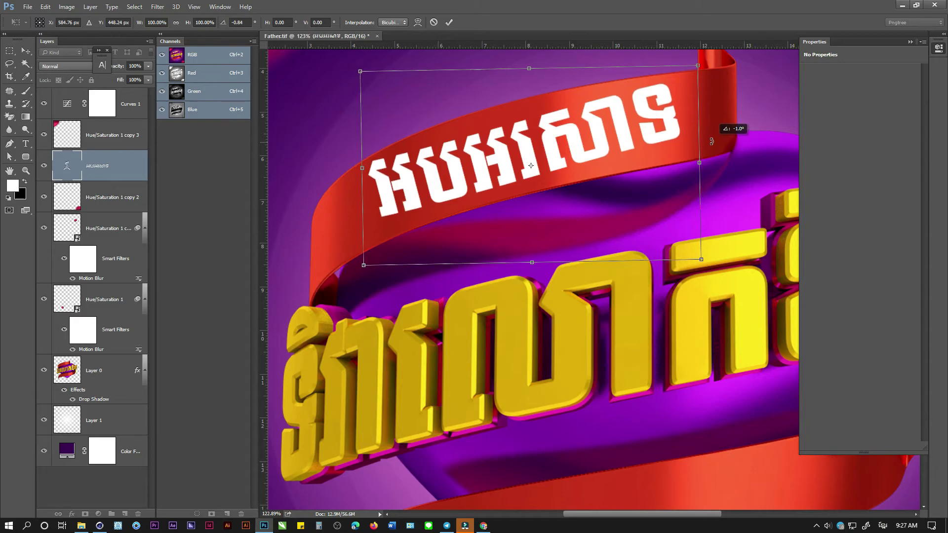
drag(712, 140, 693, 147)
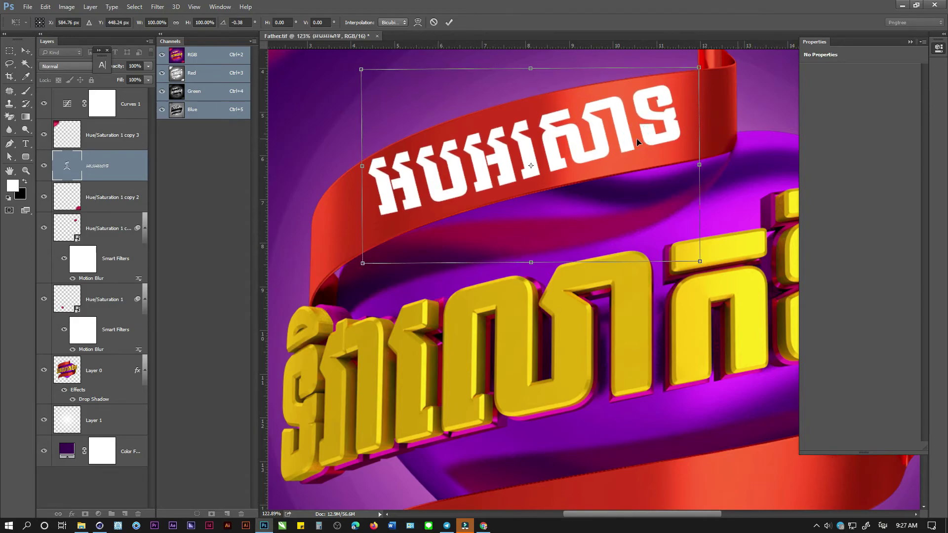
alt+shift+drag(699, 68, 669, 76)
drag(634, 153, 631, 145)
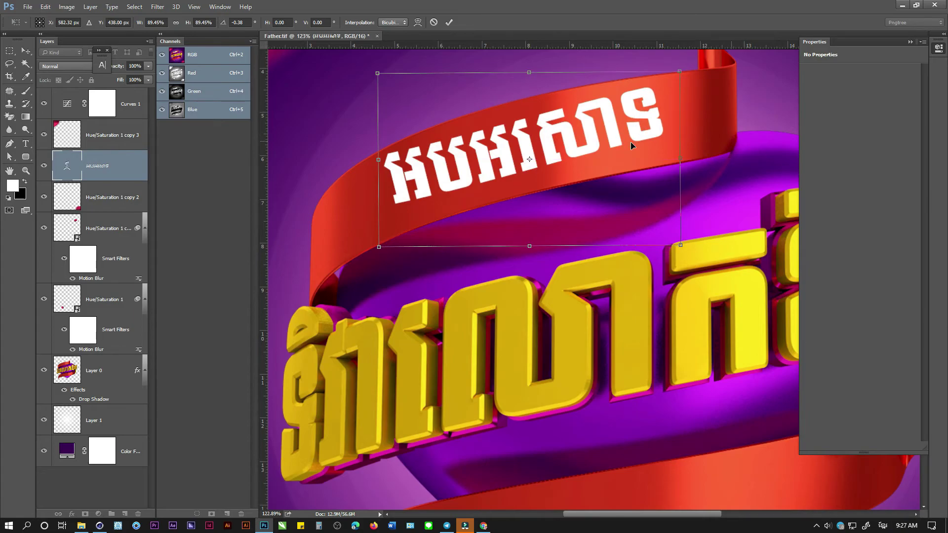
click(418, 23)
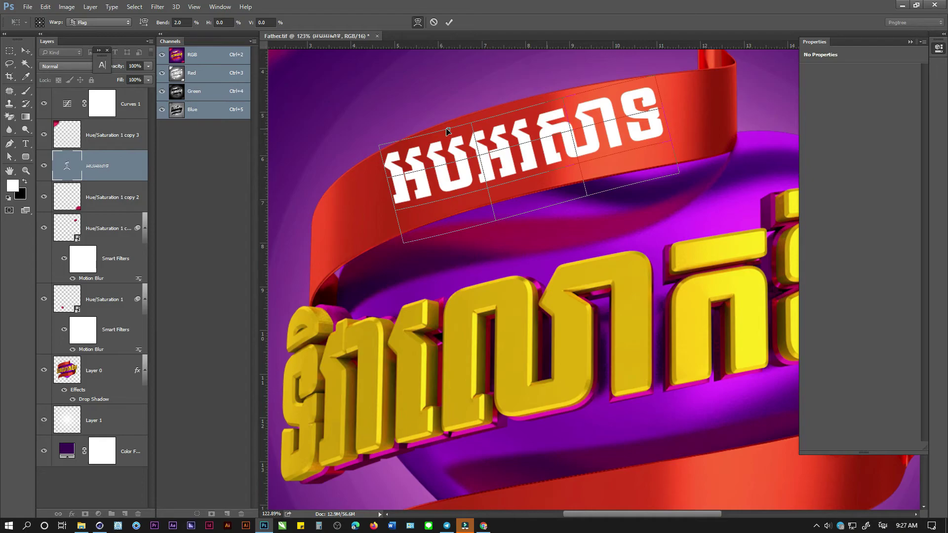
drag(447, 130, 449, 126)
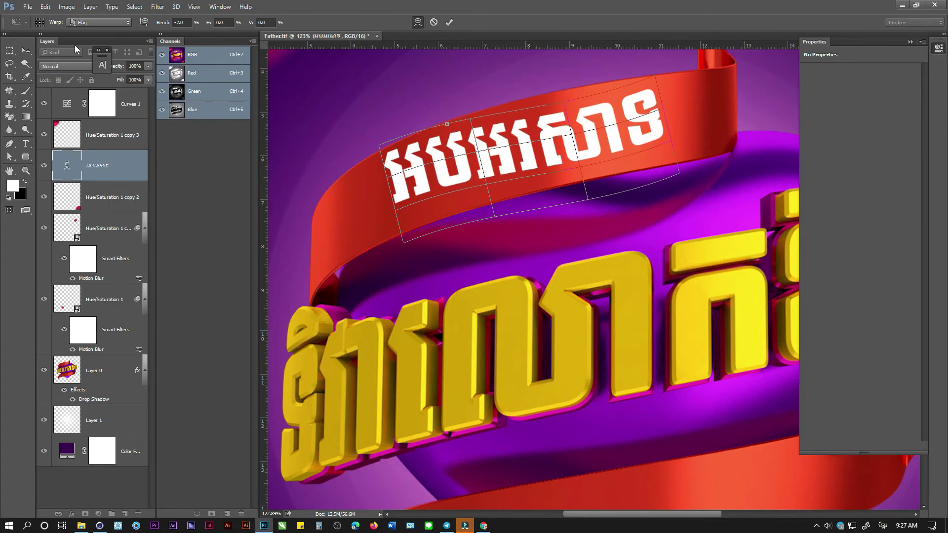
click(450, 22)
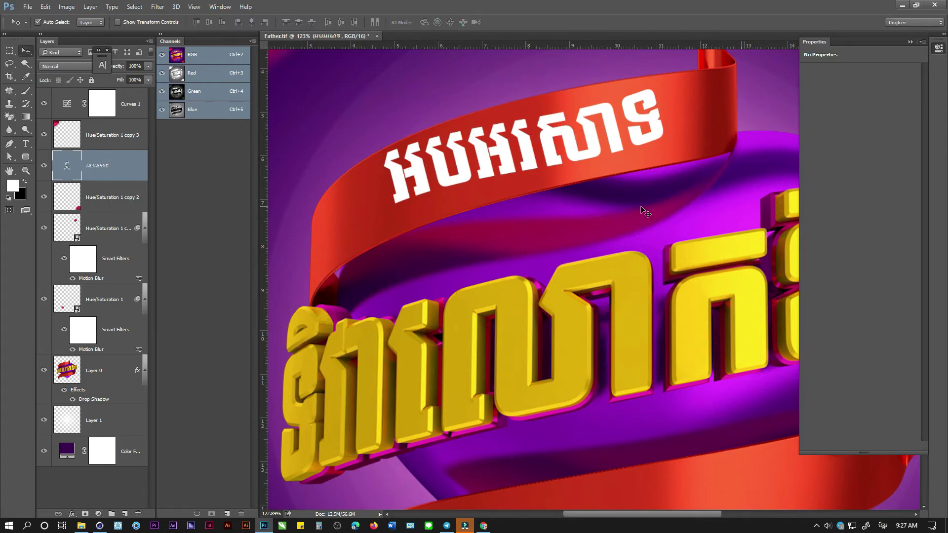
key(ctrl)
Step: Rotate the text a further -1.25°, nudge it into place and flatten the Flag bend to 0.5%
key(ctrl+t)
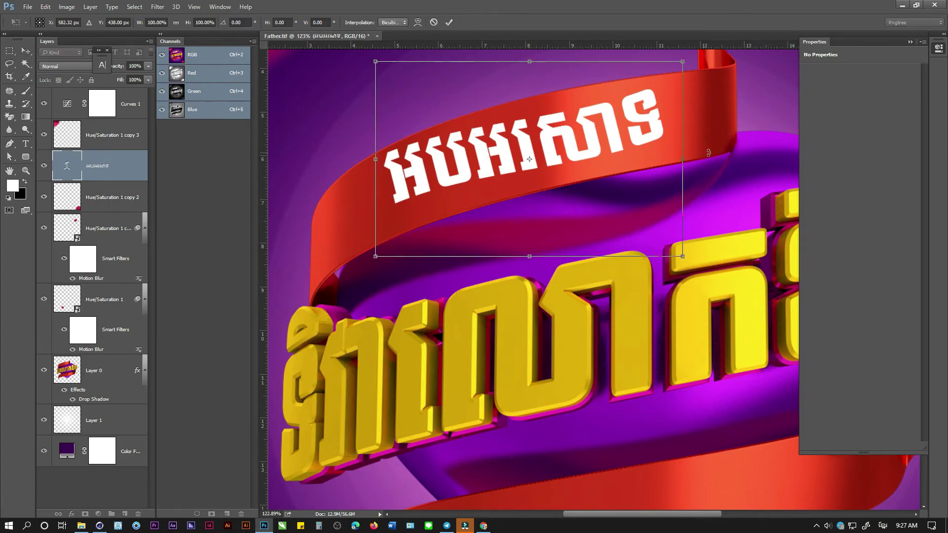
drag(710, 153, 709, 149)
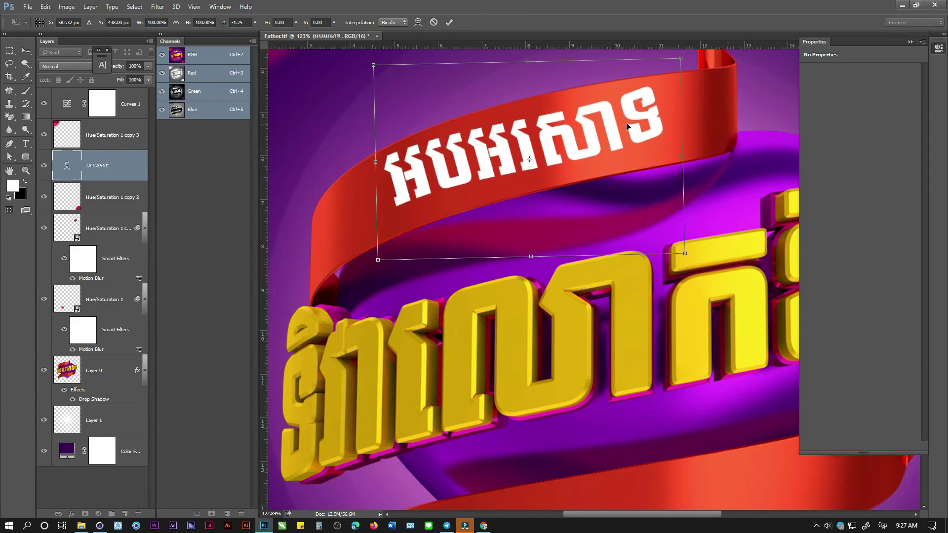
drag(626, 124, 628, 130)
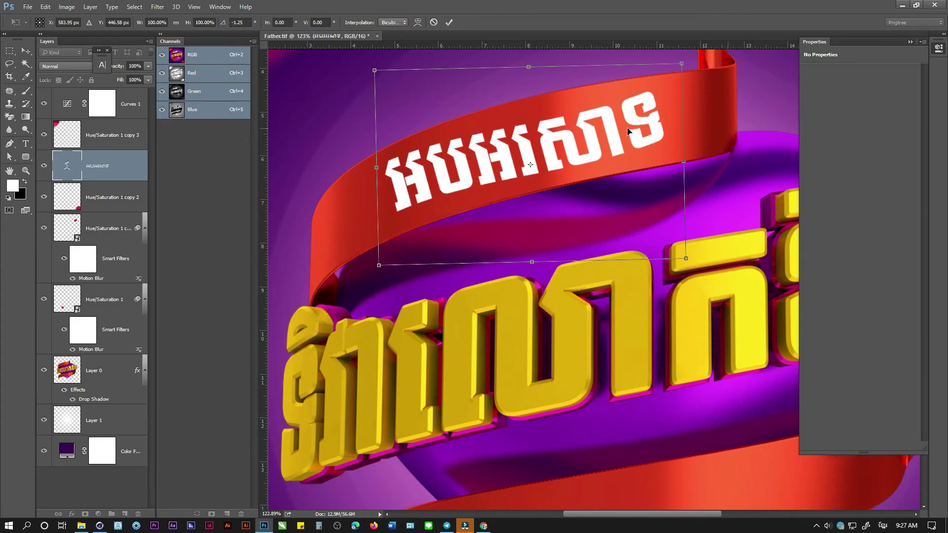
drag(600, 139, 600, 139)
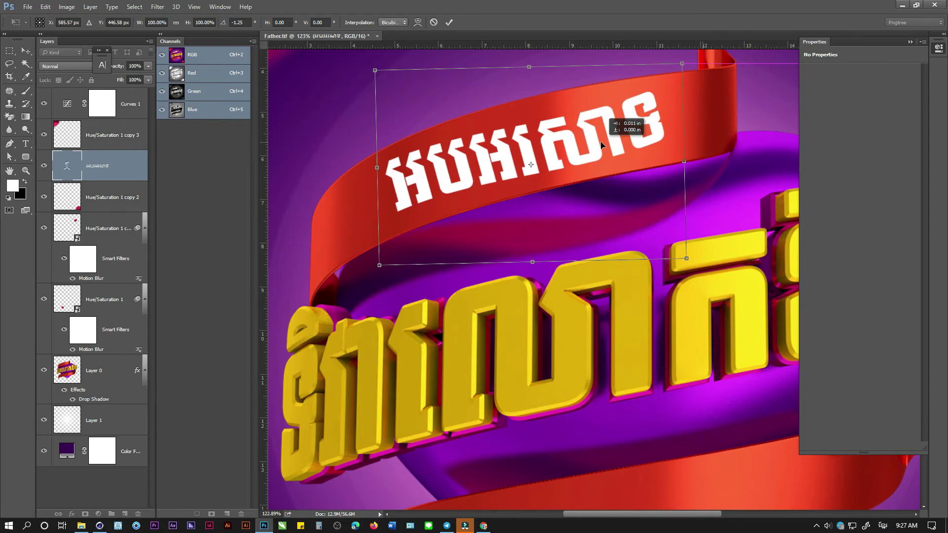
click(418, 22)
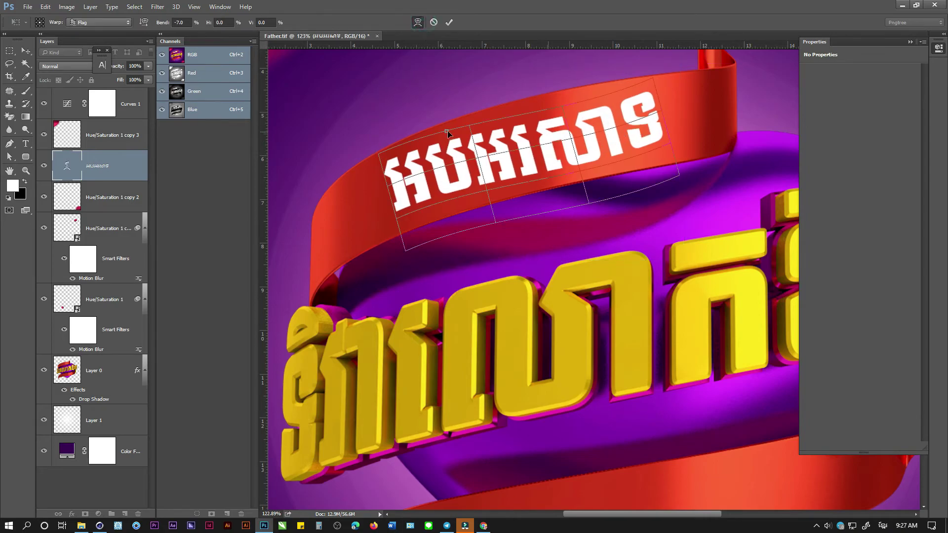
drag(447, 133, 448, 137)
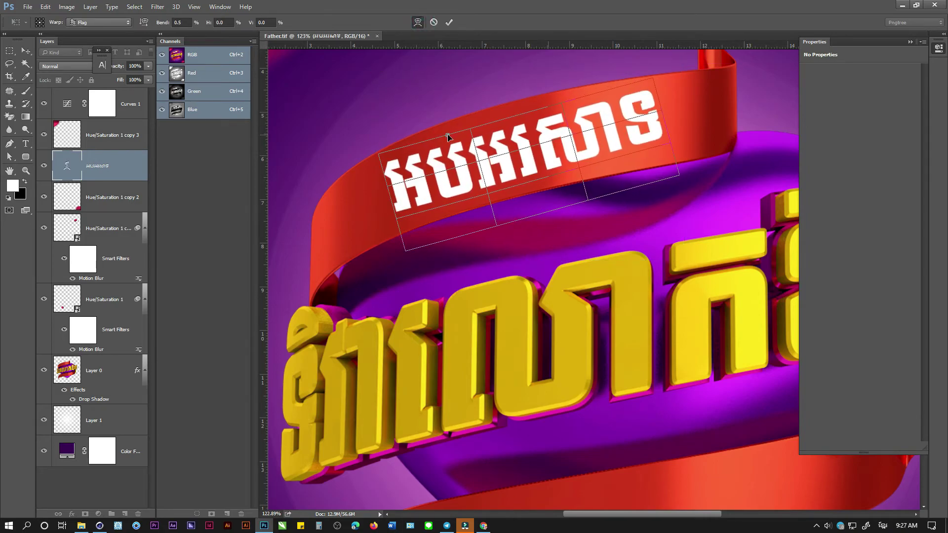
drag(447, 135, 448, 135)
Step: Commit the text warp and fit the whole poster in the view
click(449, 22)
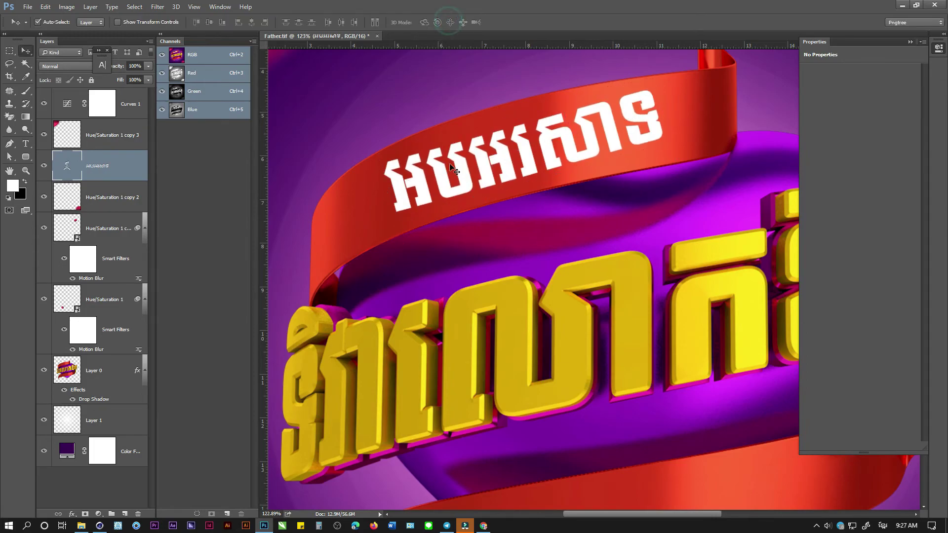
key(ctrl+0)
alt+scroll(502, 195, up, 3)
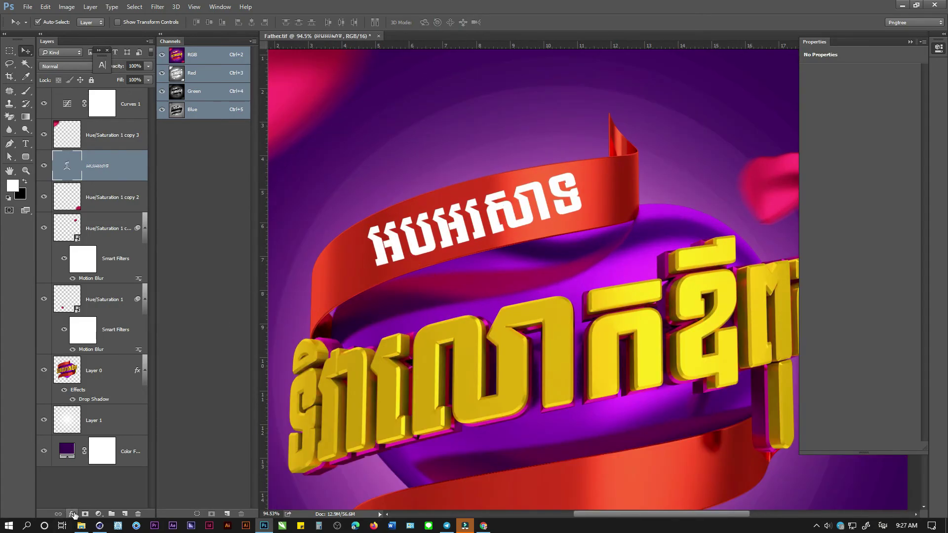
Step: Give the ribbon text a black drop shadow with 4 px size, small distance and 24% opacity
click(72, 514)
click(184, 393)
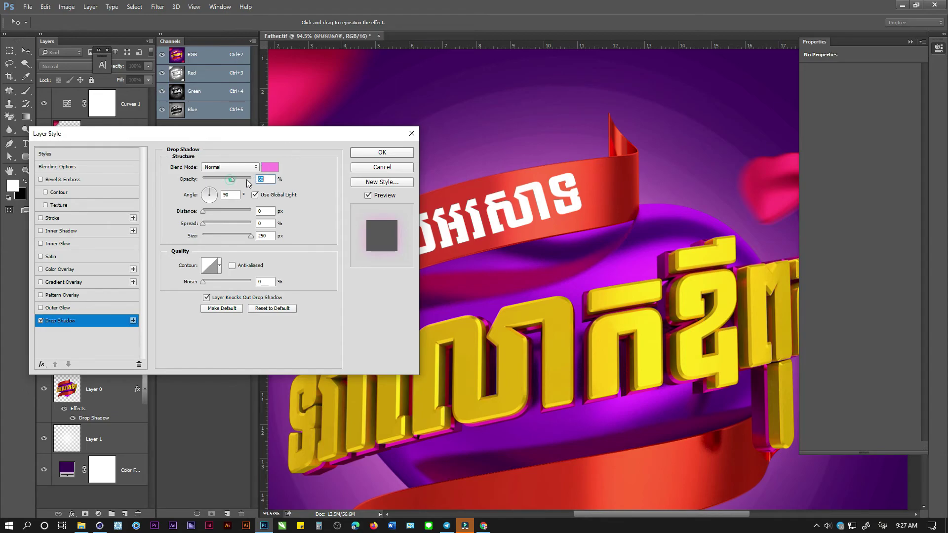
drag(230, 180, 254, 180)
click(269, 169)
drag(187, 244, 202, 289)
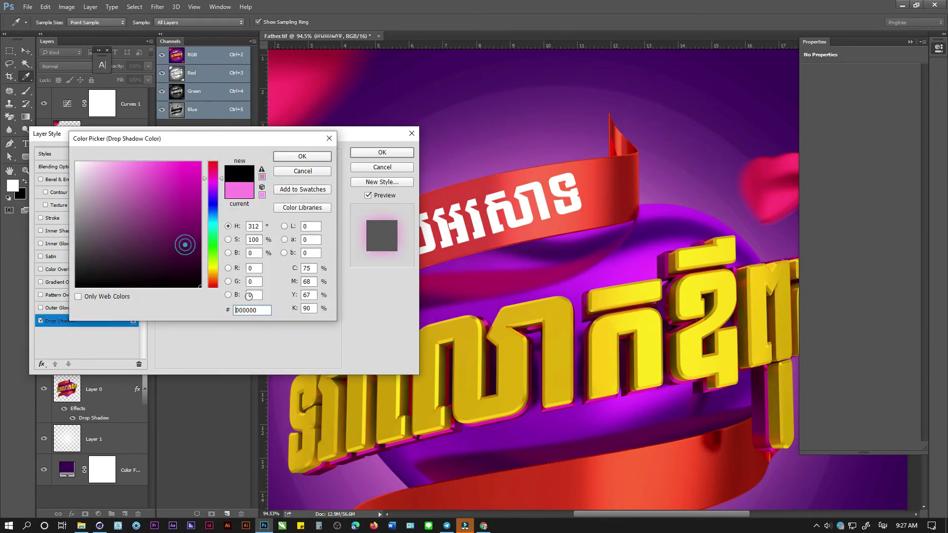
click(302, 156)
drag(220, 237, 206, 239)
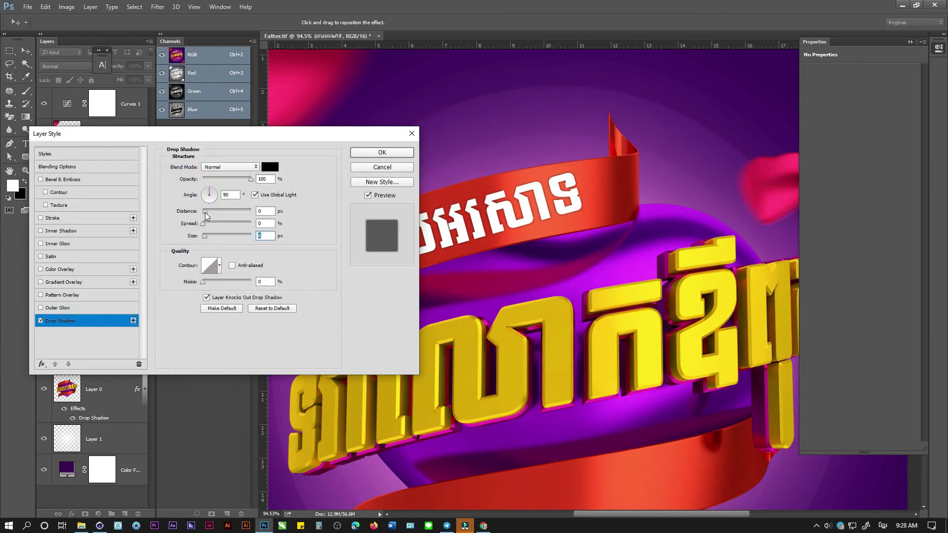
drag(205, 216, 208, 217)
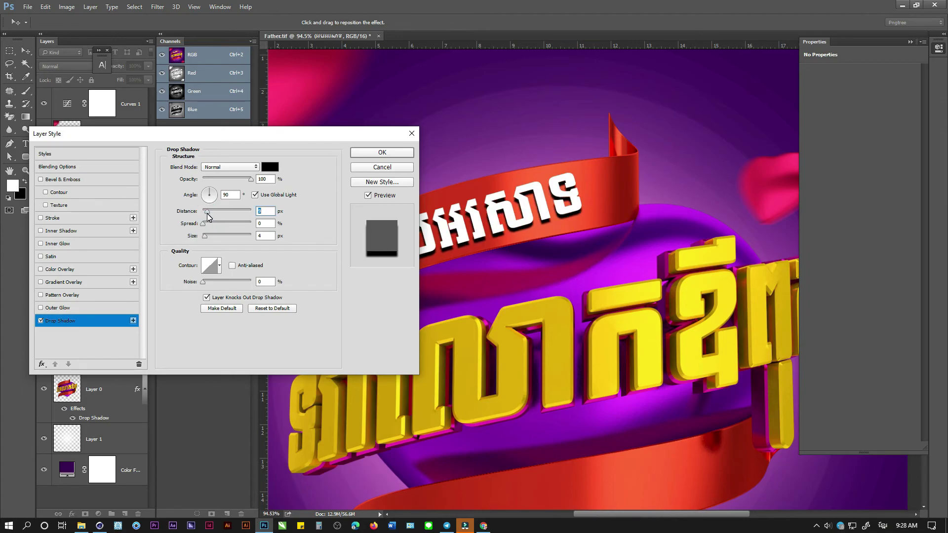
drag(213, 179, 216, 180)
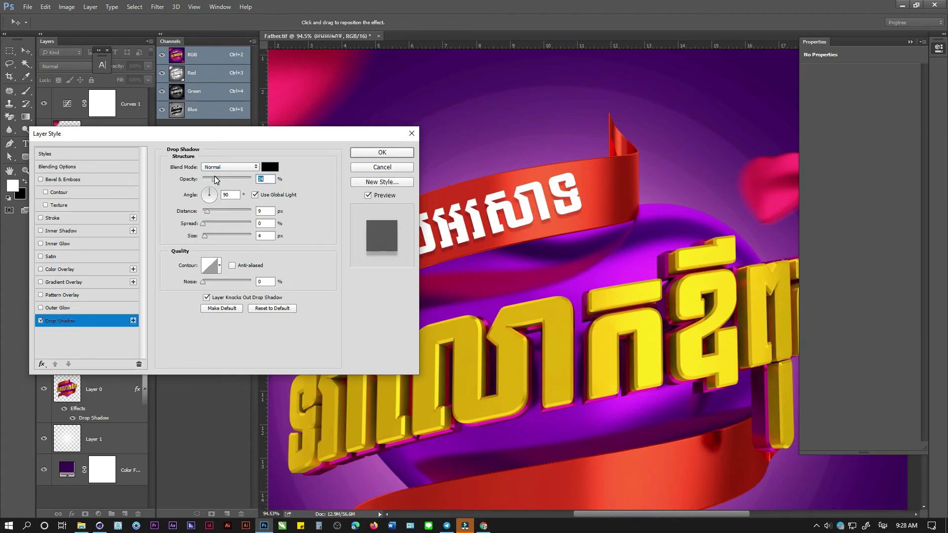
click(398, 155)
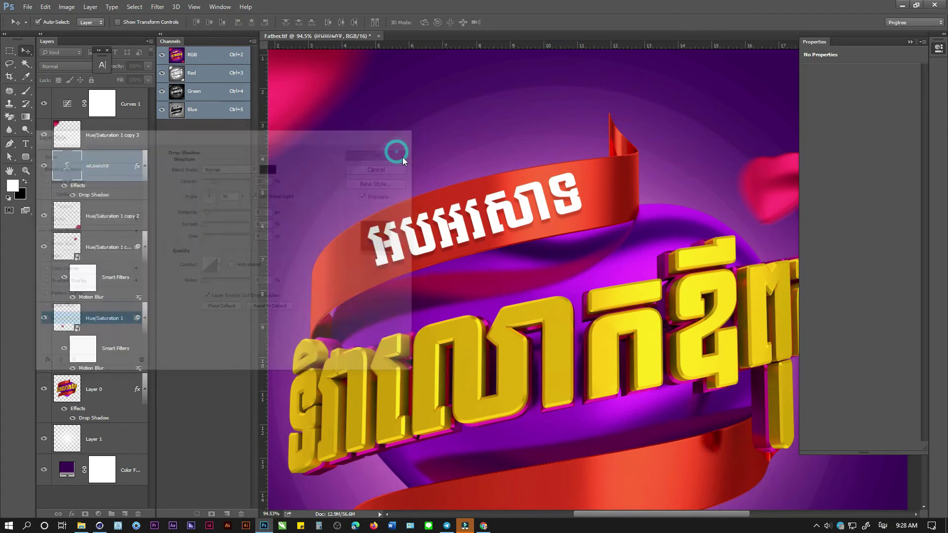
alt+scroll(480, 233, down, 2)
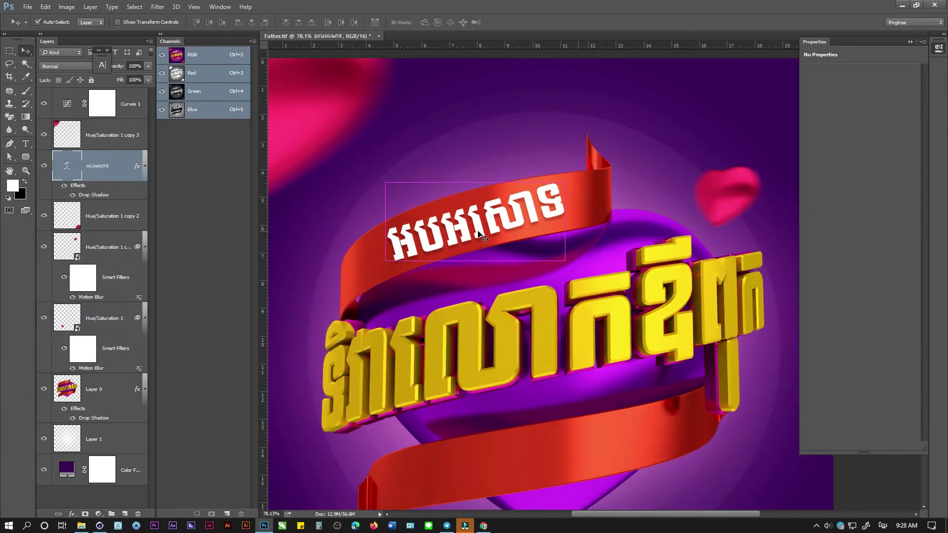
key(ctrl+t)
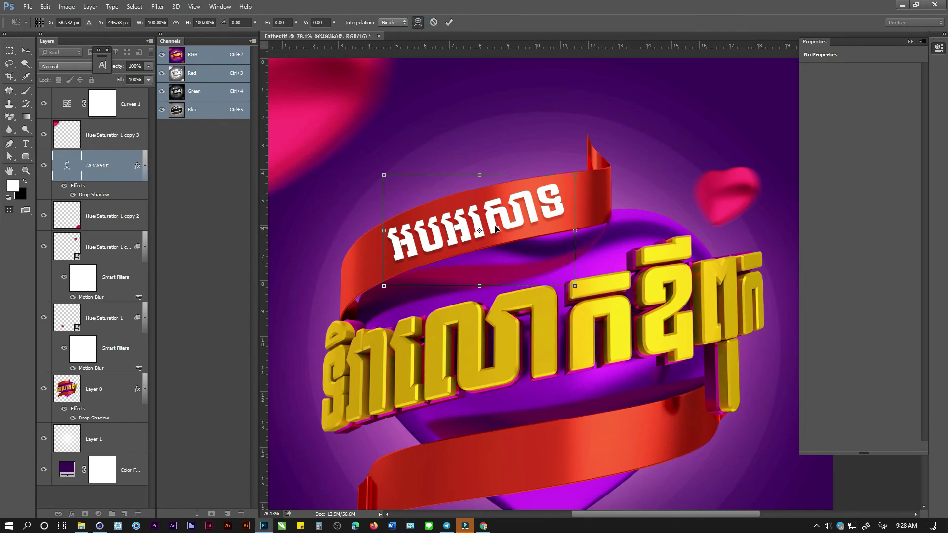
Step: Commit the ribbon text transform and preview an Arc text warp, then cancel it
key(Return)
click(73, 206)
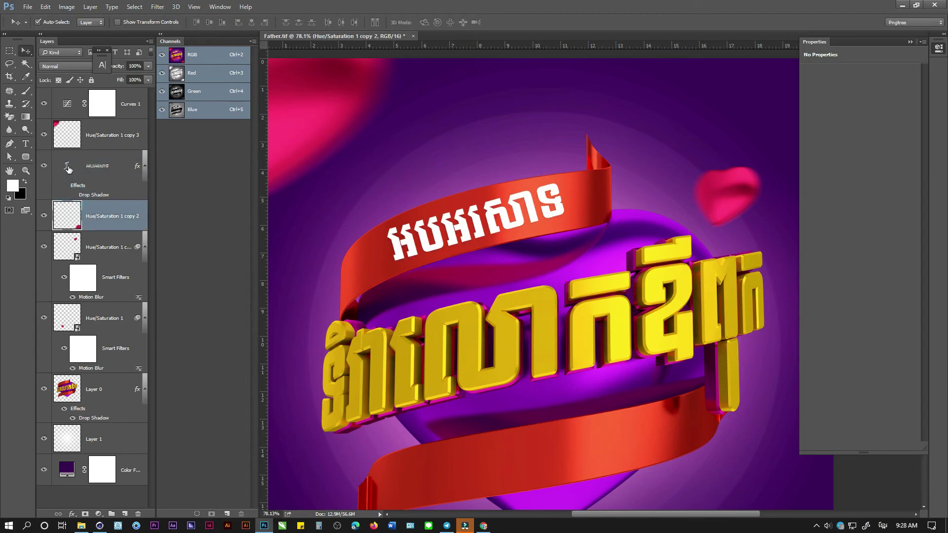
double_click(67, 166)
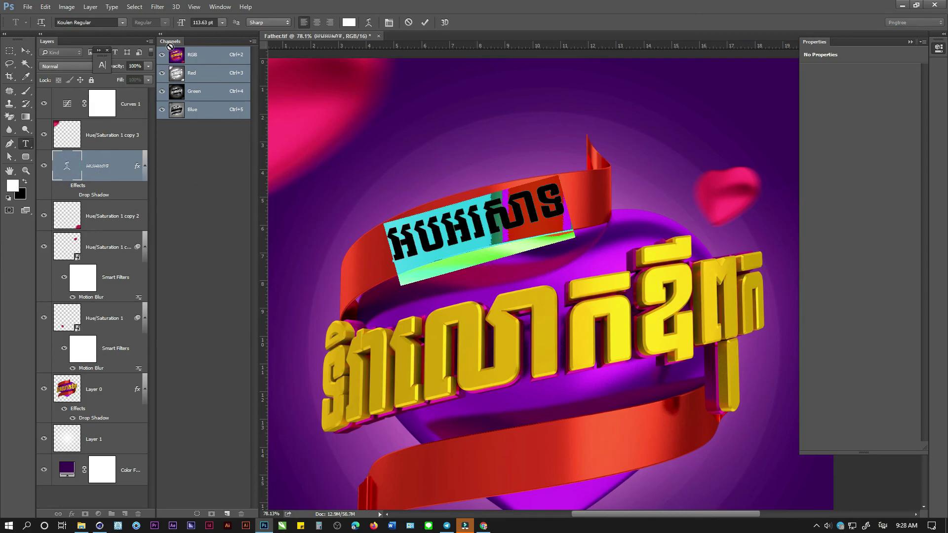
click(369, 23)
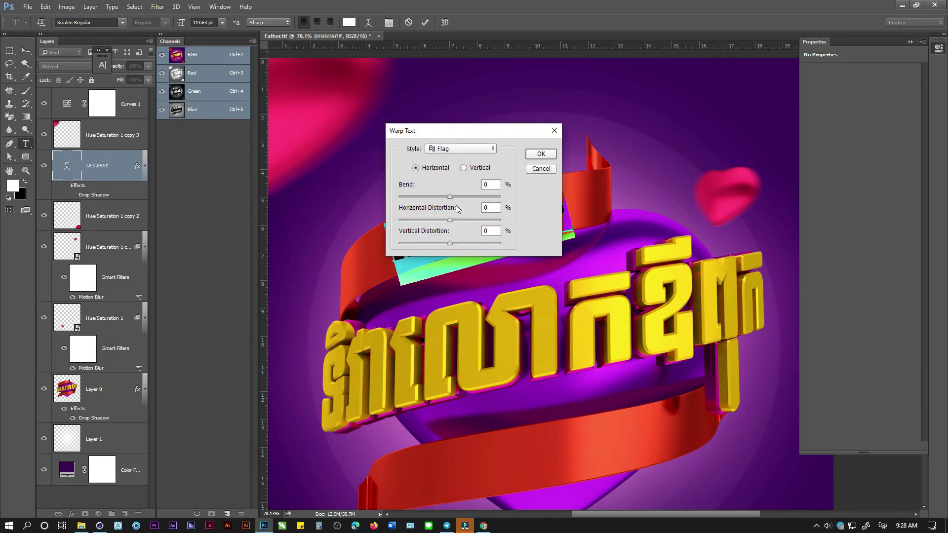
click(460, 148)
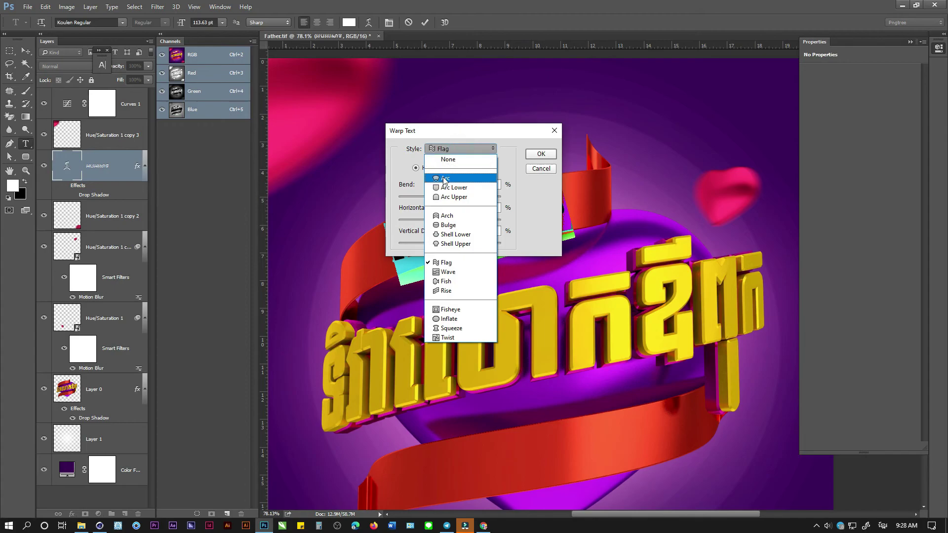
click(449, 181)
click(541, 156)
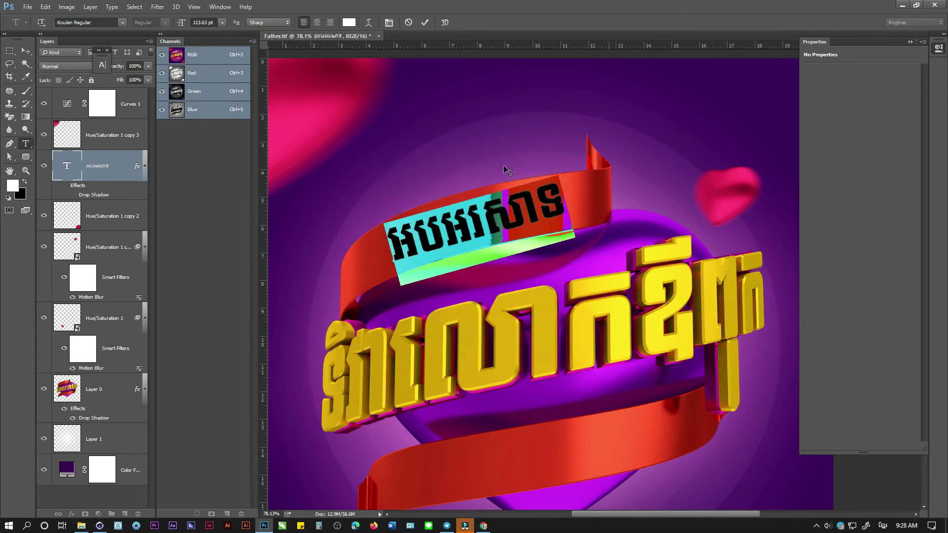
click(25, 51)
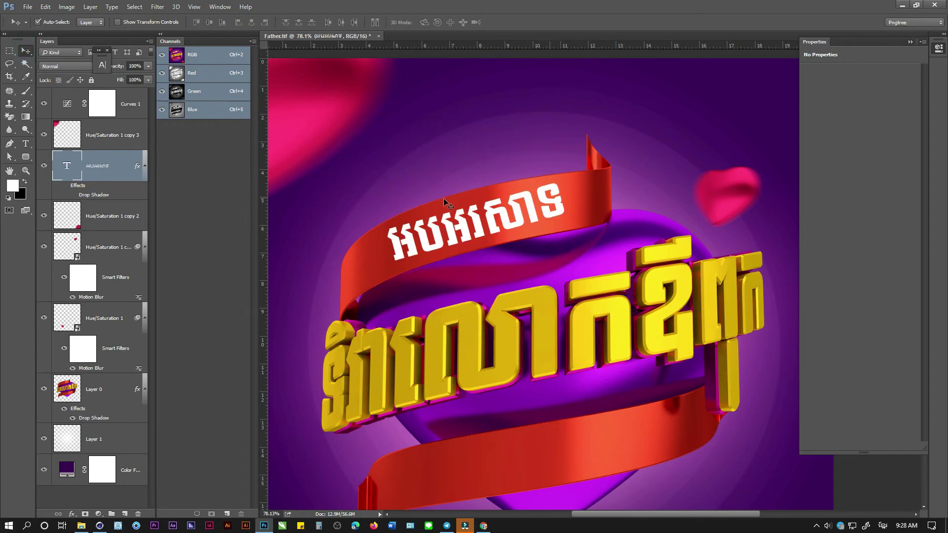
Step: Warp the Khmer text into a 7.3% Arc, nudge it down-left, and show its drop shadow
key(ctrl+t)
click(418, 23)
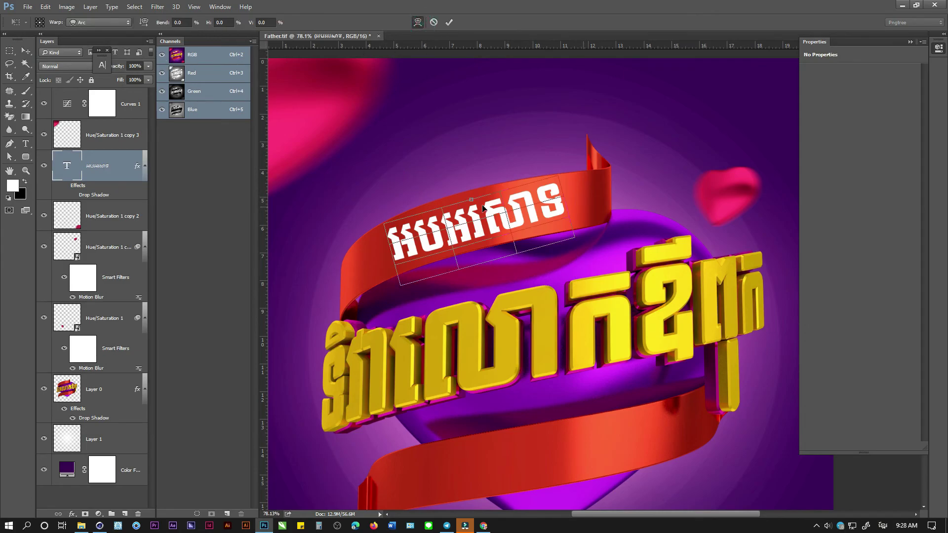
drag(471, 201, 469, 197)
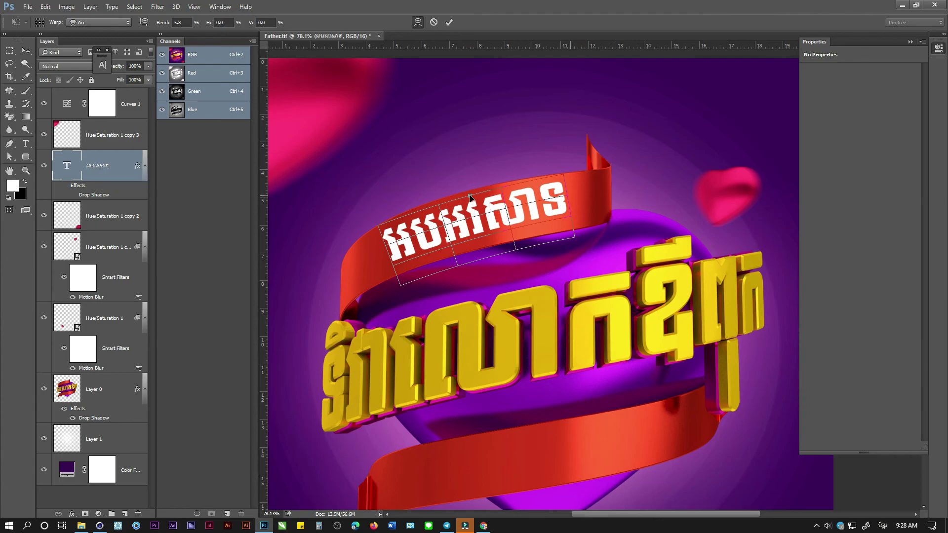
click(449, 21)
drag(523, 212, 518, 218)
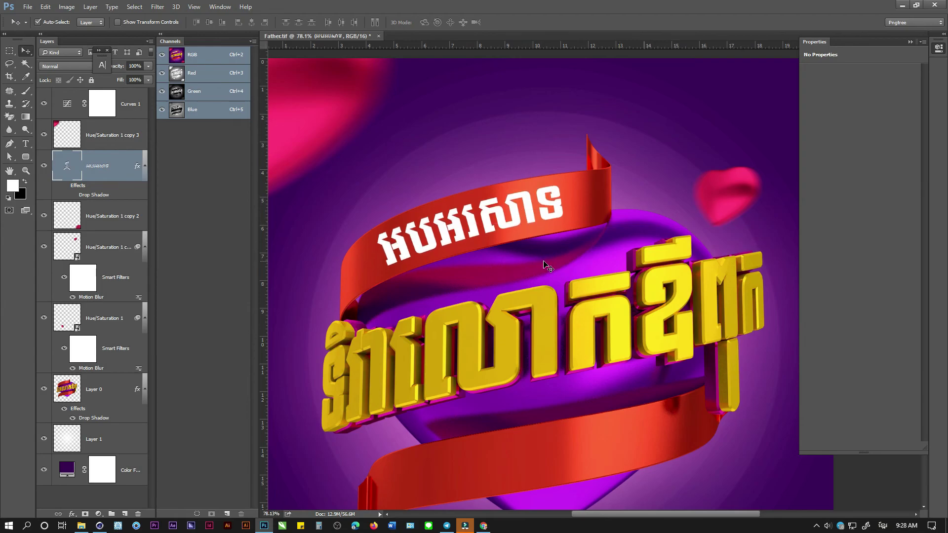
click(64, 185)
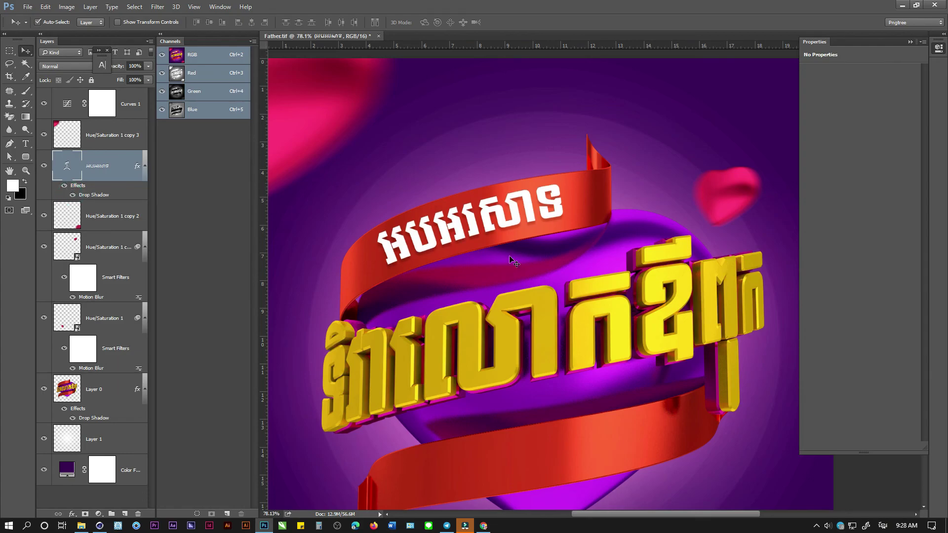
Step: On a new layer, stroke the full canvas edge with a 10 px white inside border
alt+scroll(516, 268, down, 1)
alt+scroll(516, 269, down, 5)
alt+scroll(516, 268, up, 1)
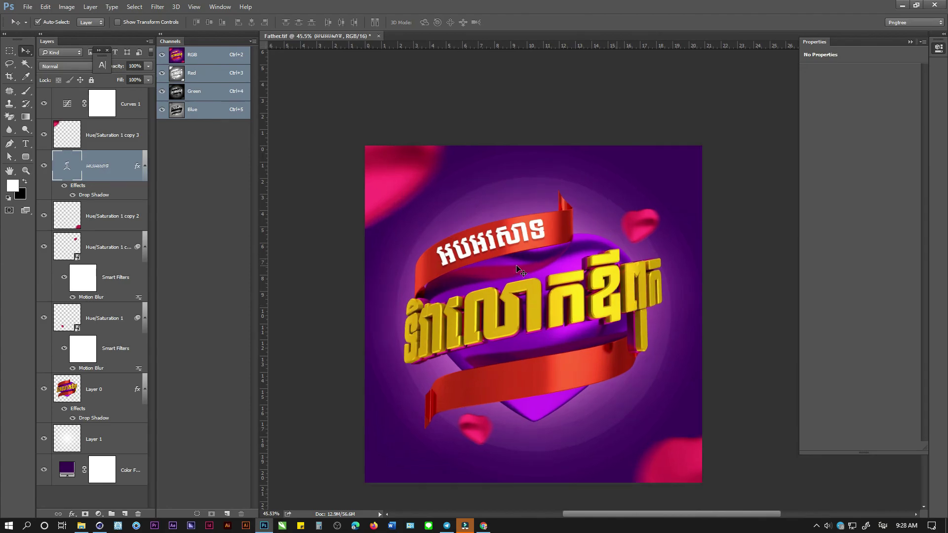
click(125, 514)
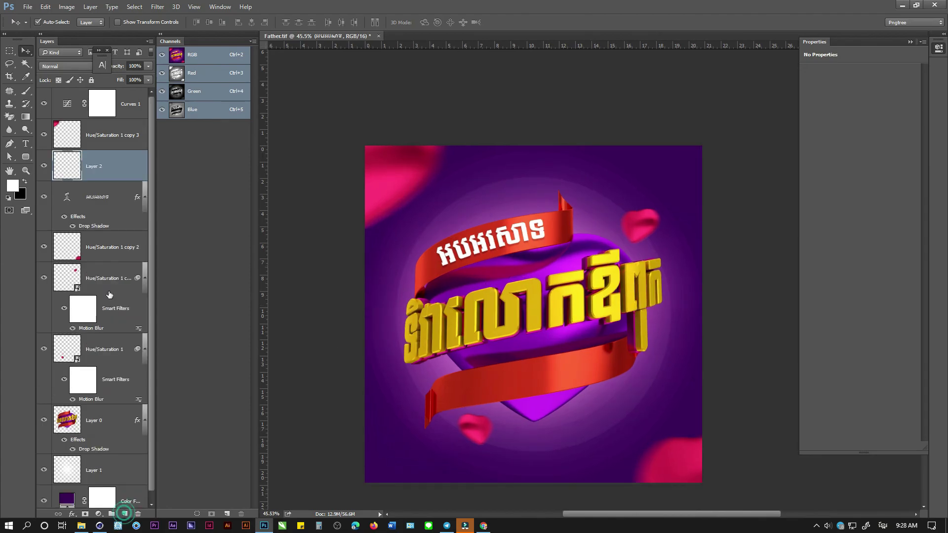
click(37, 21)
key(ctrl+a)
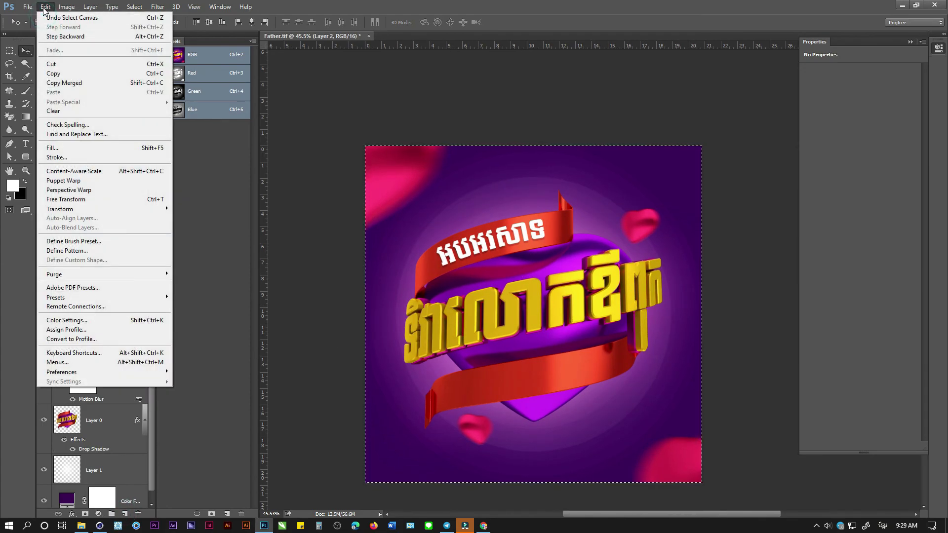
click(78, 157)
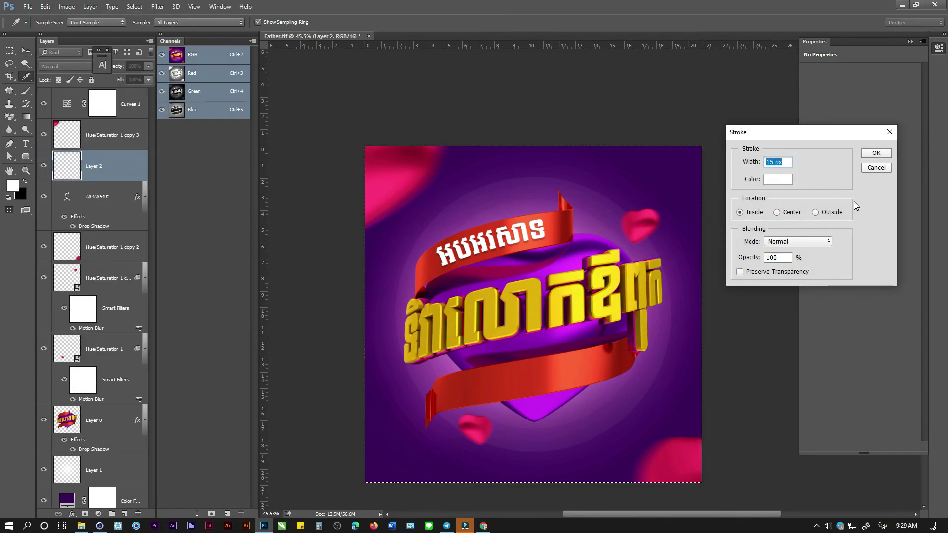
text(10)
key(Return)
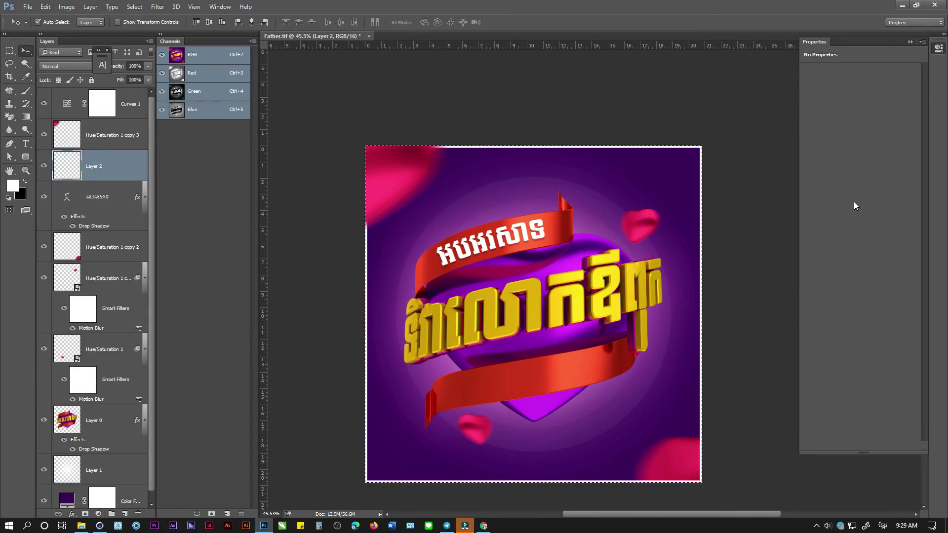
key(ctrl)
Step: Scale the white frame to about 96% around its centre, inset from the edges
key(ctrl+t)
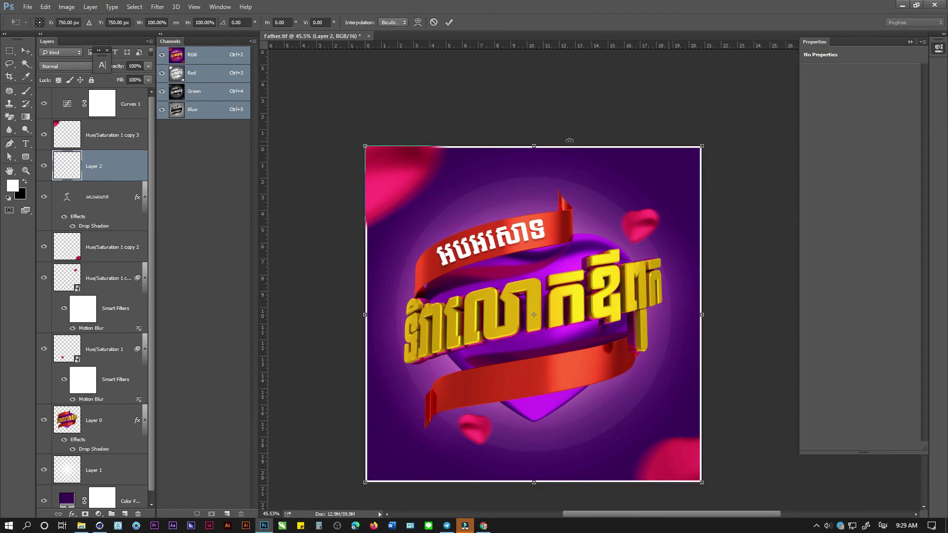
alt+shift+drag(703, 145, 690, 148)
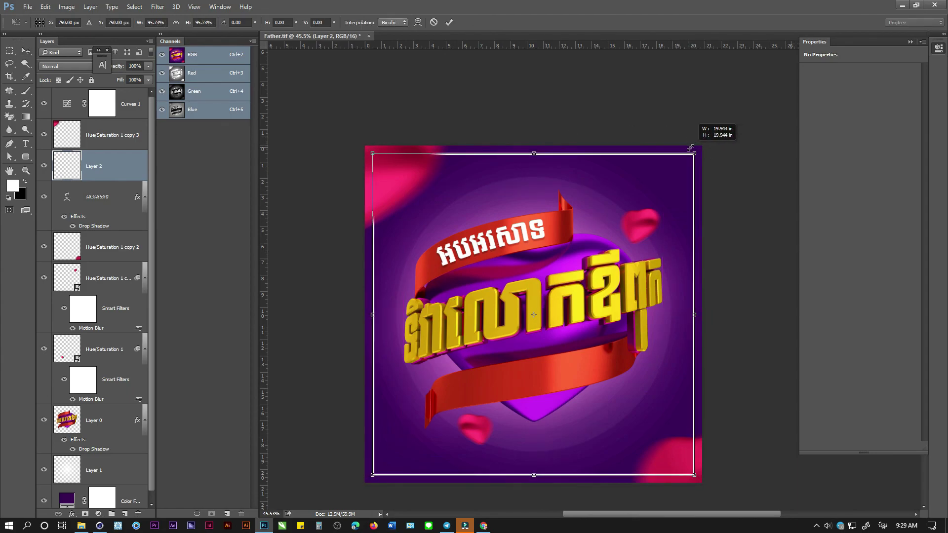
key(Return)
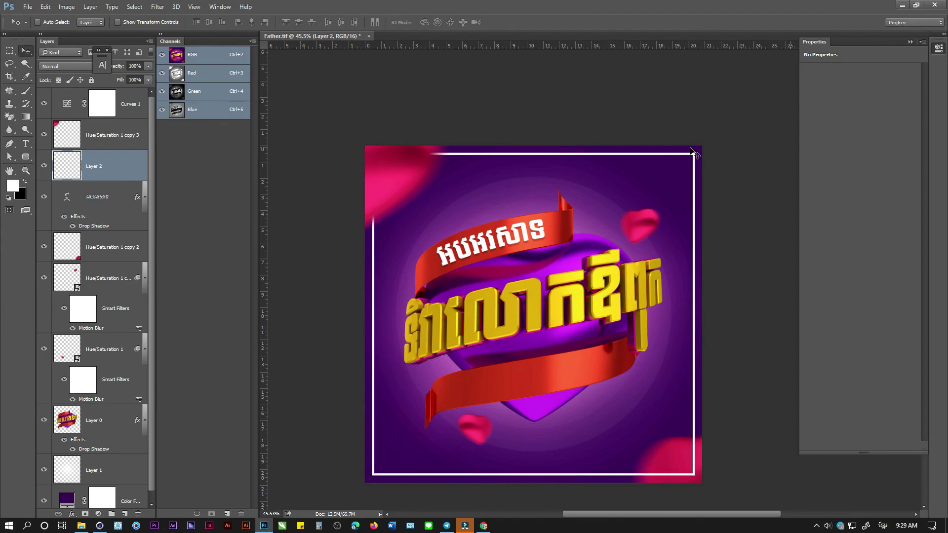
key(ctrl+plus)
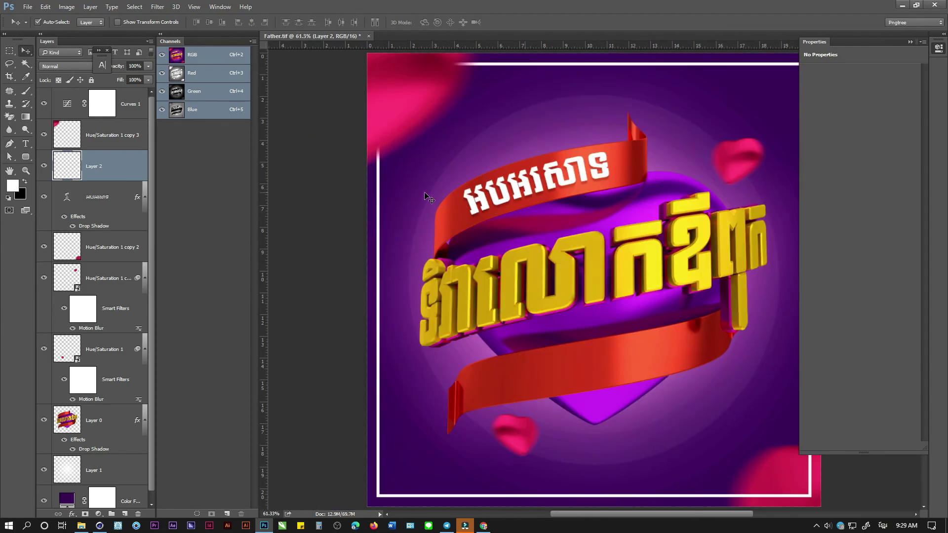
Step: Move the frame layer below Layer 0 and save Father.tif
alt+scroll(424, 194, down, 2)
mouse_move(87, 168)
mouse_down()
mouse_move(116, 447)
mouse_move(132, 447)
mouse_up()
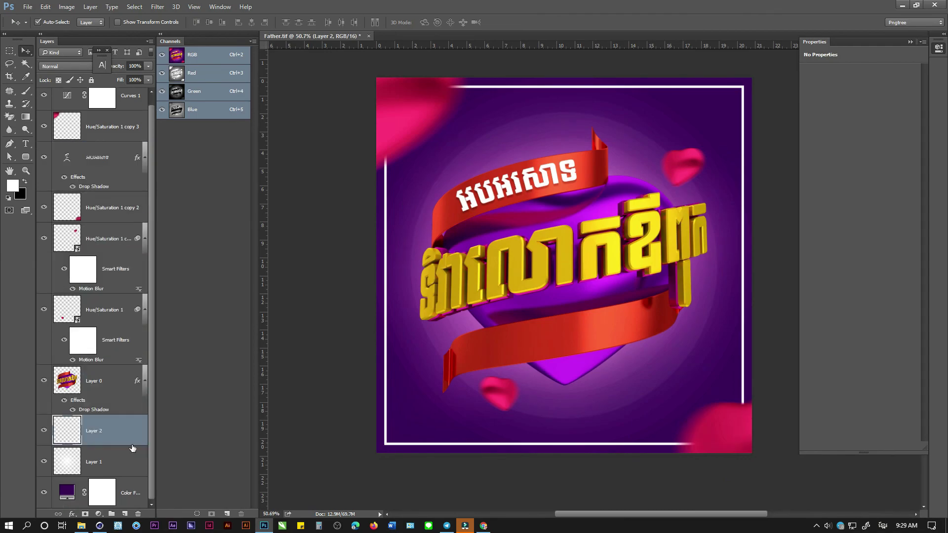
alt+scroll(541, 310, up, 2)
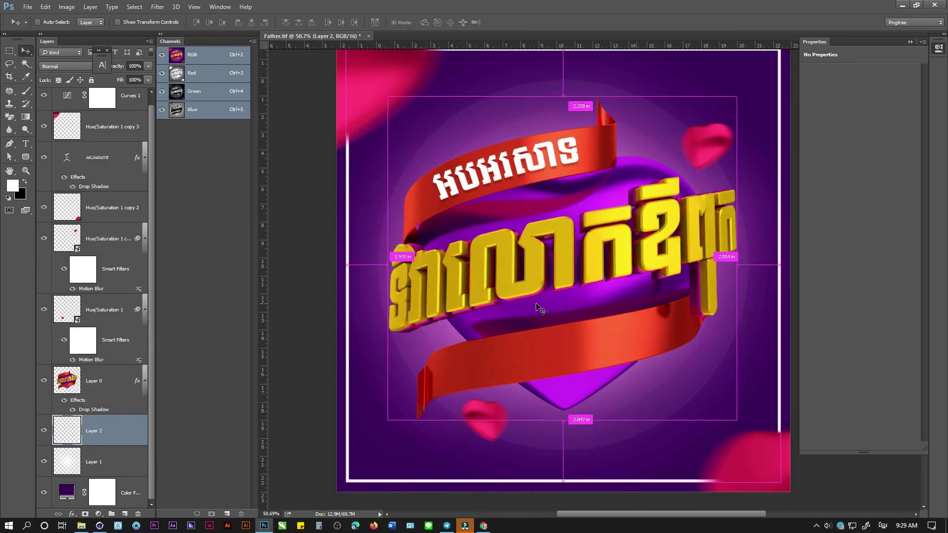
key(ctrl+s)
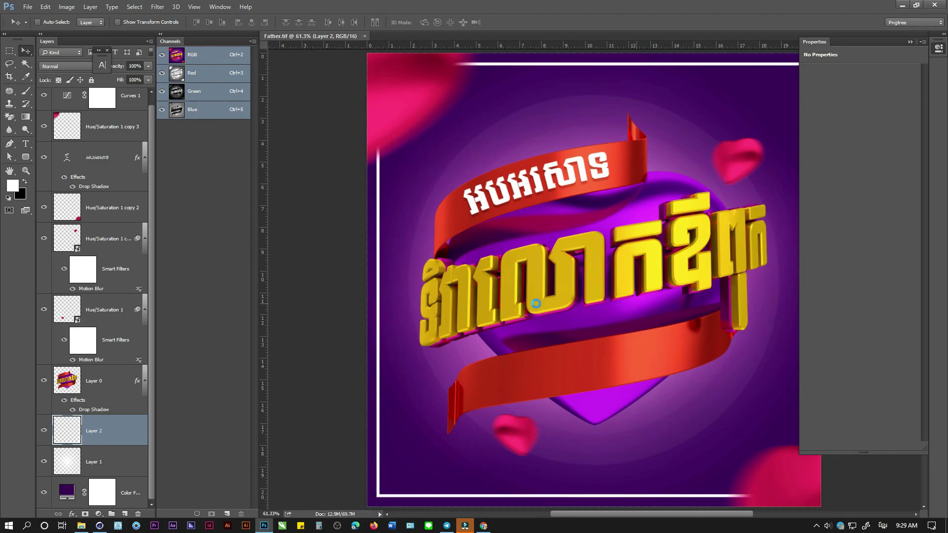
Step: Save a copy of the poster as Father.jpg in JPEG format on the Desktop
key(ctrl+shift+s)
click(132, 423)
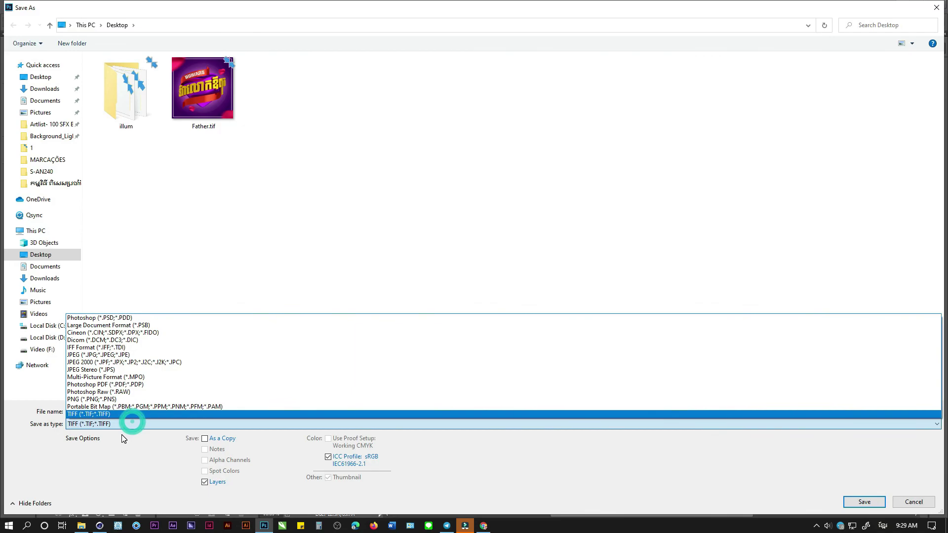
click(126, 356)
key(Return)
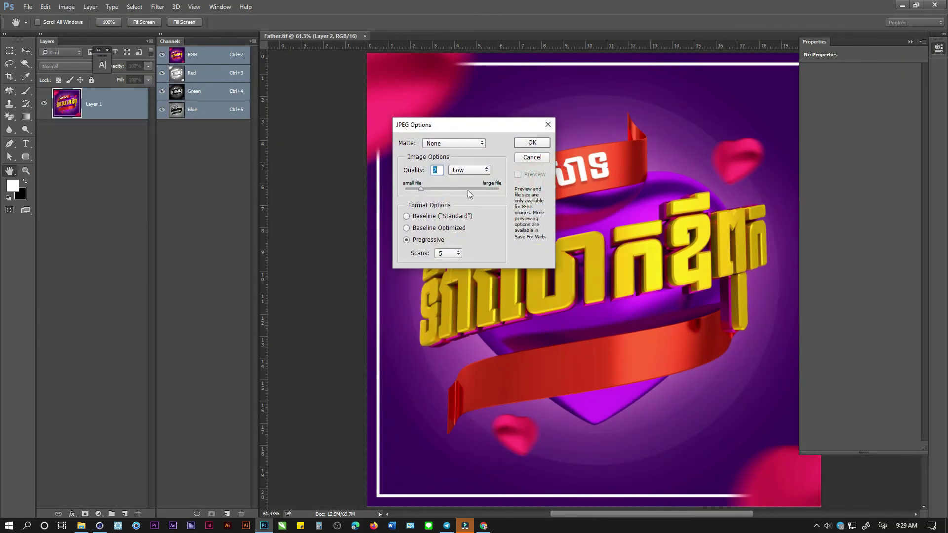